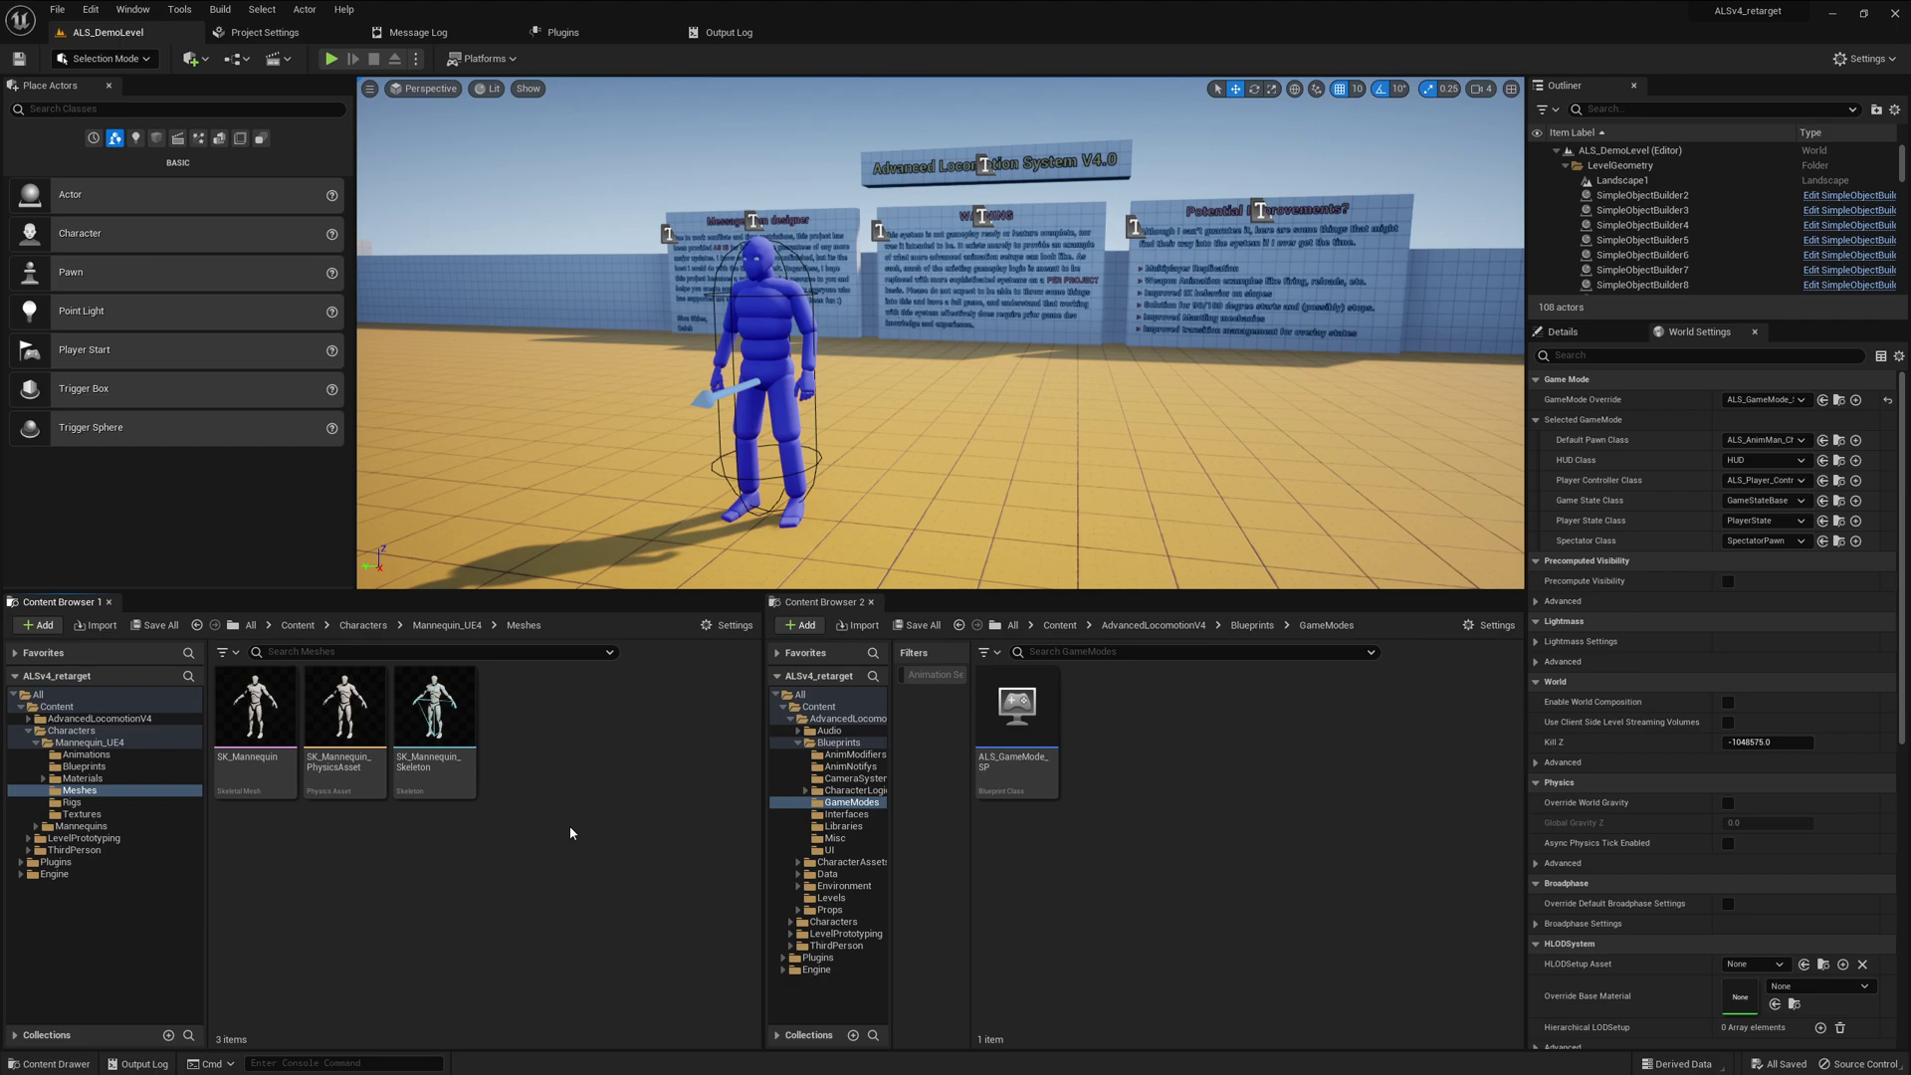
Open the RTG_UE4Manny_UE5Manny retargeter from the Mannequin_UE4 Rigs folder, preview its Jog_Fwd animation, and return to the level
{"action": "left_click", "coordinate": [432, 626]}
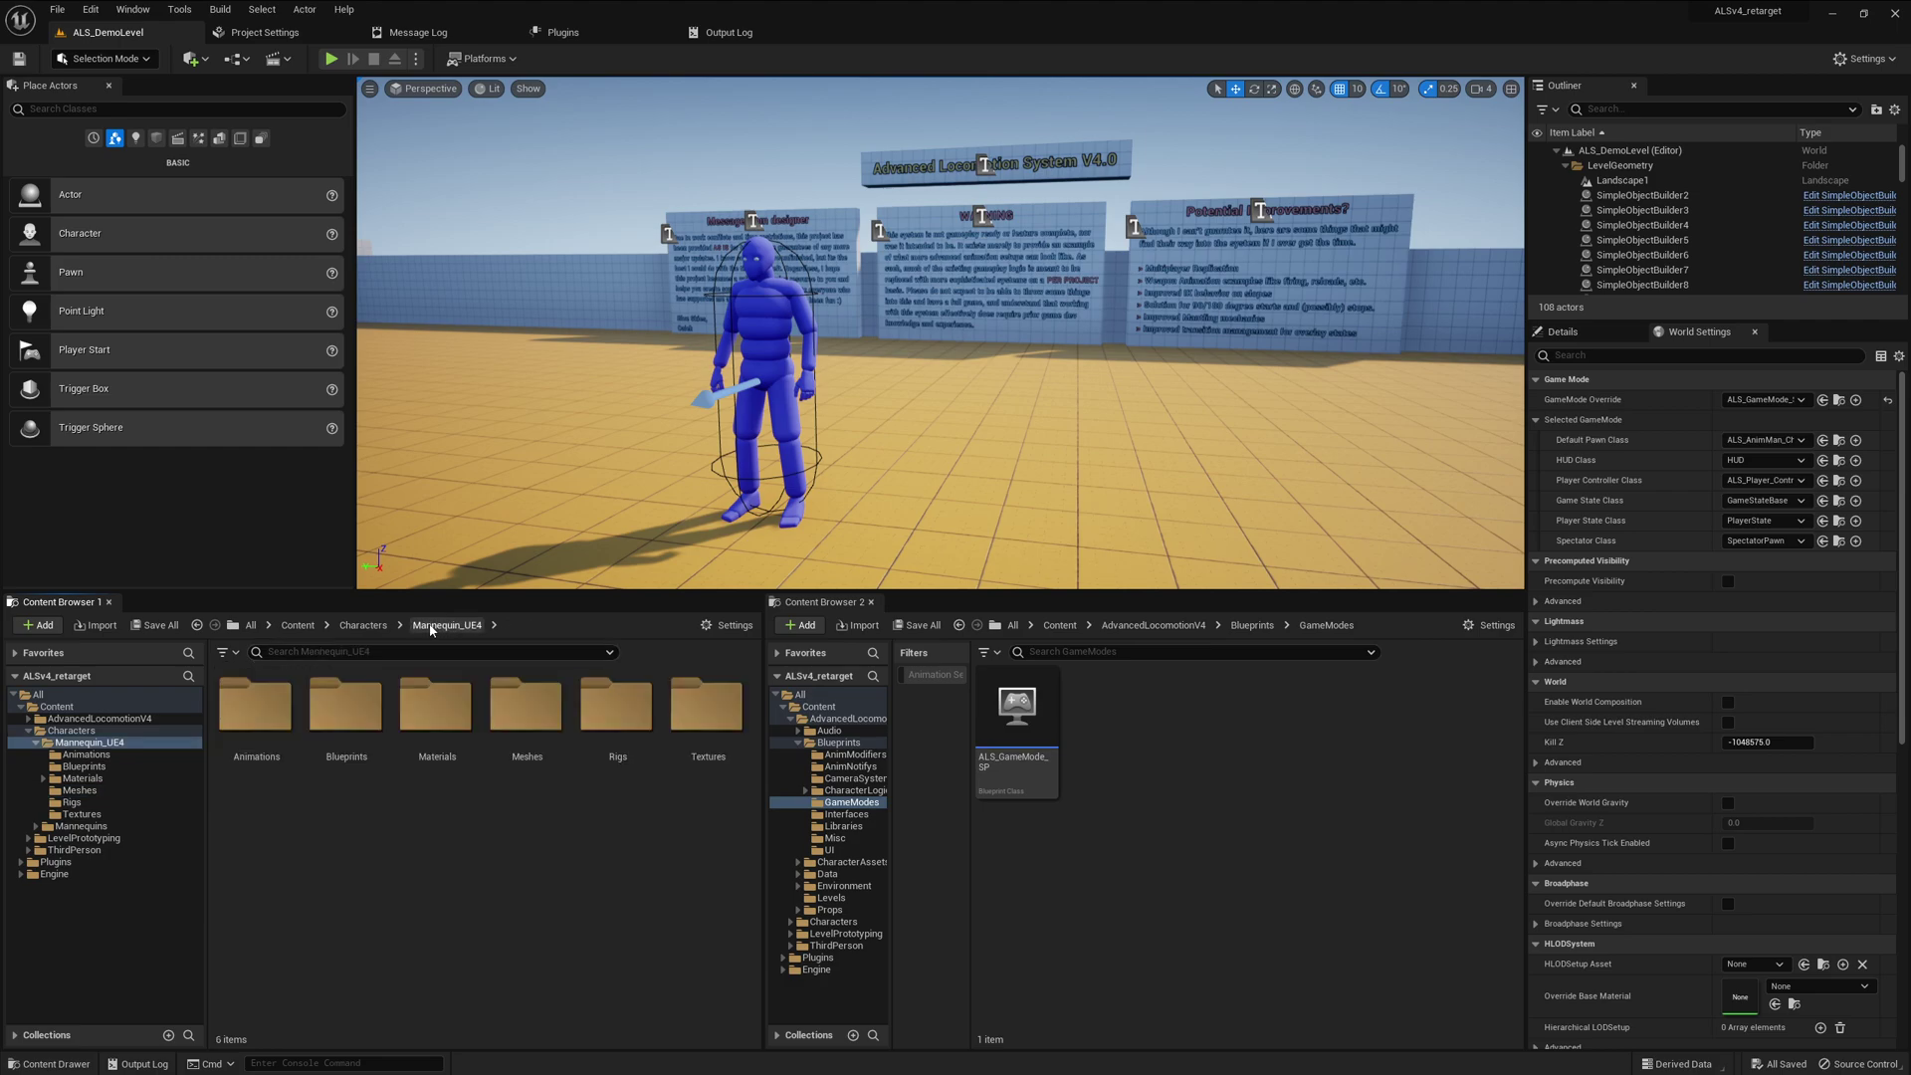
{"action": "double_click", "coordinate": [613, 718]}
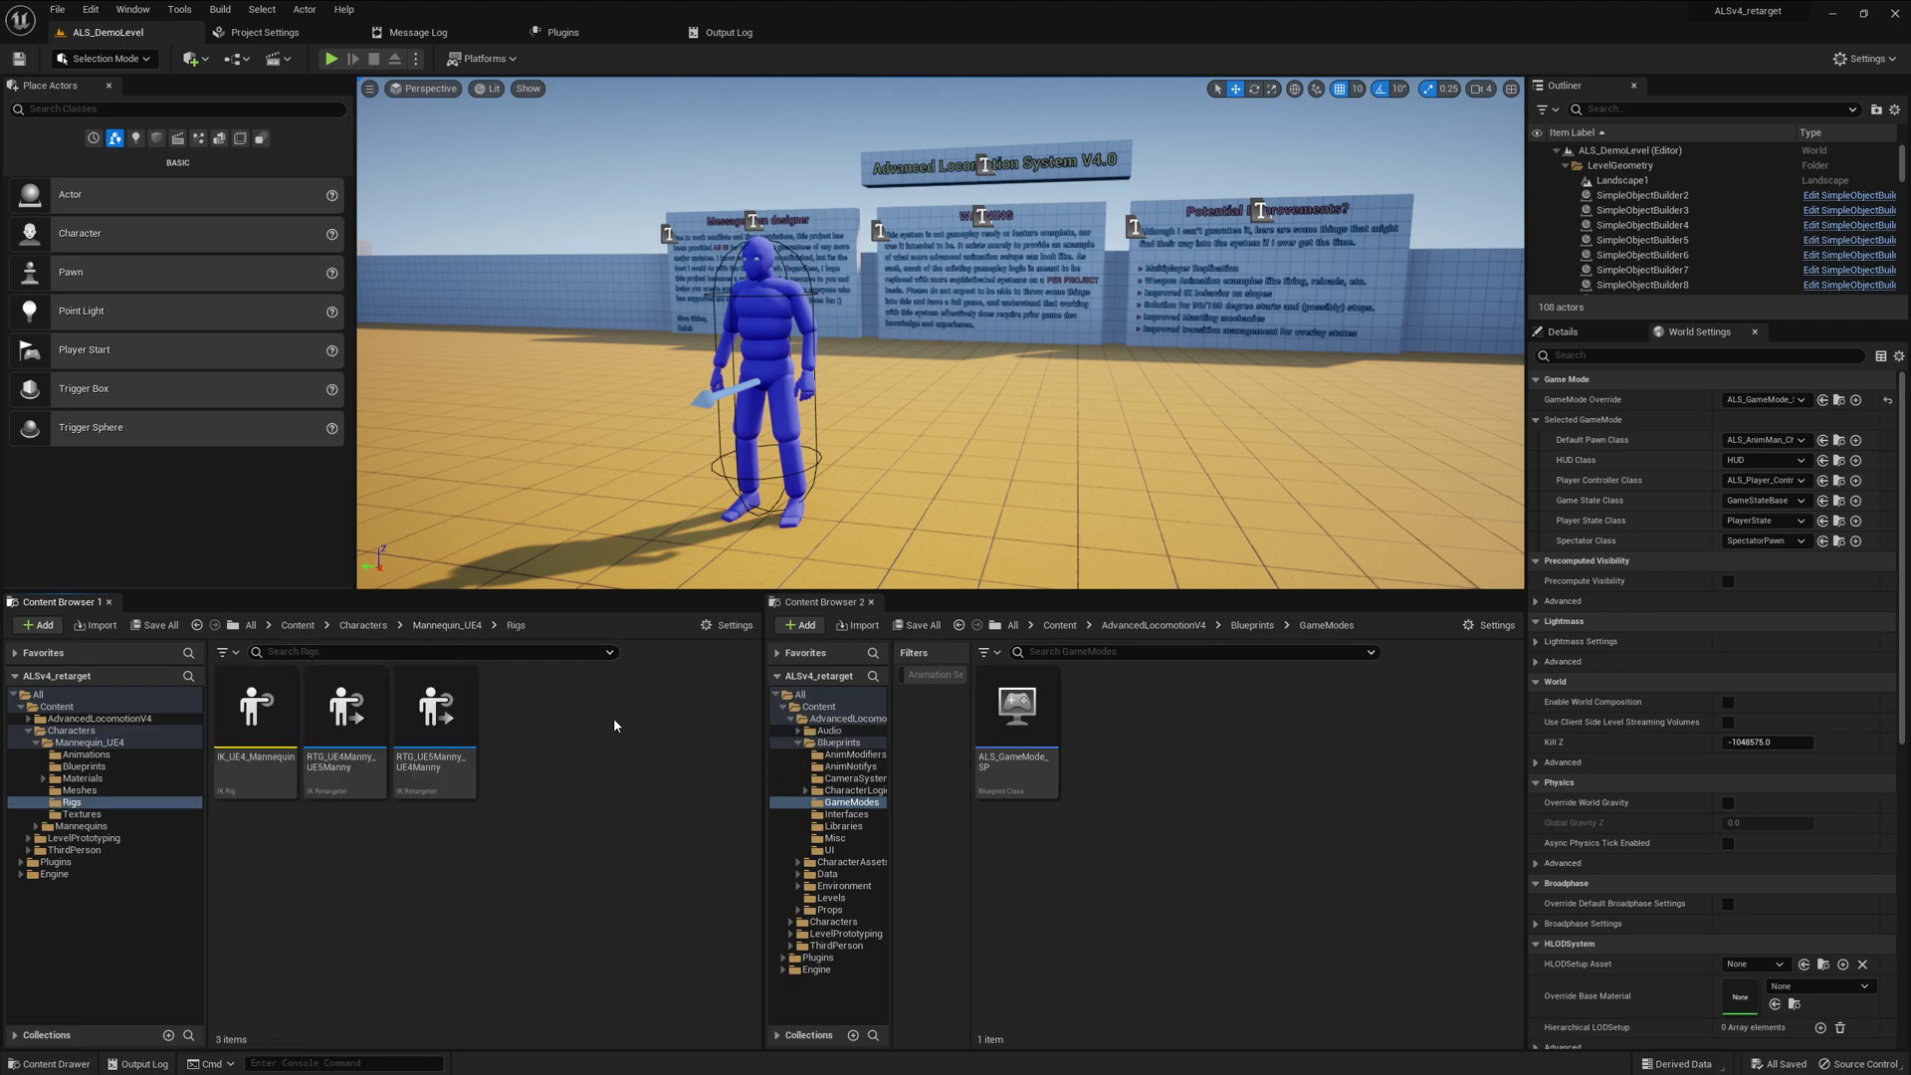
{"action": "left_click", "coordinate": [345, 712]}
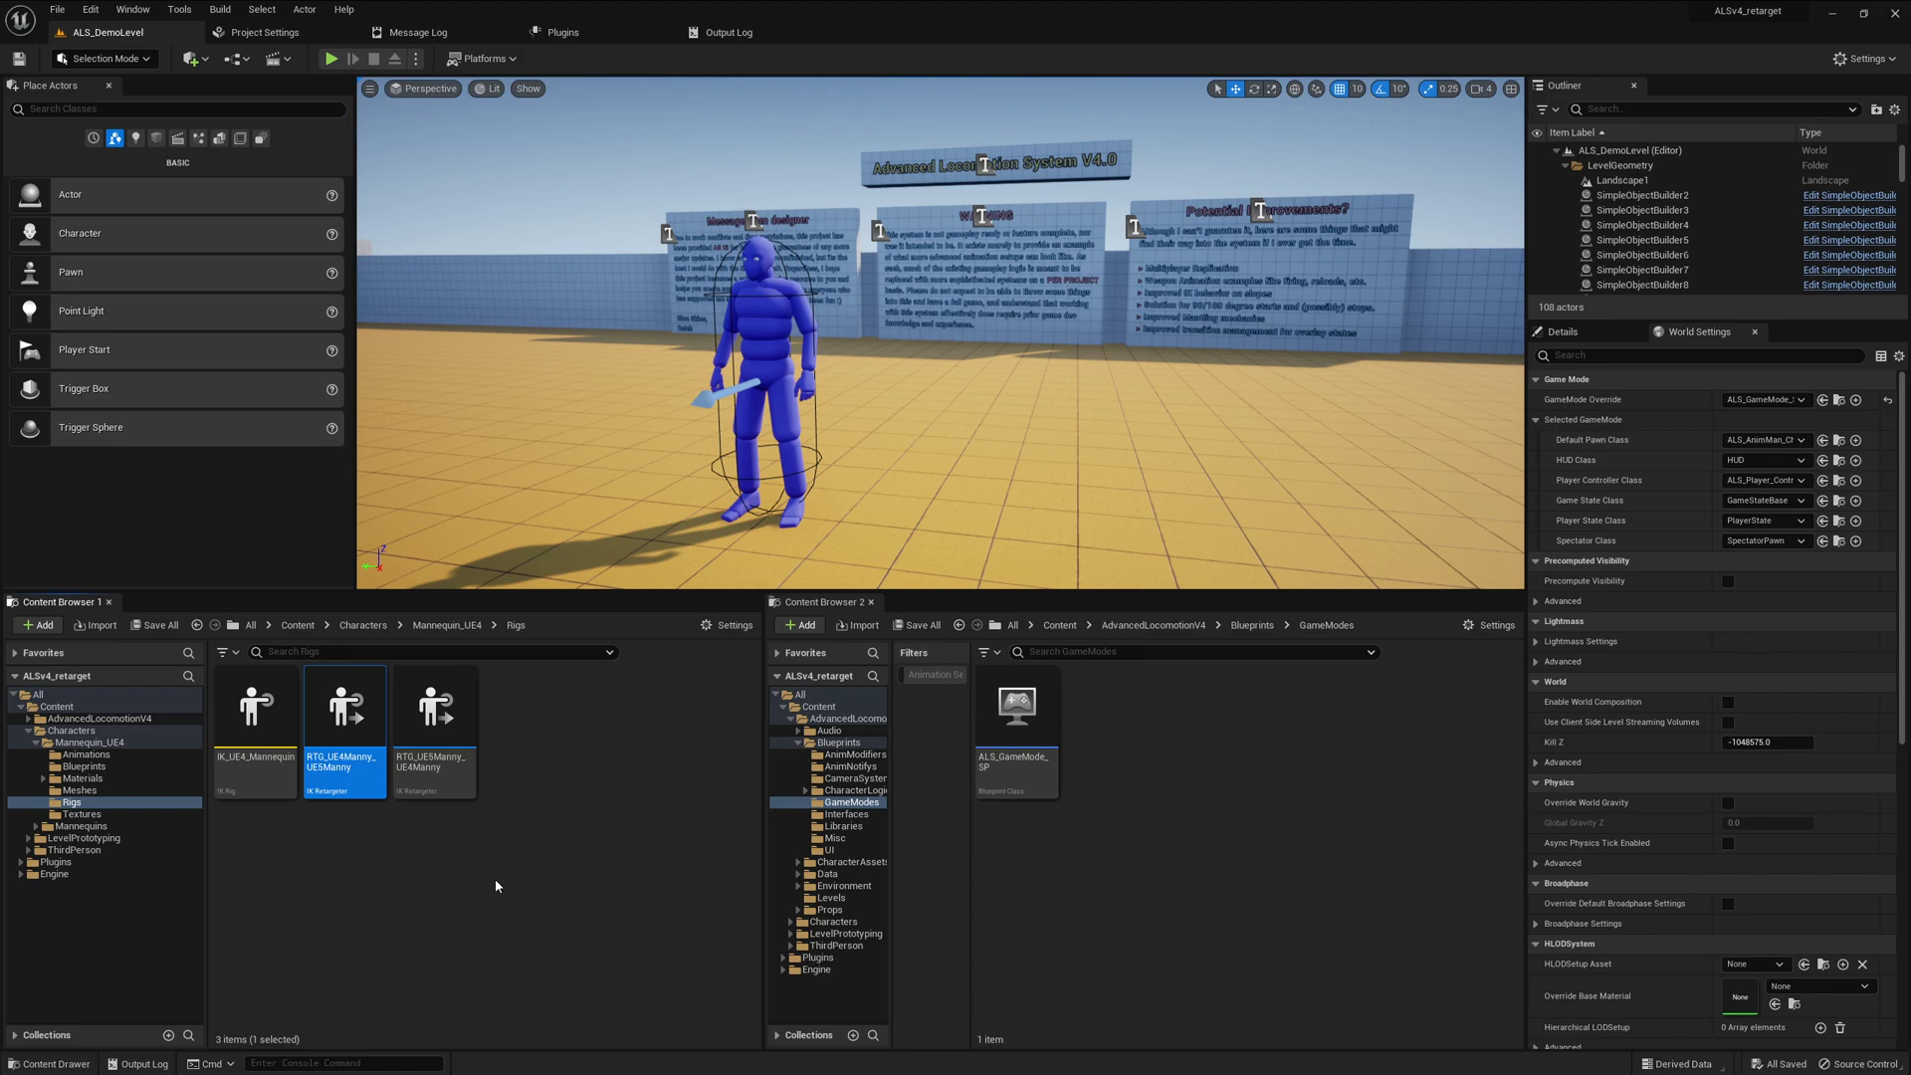
{"action": "double_click", "coordinate": [386, 714]}
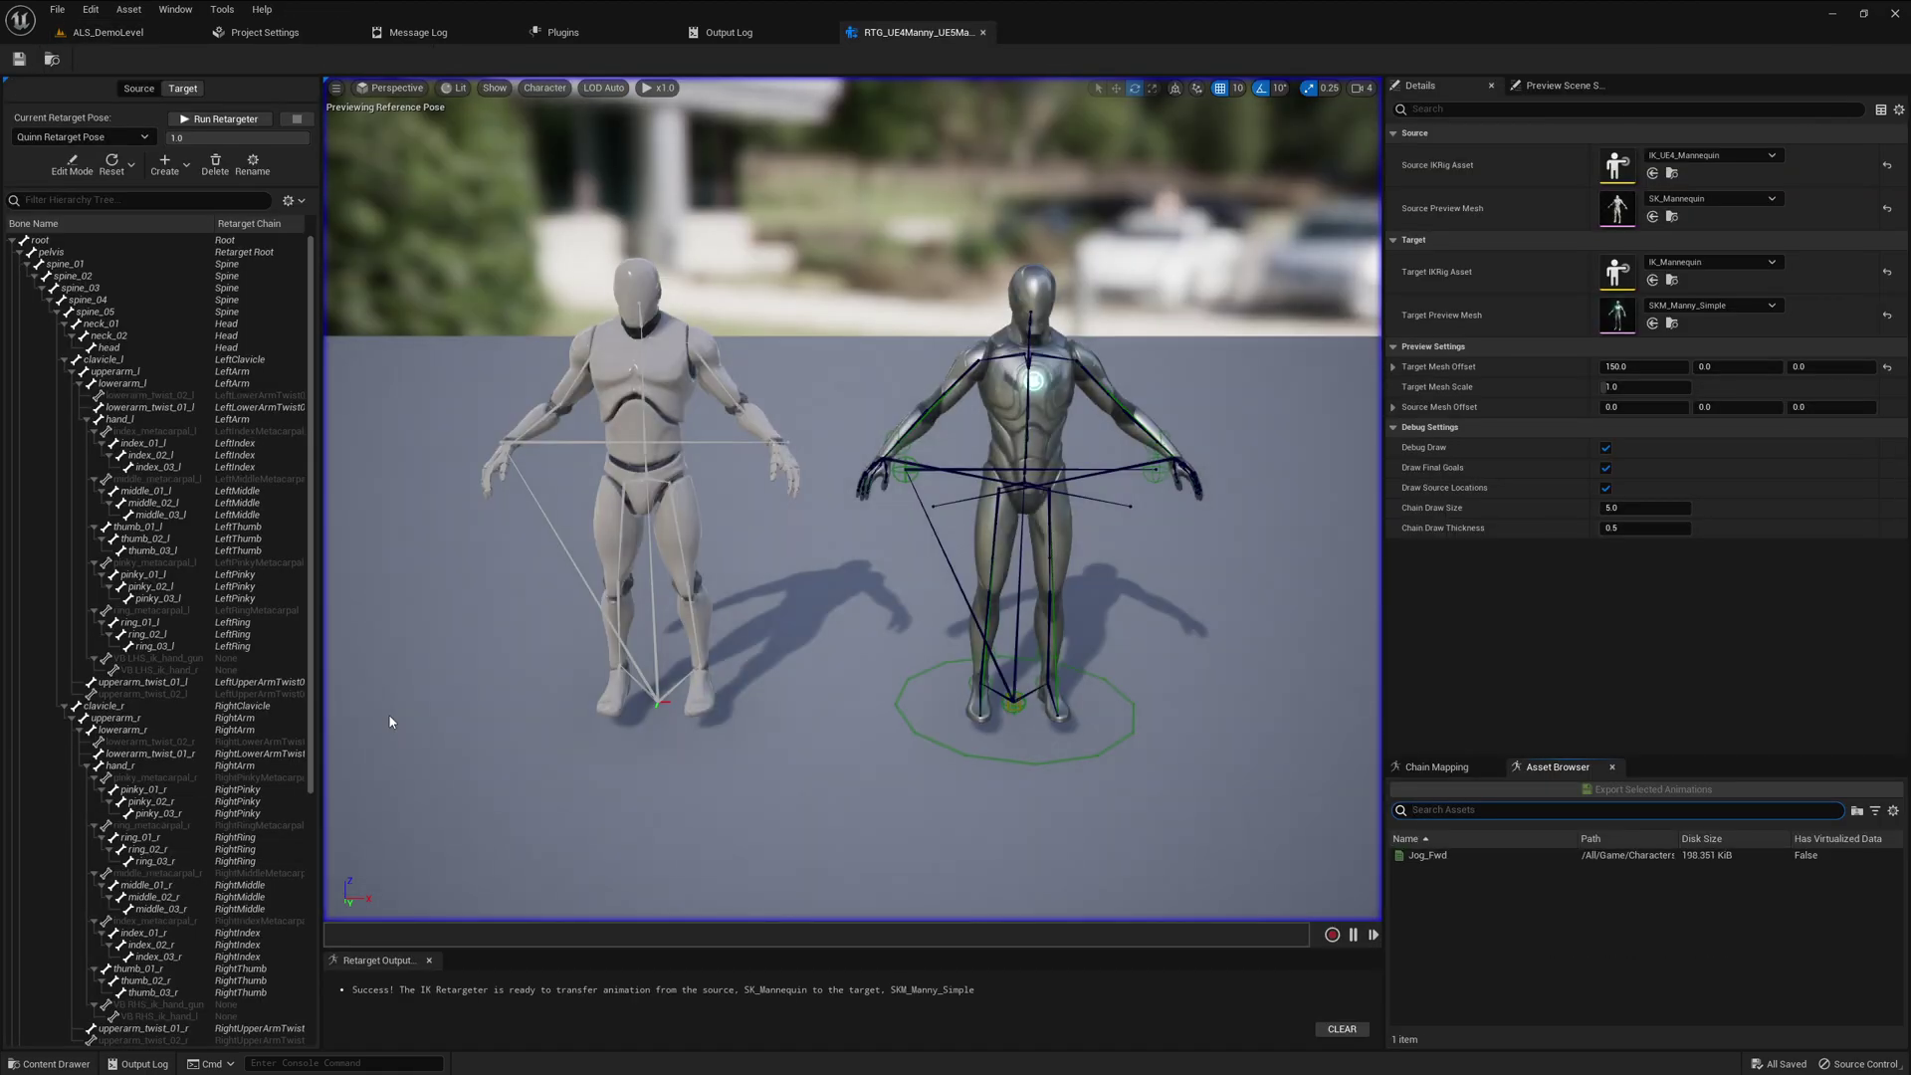
{"action": "double_click", "coordinate": [1446, 856]}
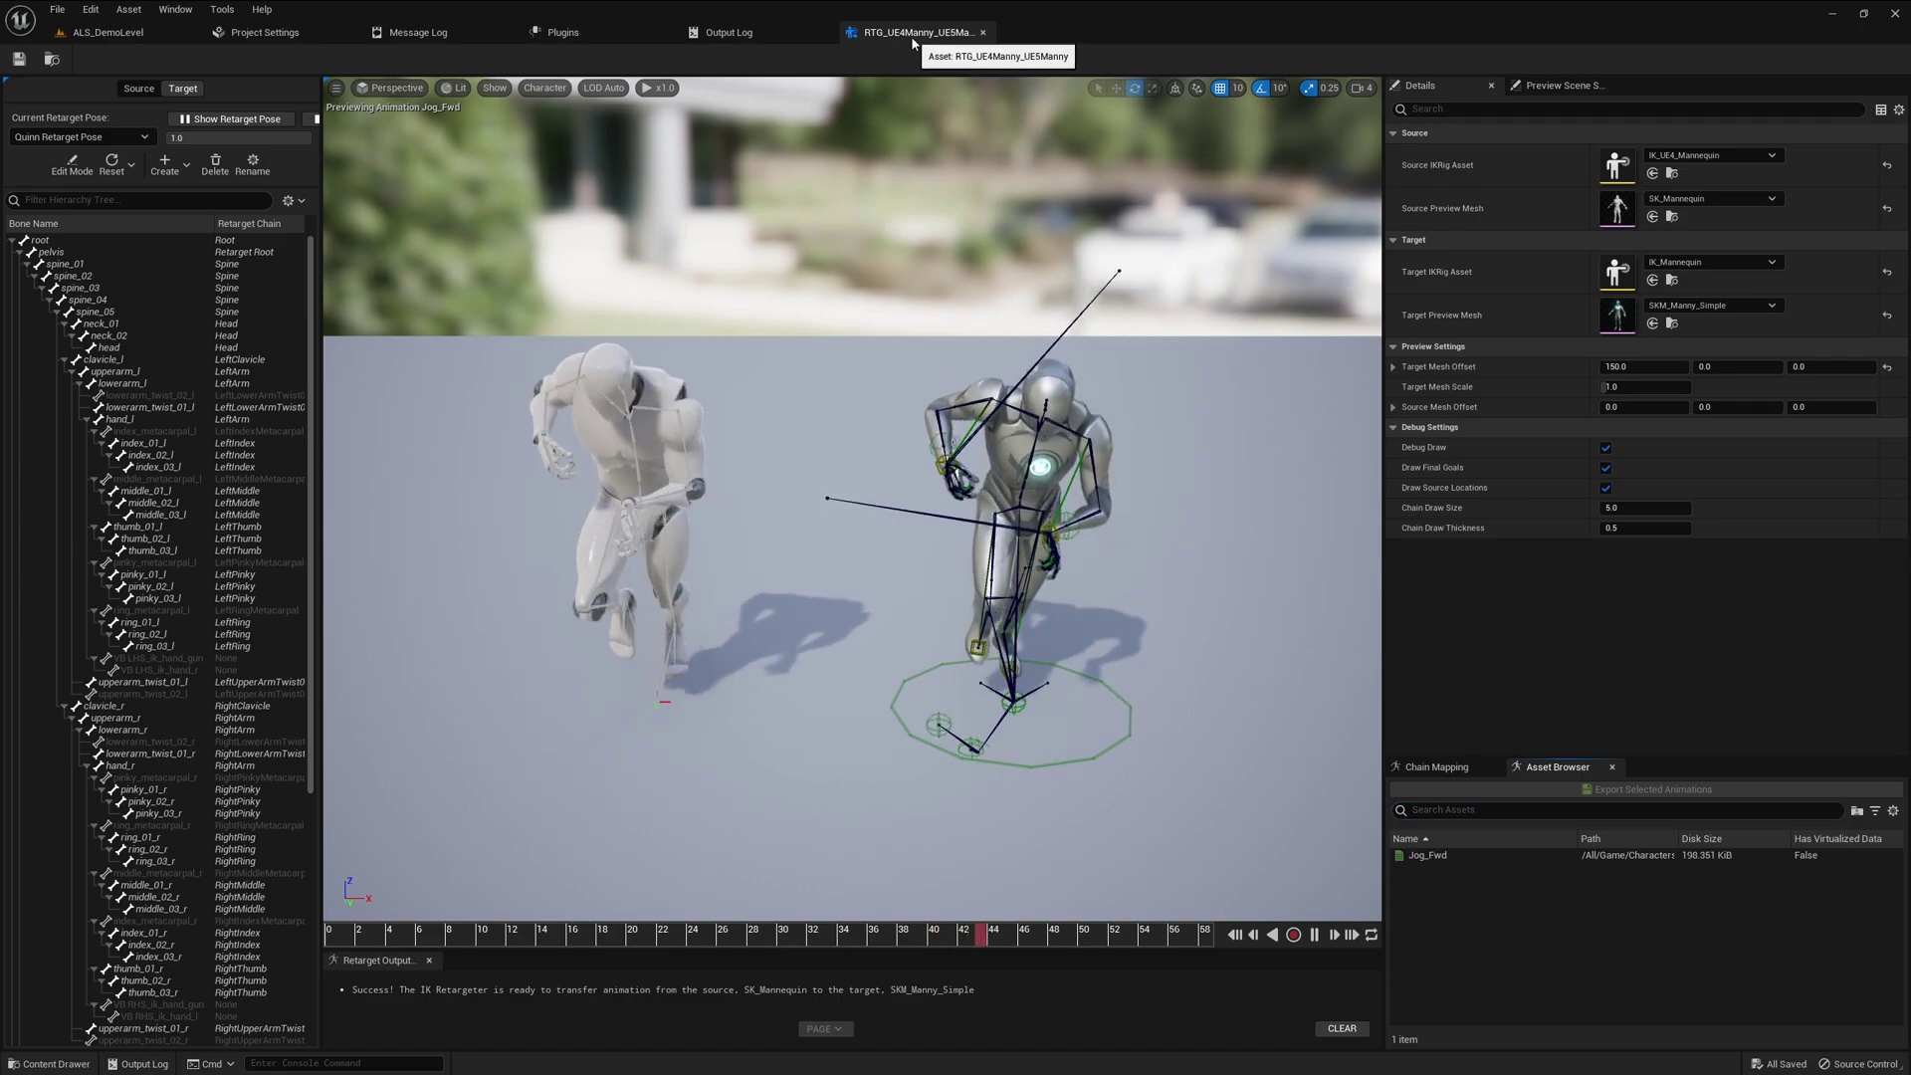
{"action": "left_click", "coordinate": [983, 32]}
{"action": "left_click", "coordinate": [124, 37]}
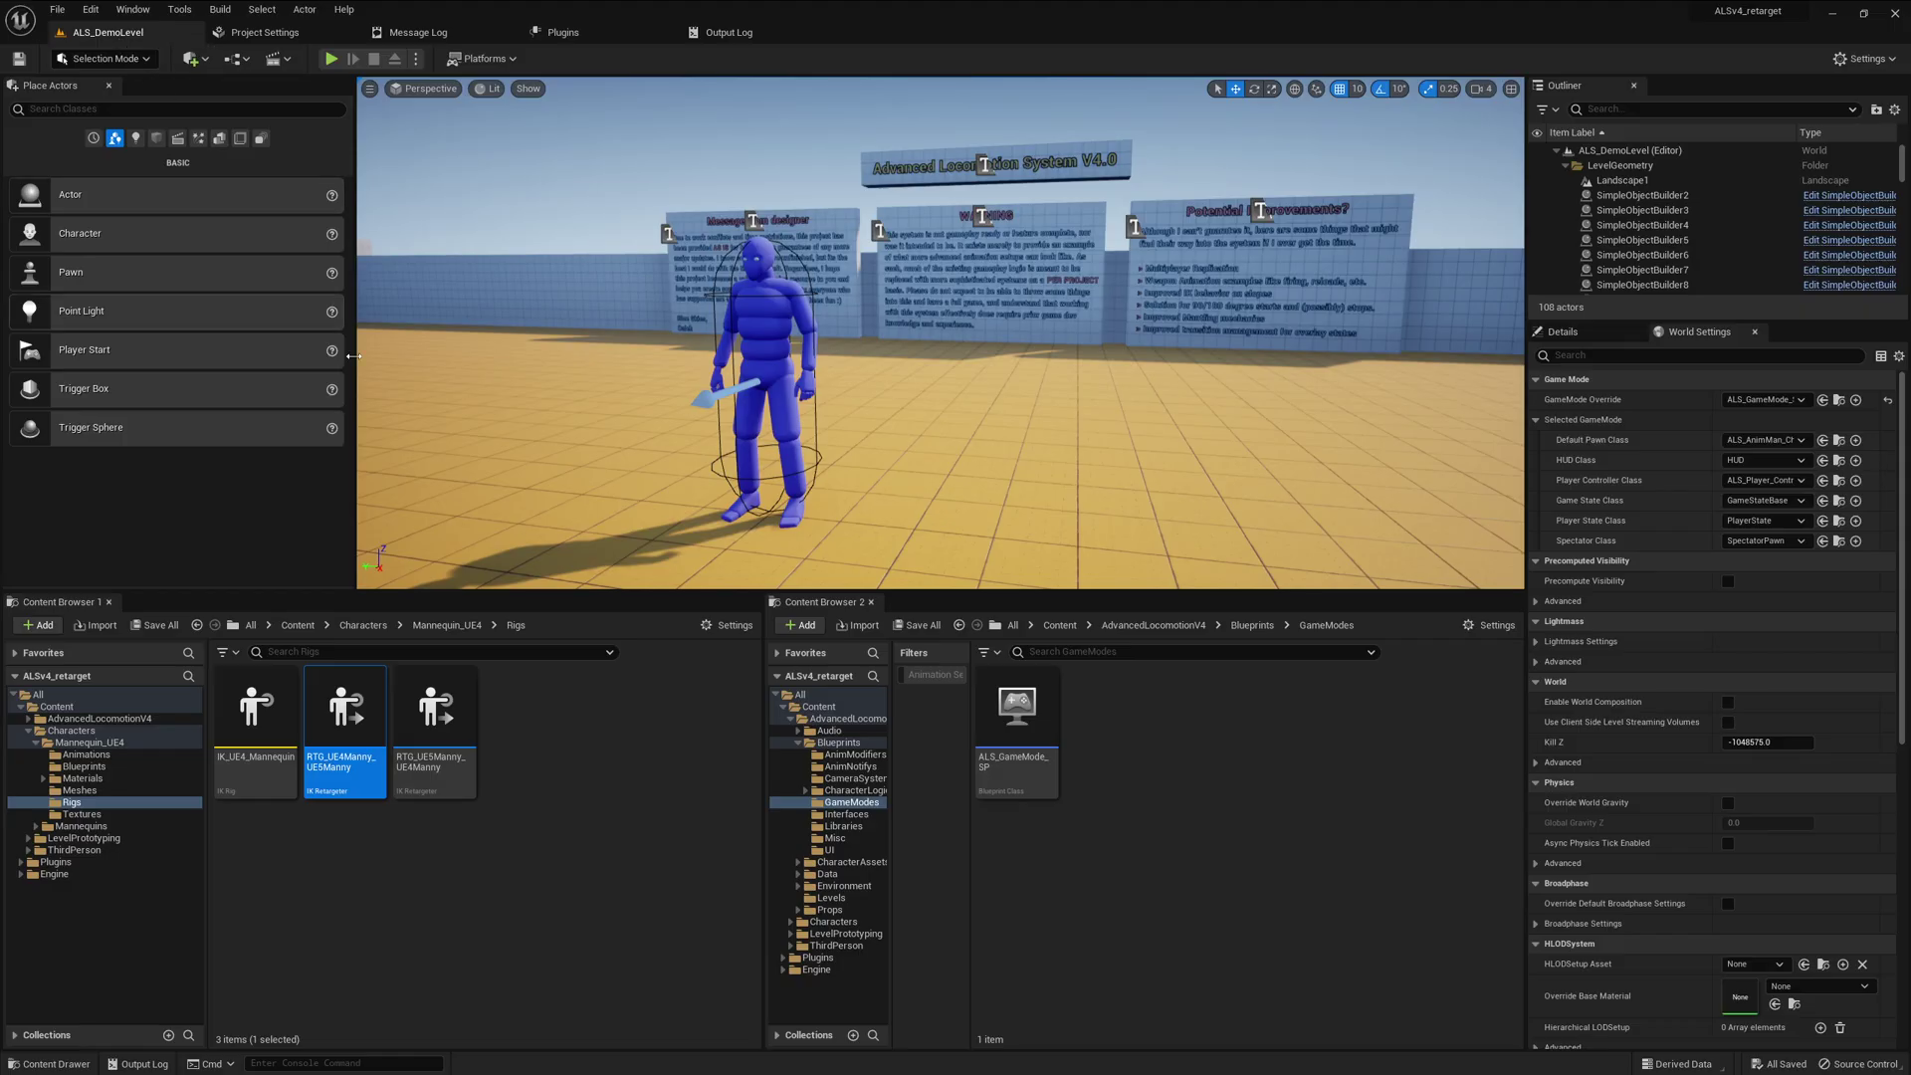
{"action": "left_click", "coordinate": [594, 1023]}
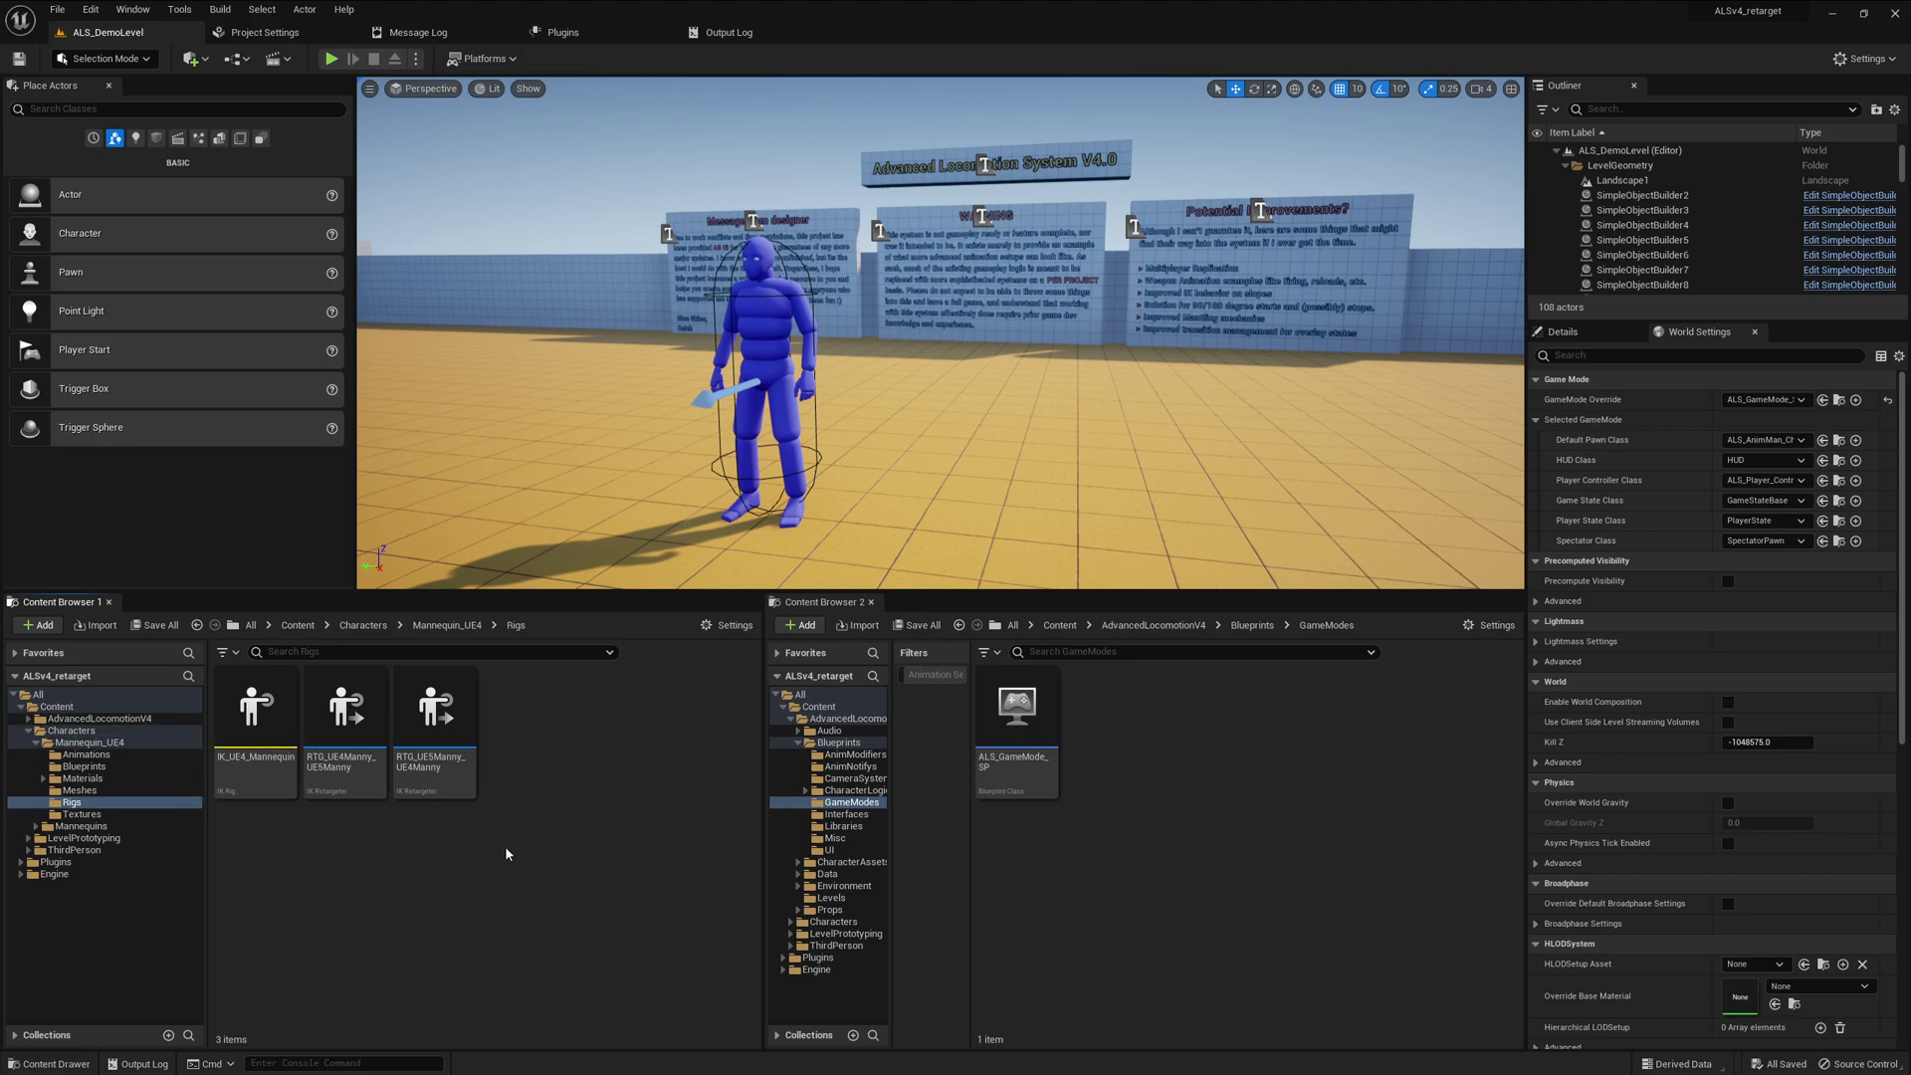
Open the SK_Mannequin_Skeleton asset from the Mannequin_UE4 Meshes folder
{"action": "left_click", "coordinate": [447, 625]}
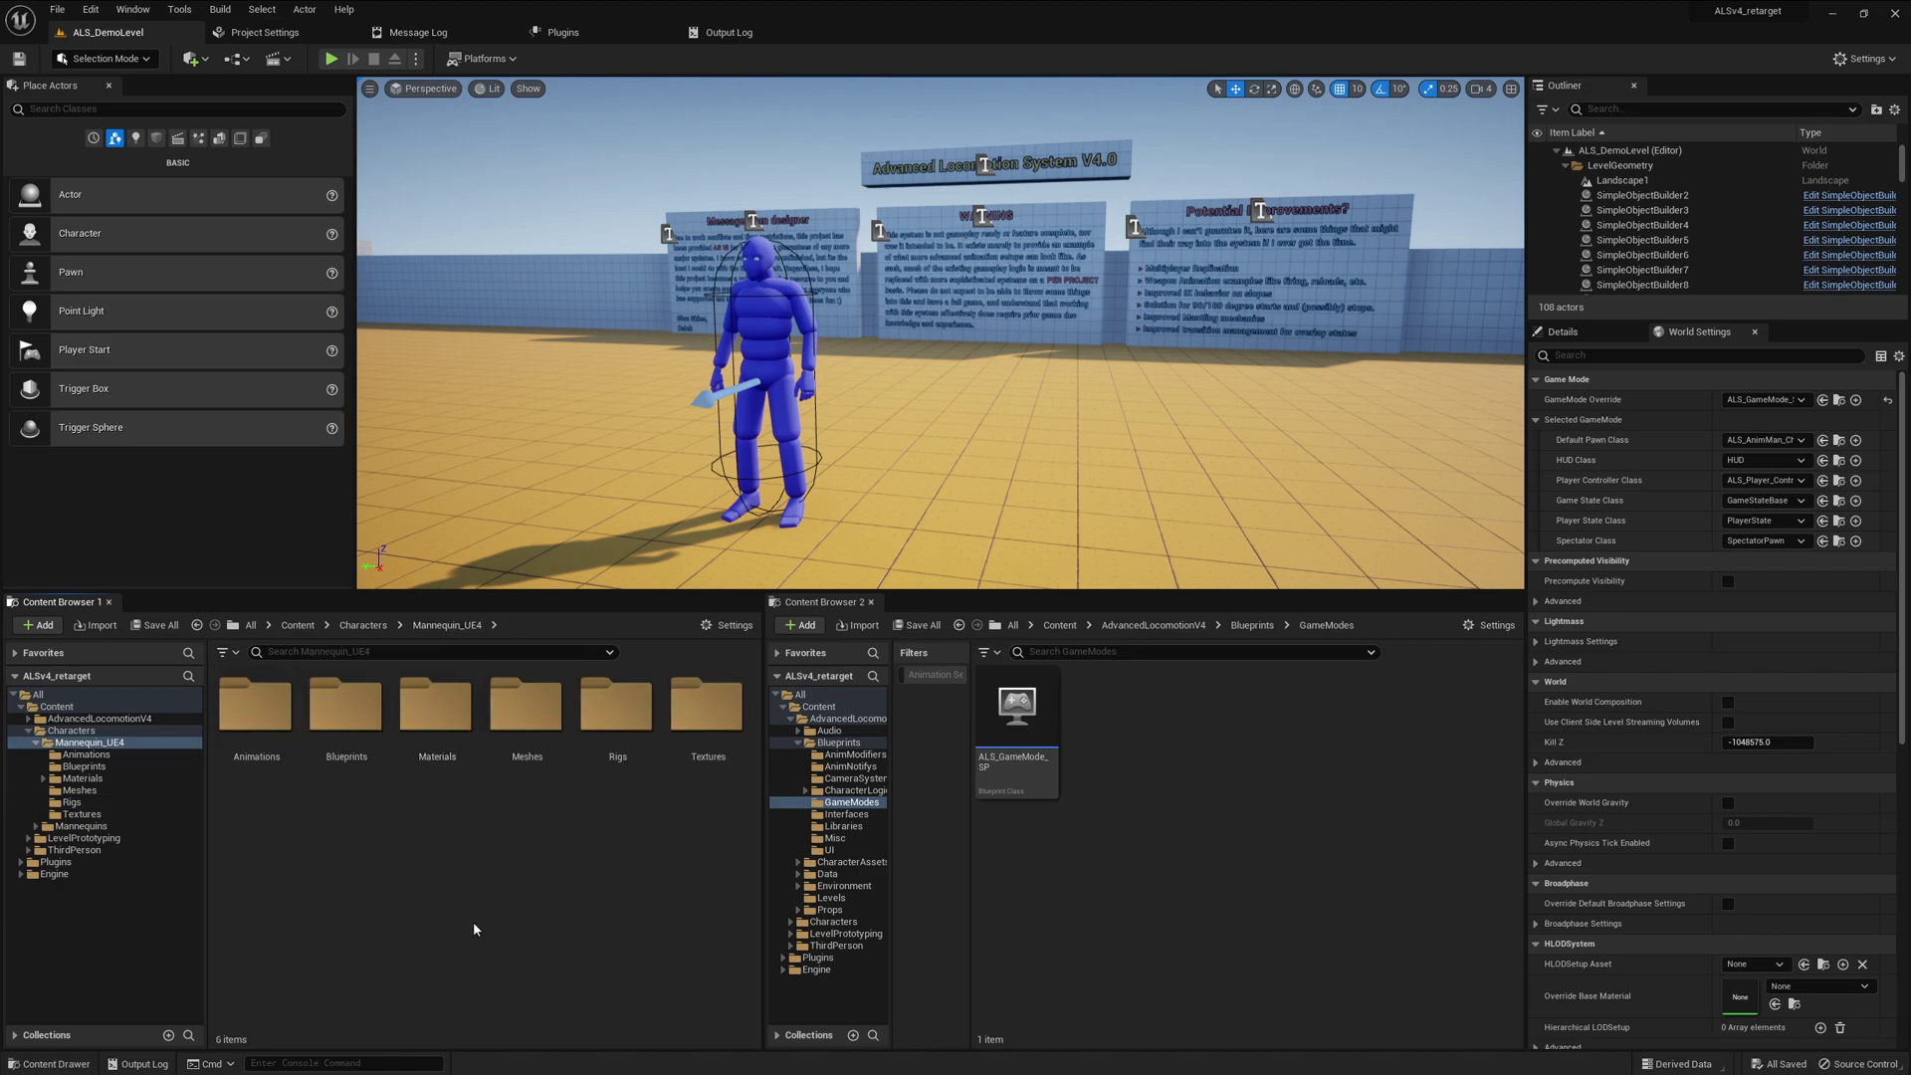
{"action": "double_click", "coordinate": [526, 707]}
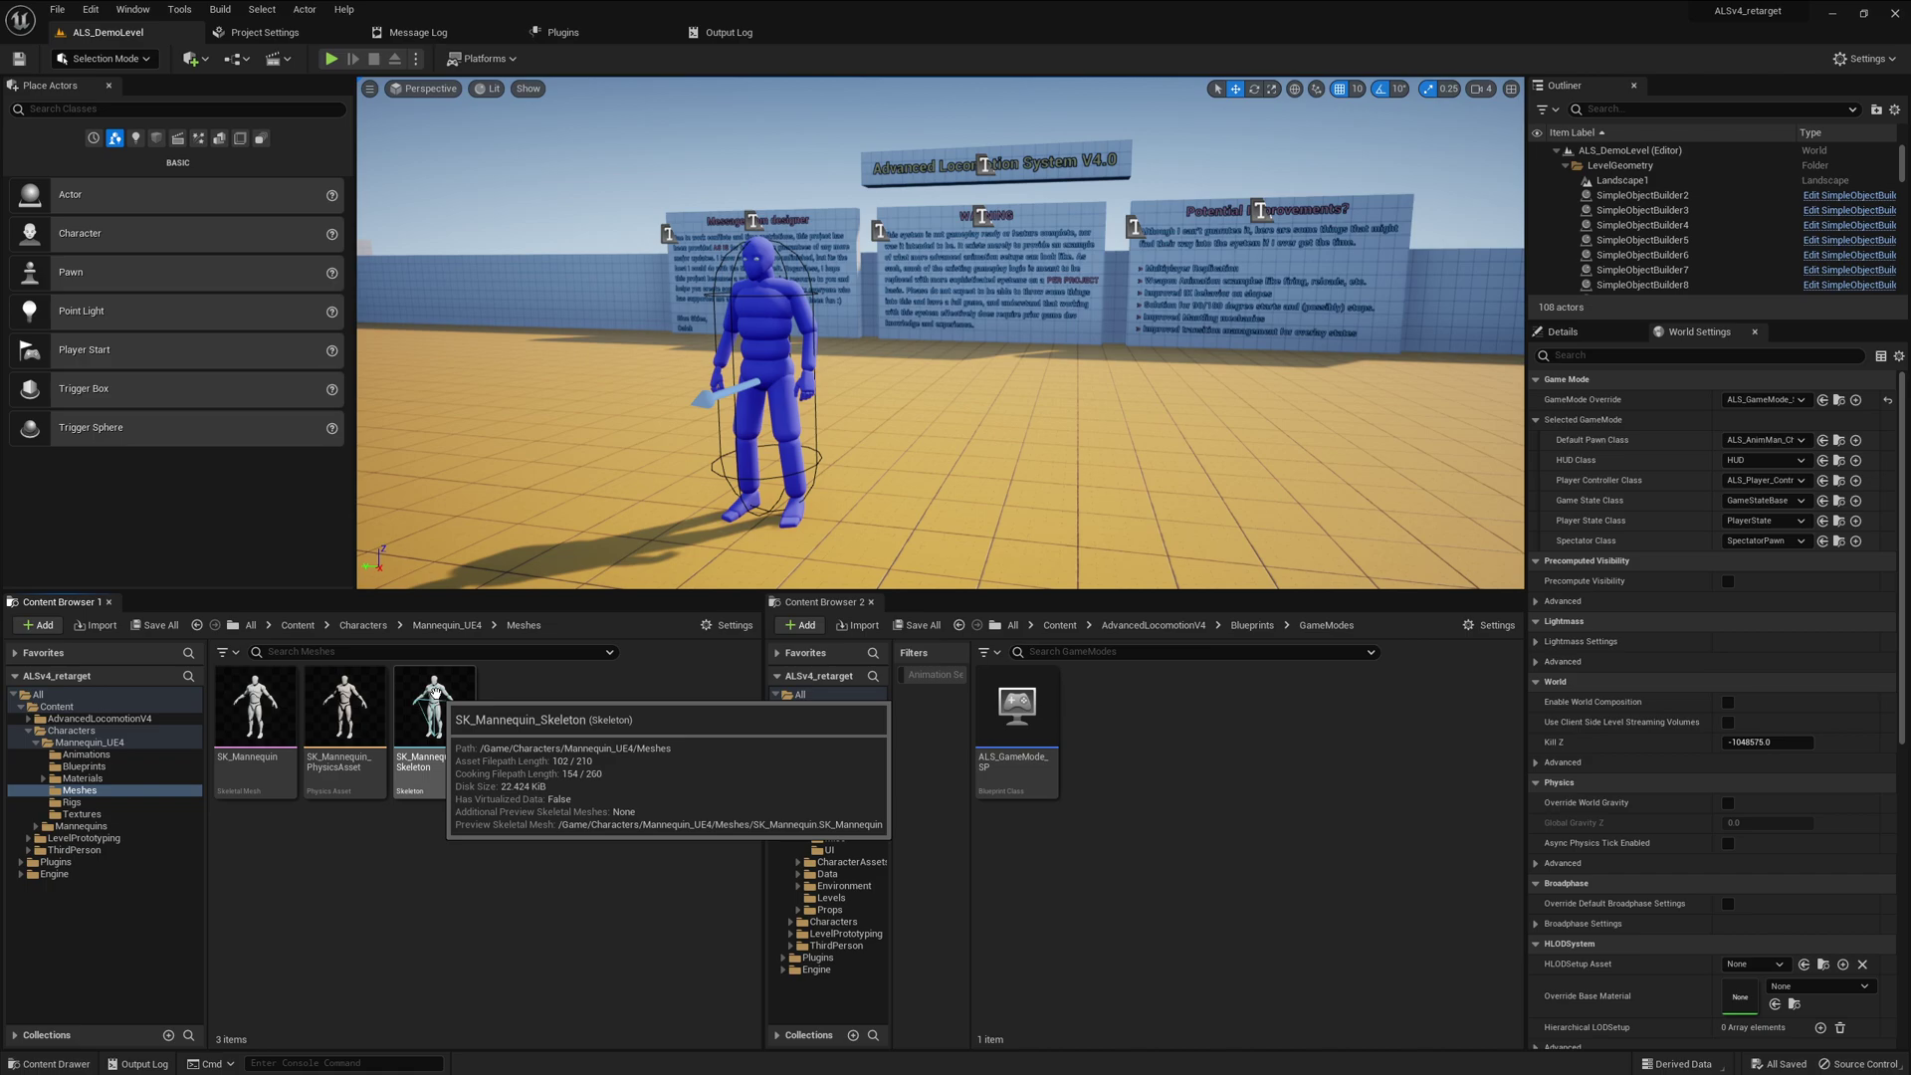
{"action": "double_click", "coordinate": [434, 694]}
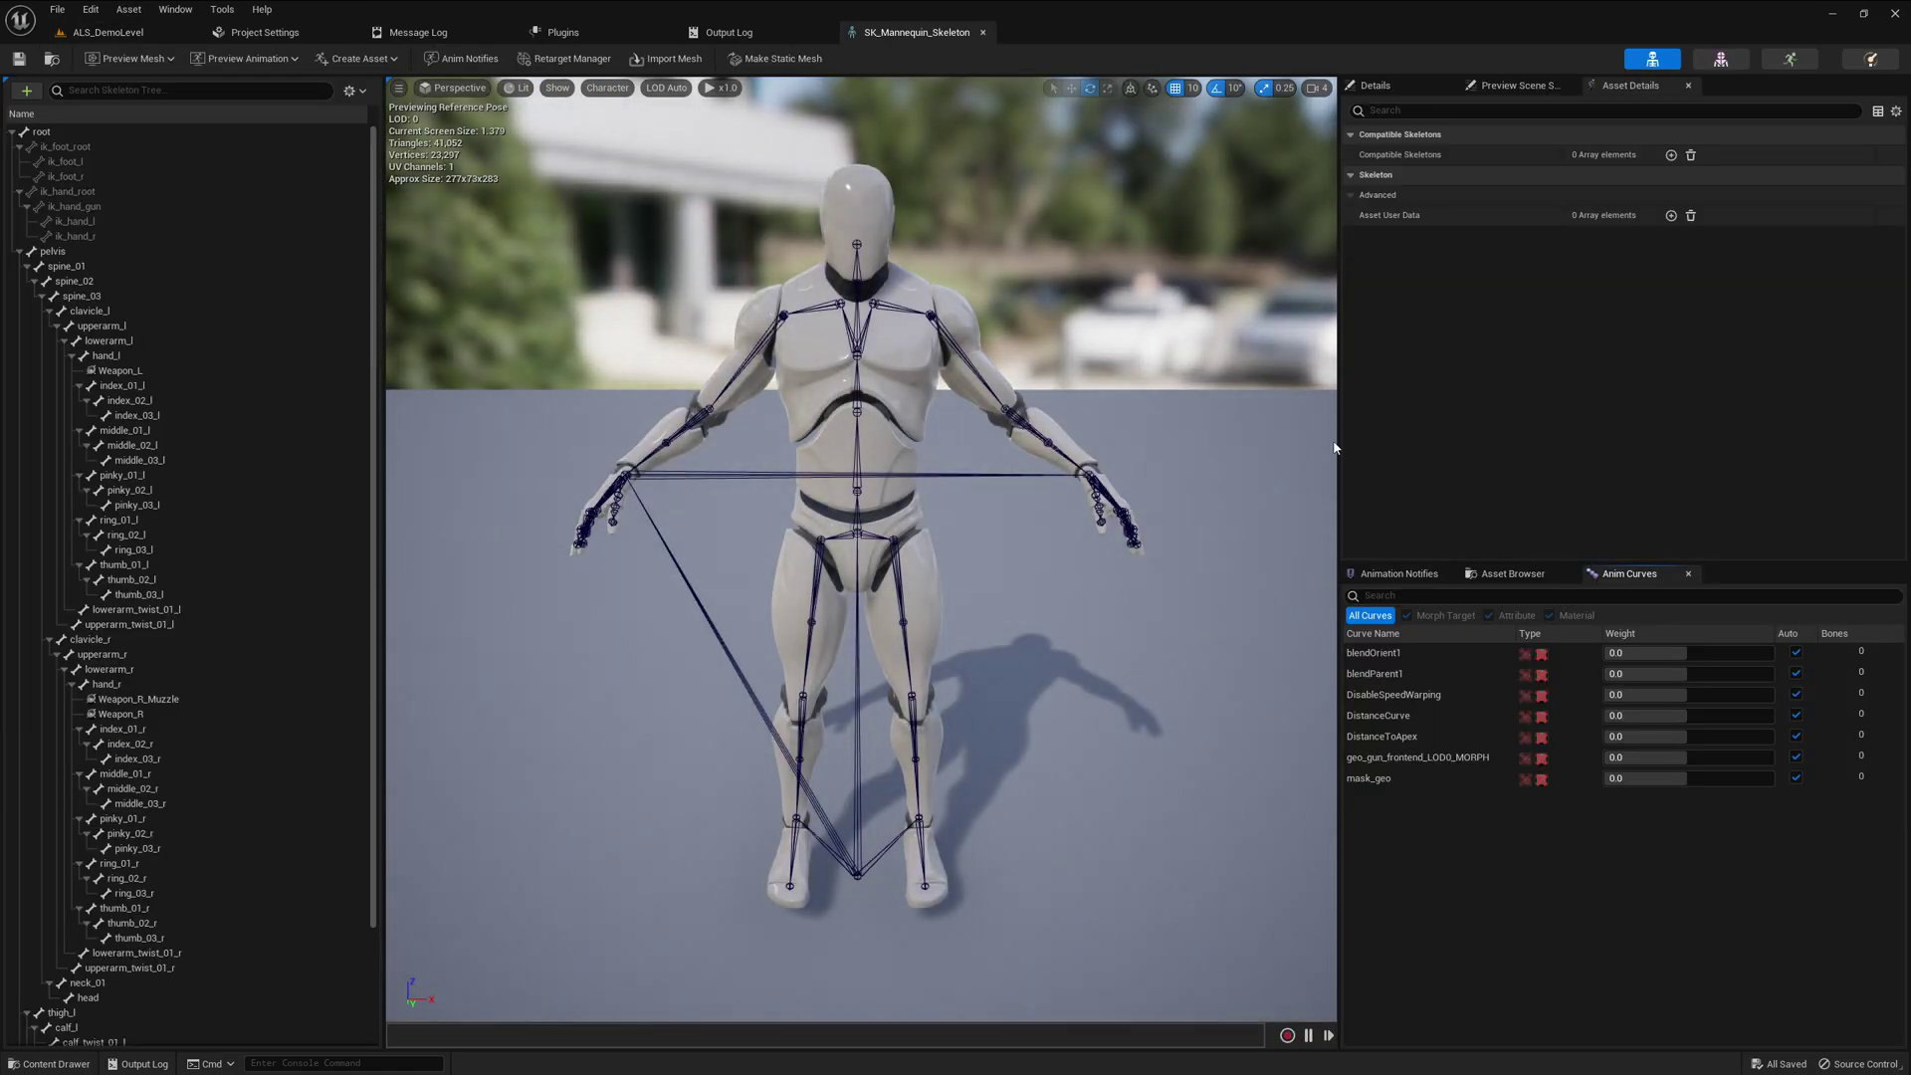
Close the skeleton's Asset Details and display them again
{"action": "middle_click", "coordinate": [1626, 90]}
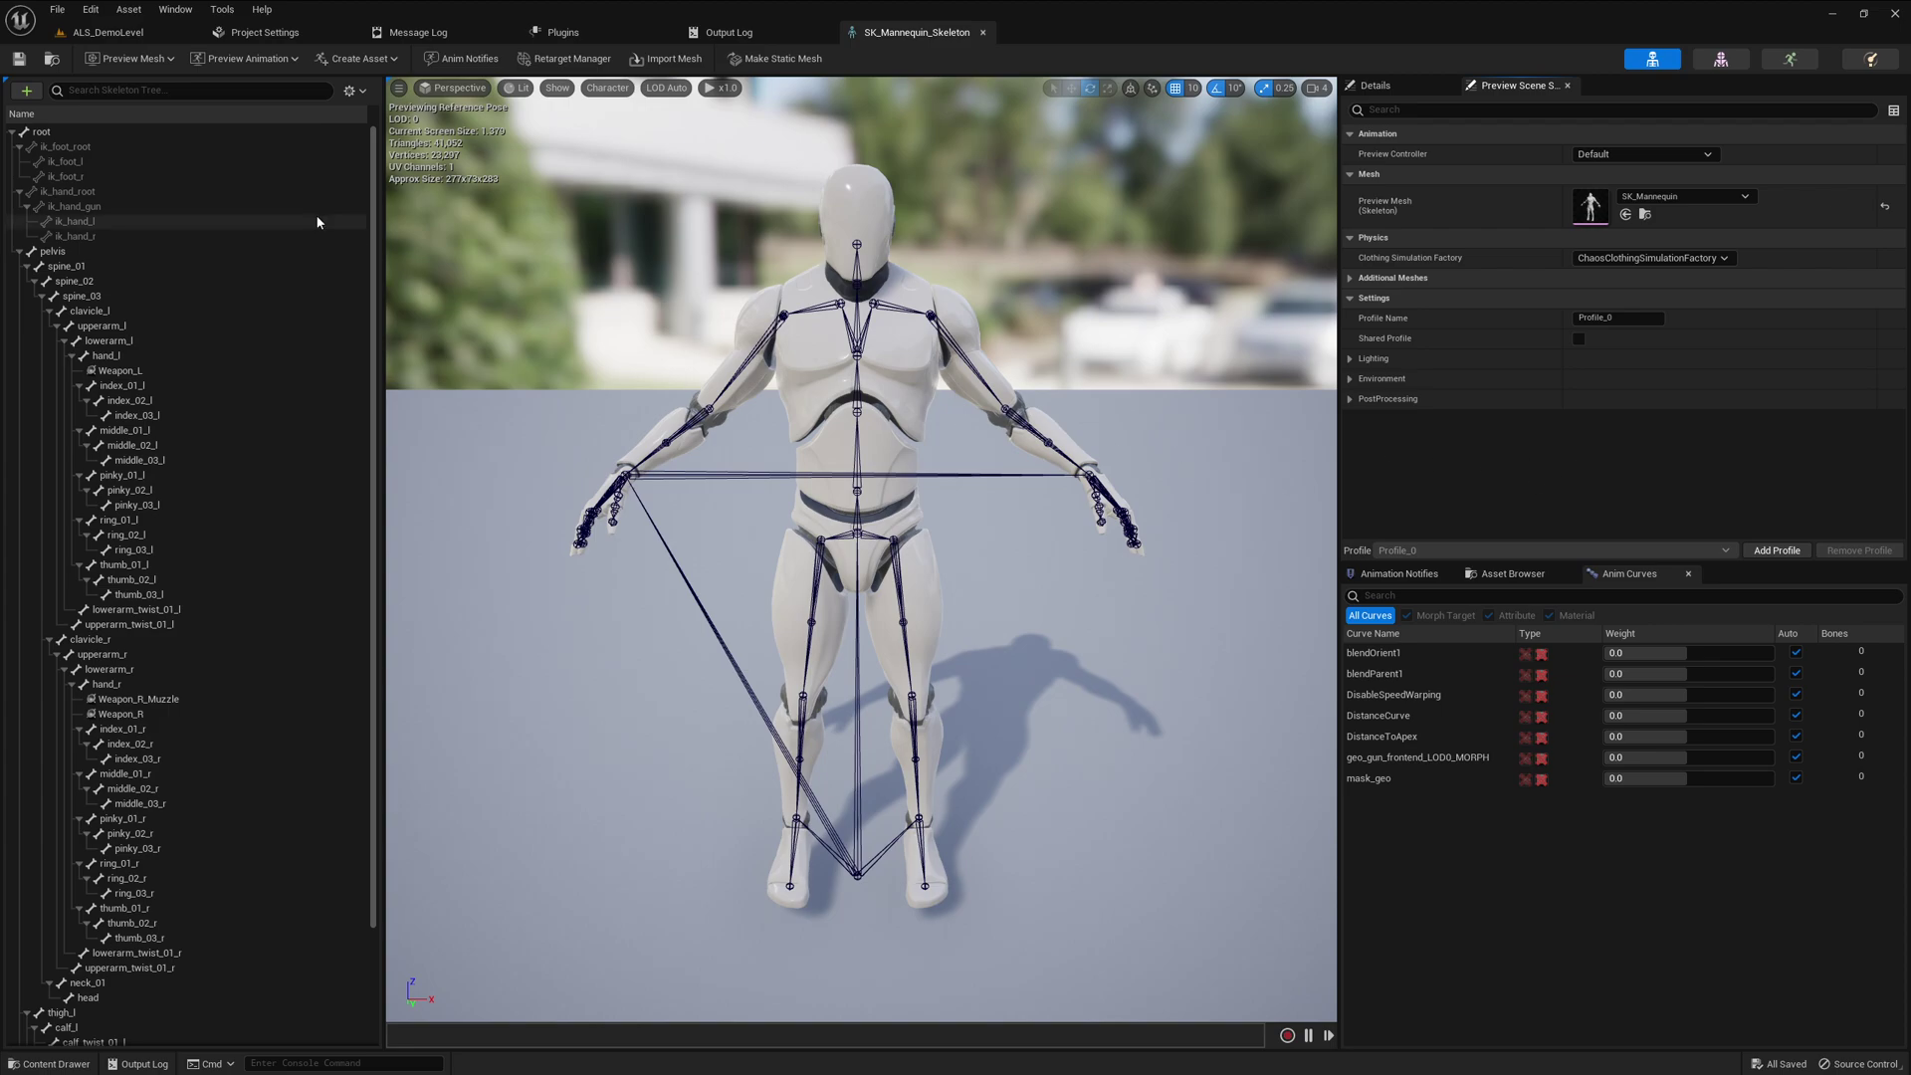
{"action": "left_click", "coordinate": [175, 10]}
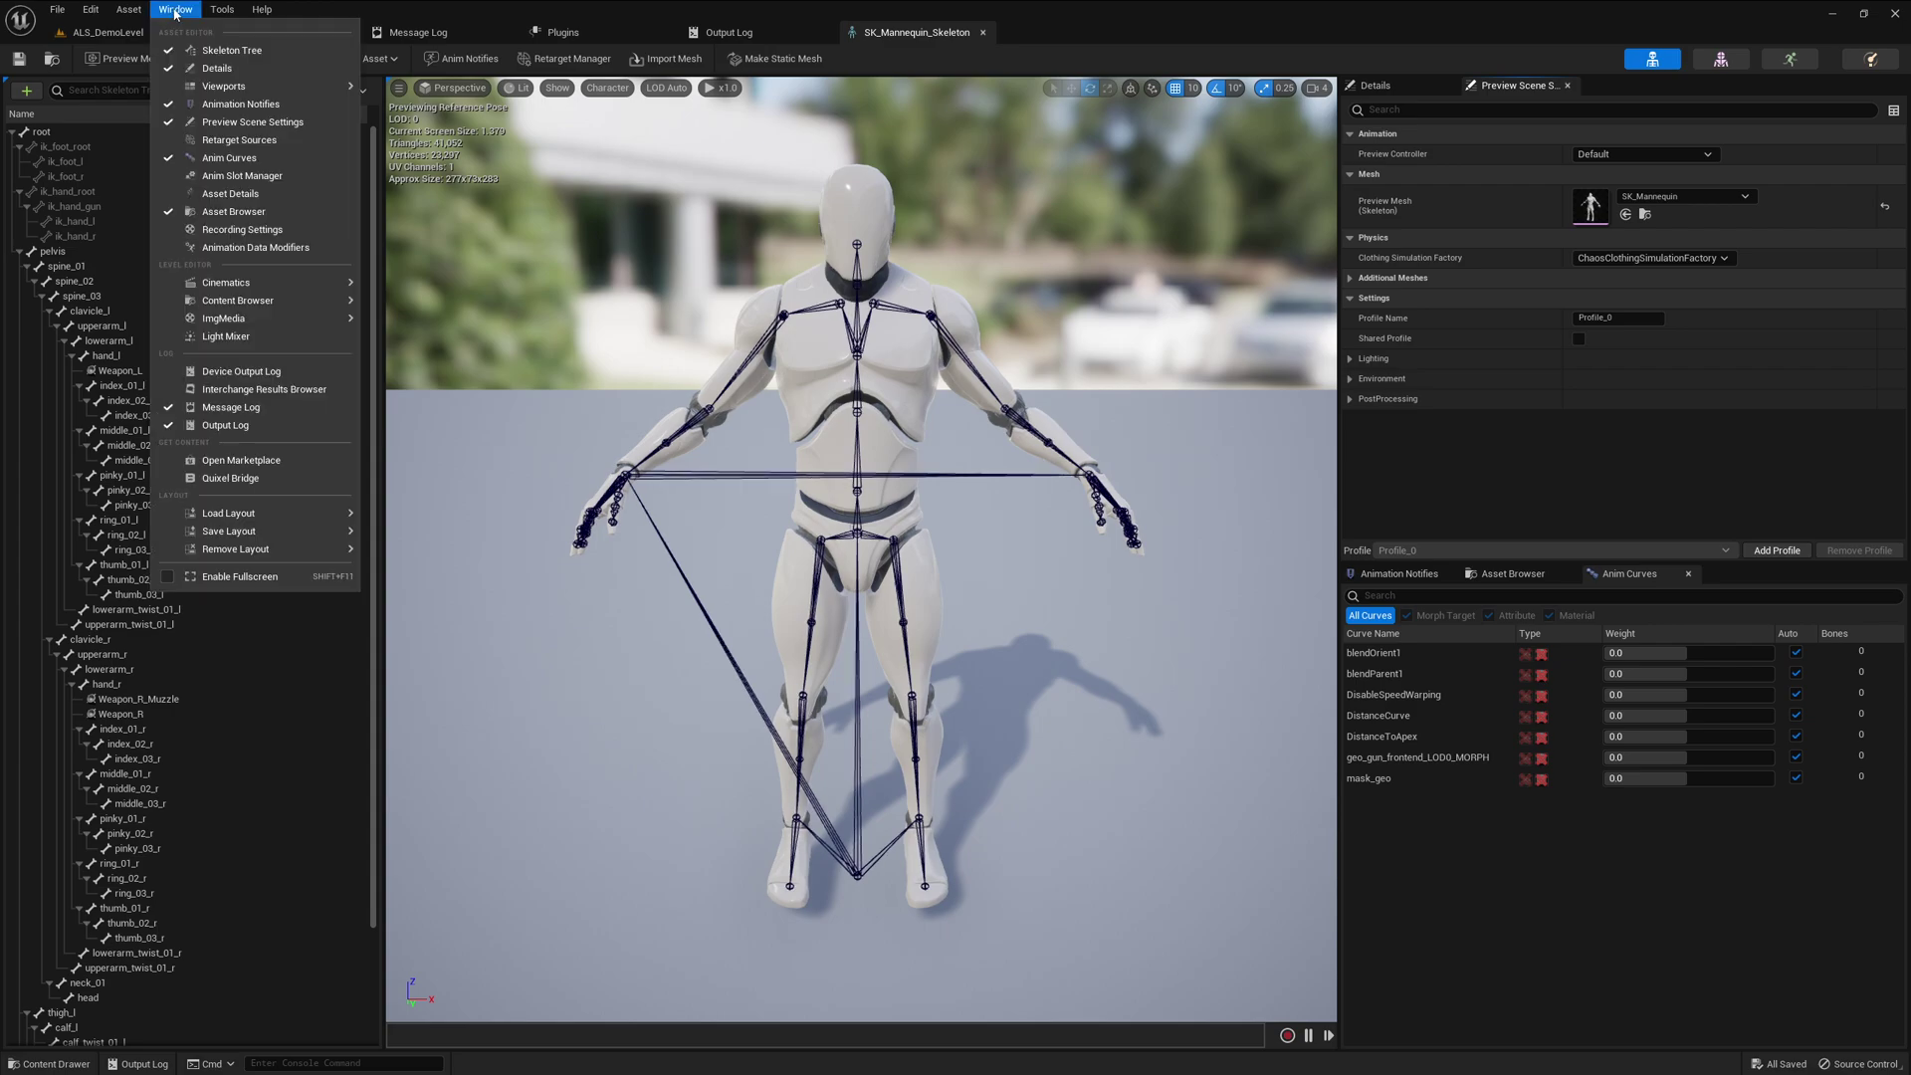
{"action": "left_click", "coordinate": [230, 193]}
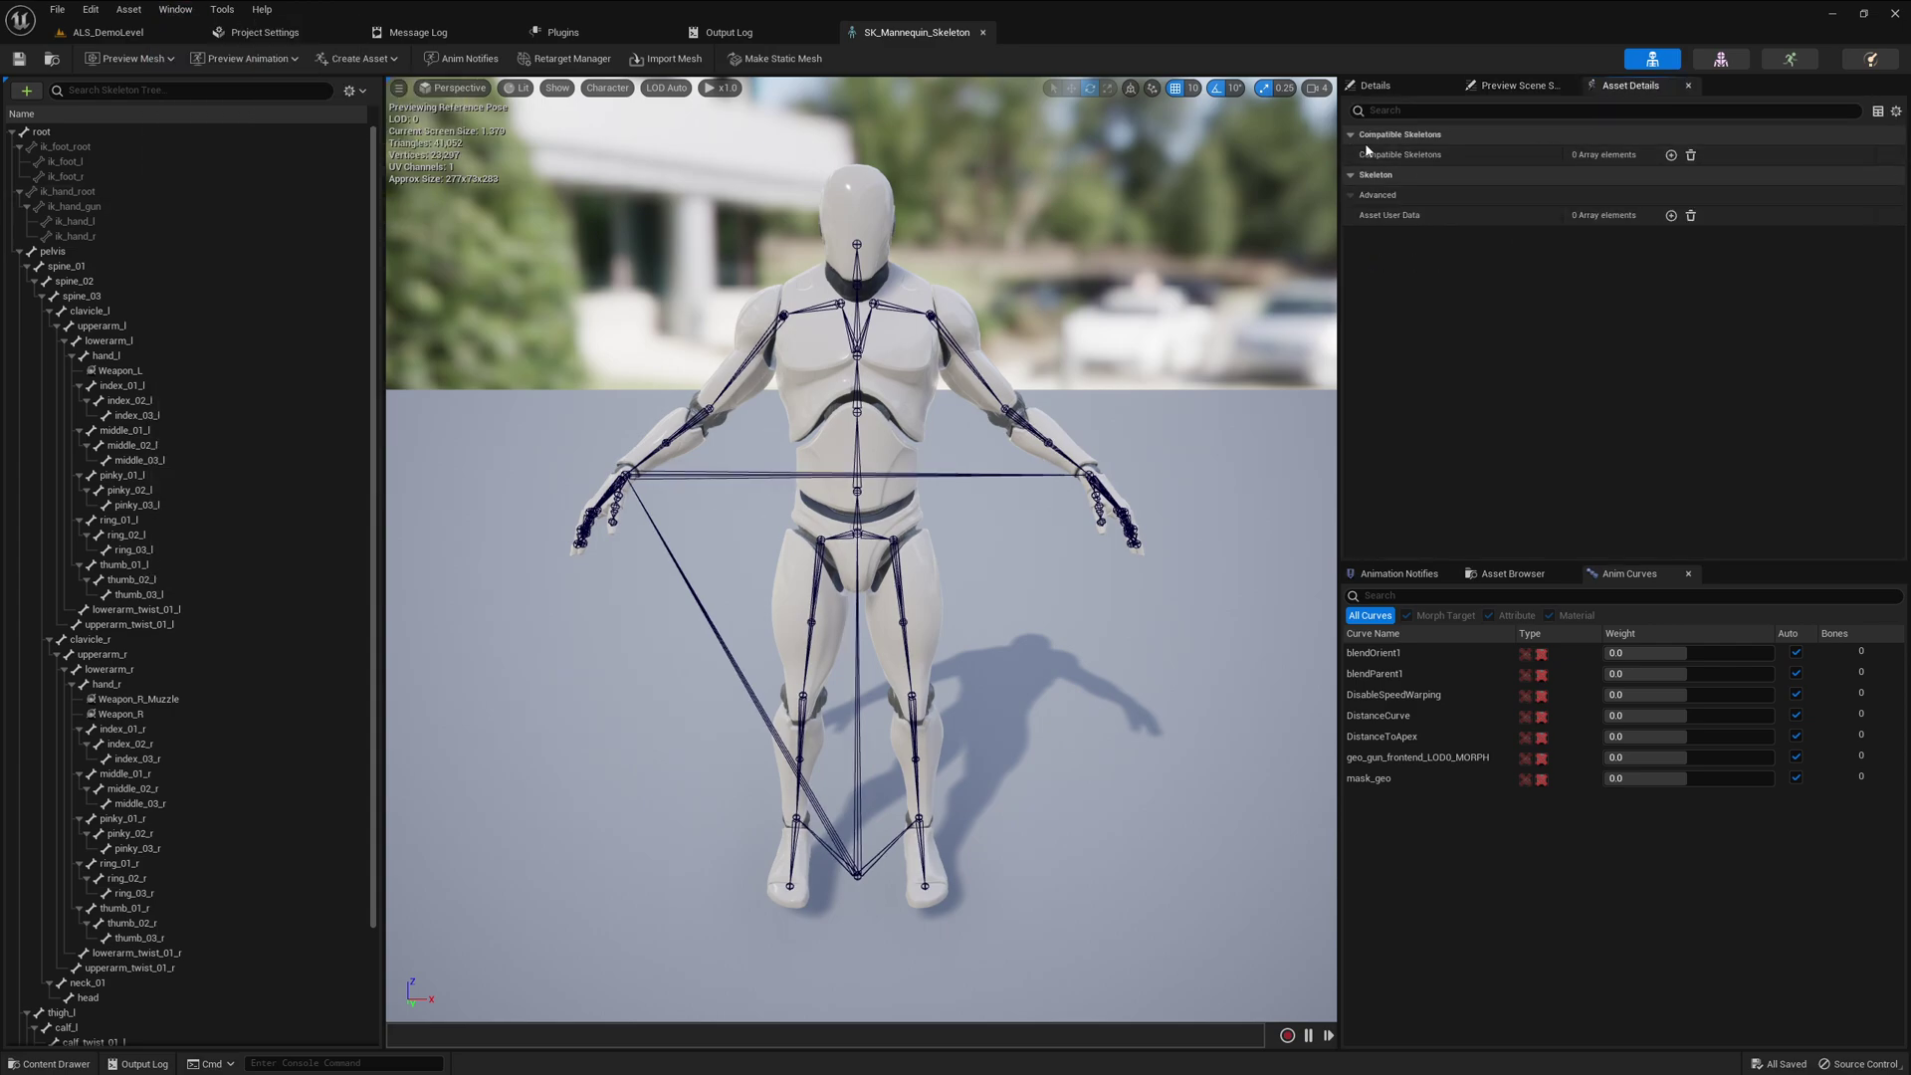
Add ALS_Mannequin_Skeleton as a compatible skeleton of SK_Mannequin_Skeleton and save the asset
{"action": "left_click", "coordinate": [1671, 156]}
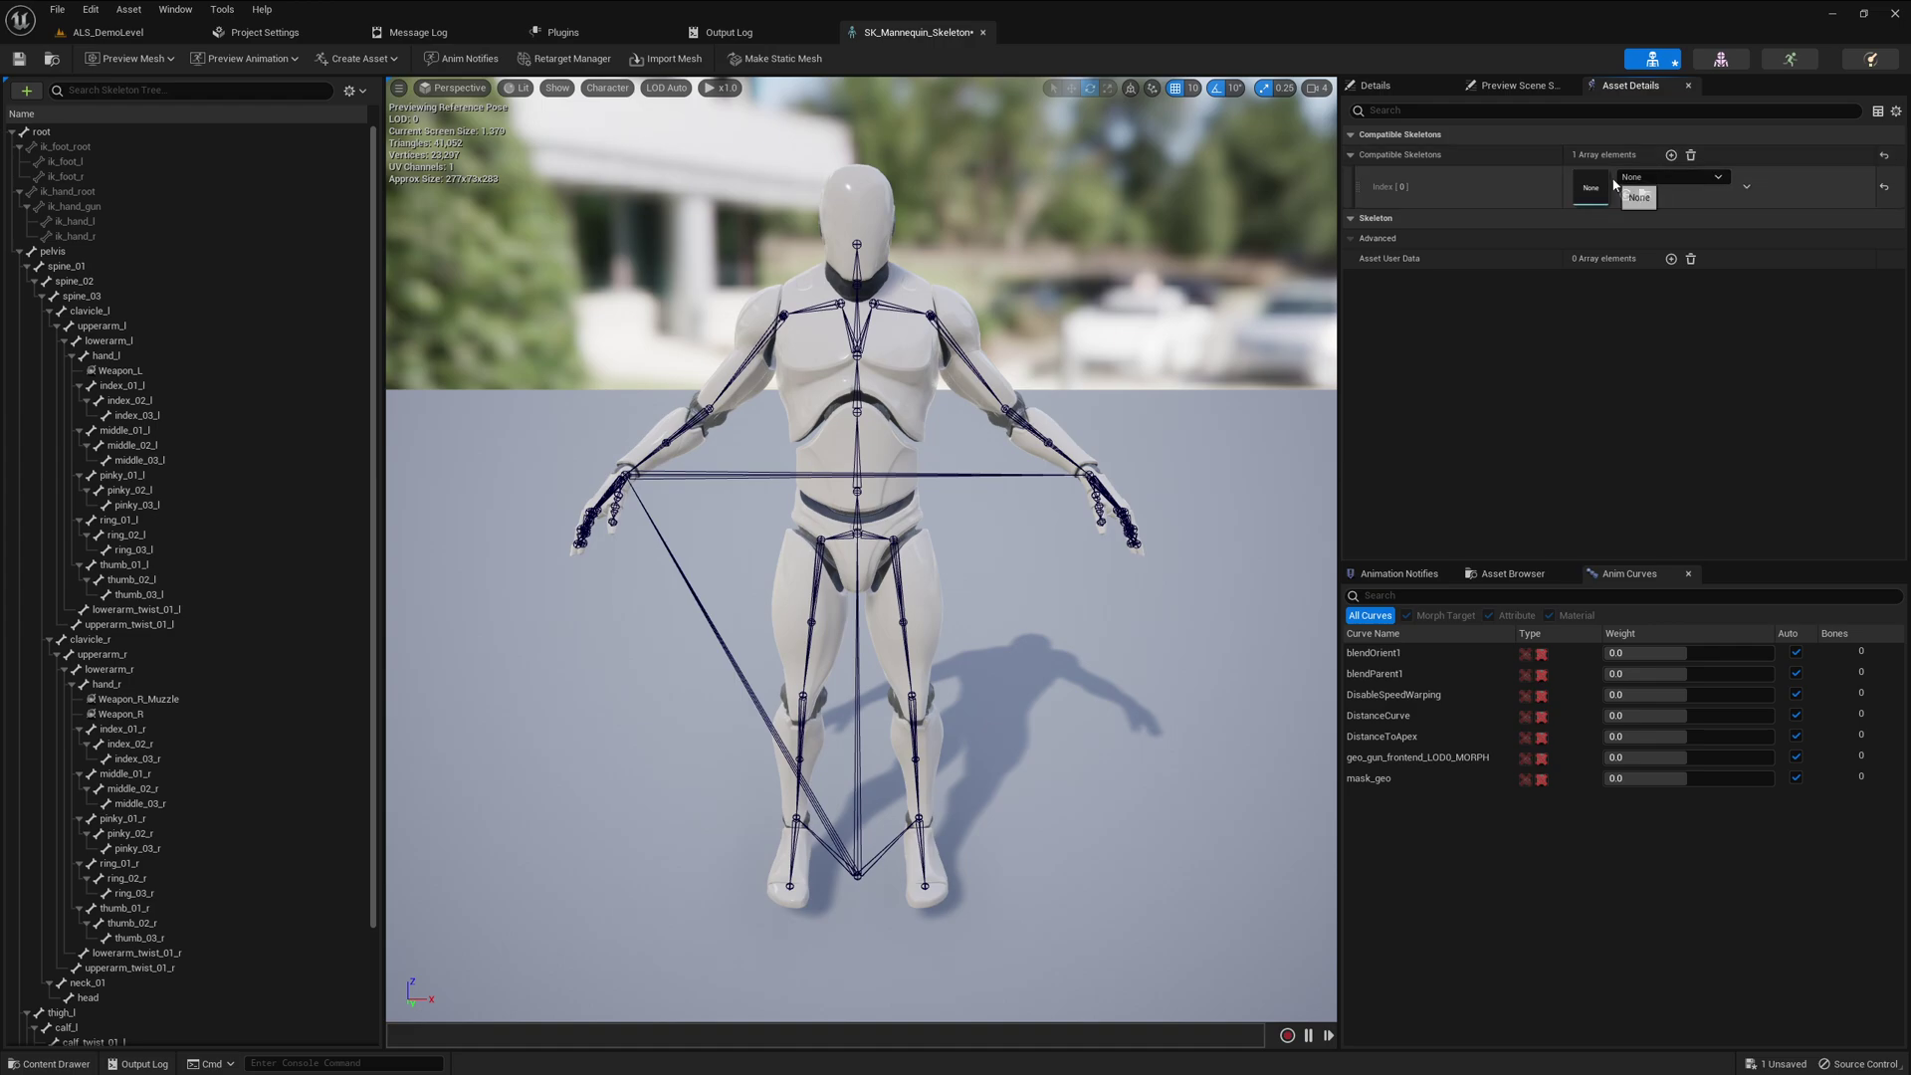
{"action": "left_click", "coordinate": [1673, 177]}
{"action": "type", "text": "als_"}
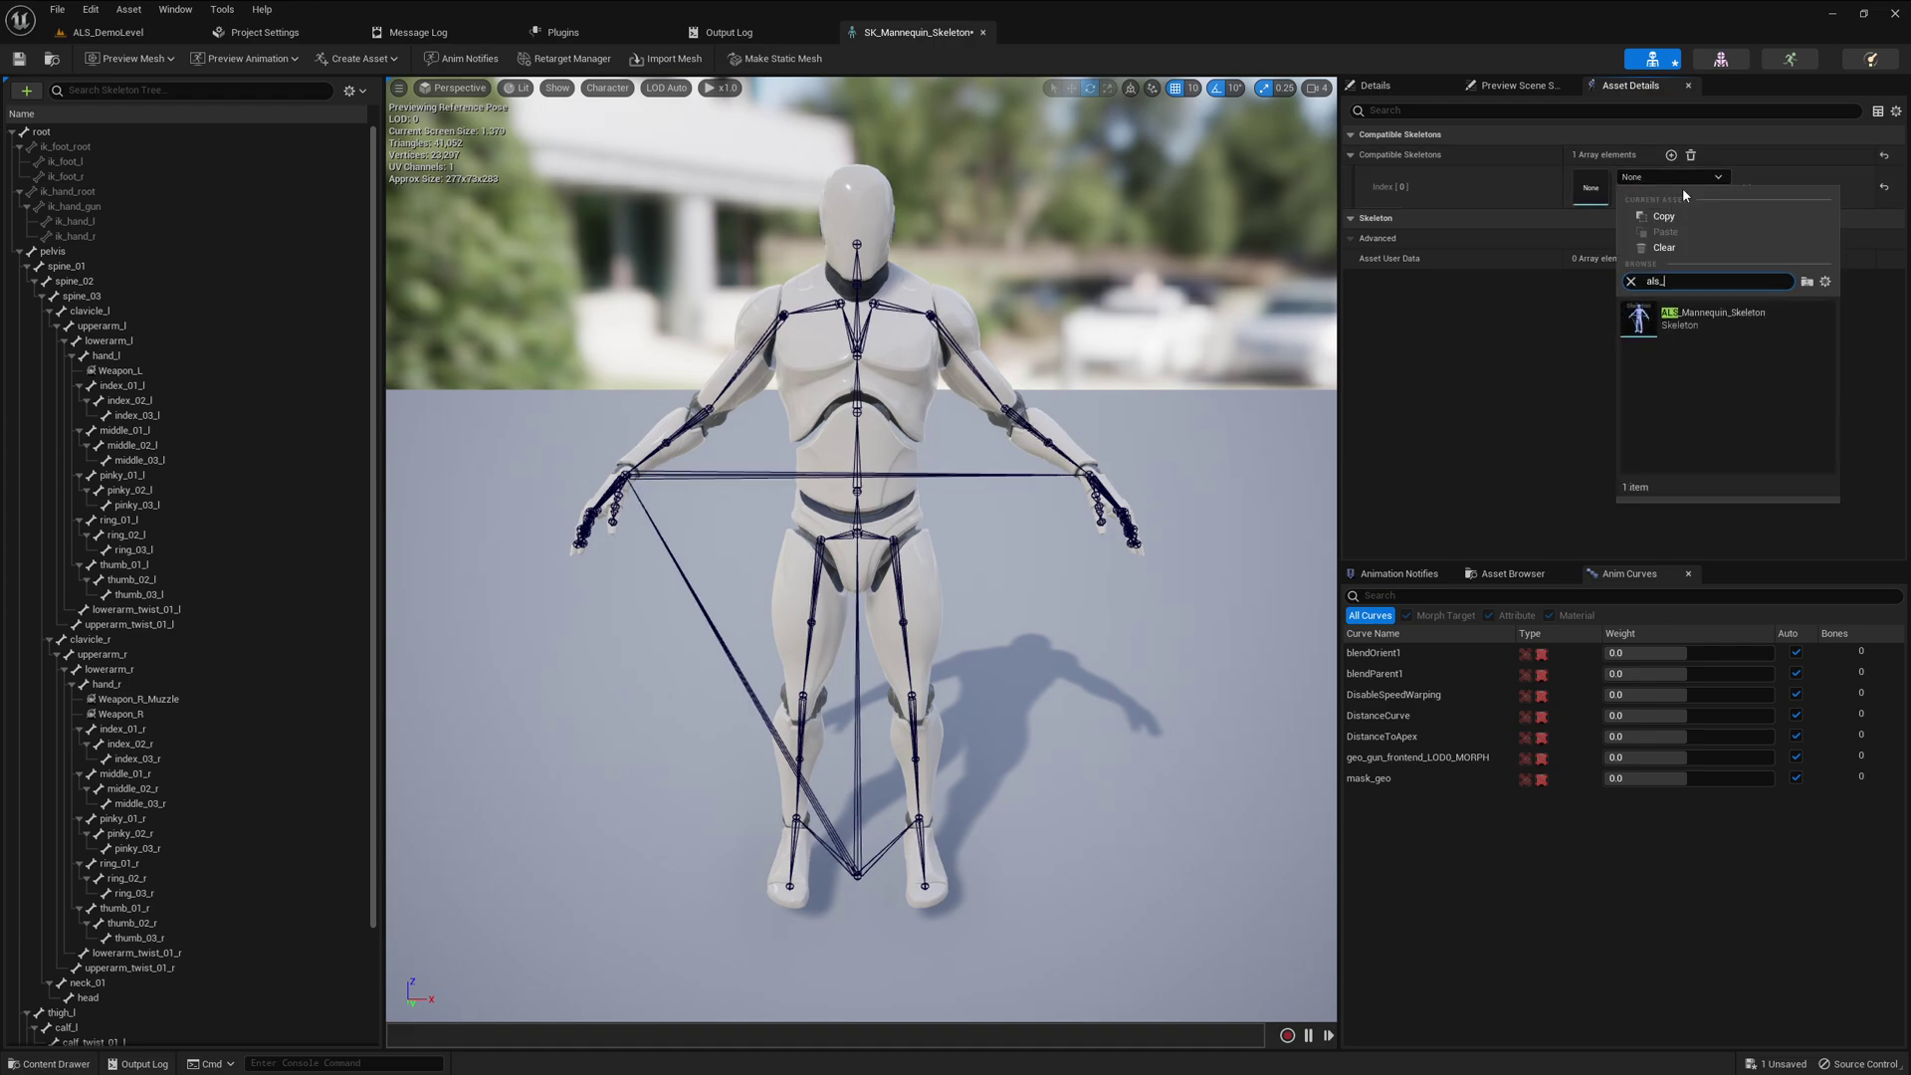
{"action": "left_click", "coordinate": [1753, 320]}
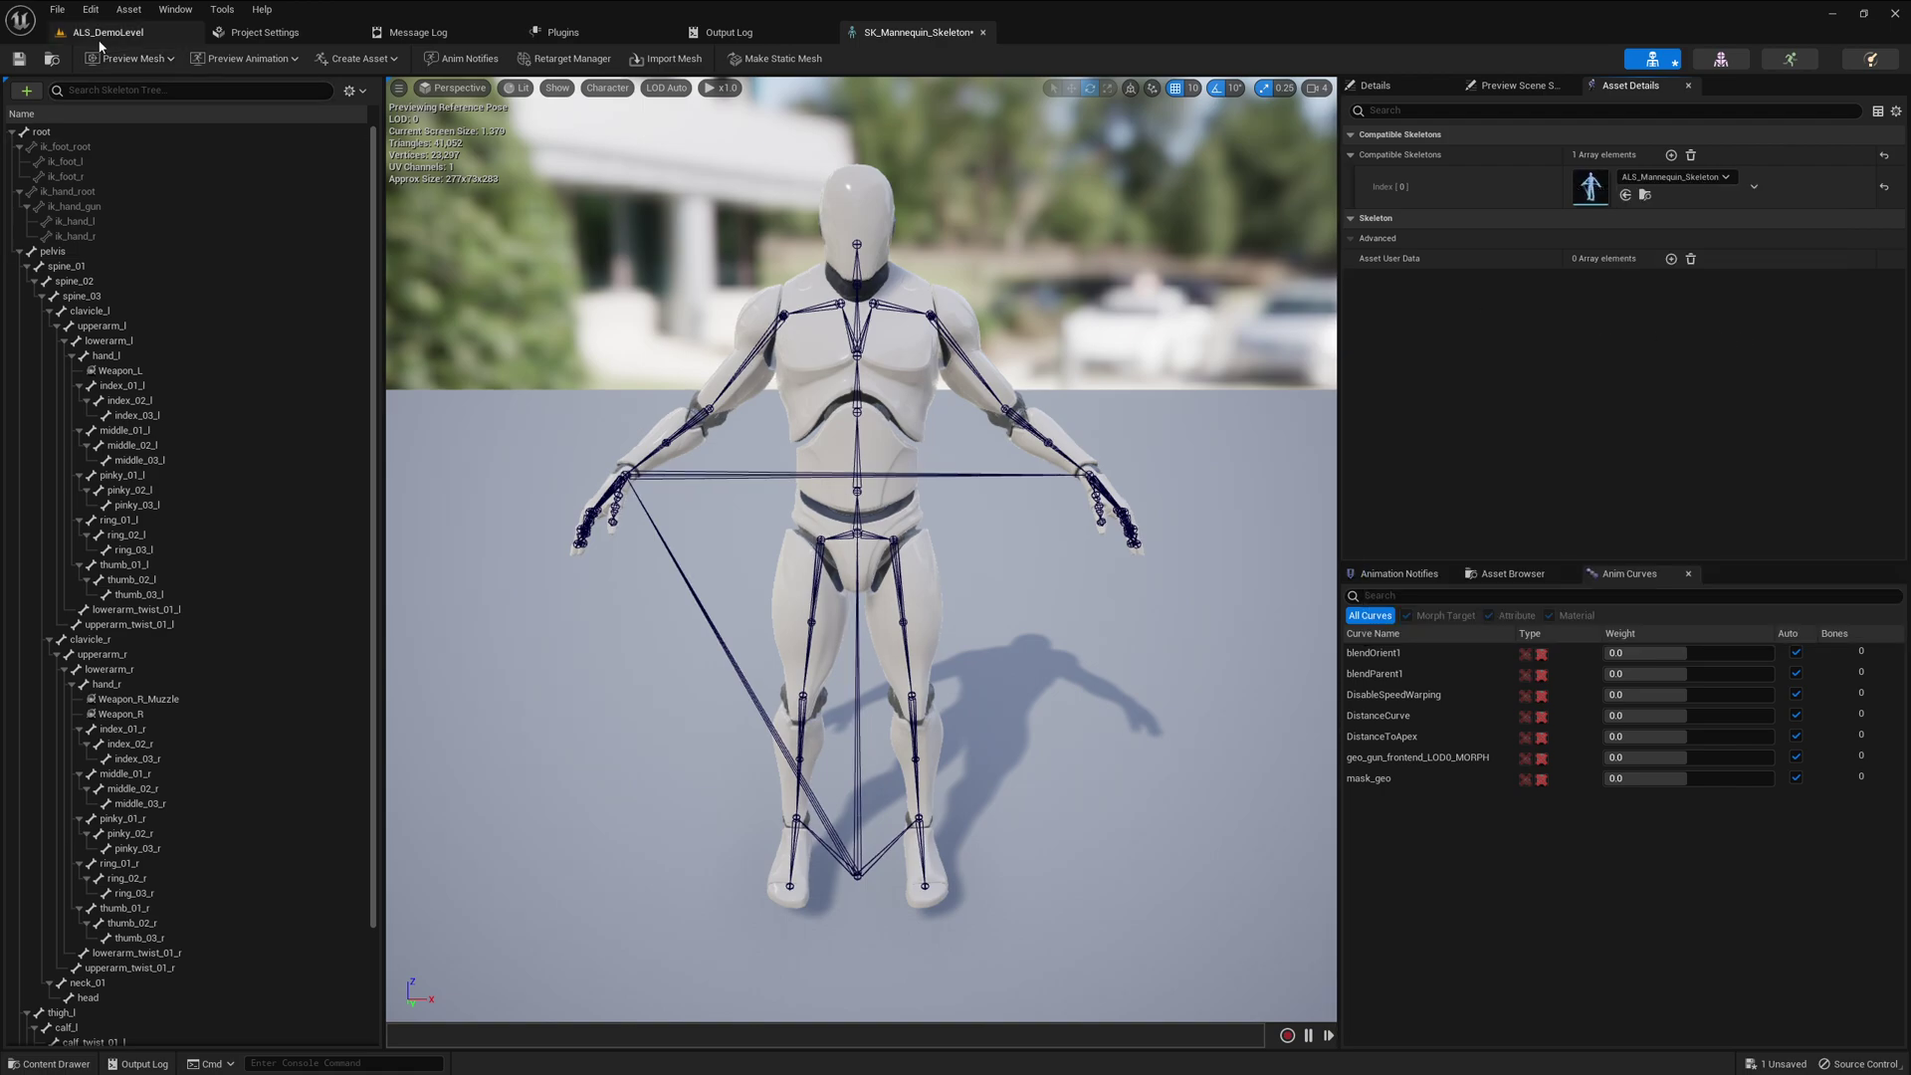
{"action": "left_click", "coordinate": [18, 58]}
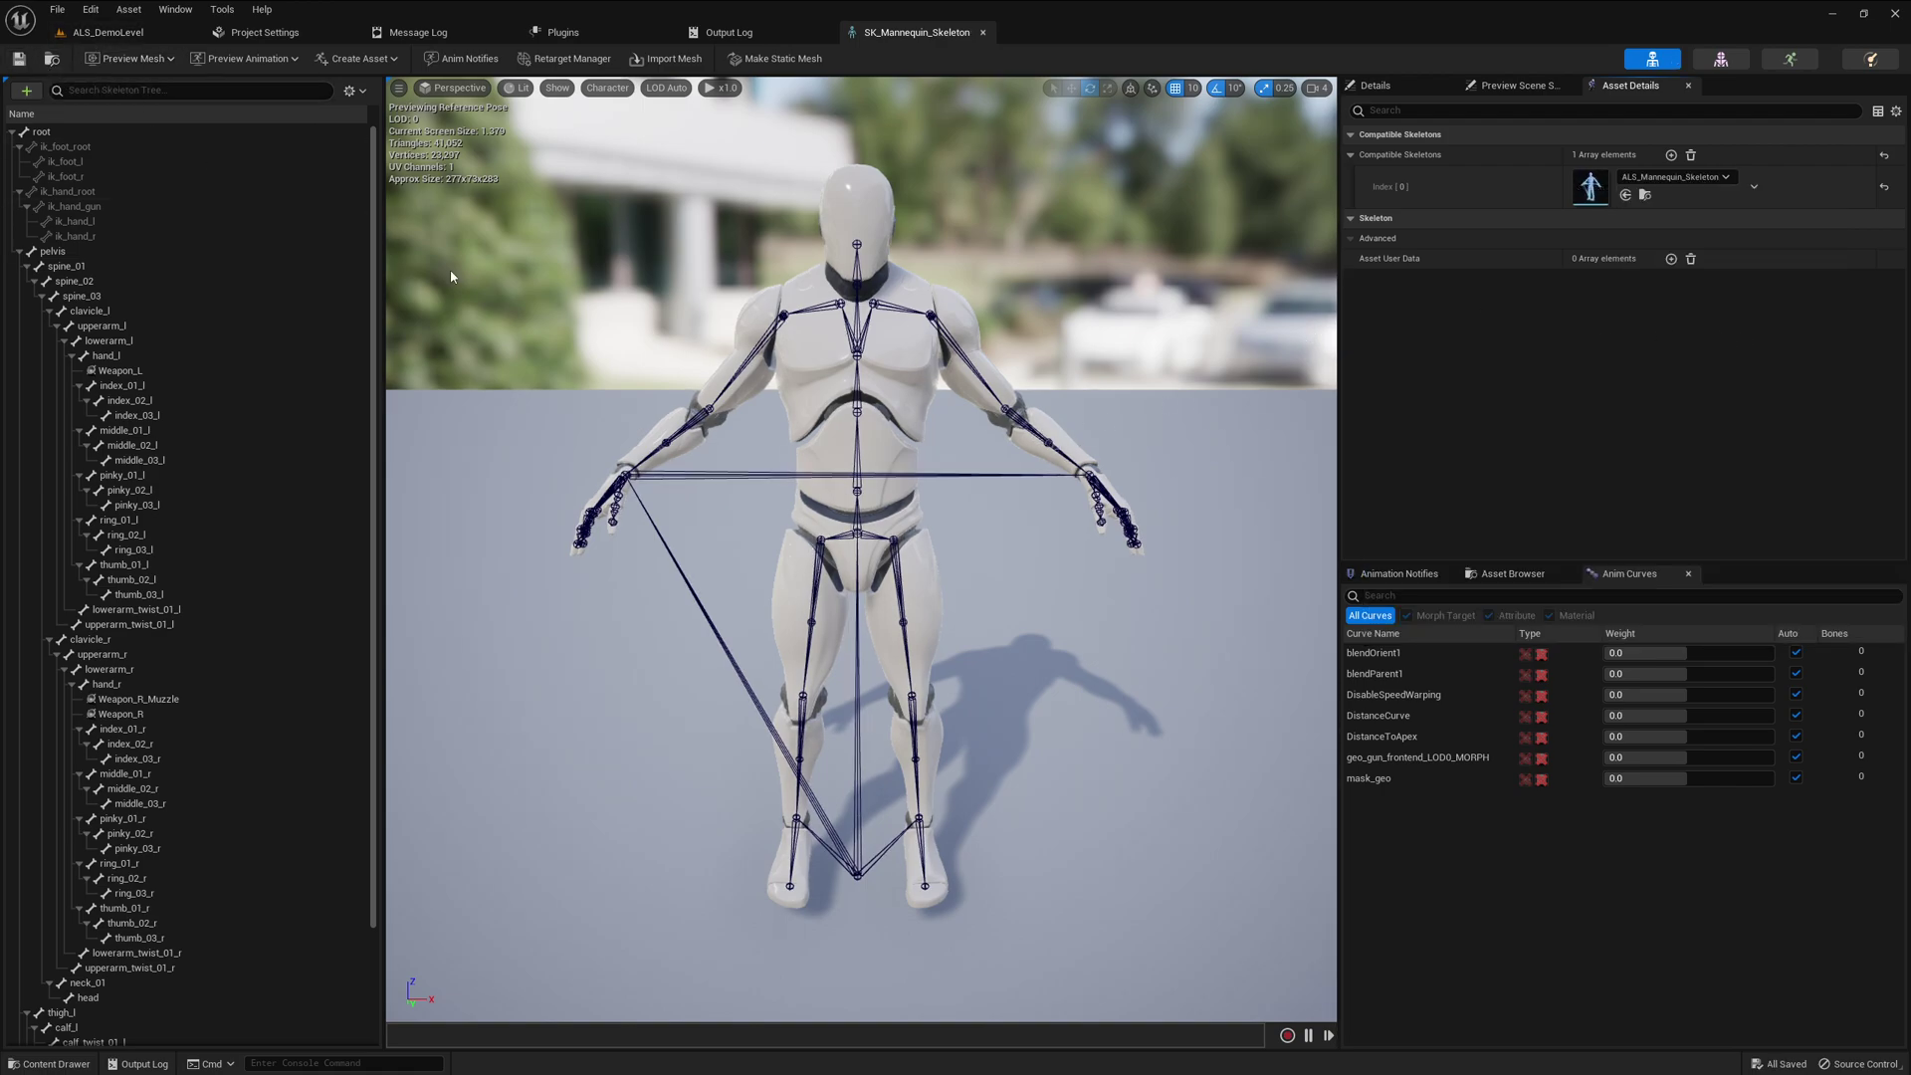
Preview the ALS_CLF_TurnIP_R180 animation on the UE4 mannequin skeleton, close the skeleton asset, and return to the level
{"action": "left_click", "coordinate": [247, 59]}
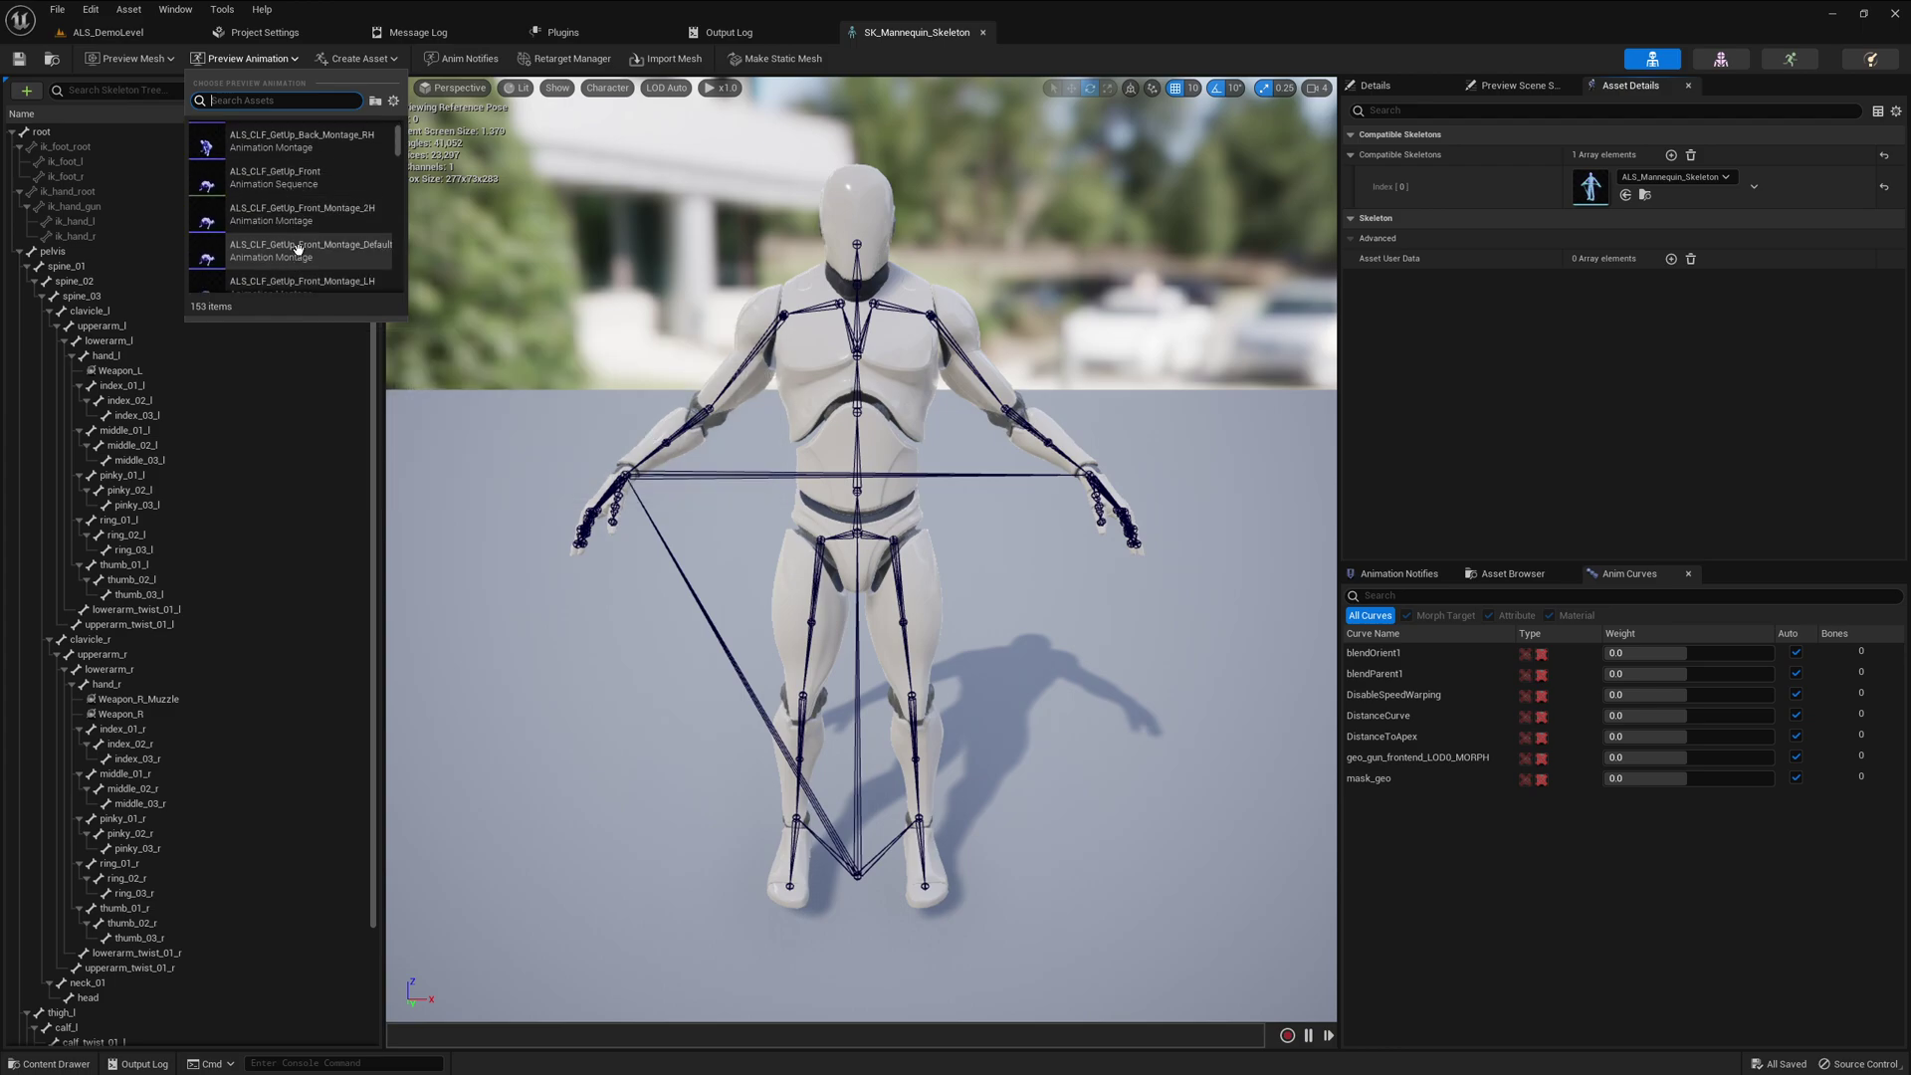
{"action": "scroll", "coordinate": [299, 250], "scroll_direction": "down", "scroll_amount": 10}
{"action": "left_click", "coordinate": [299, 237]}
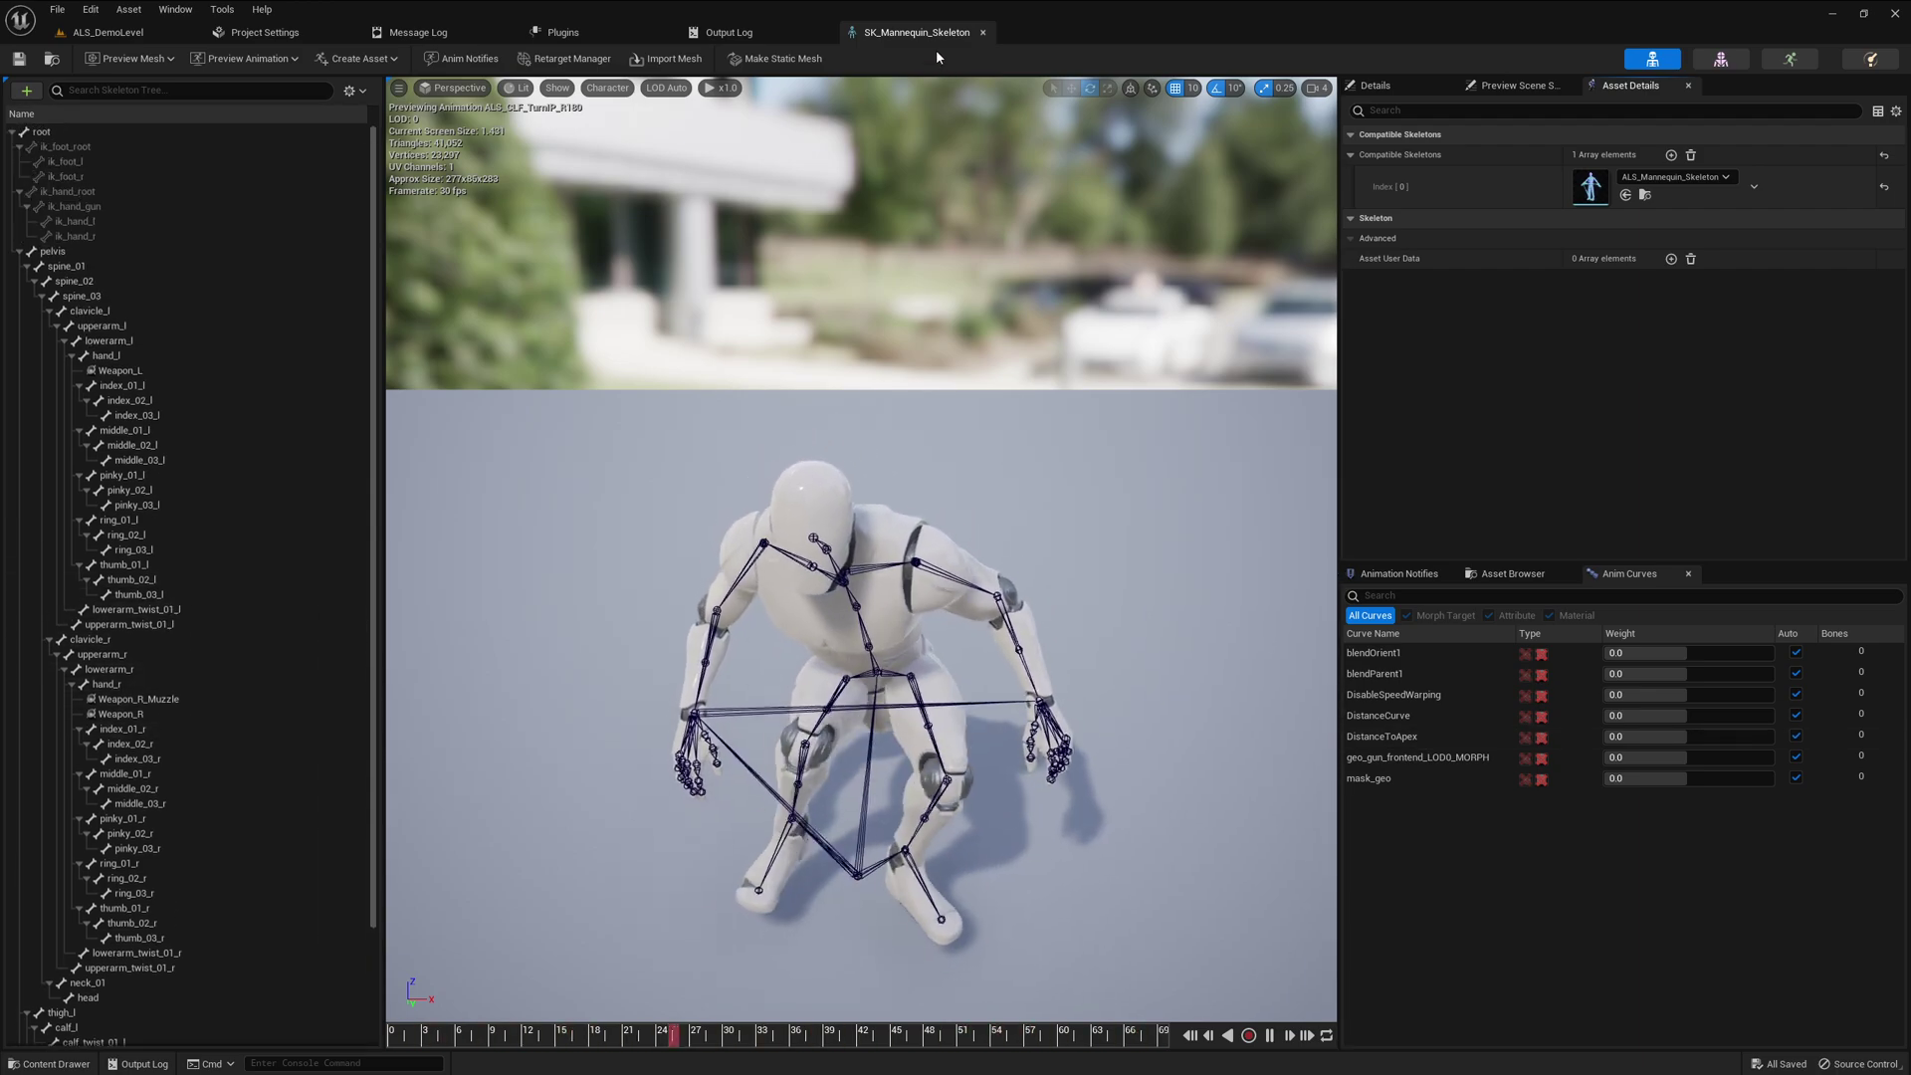
{"action": "middle_click", "coordinate": [869, 37]}
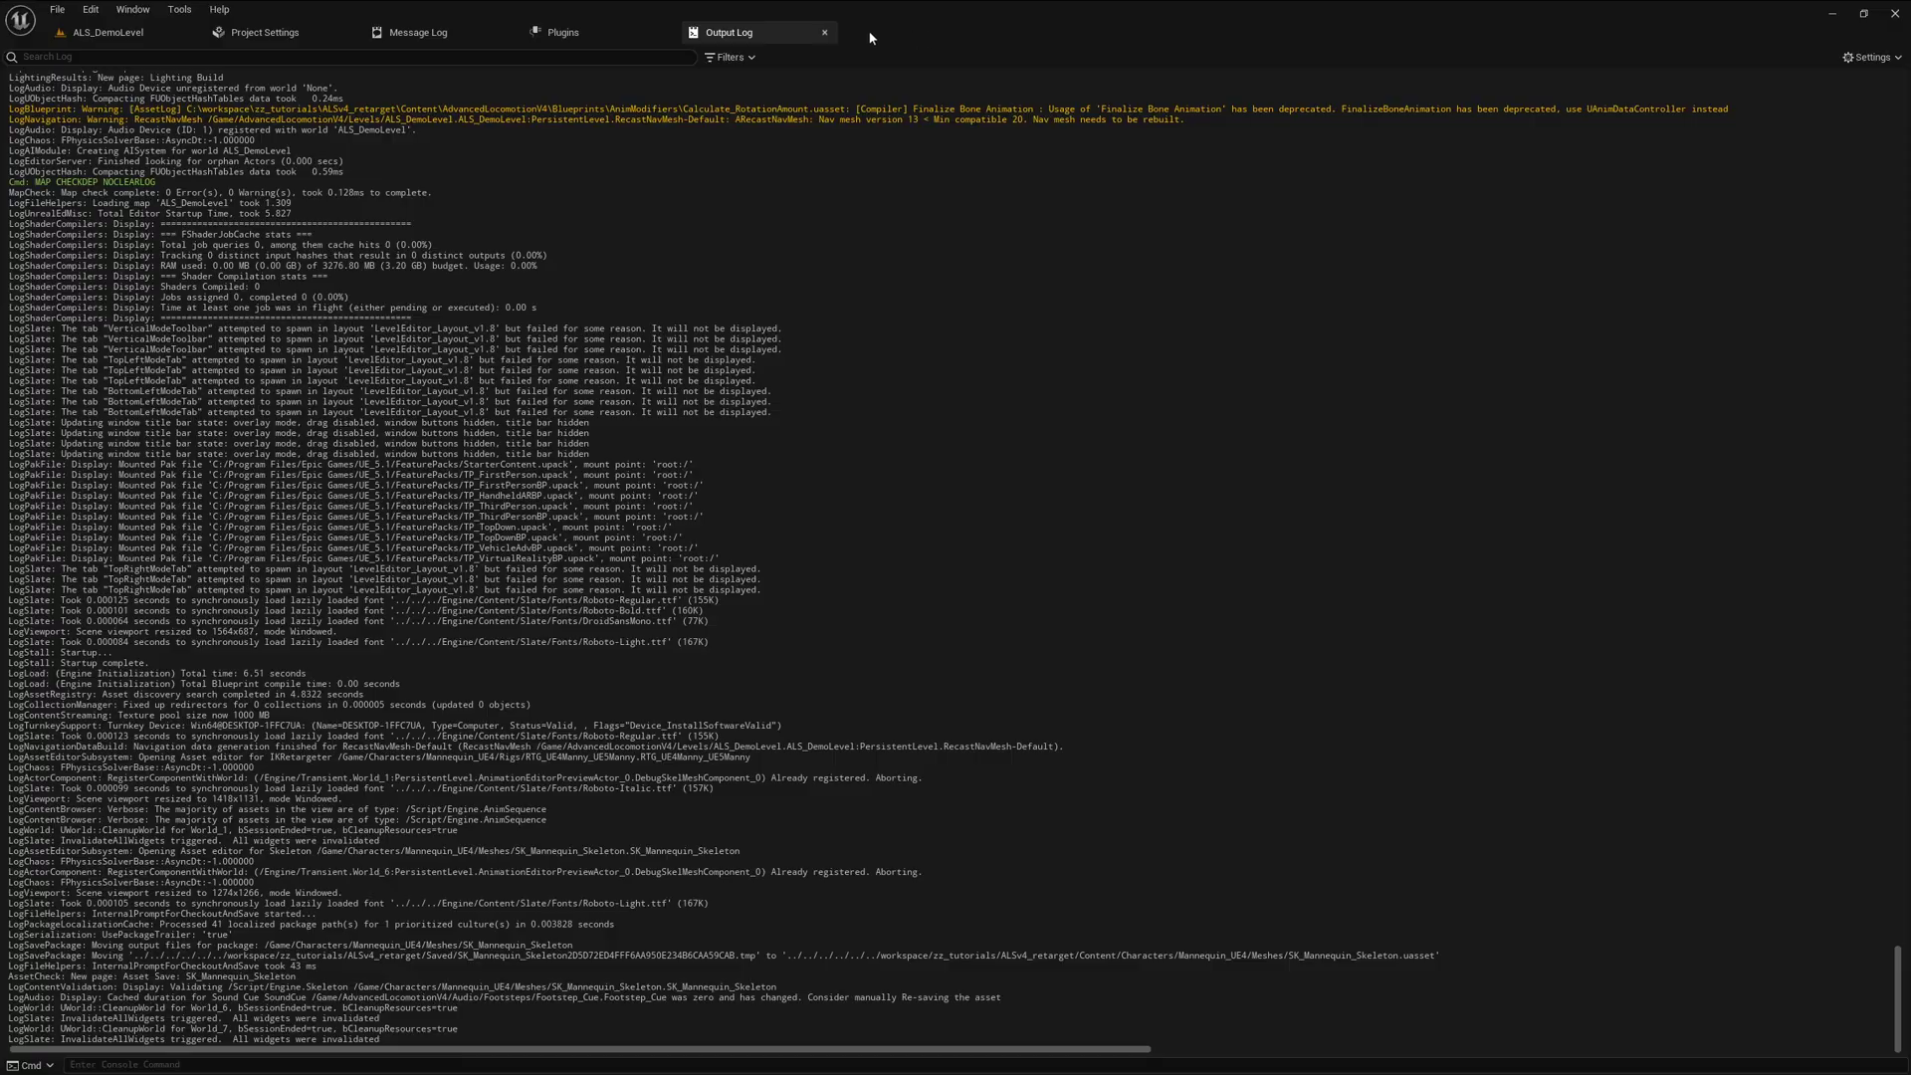
{"action": "left_click", "coordinate": [134, 36]}
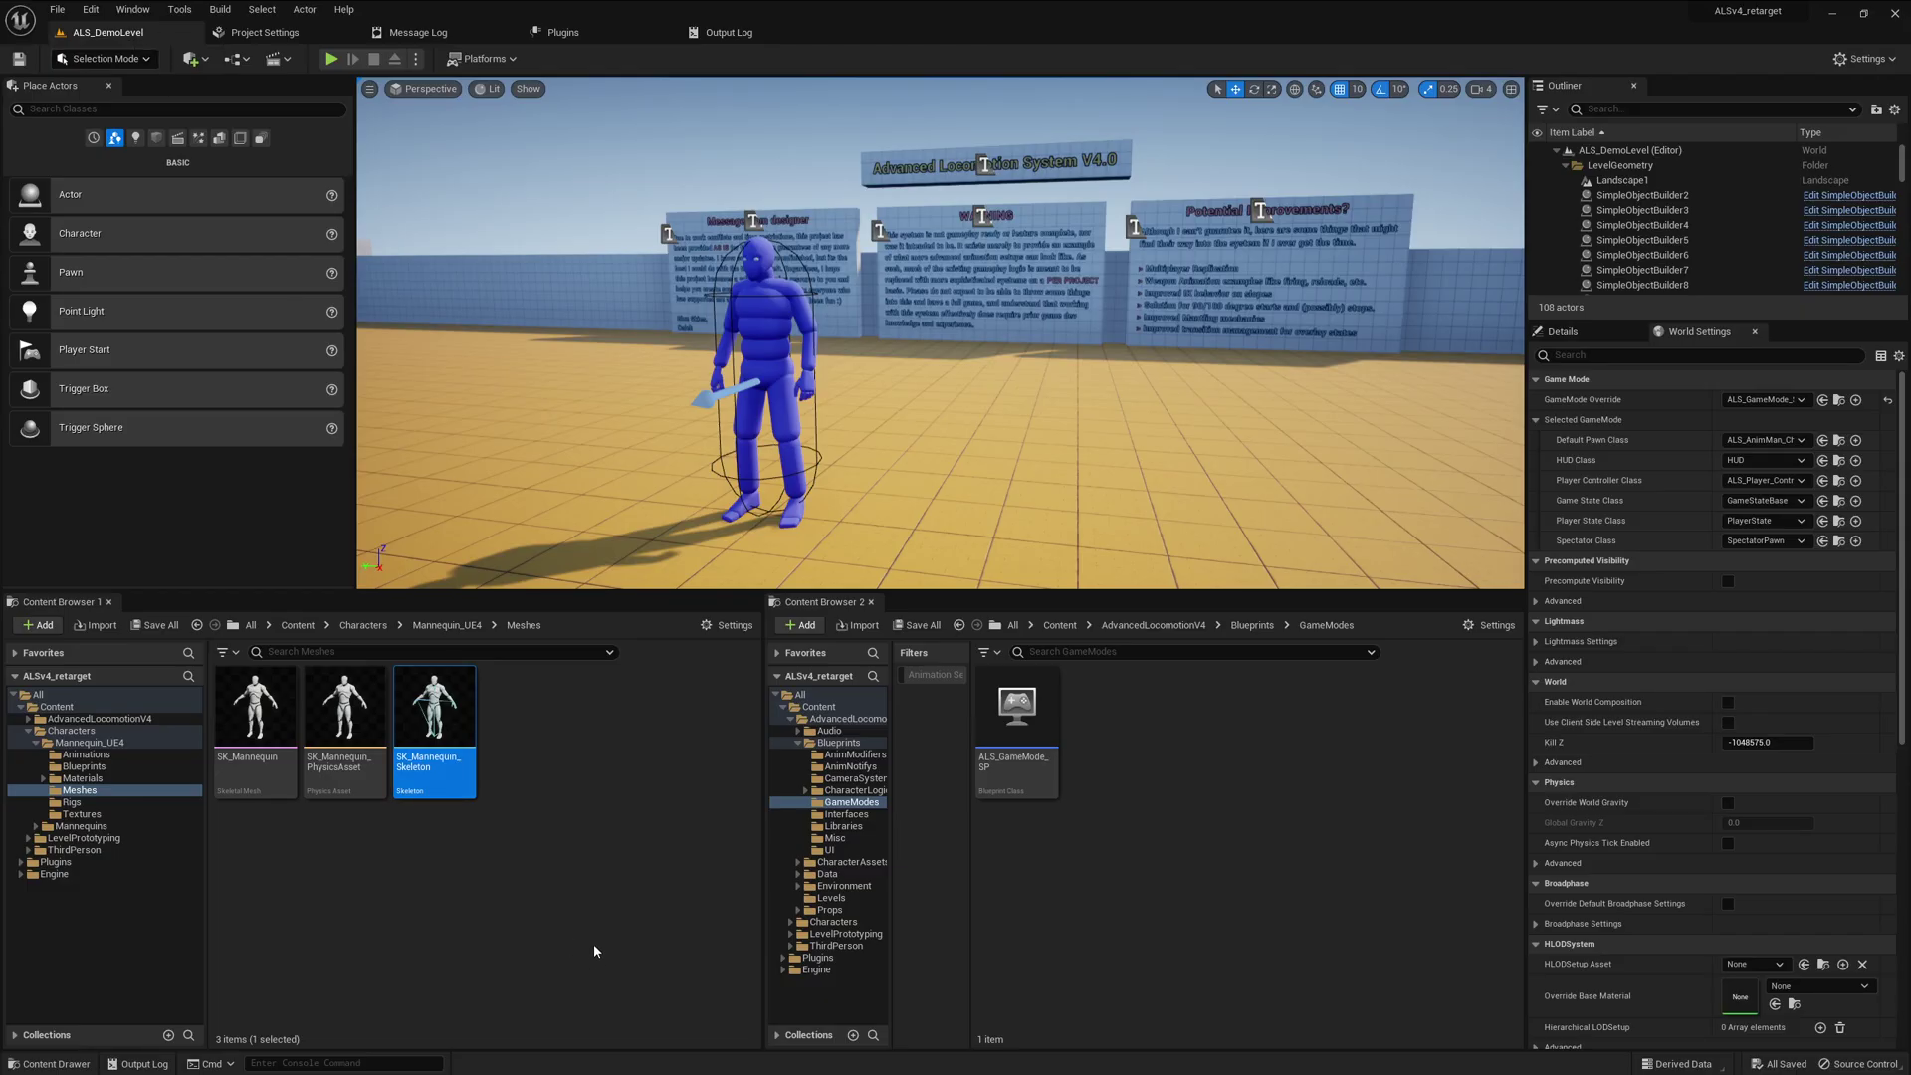
{"action": "left_click", "coordinate": [534, 823]}
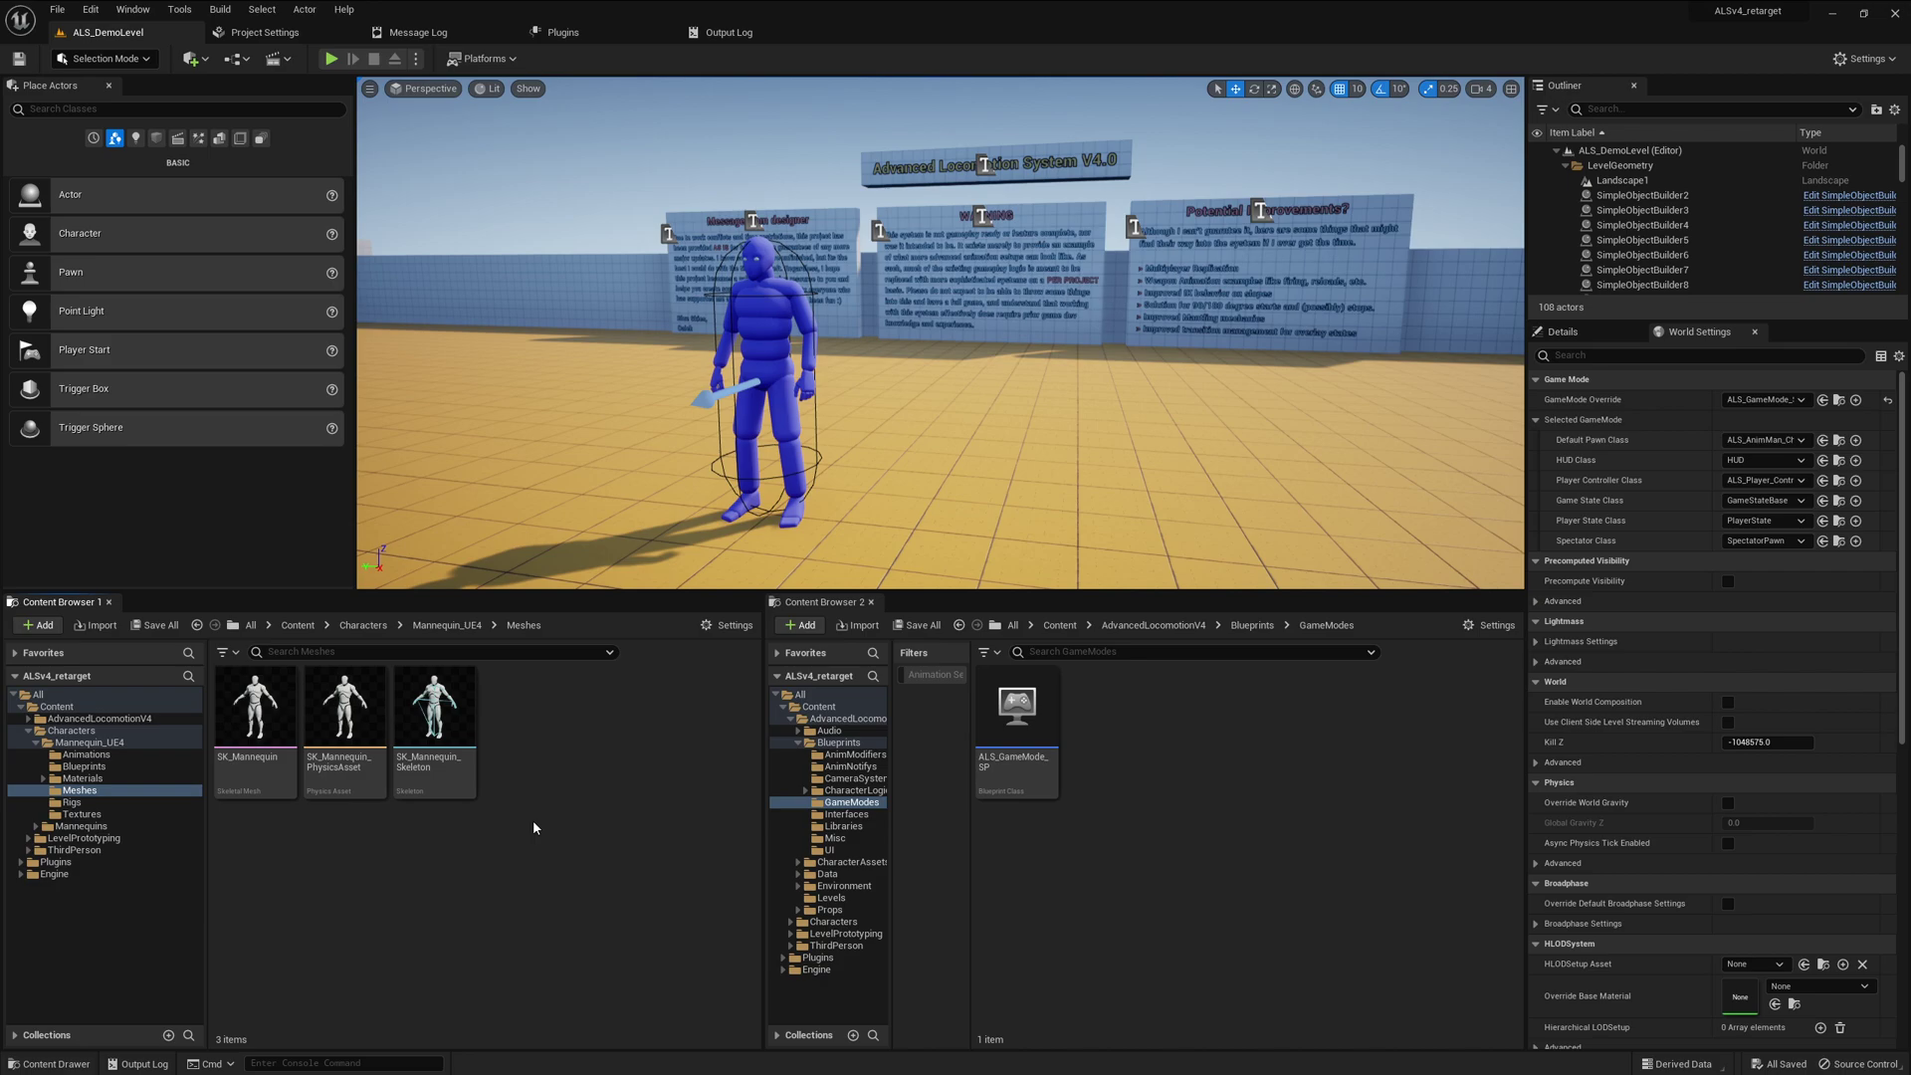
Try to create a new folder named Blueprints inside the Mannequin_UE4 folder
{"action": "left_click", "coordinate": [436, 625]}
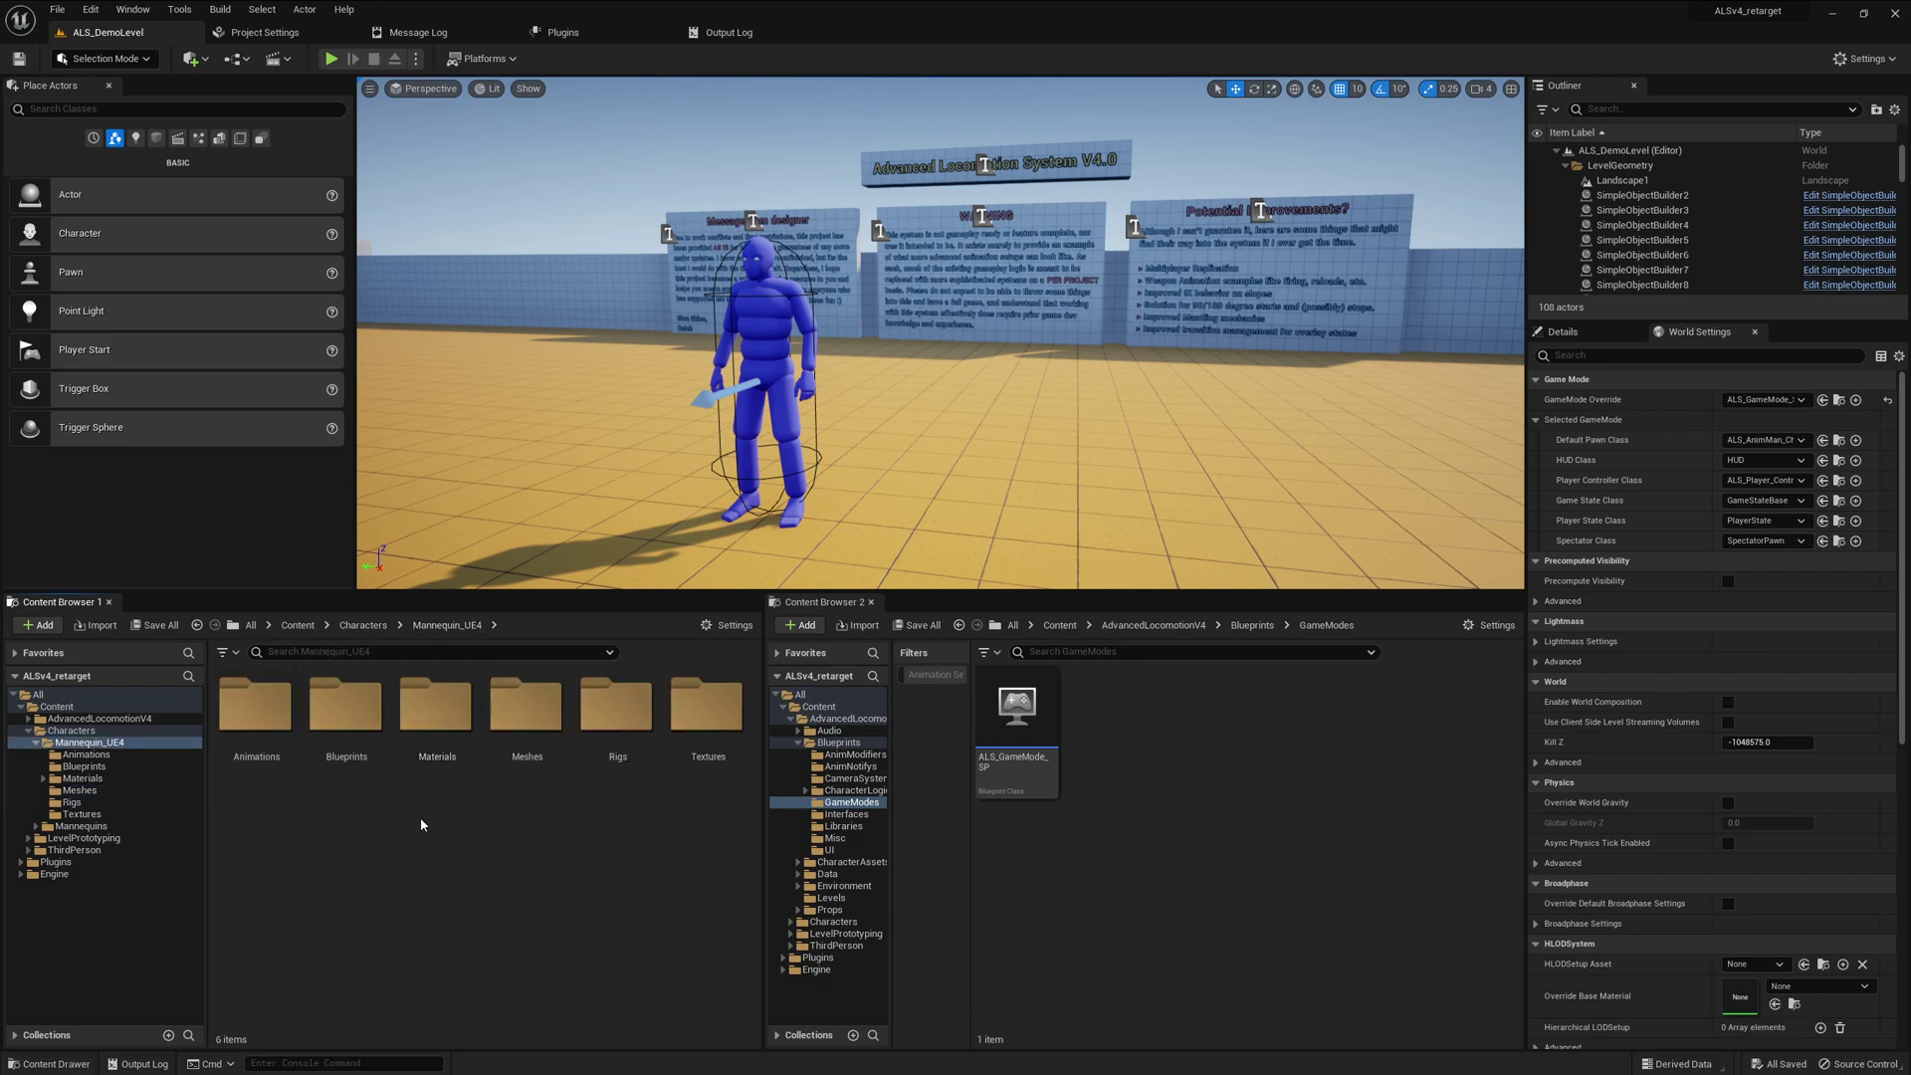
{"action": "right_click", "coordinate": [410, 850]}
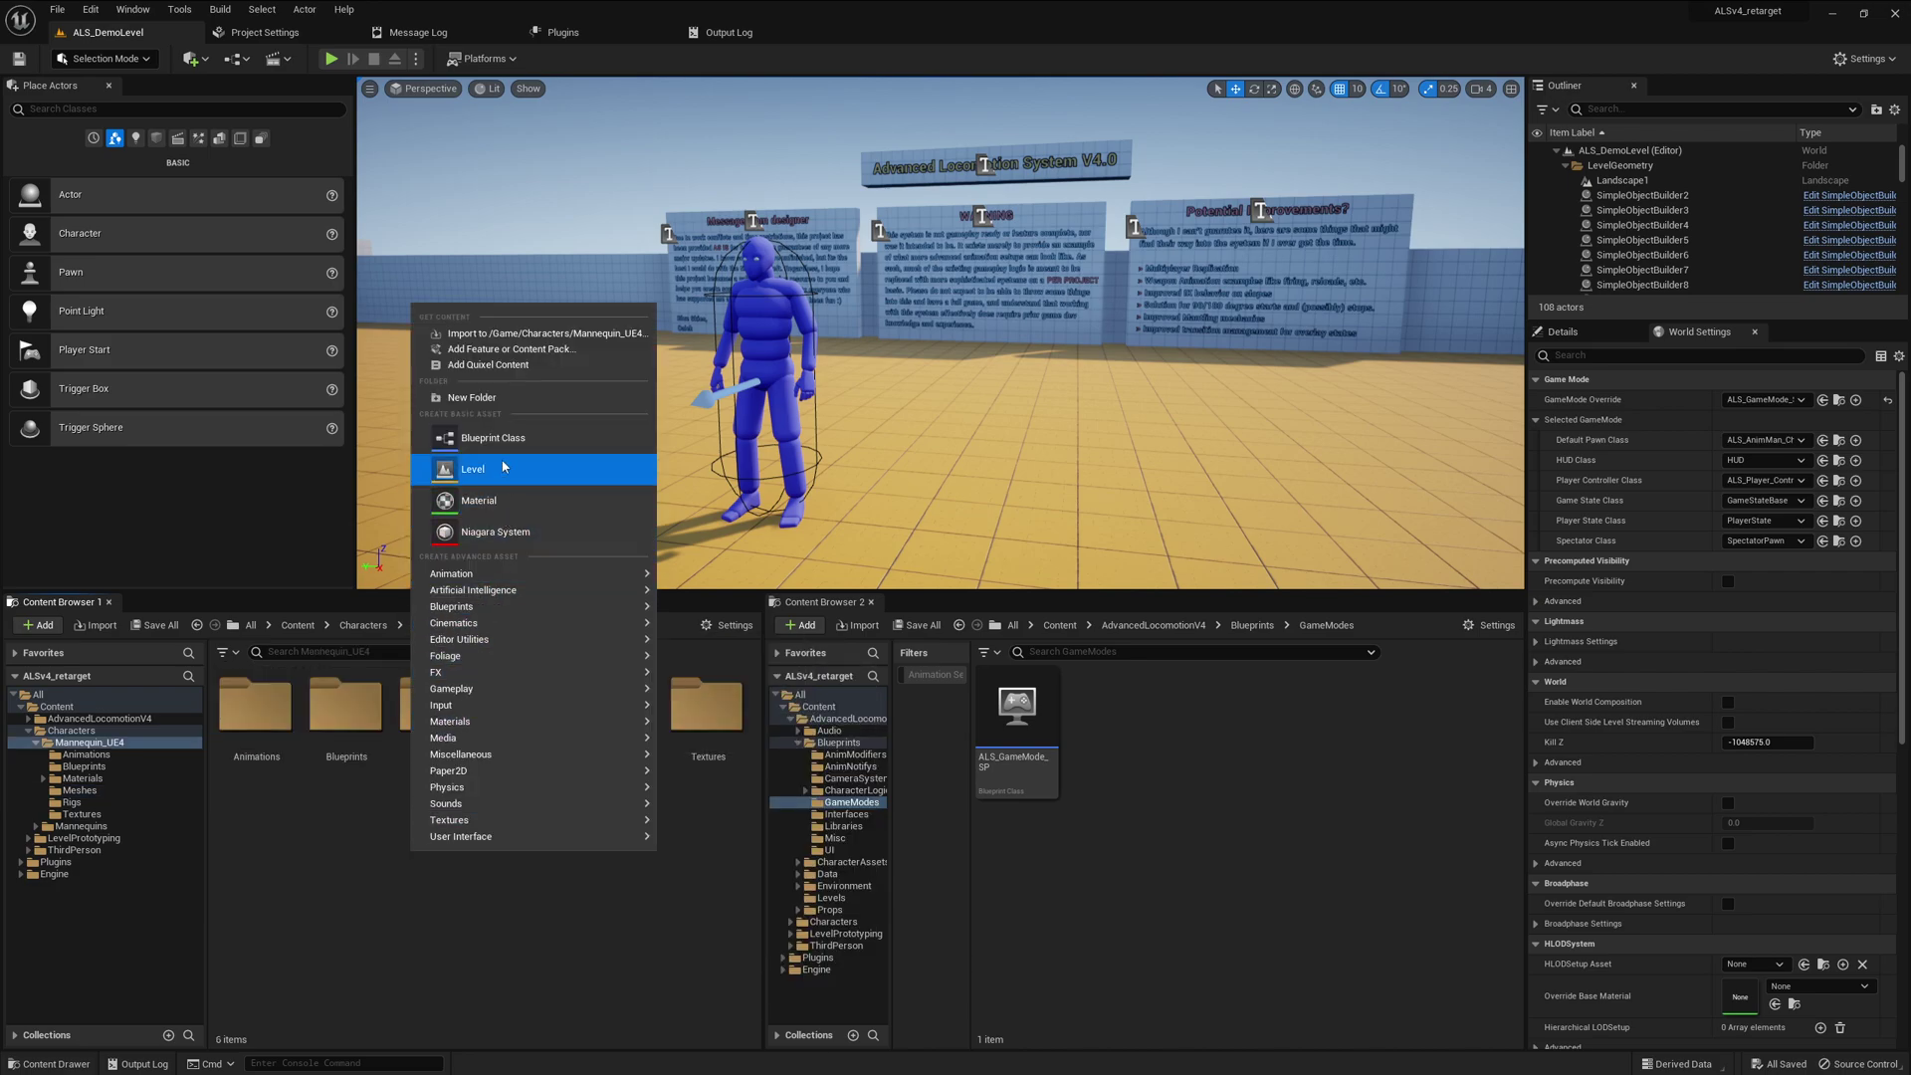
{"action": "left_click", "coordinate": [495, 400]}
{"action": "type", "text": "BLueprin"}
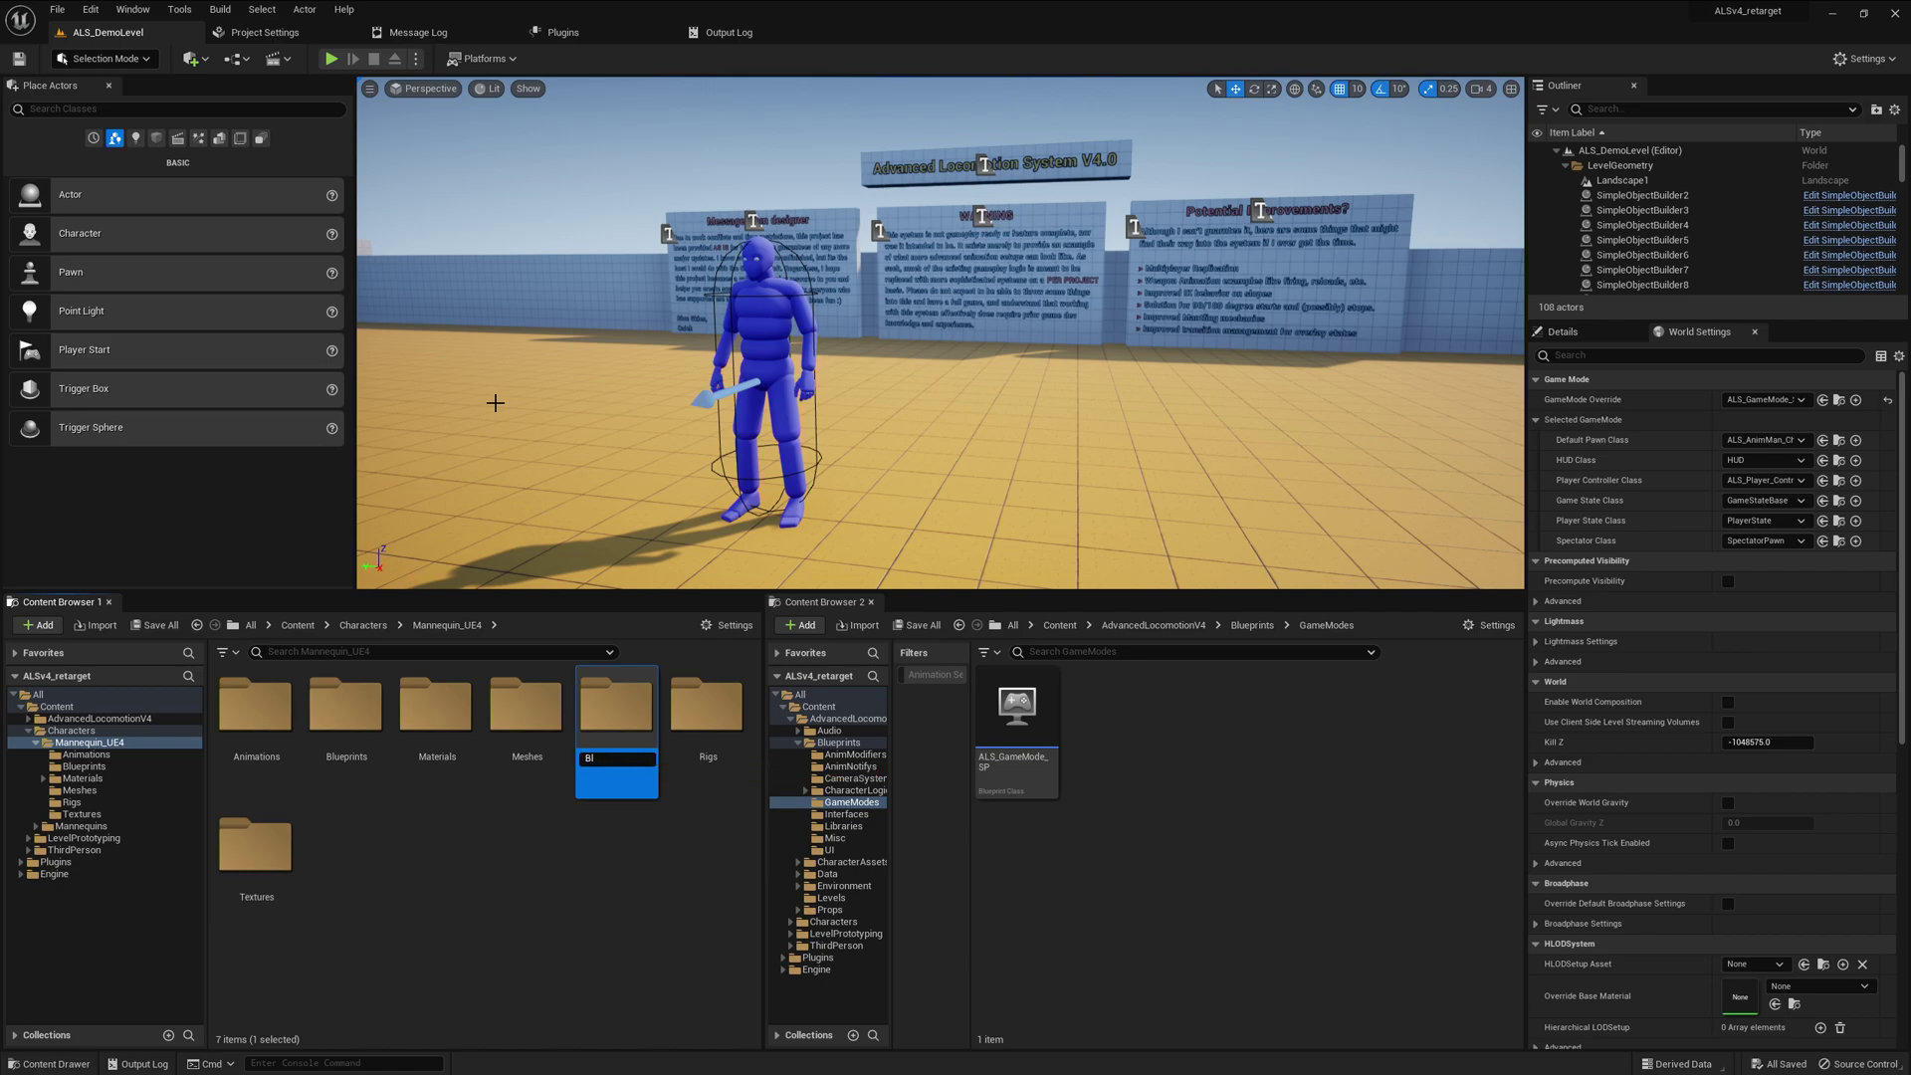
{"action": "type", "text": "ts"}
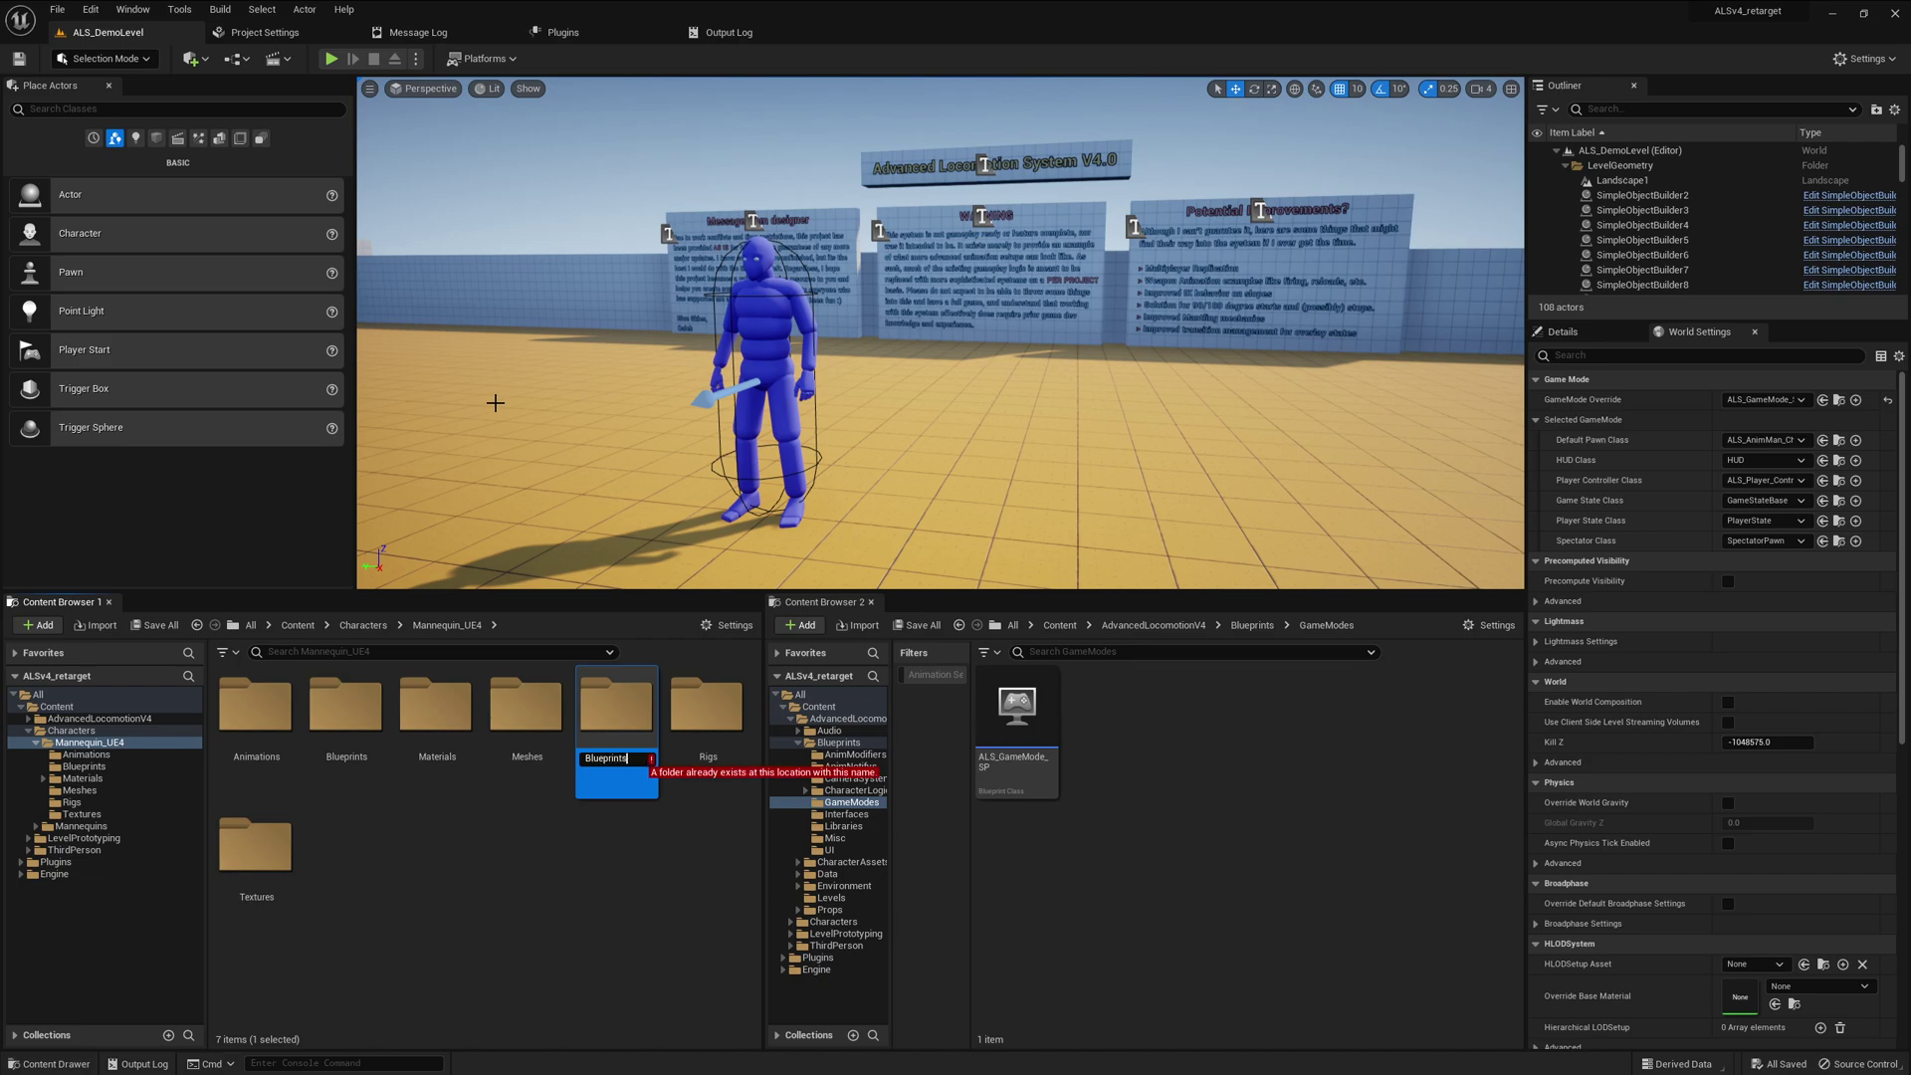
{"action": "left_click", "coordinate": [614, 705]}
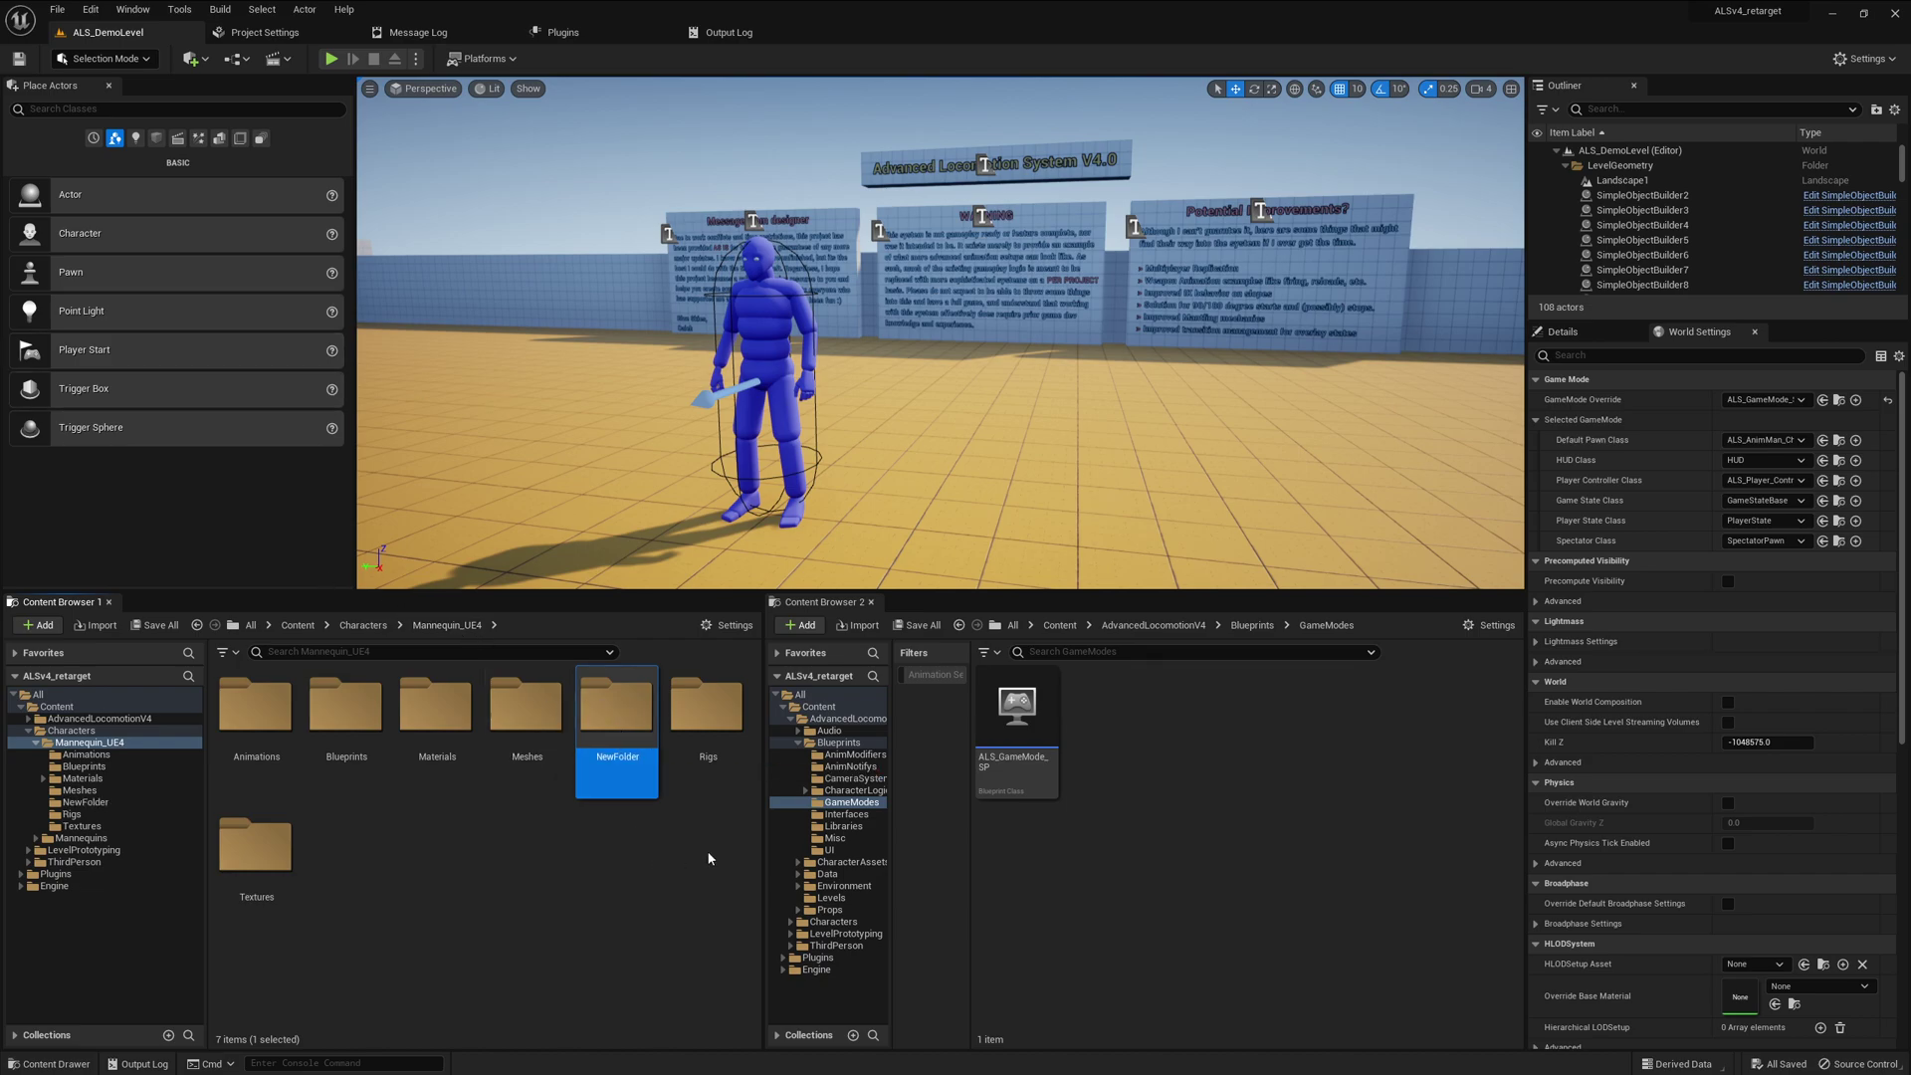
Show NewFolder in File Explorer and delete the old Blueprints folder beside it from disk
{"action": "right_click", "coordinate": [635, 712]}
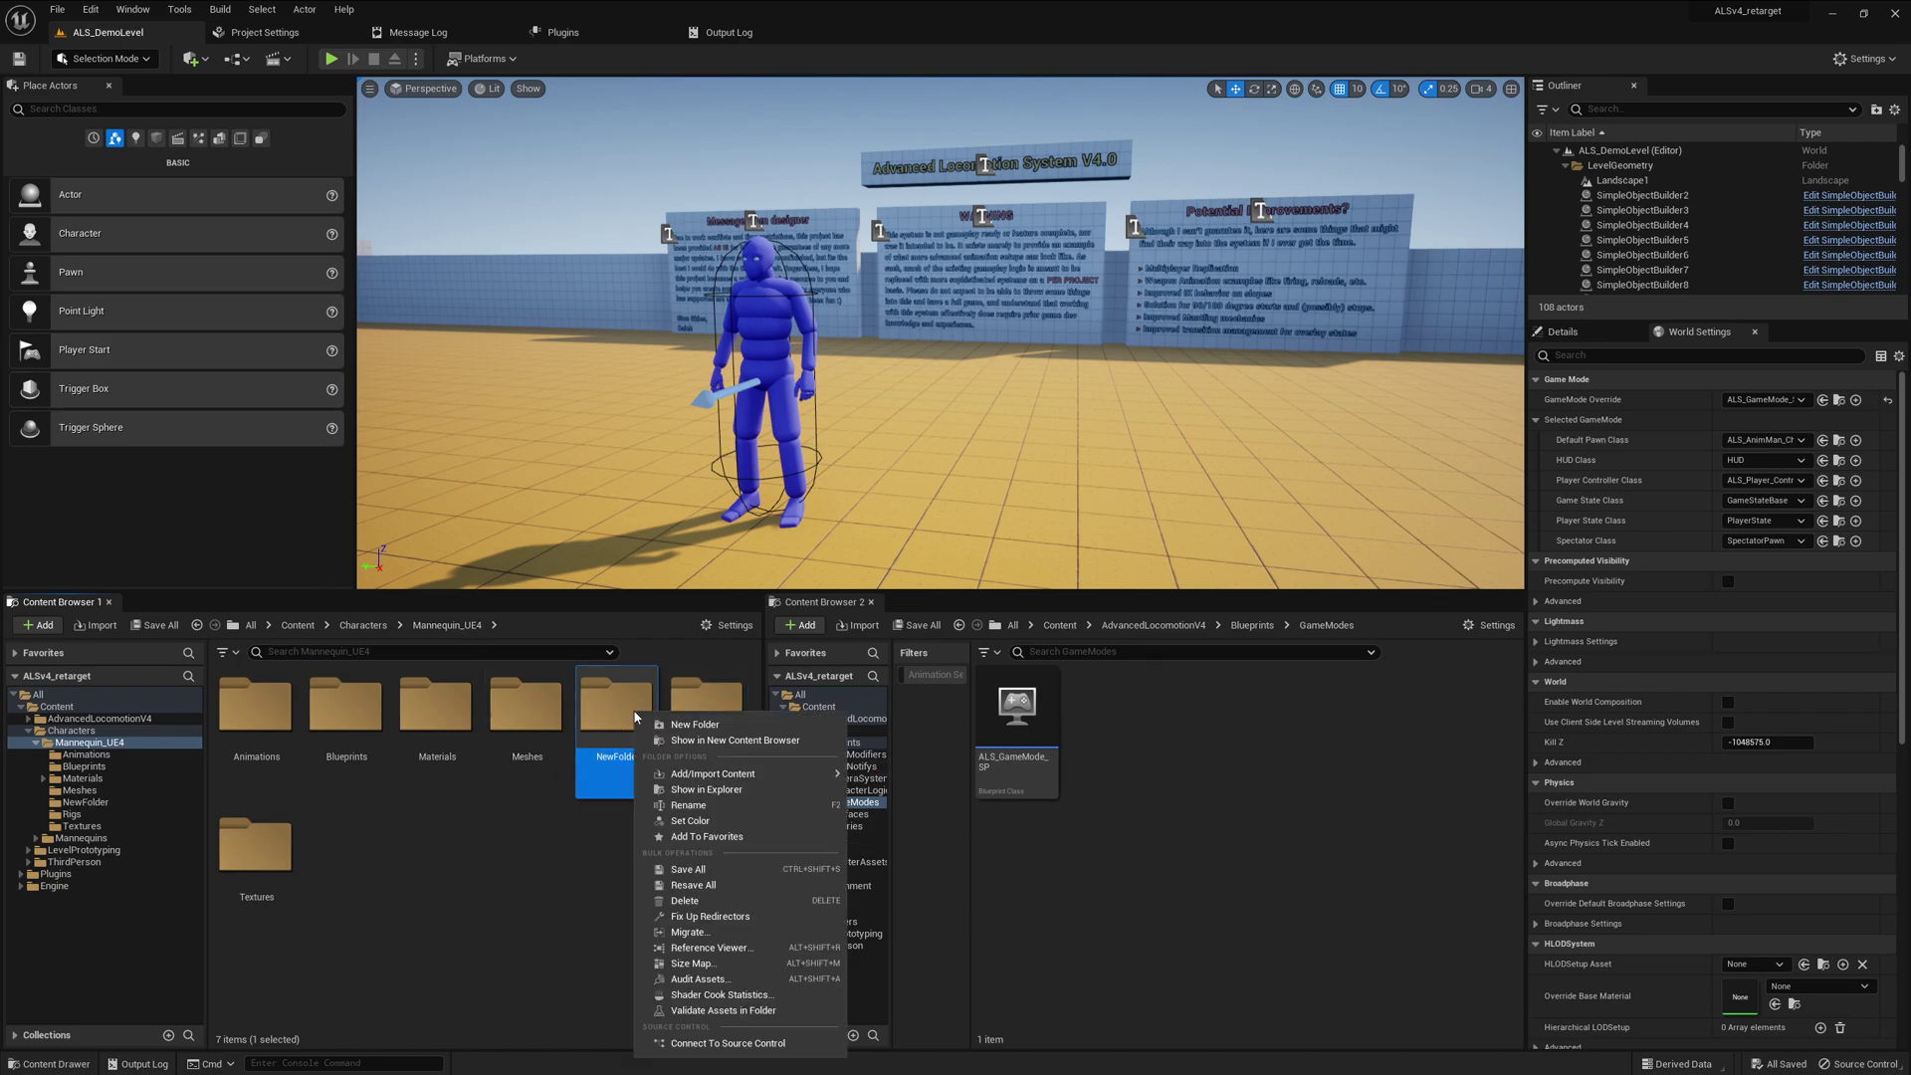
{"action": "left_click", "coordinate": [724, 791]}
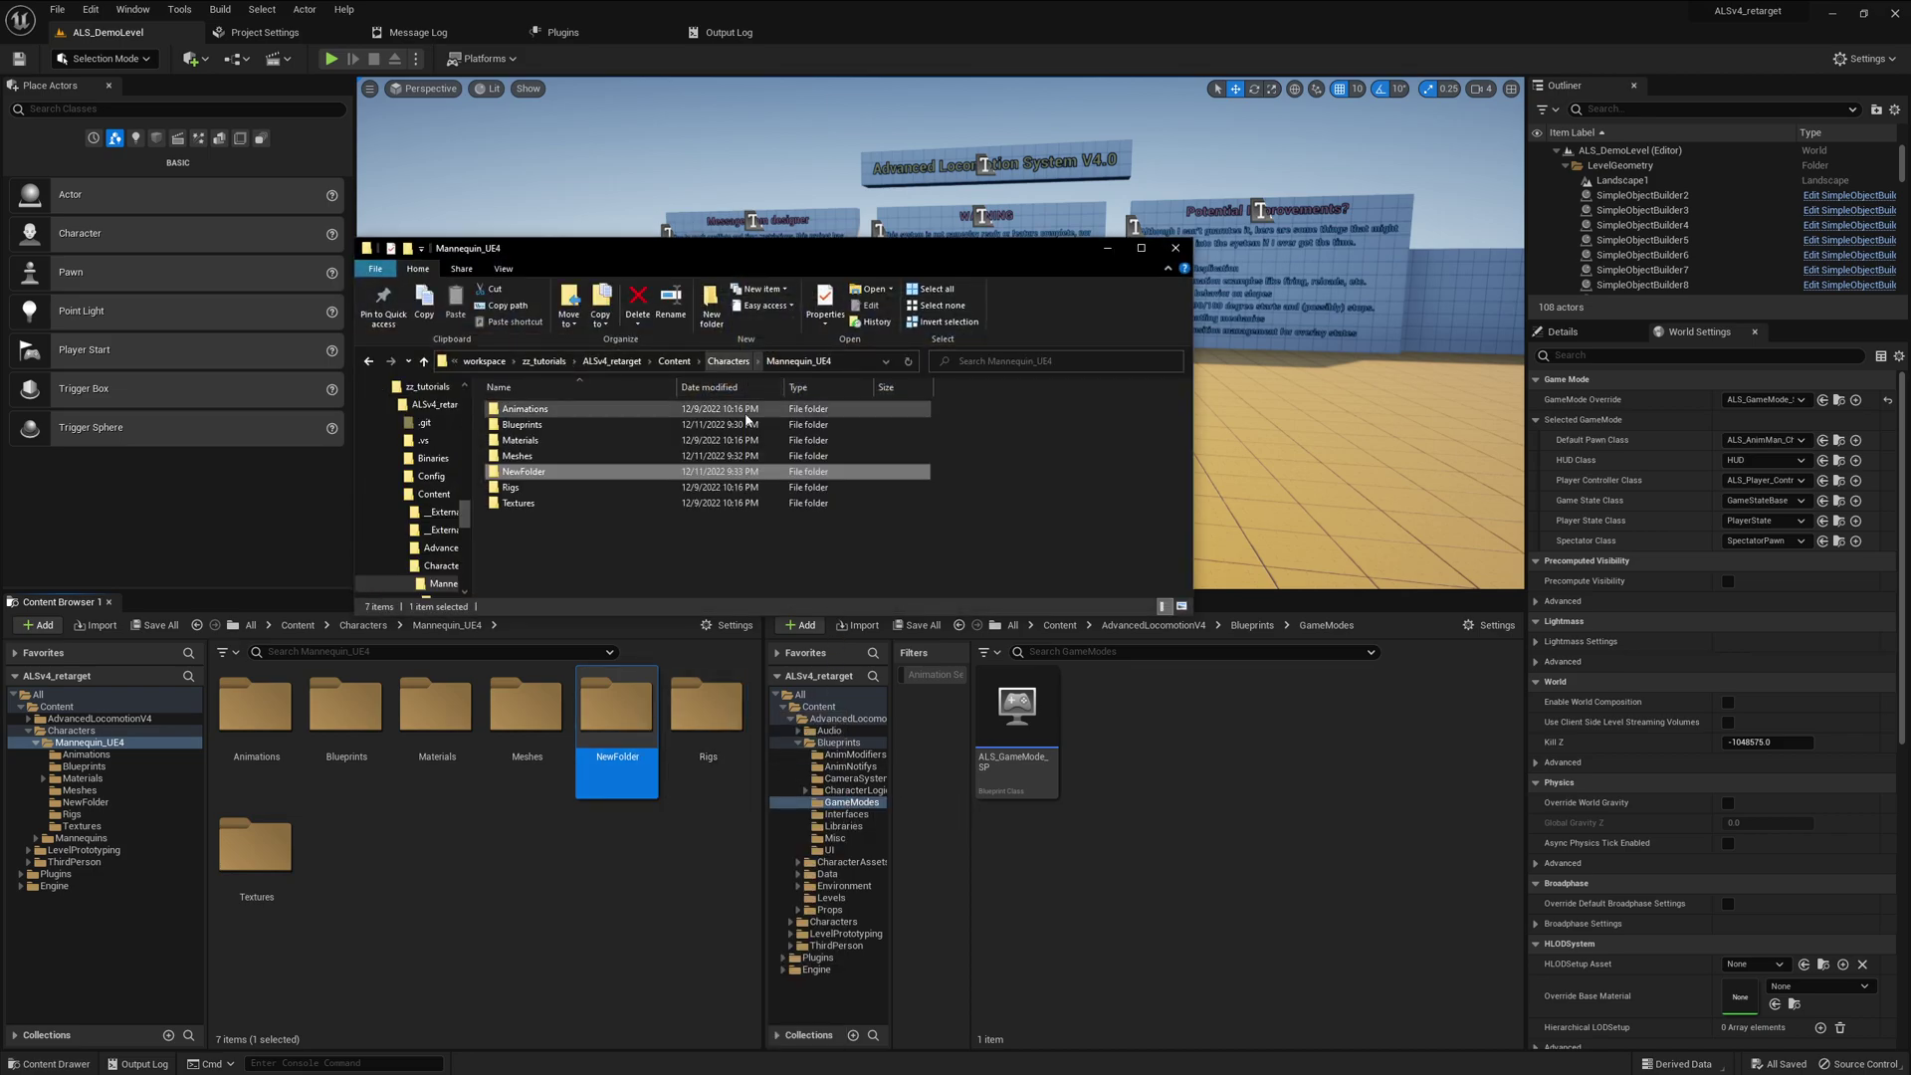
{"action": "left_click", "coordinate": [554, 426]}
{"action": "key", "text": "Delete"}
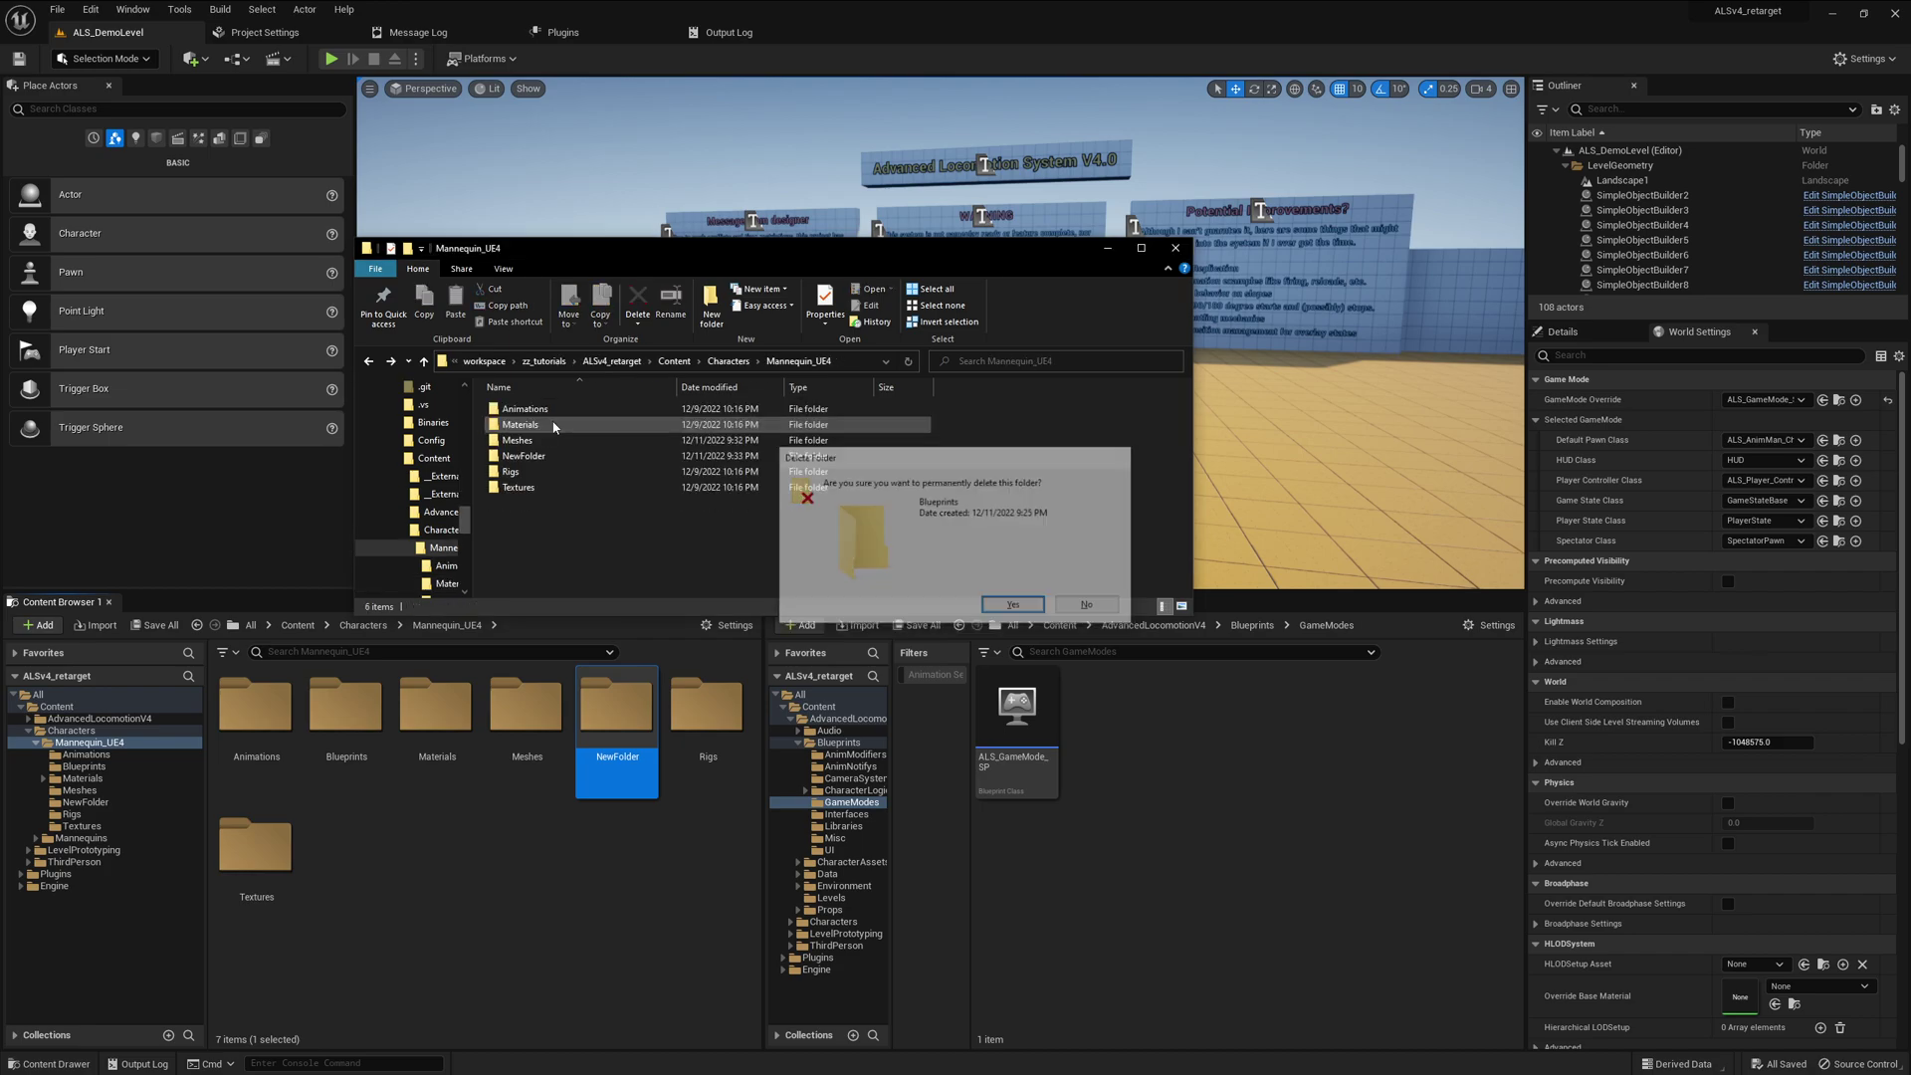
Rename NewFolder in the Mannequin_UE4 folder to Blueprints
{"action": "left_click", "coordinate": [544, 689]}
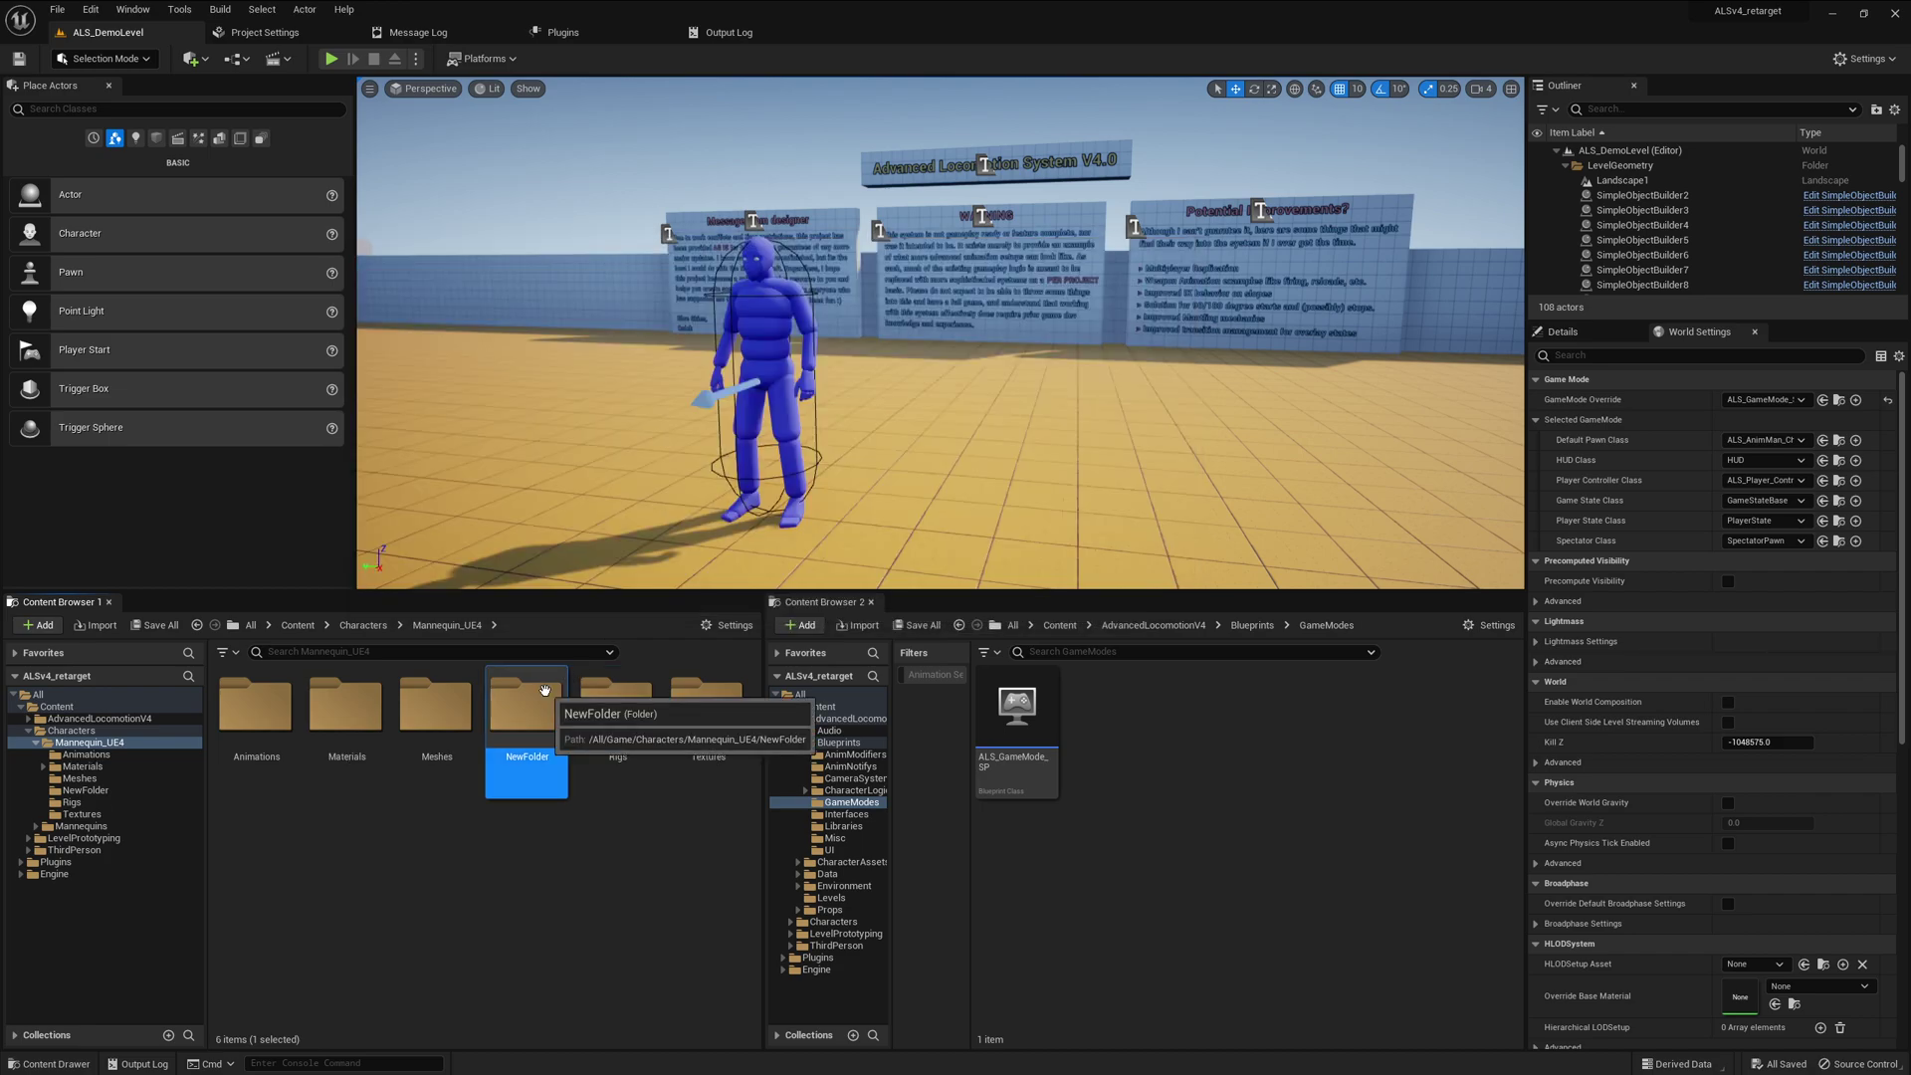
{"action": "key", "text": "F2"}
{"action": "type", "text": "Blueprints"}
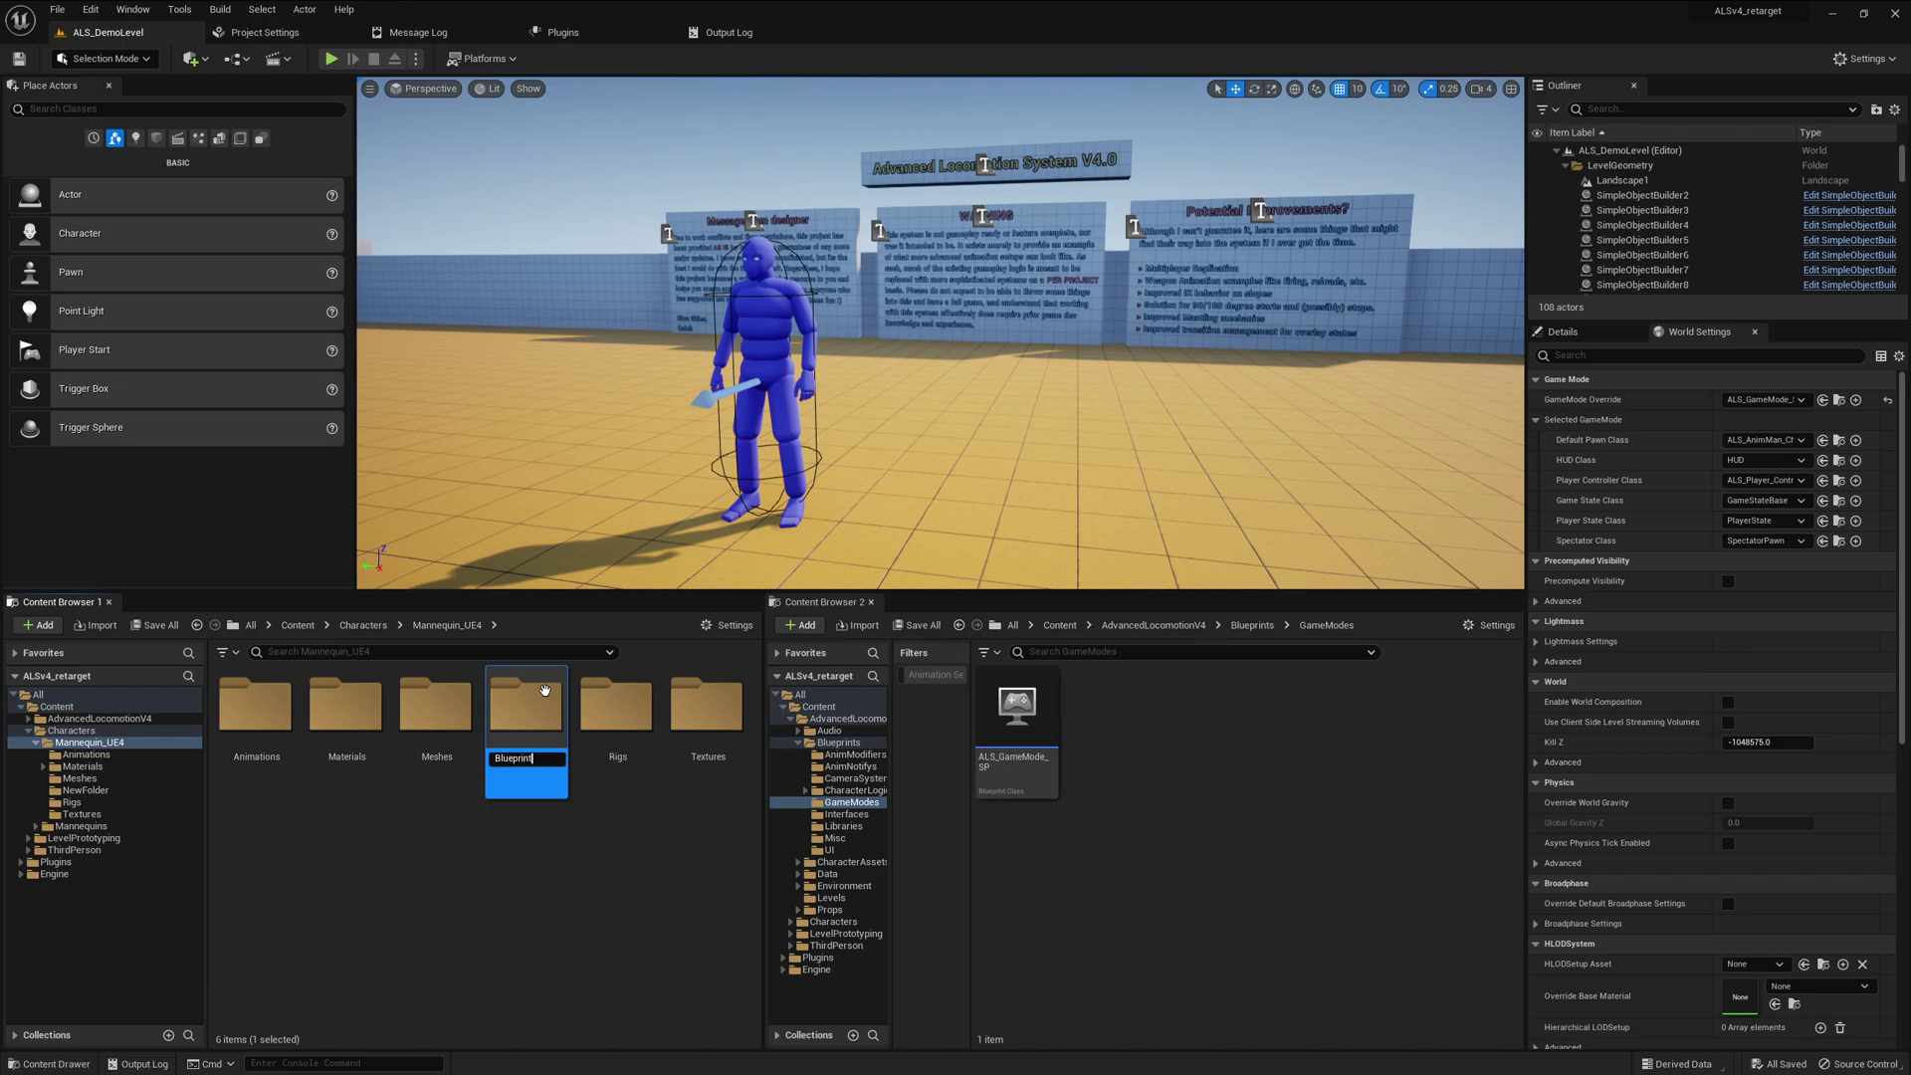
{"action": "key", "text": "Return"}
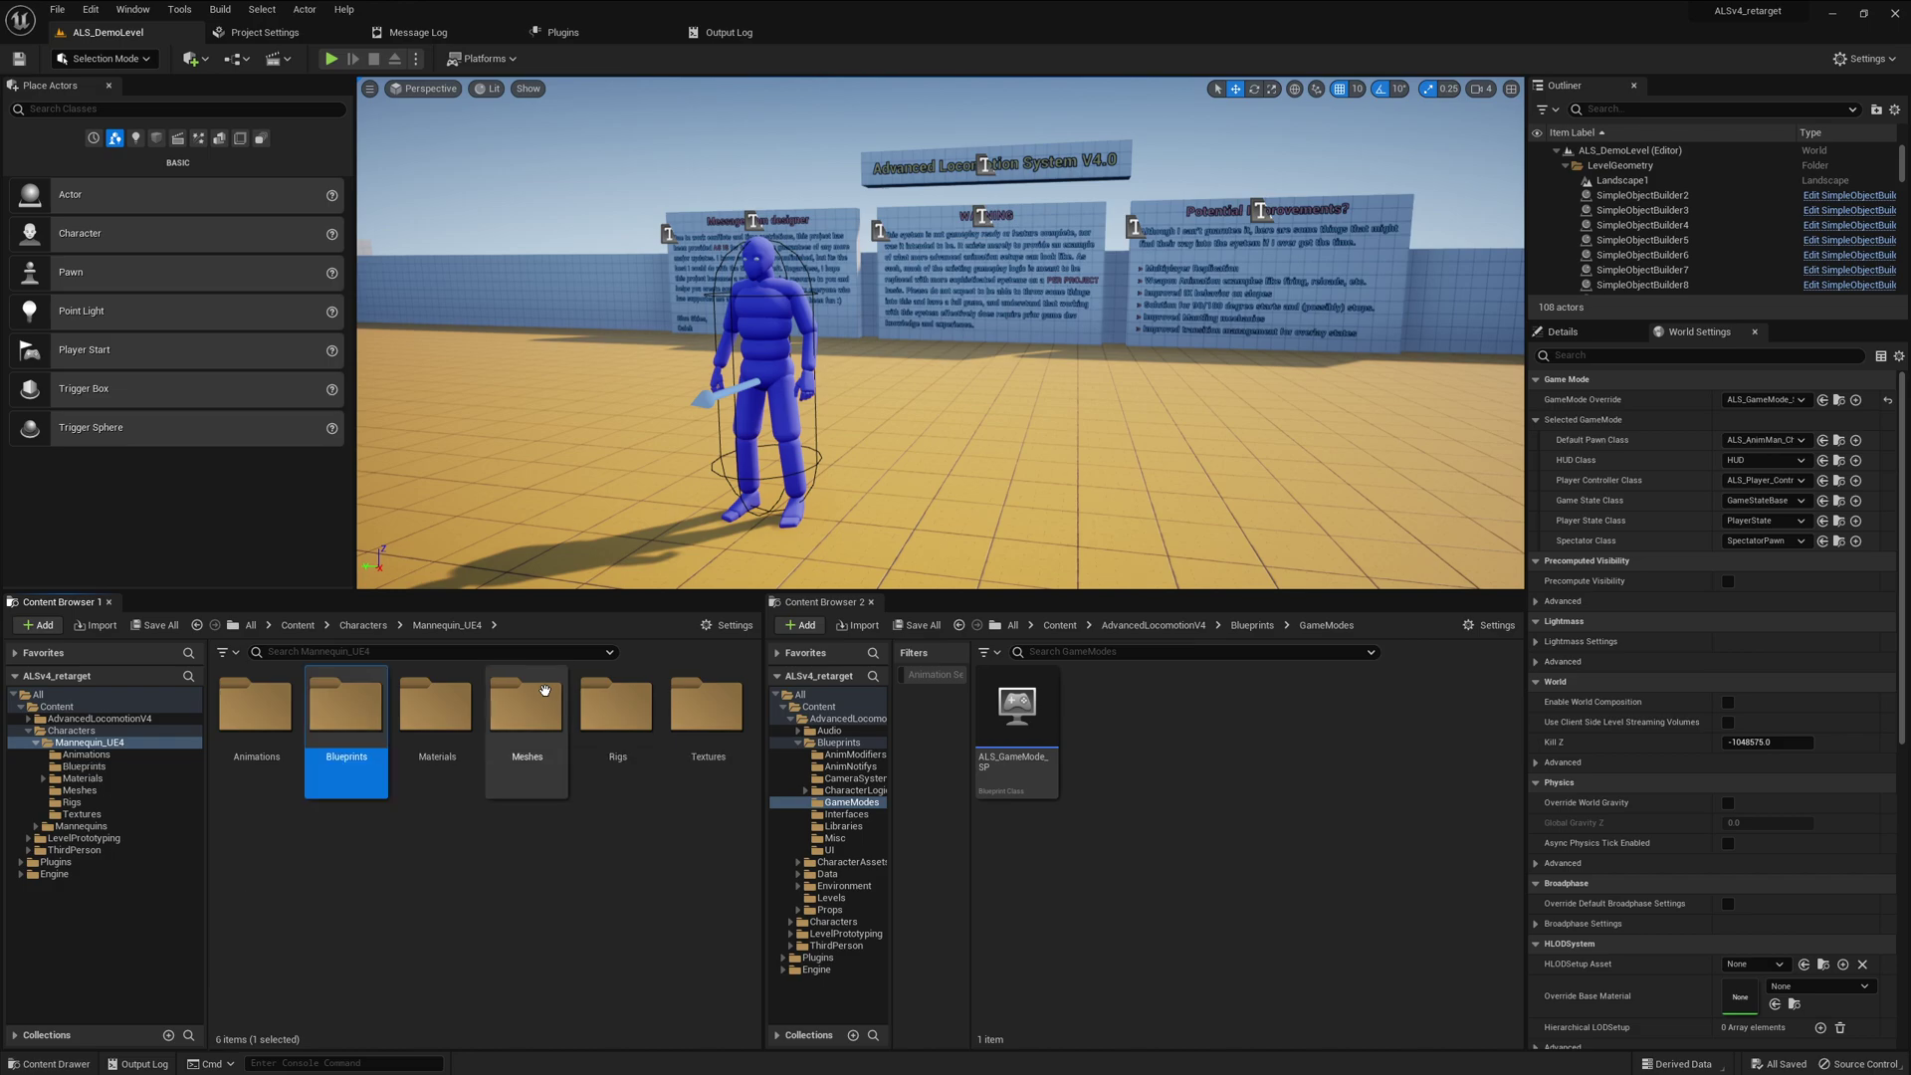
Open the Blueprints folder inside Mannequin_UE4 and locate the level's GameMode Override asset in the content browser
{"action": "double_click", "coordinate": [355, 713]}
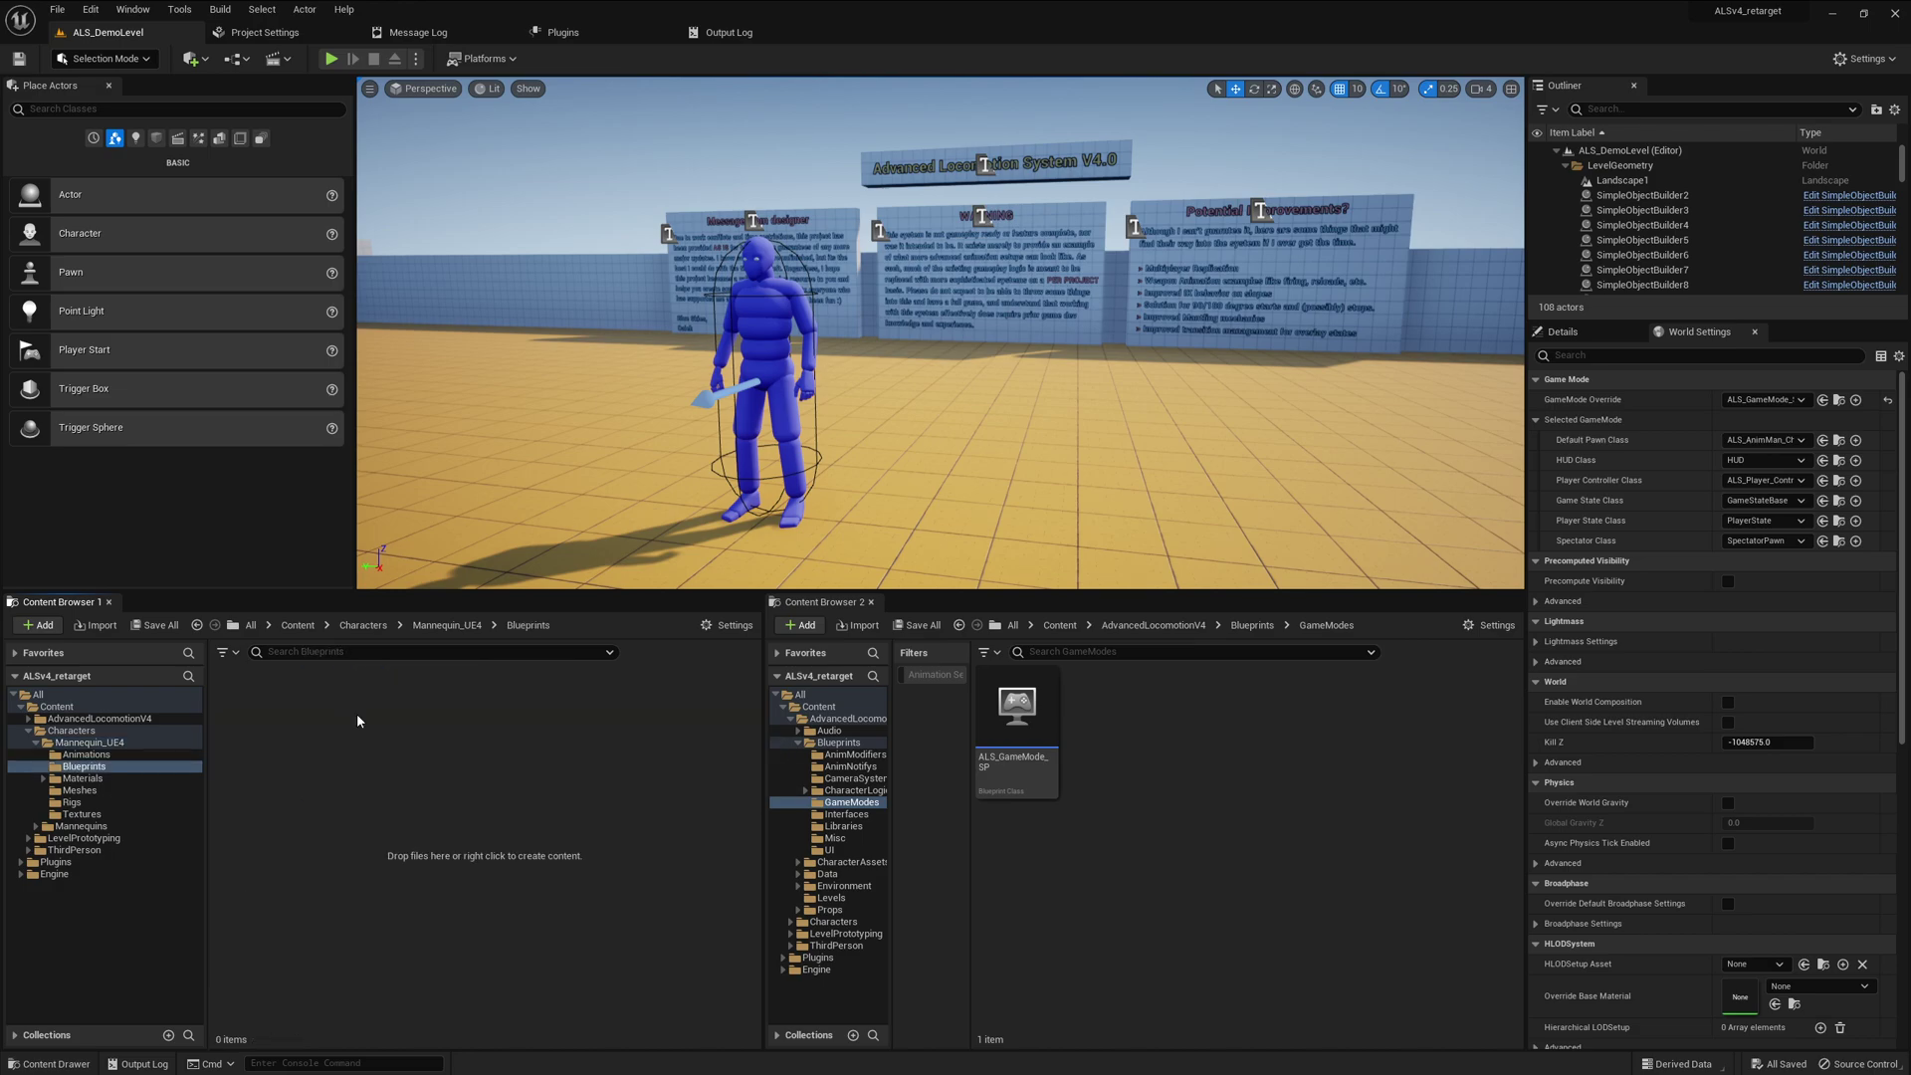
{"action": "left_click", "coordinate": [1047, 725]}
{"action": "right_click", "coordinate": [1050, 727]}
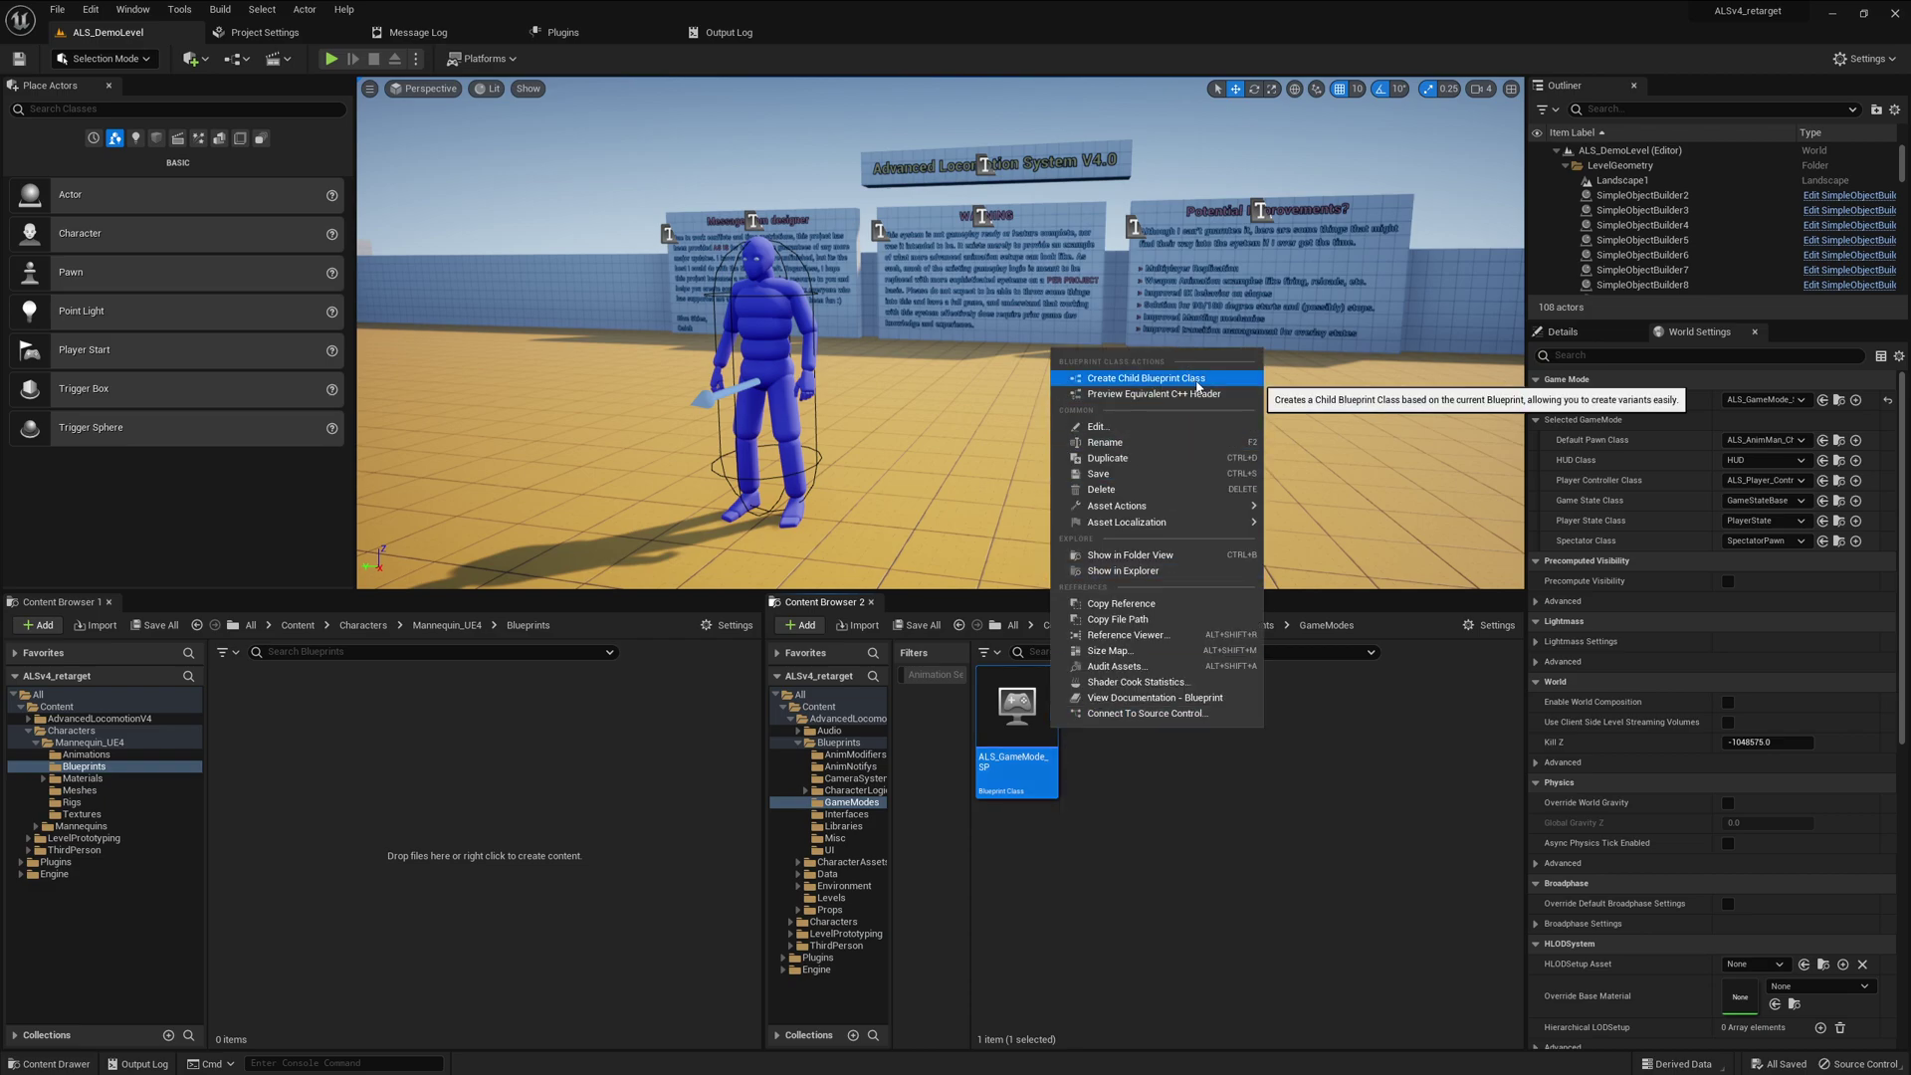
{"action": "left_click", "coordinate": [1067, 814]}
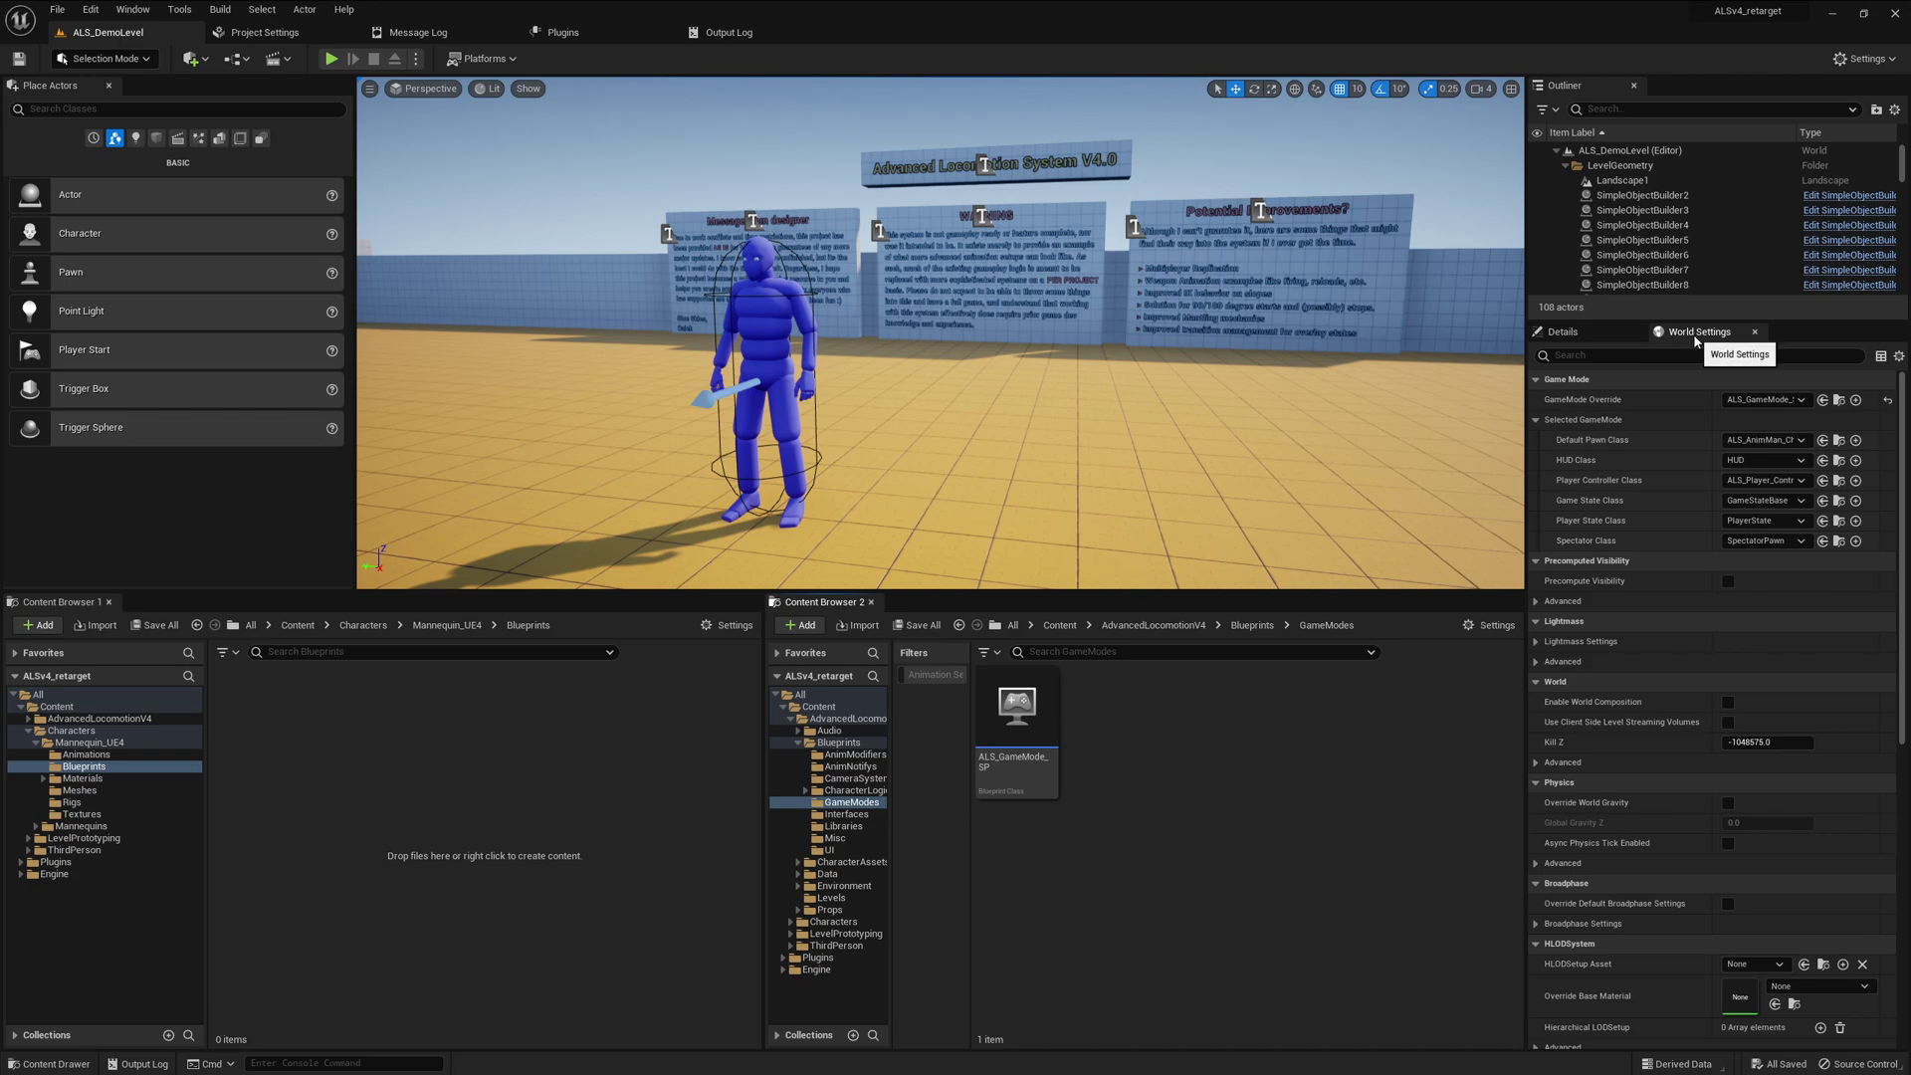
{"action": "left_click", "coordinate": [134, 10]}
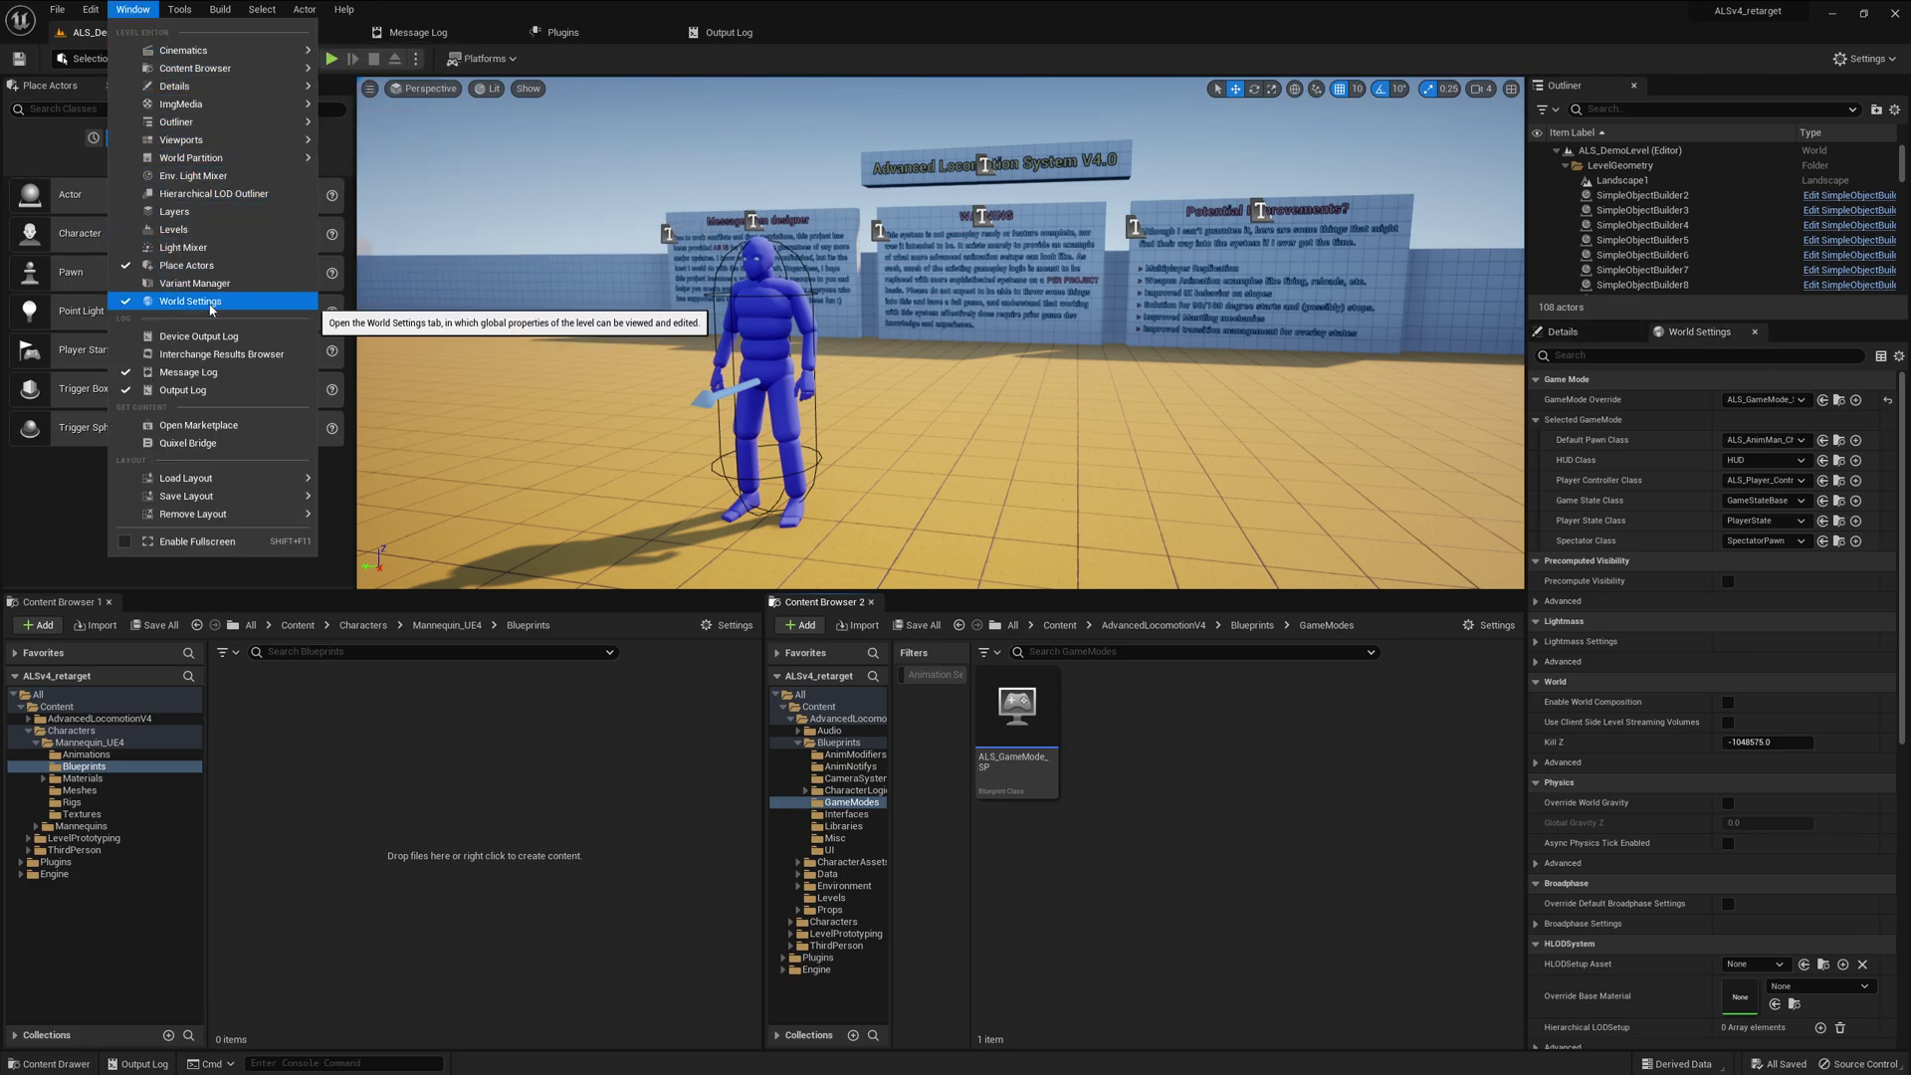
{"action": "left_click", "coordinate": [1823, 325]}
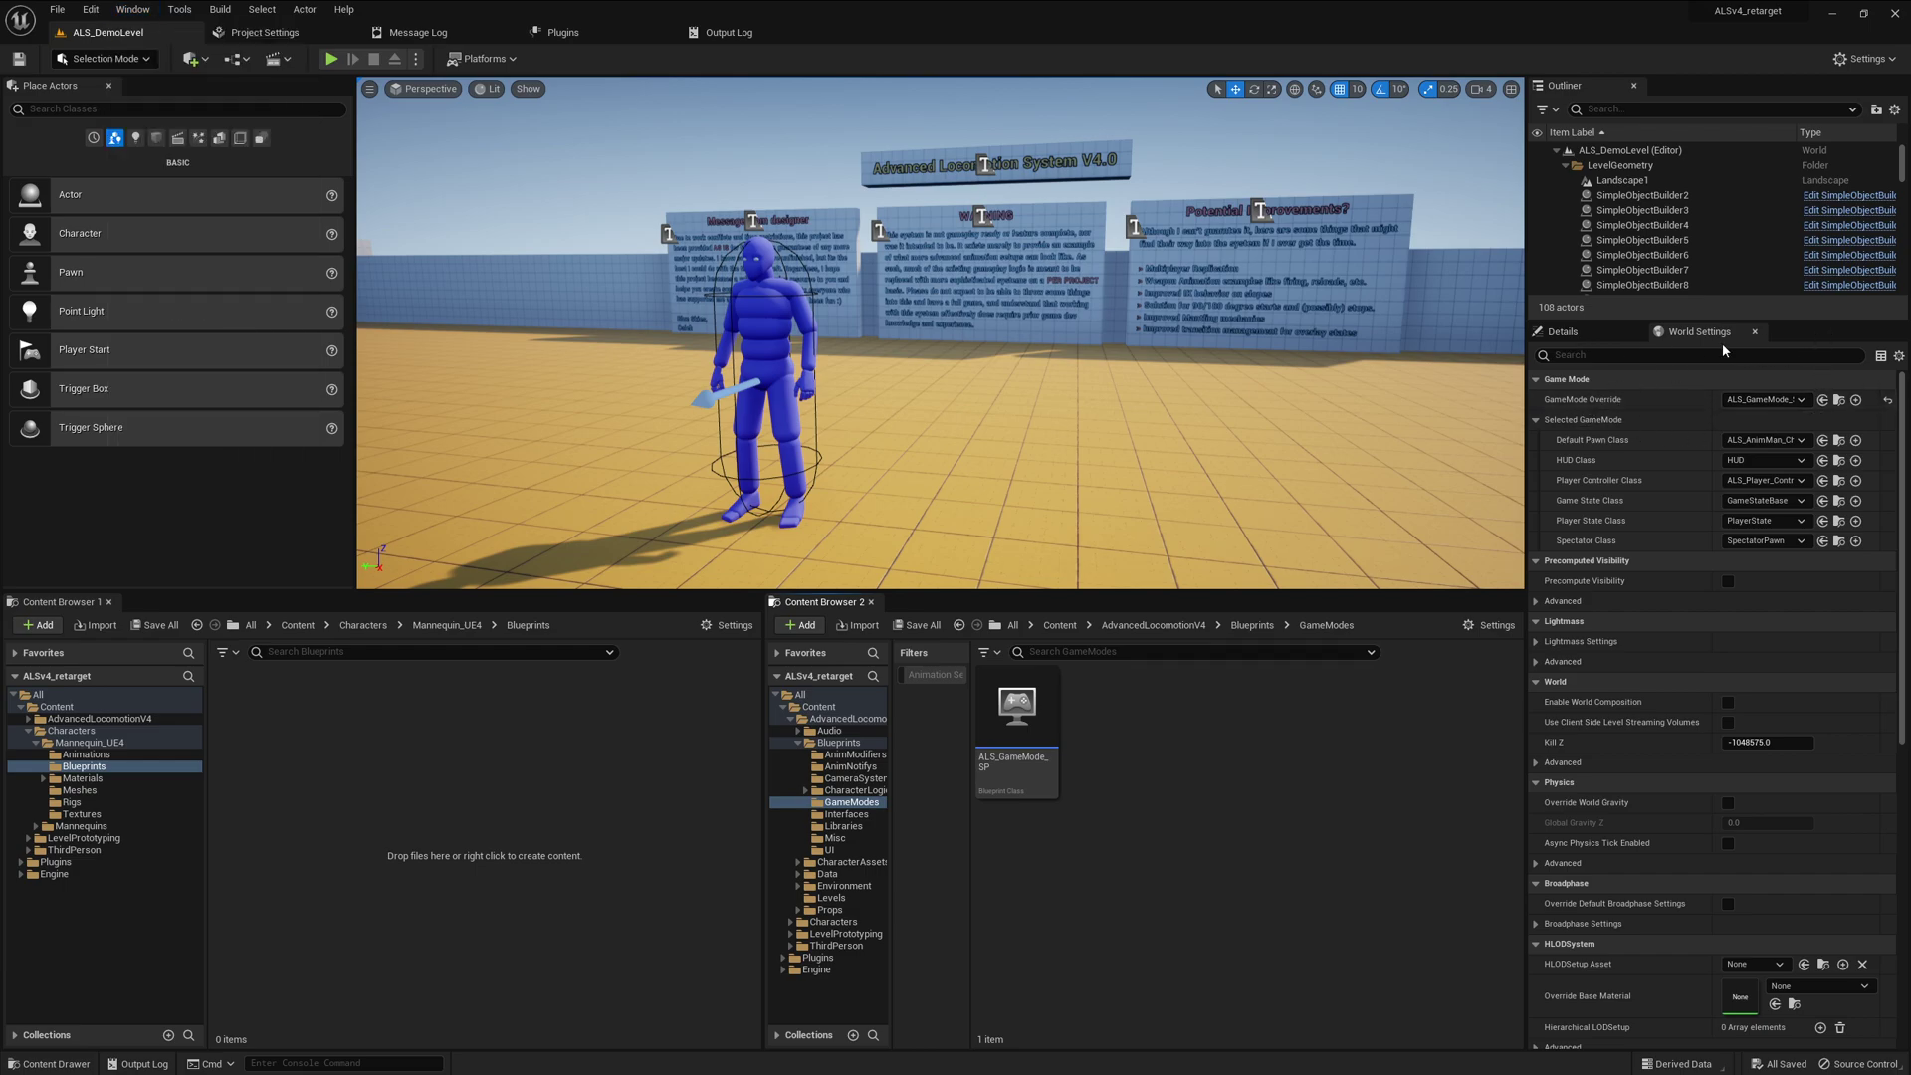
{"action": "left_click", "coordinate": [1840, 401]}
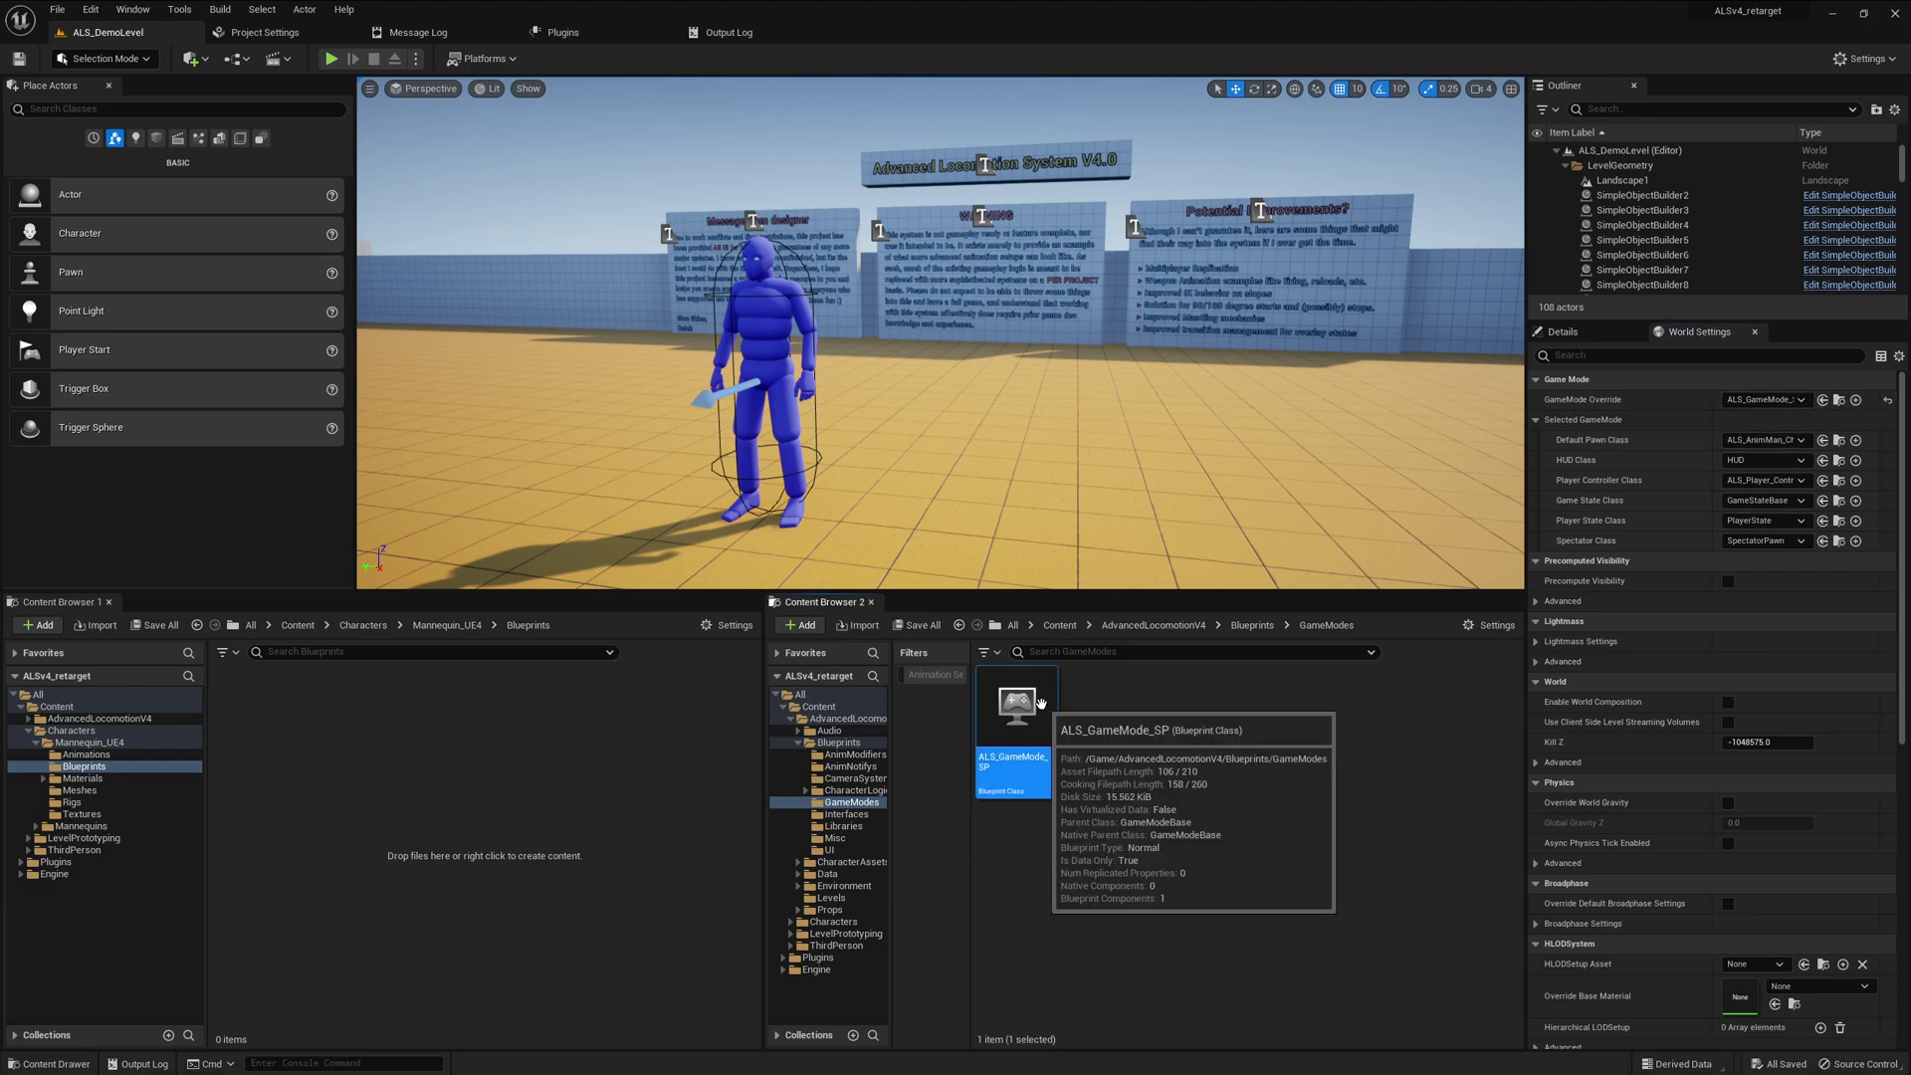
Create a child blueprint class of ALS_GameMode_SP and move it into the Mannequin_UE4 Blueprints folder
{"action": "right_click", "coordinate": [1040, 703]}
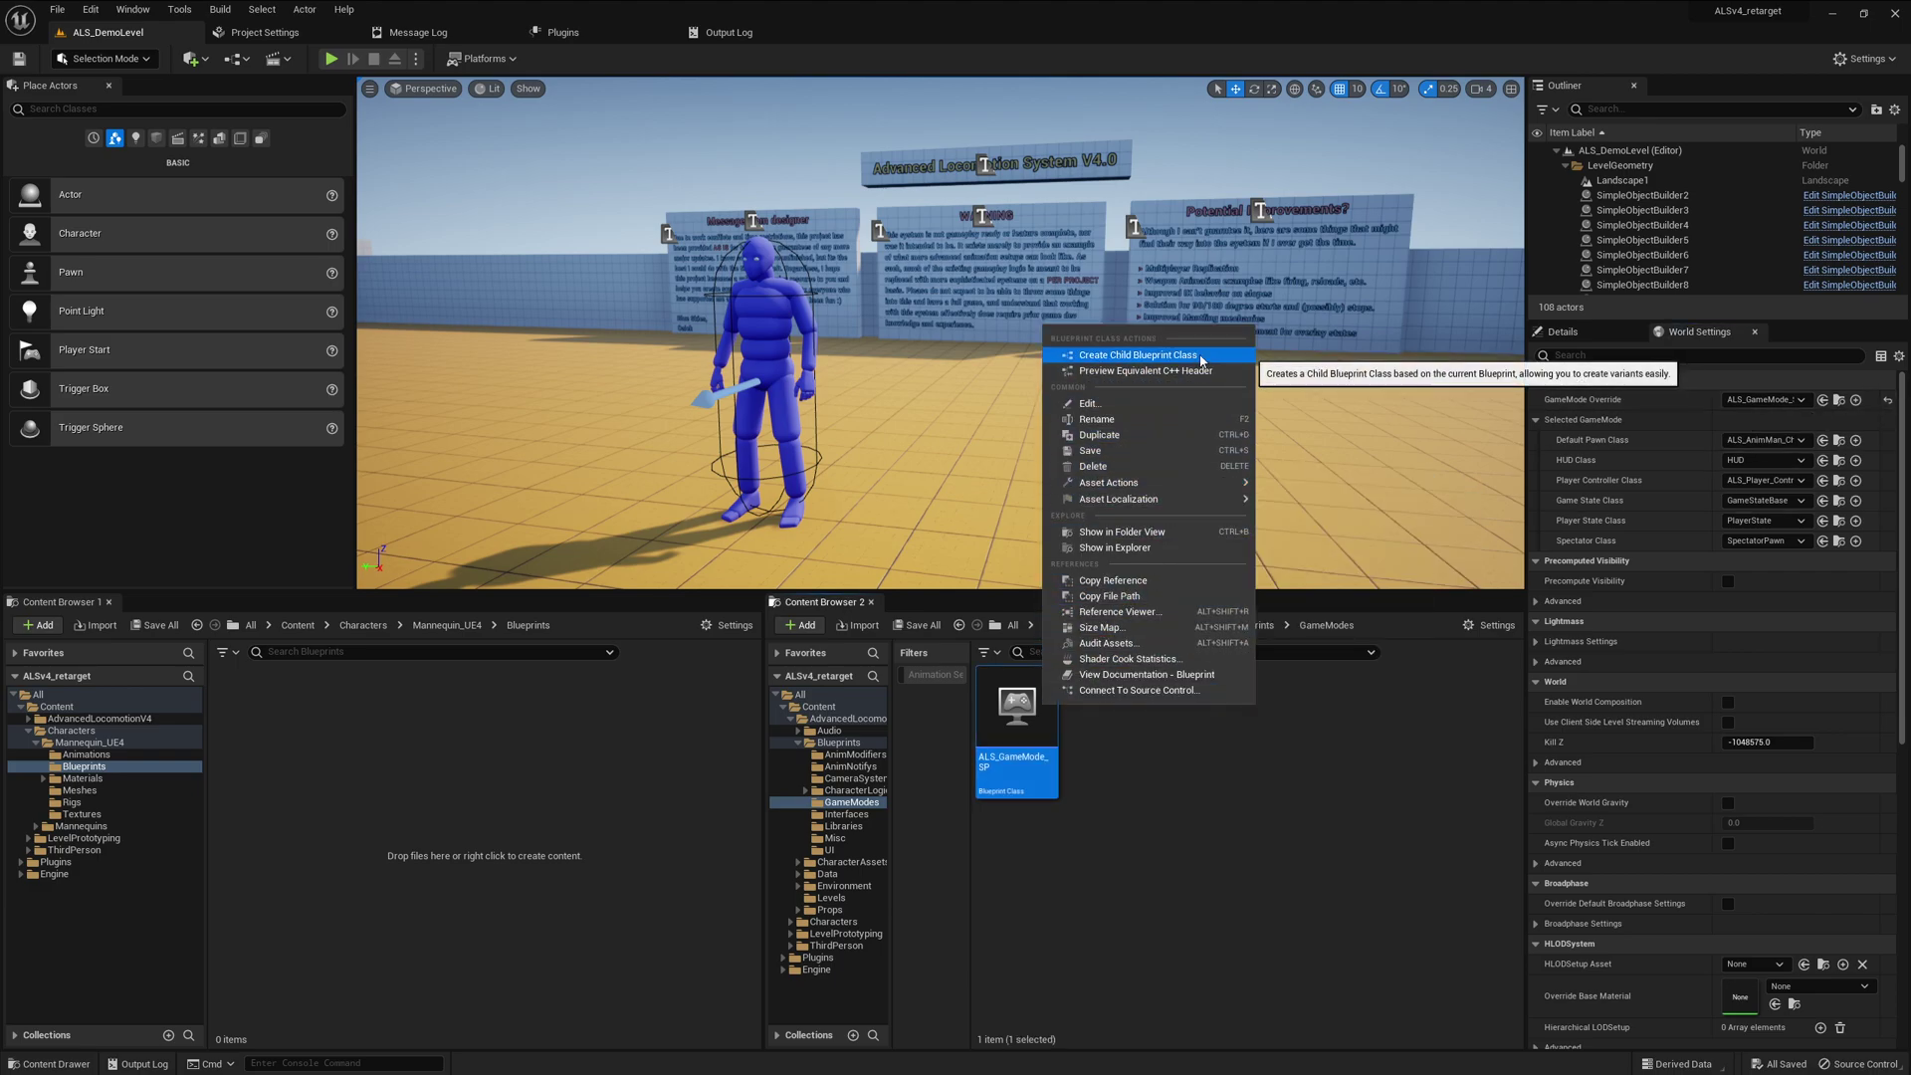
{"action": "left_click", "coordinate": [1201, 360]}
{"action": "left_click_drag", "start_coordinate": [1107, 716], "coordinate": [389, 776]}
{"action": "left_click", "coordinate": [443, 796]}
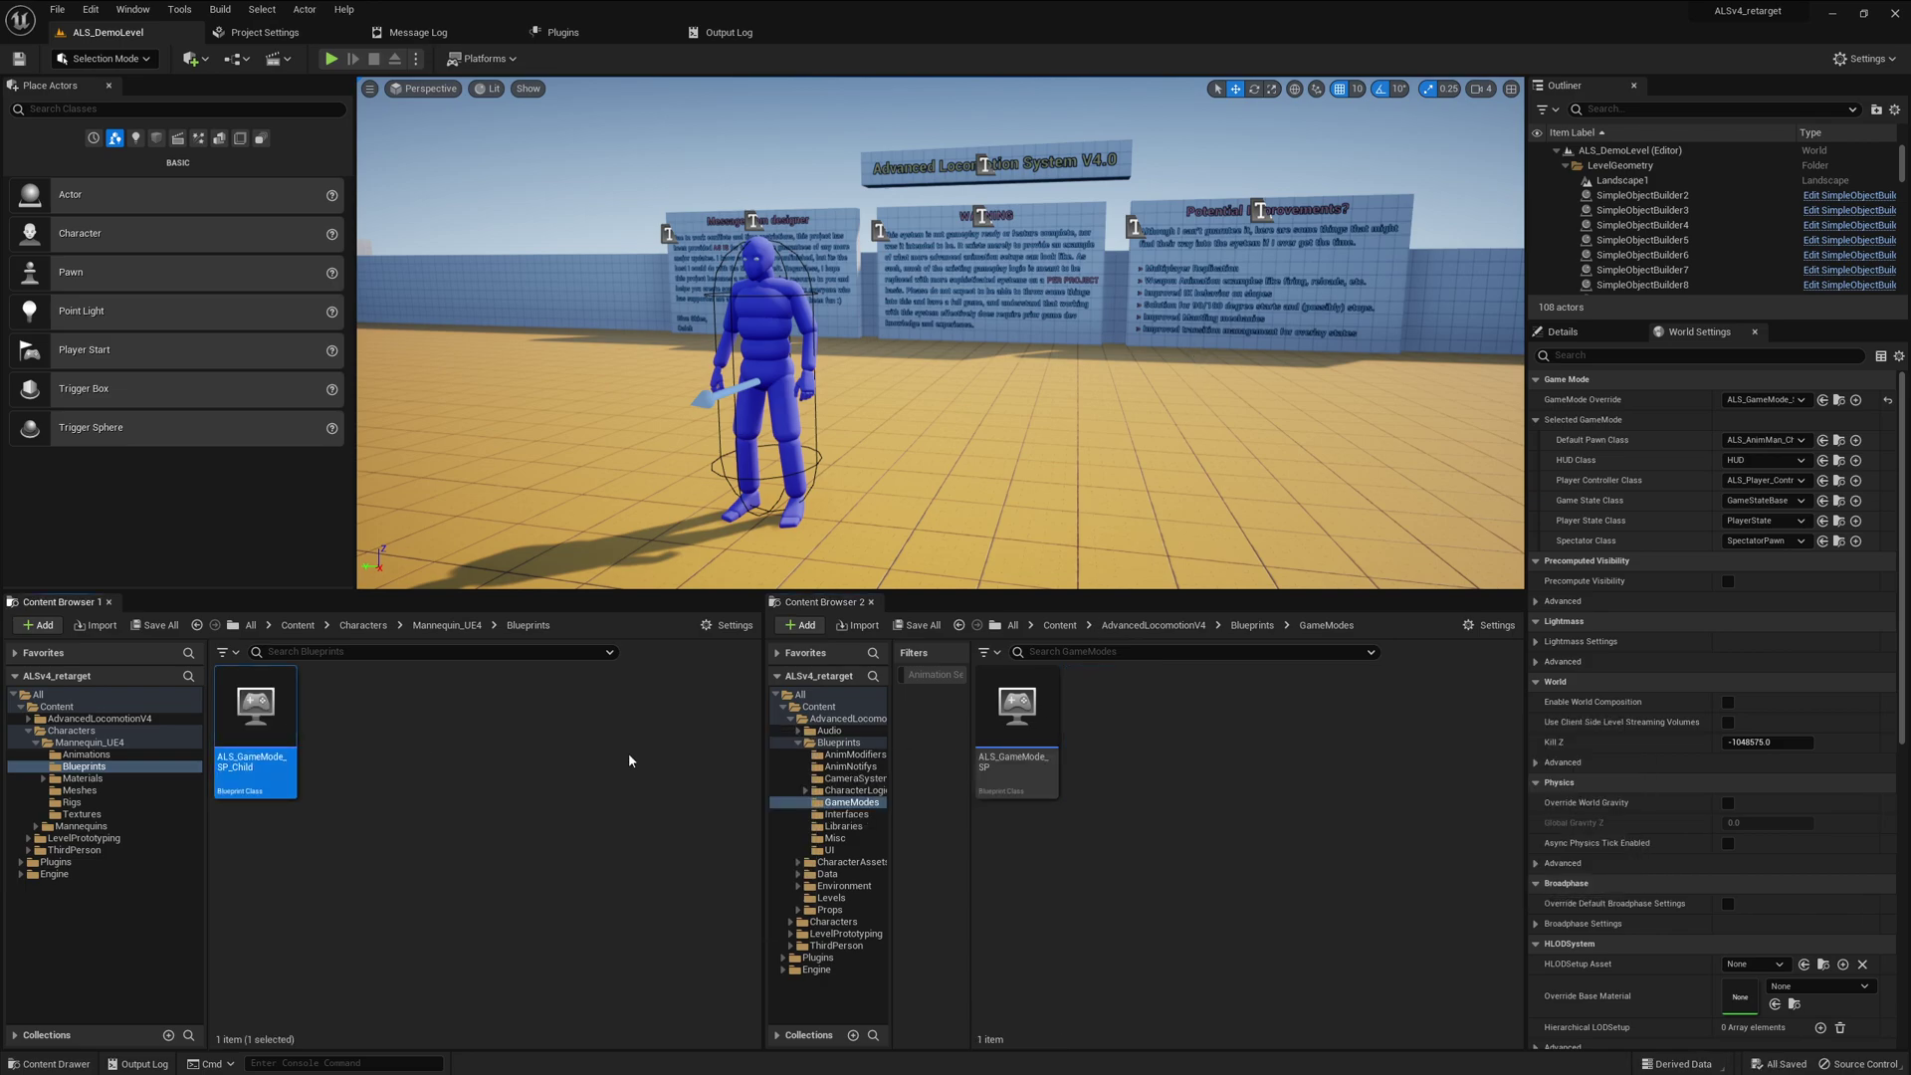
Rename the child game mode to ALS_UE4Manny_GameMode_SP and assign it as the level's GameMode Override
{"action": "key", "text": "F2"}
{"action": "key", "text": "Return"}
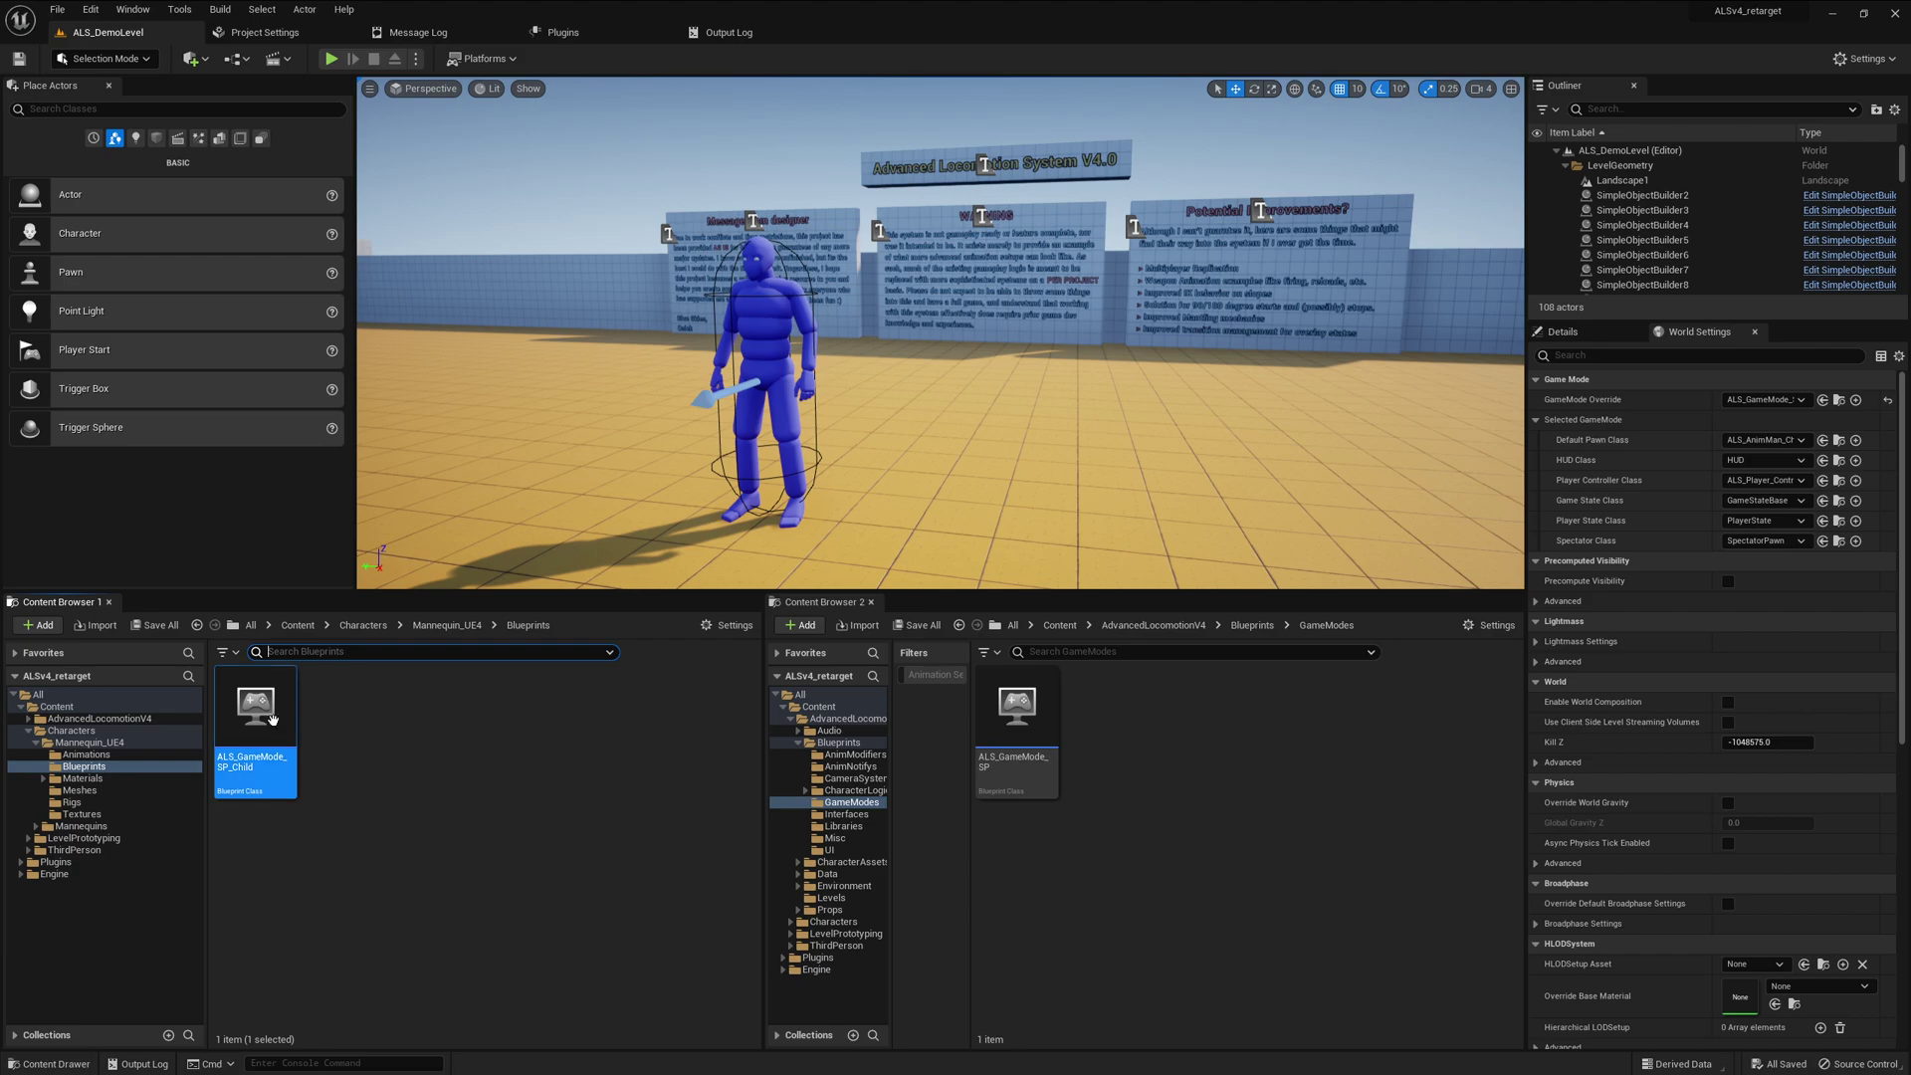
{"action": "key", "text": "F2"}
{"action": "key", "text": "Home"}
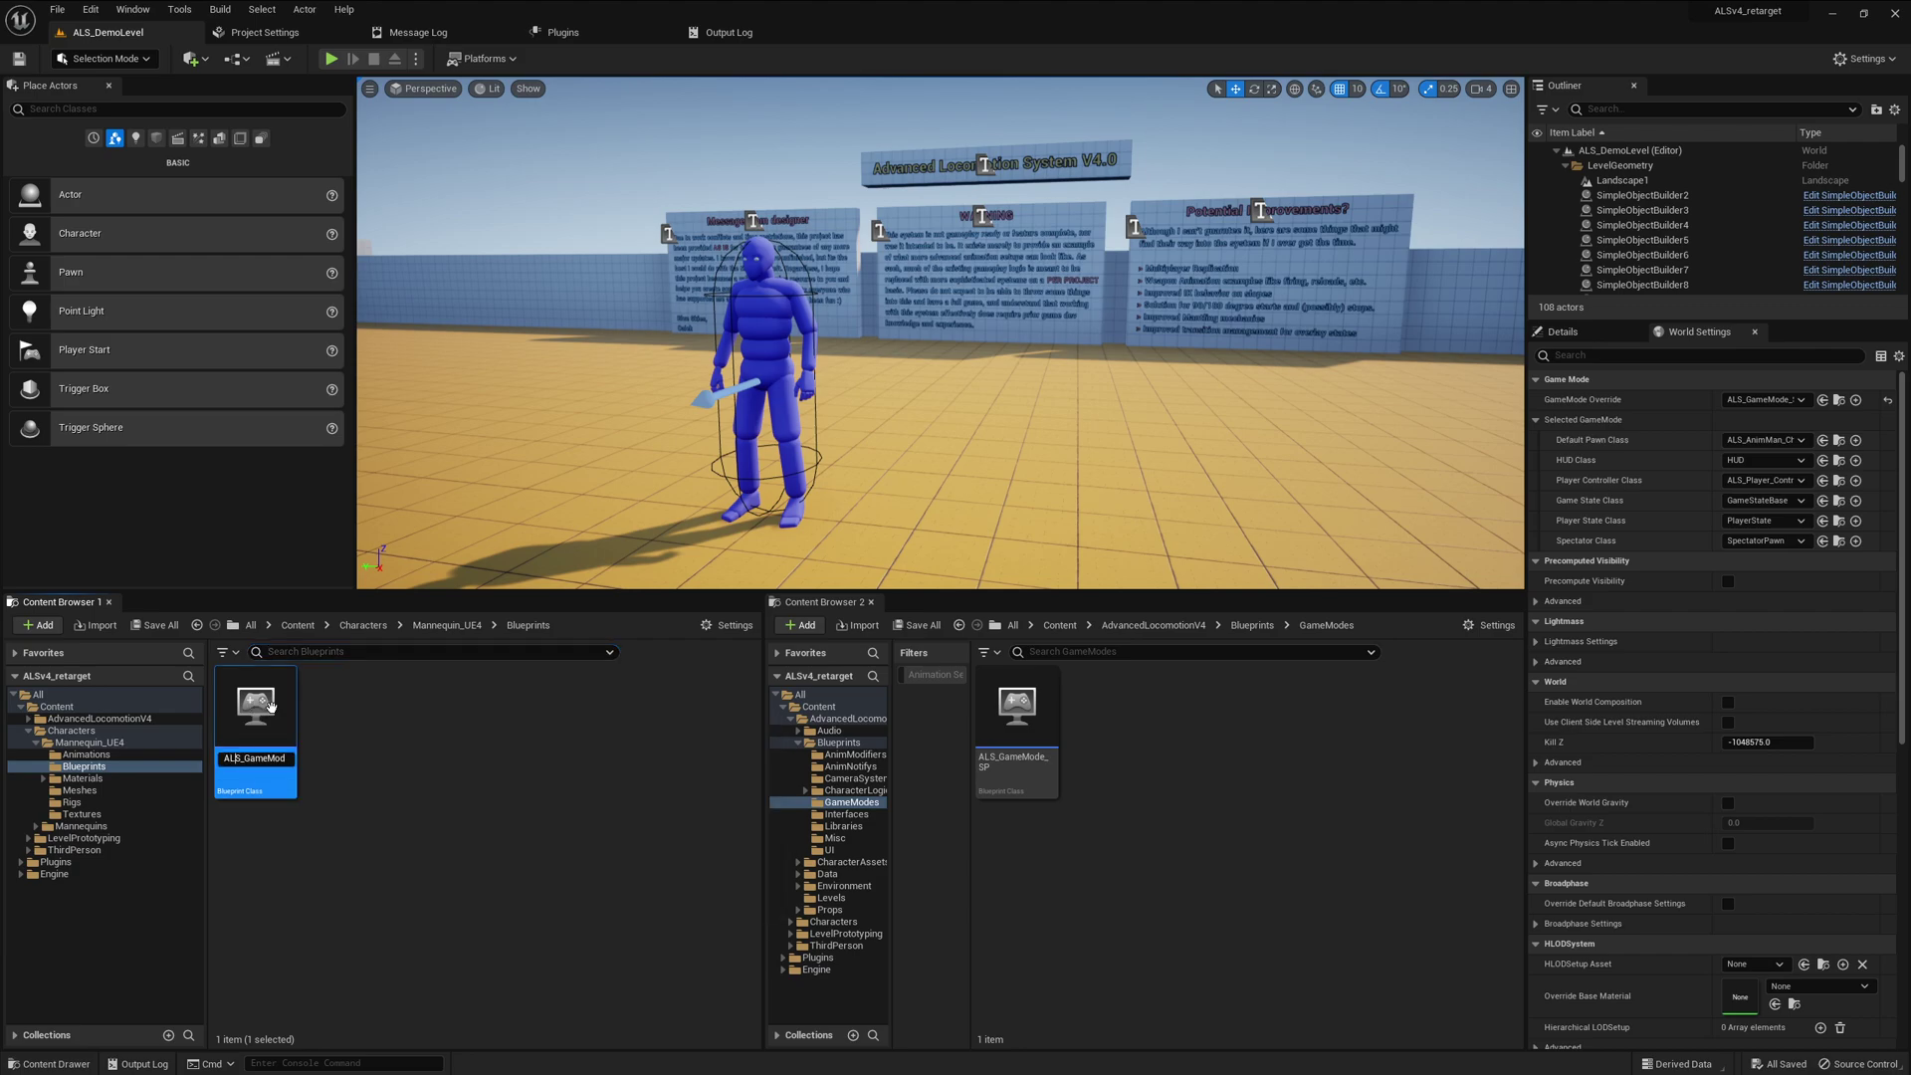
{"action": "type", "text": "_UE$"}
{"action": "key", "text": "Left"}
{"action": "key", "text": "BackSpace"}
{"action": "type", "text": "4Ma"}
{"action": "type", "text": "nnequin"}
{"action": "key", "text": "End"}
{"action": "key", "text": "BackSpace"}
{"action": "key", "text": "BackSpace"}
{"action": "key", "text": "BackSpace"}
{"action": "key", "text": "BackSpace"}
{"action": "key", "text": "BackSpace"}
{"action": "key", "text": "BackSpace"}
{"action": "key", "text": "Return"}
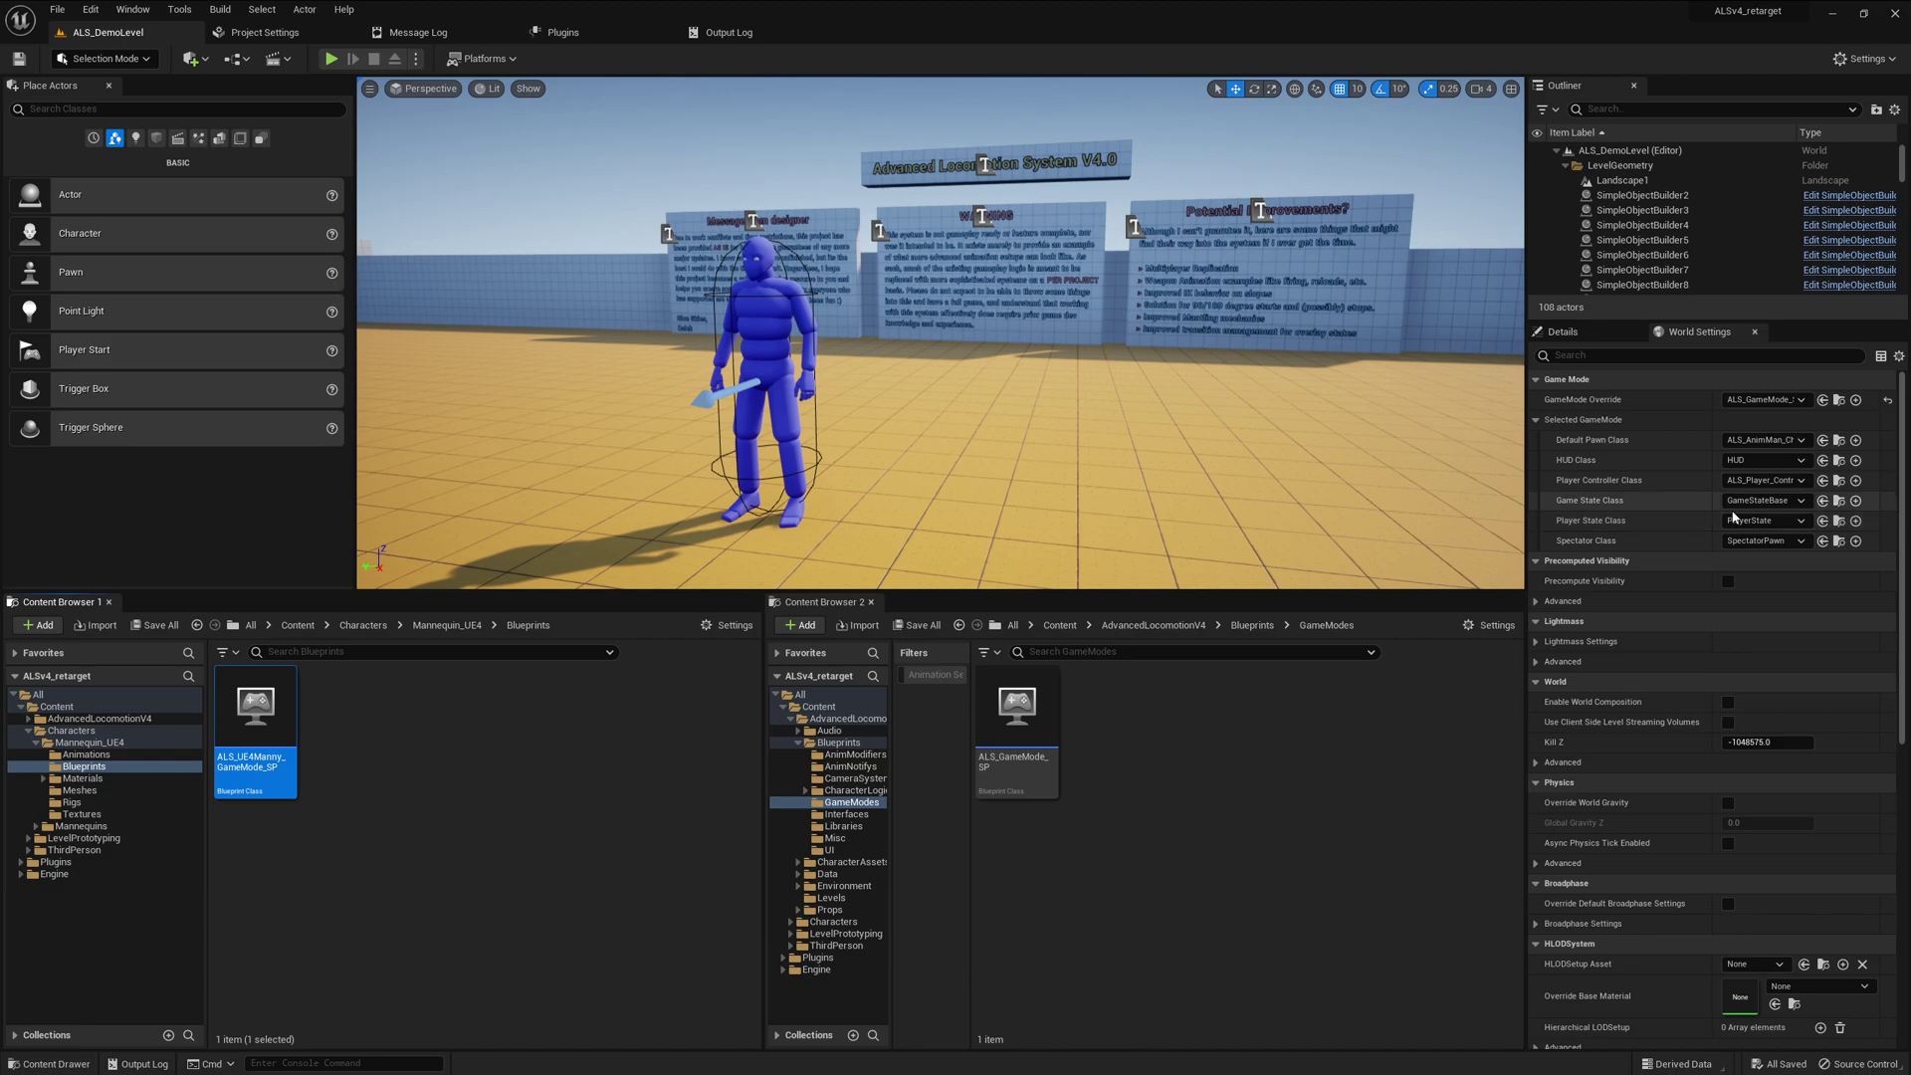
{"action": "left_click", "coordinate": [1822, 401]}
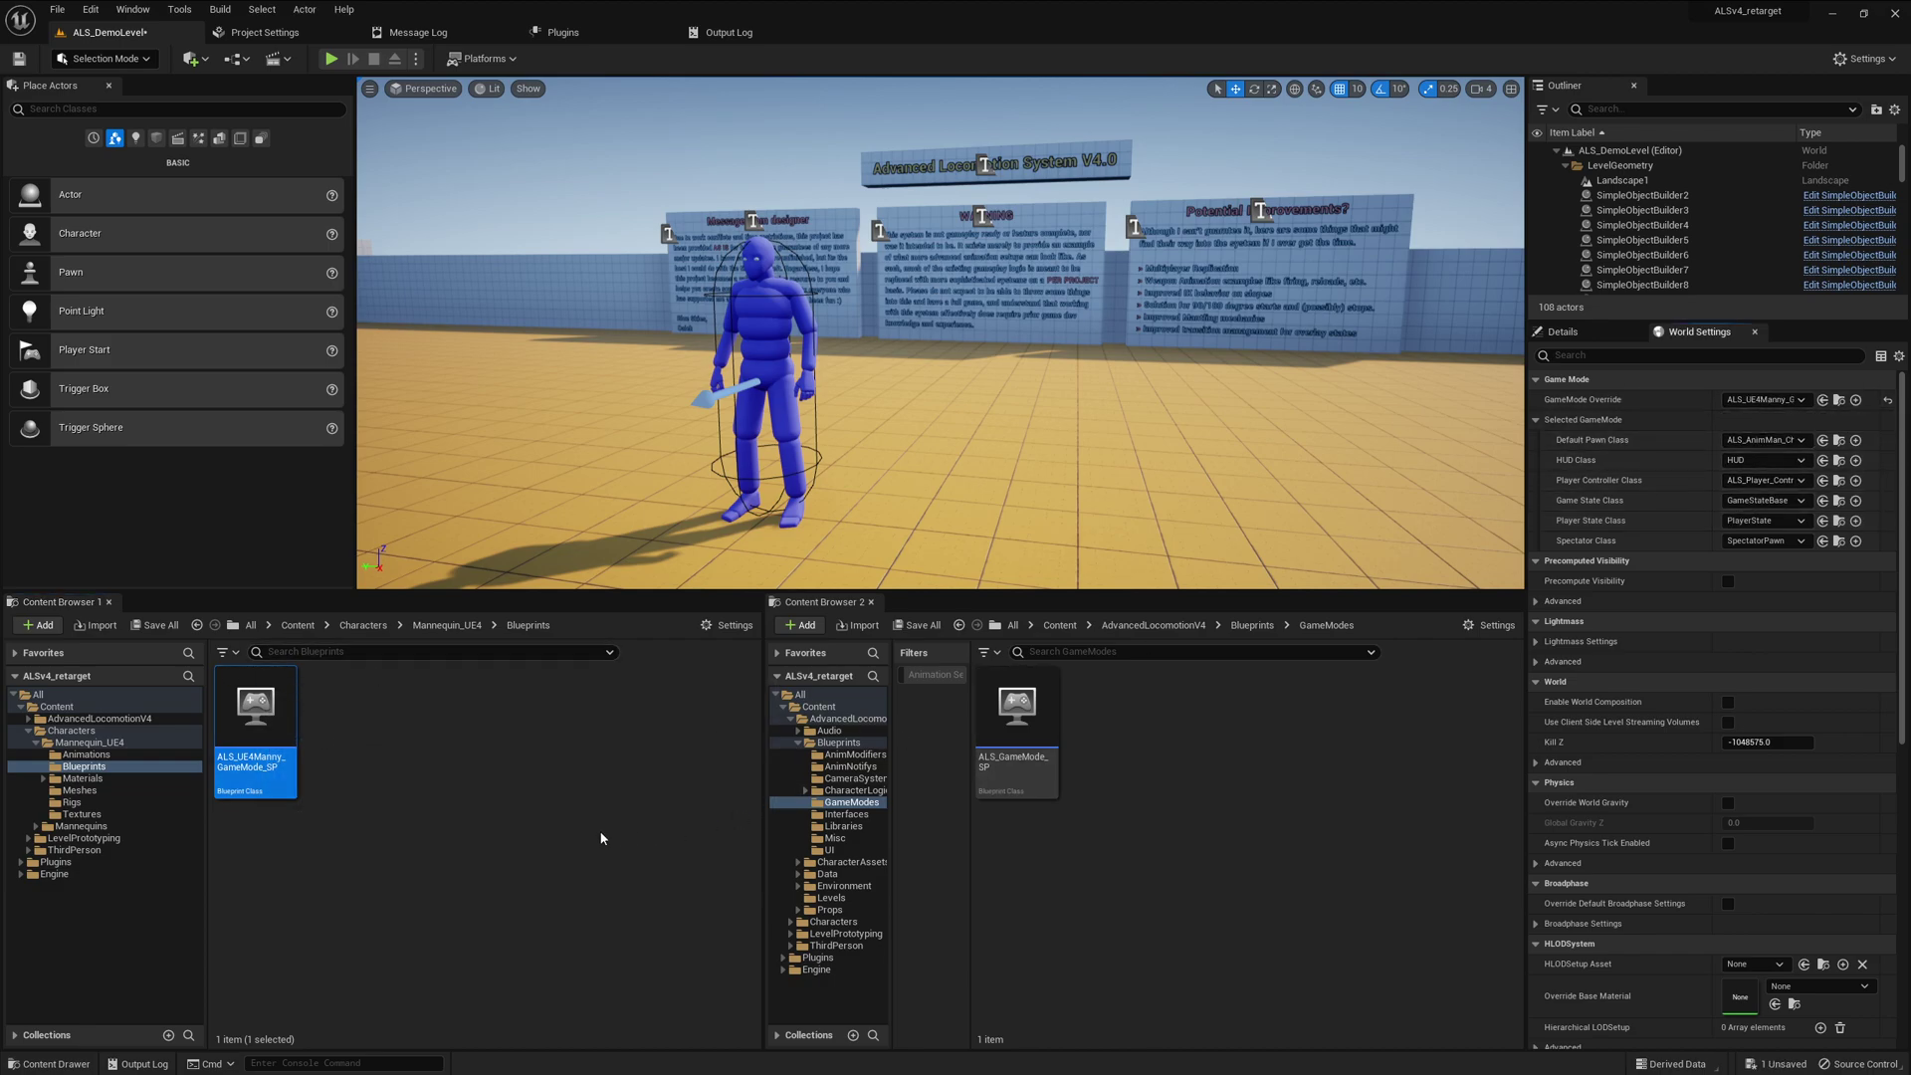
Create a child blueprint class of the default pawn ALS_AnimMan_CharacterBP and move it into the Mannequin_UE4 Blueprints folder
{"action": "left_click", "coordinate": [1839, 440]}
{"action": "mouse_move", "coordinate": [1110, 699]}
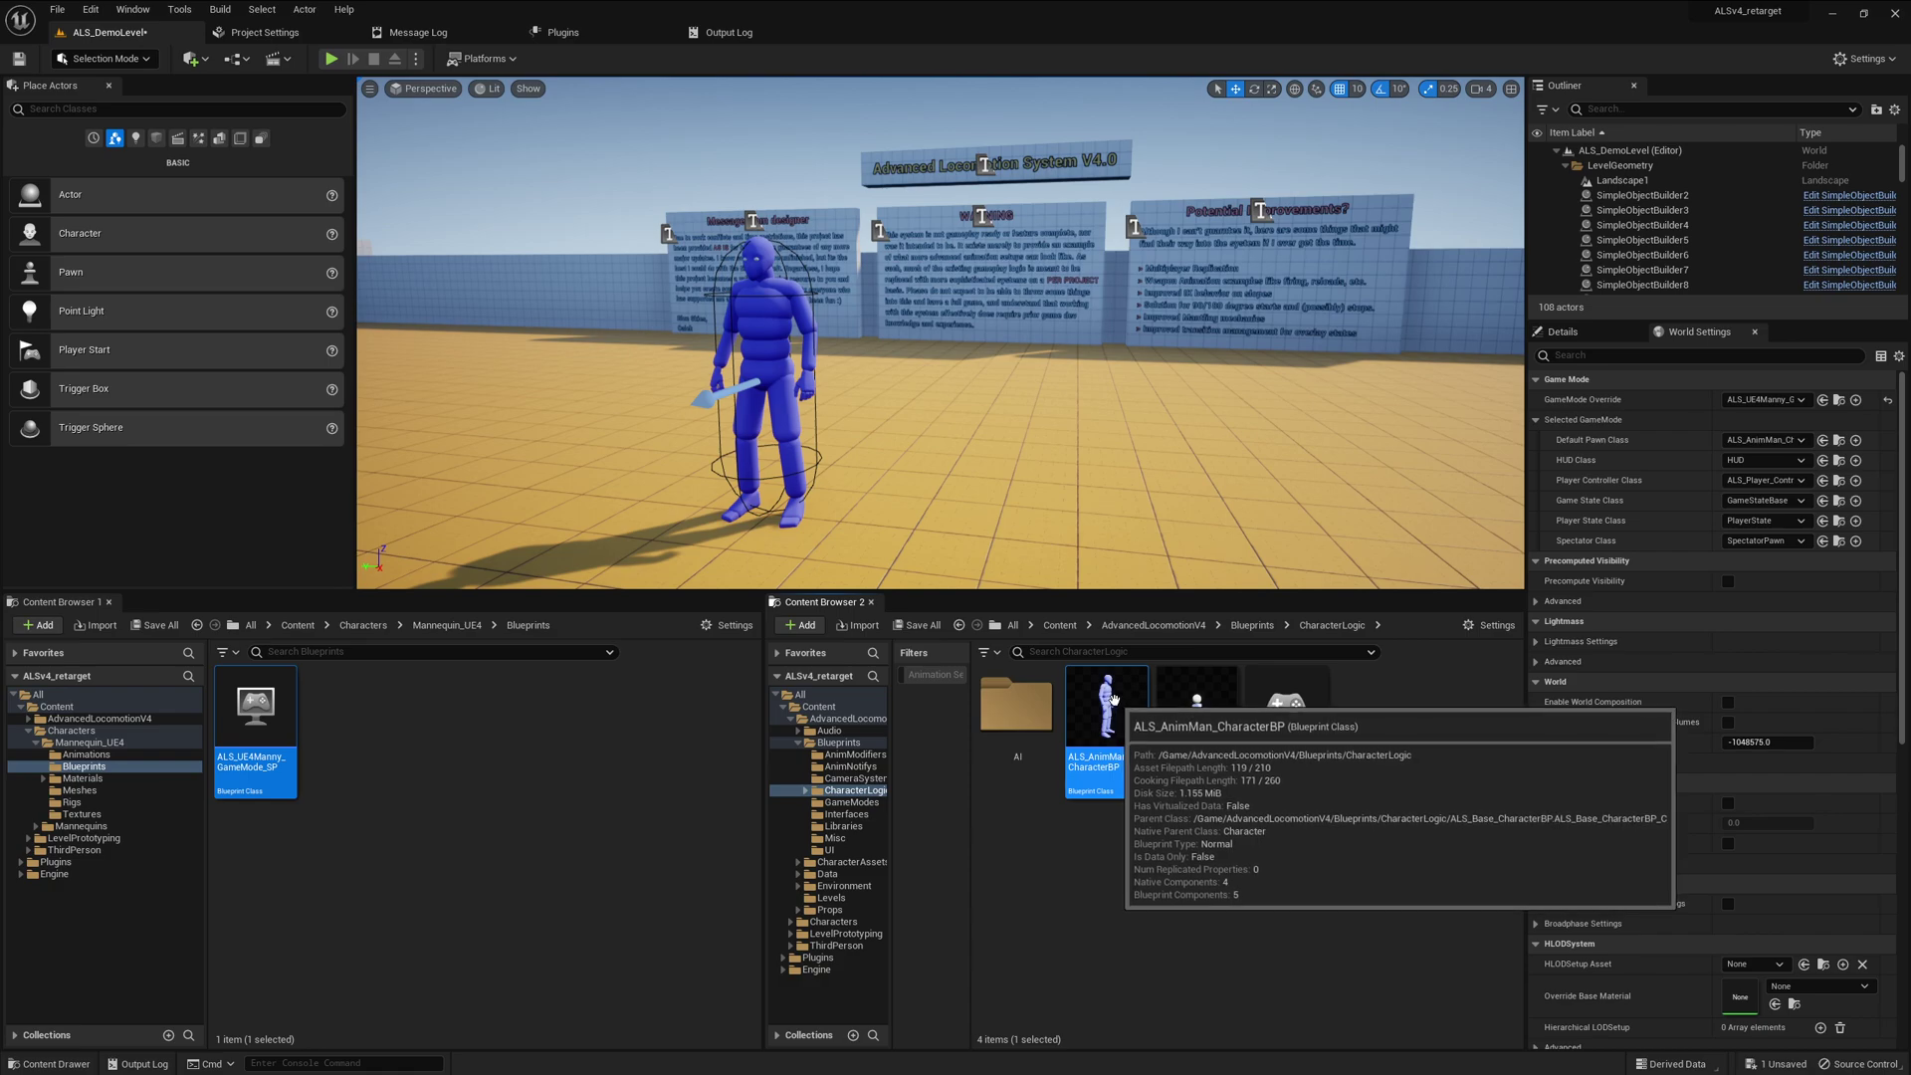
{"action": "right_click", "coordinate": [1114, 699]}
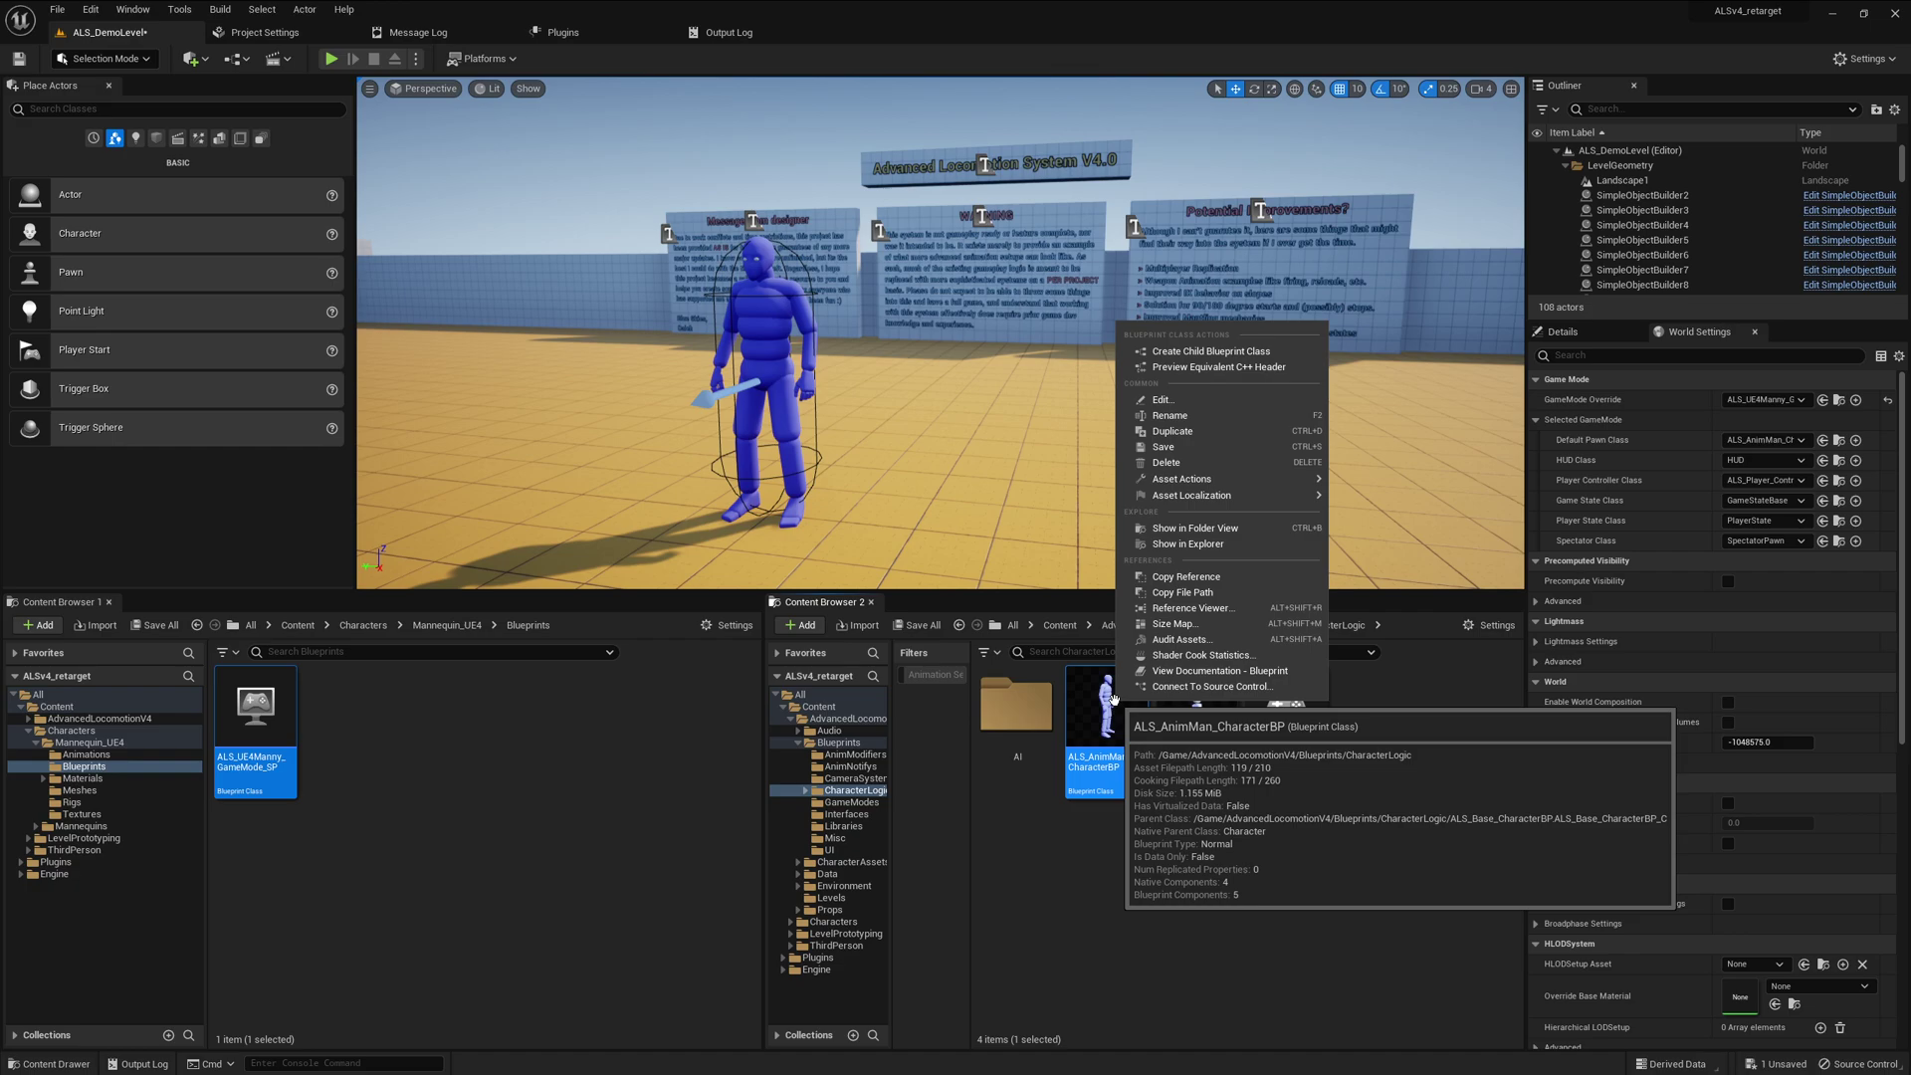
{"action": "left_click", "coordinate": [1217, 352]}
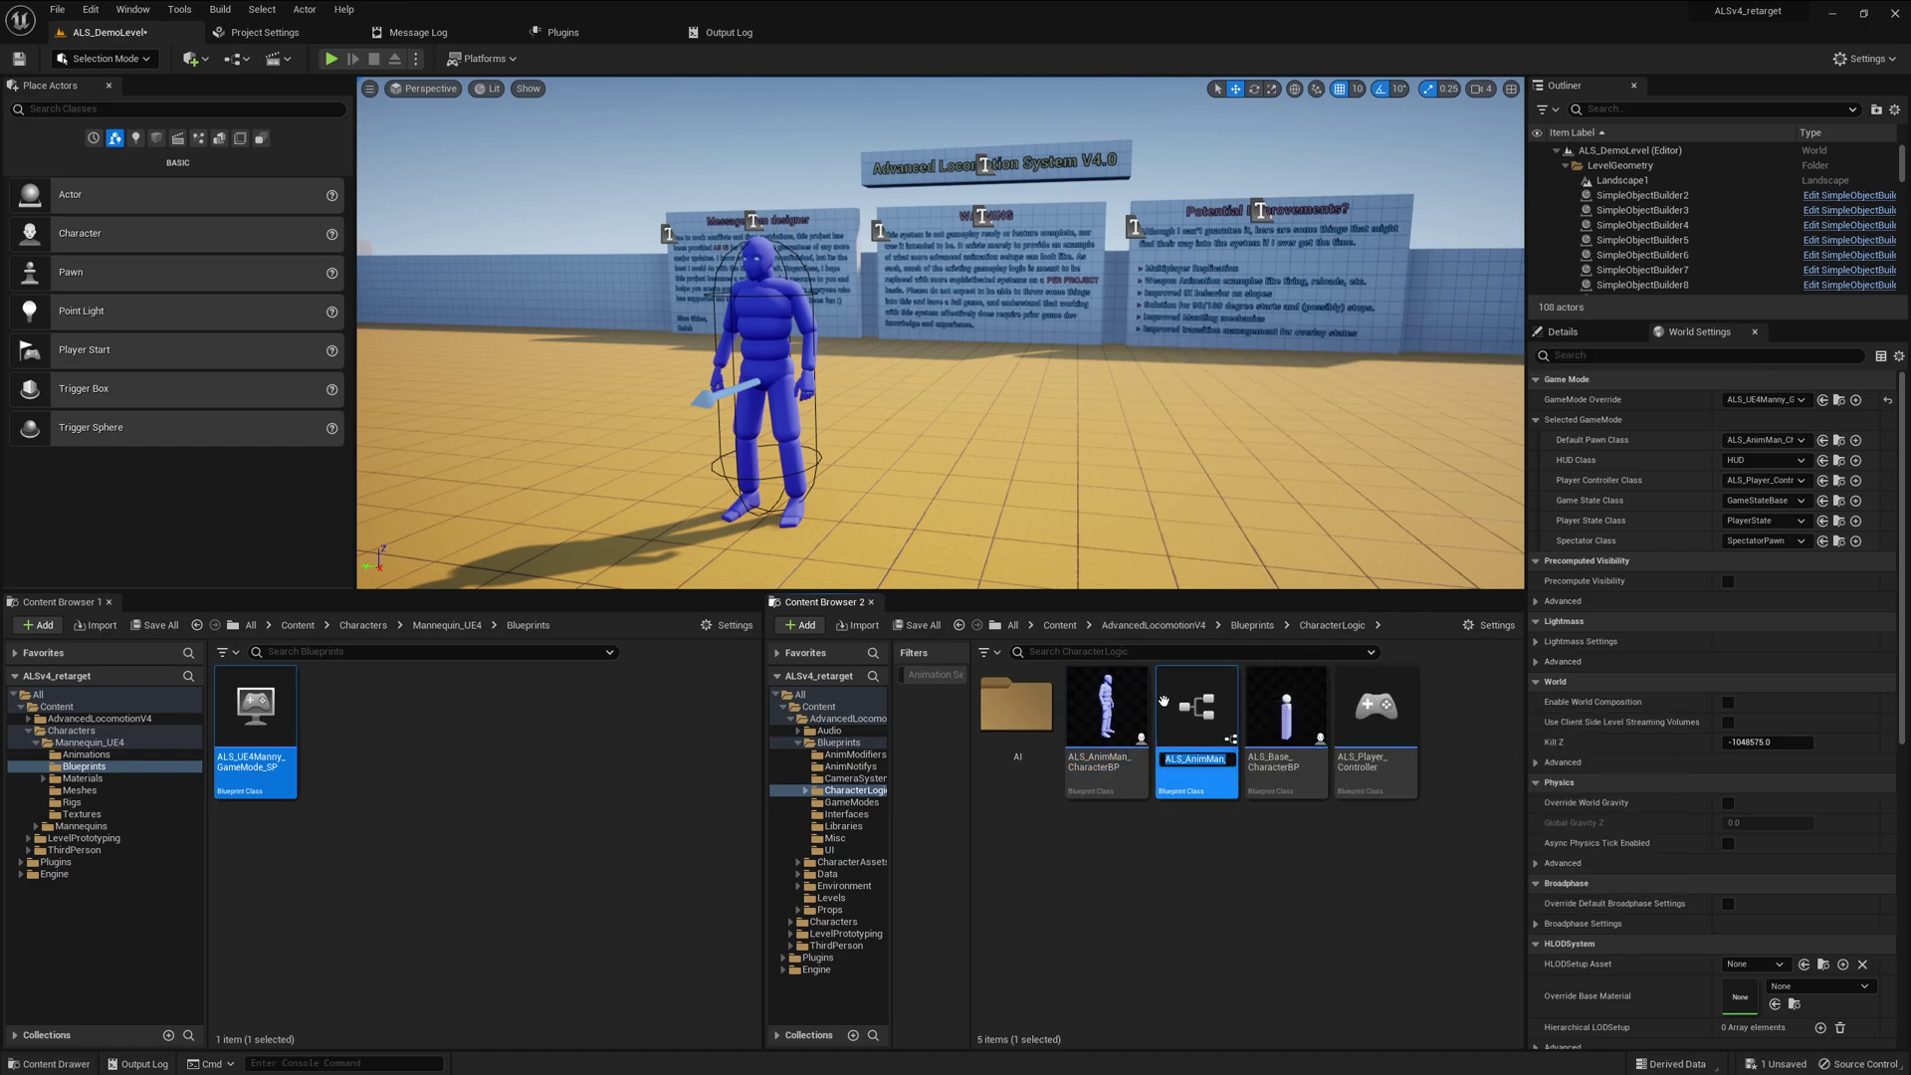
{"action": "key", "text": "Return"}
{"action": "left_click_drag", "start_coordinate": [1164, 701], "coordinate": [430, 761]}
{"action": "left_click", "coordinate": [459, 770]}
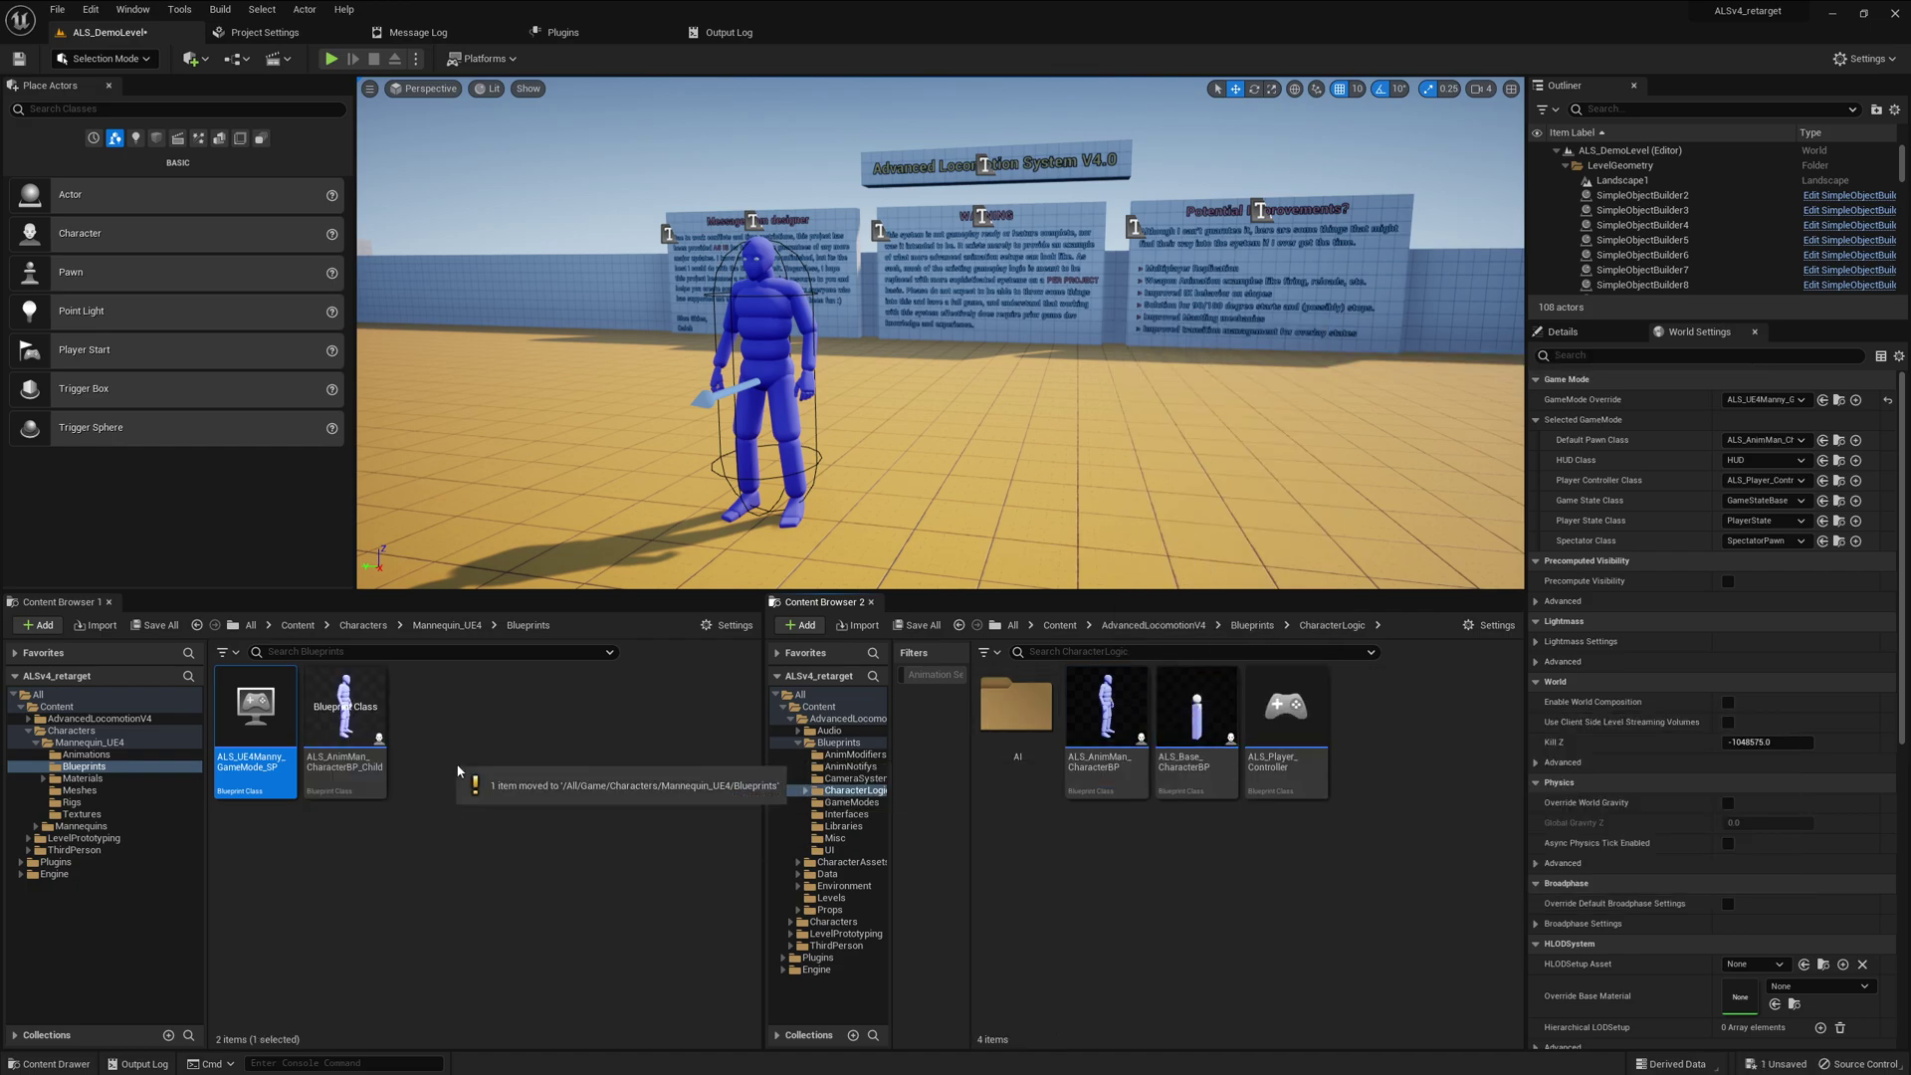
Rename the child character blueprint to ALS_UE4Manny_AnimMan_CharacterBP
{"action": "left_click", "coordinate": [346, 708]}
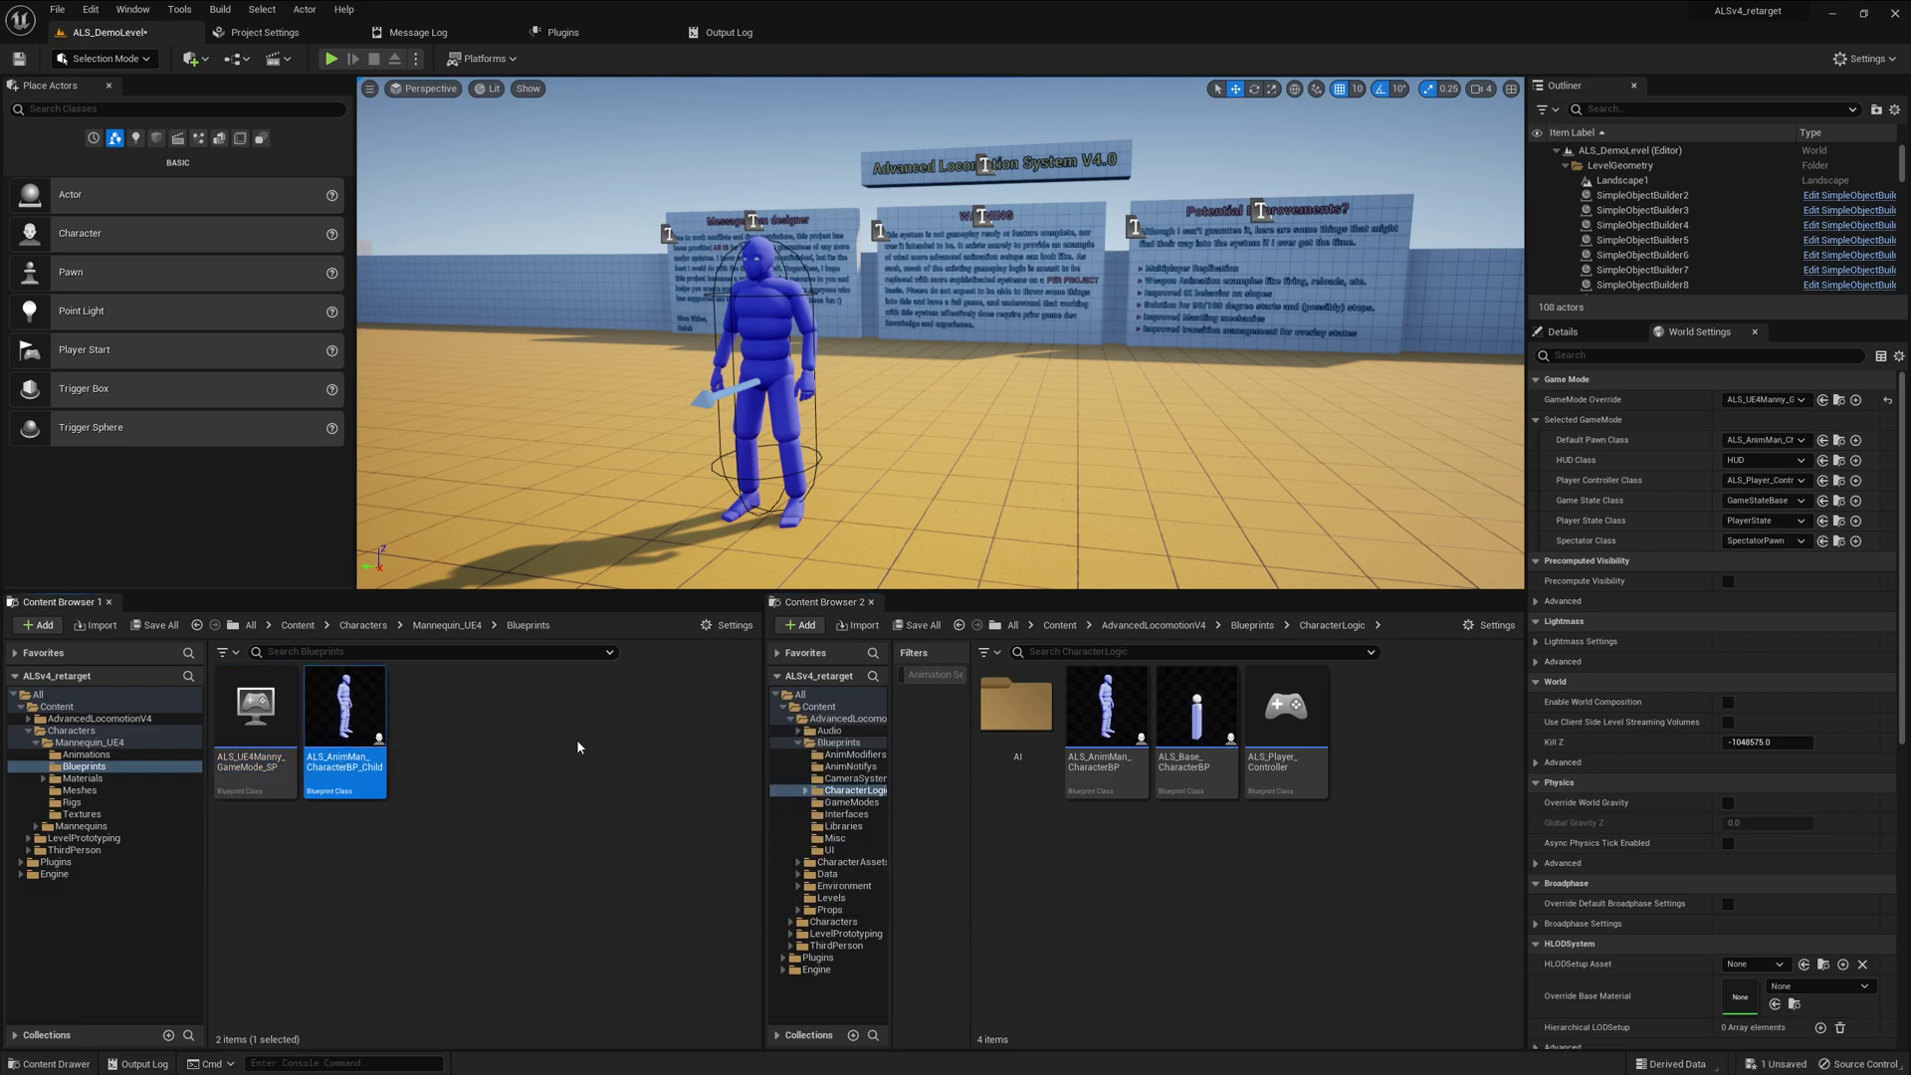
{"action": "key", "text": "F2"}
{"action": "type", "text": "UE4Manny"}
{"action": "key", "text": "End"}
{"action": "key", "text": "BackSpace"}
{"action": "key", "text": "BackSpace"}
{"action": "key", "text": "BackSpace"}
{"action": "key", "text": "BackSpace"}
{"action": "key", "text": "BackSpace"}
{"action": "key", "text": "BackSpace"}
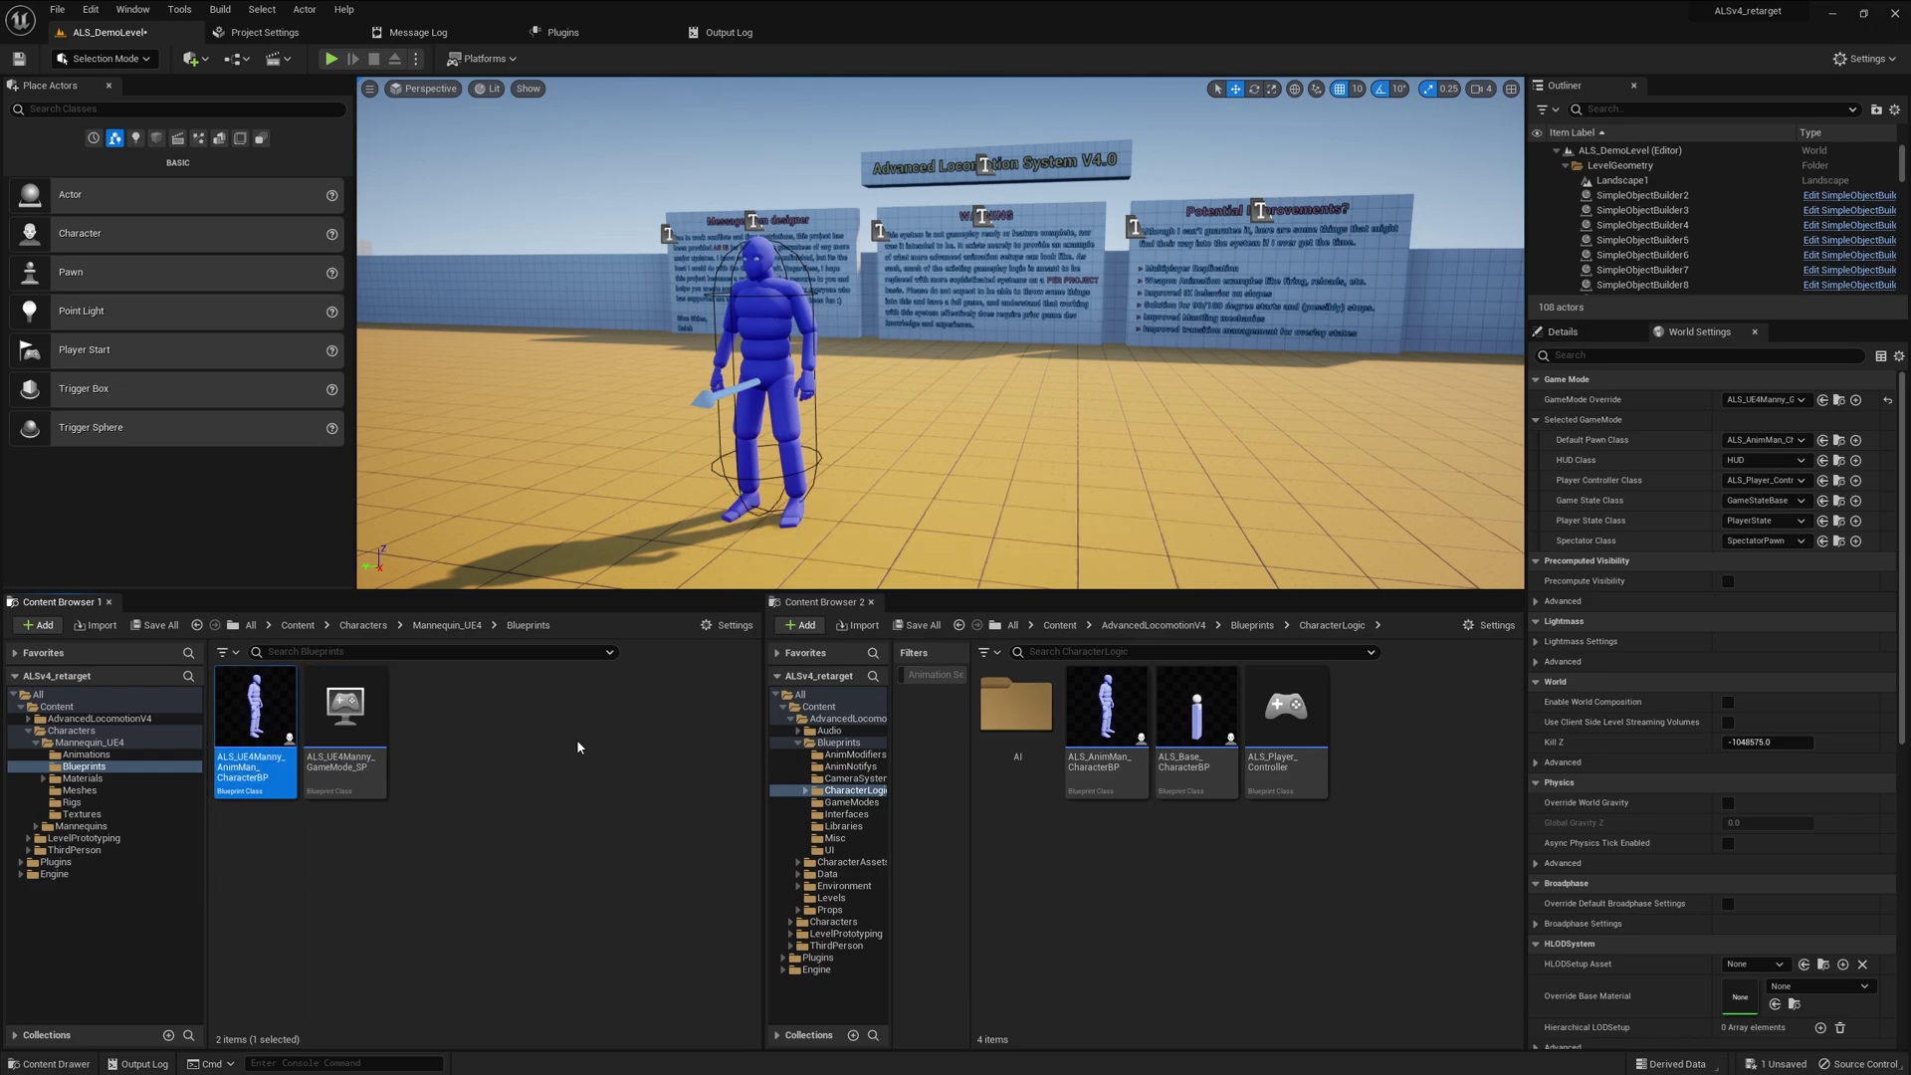
Set the game mode's Default Pawn Class to ALS_UE4Manny_AnimMan_CharacterBP and save all changes
{"action": "left_click", "coordinate": [1823, 440]}
{"action": "key", "text": "ctrl+shift+s"}
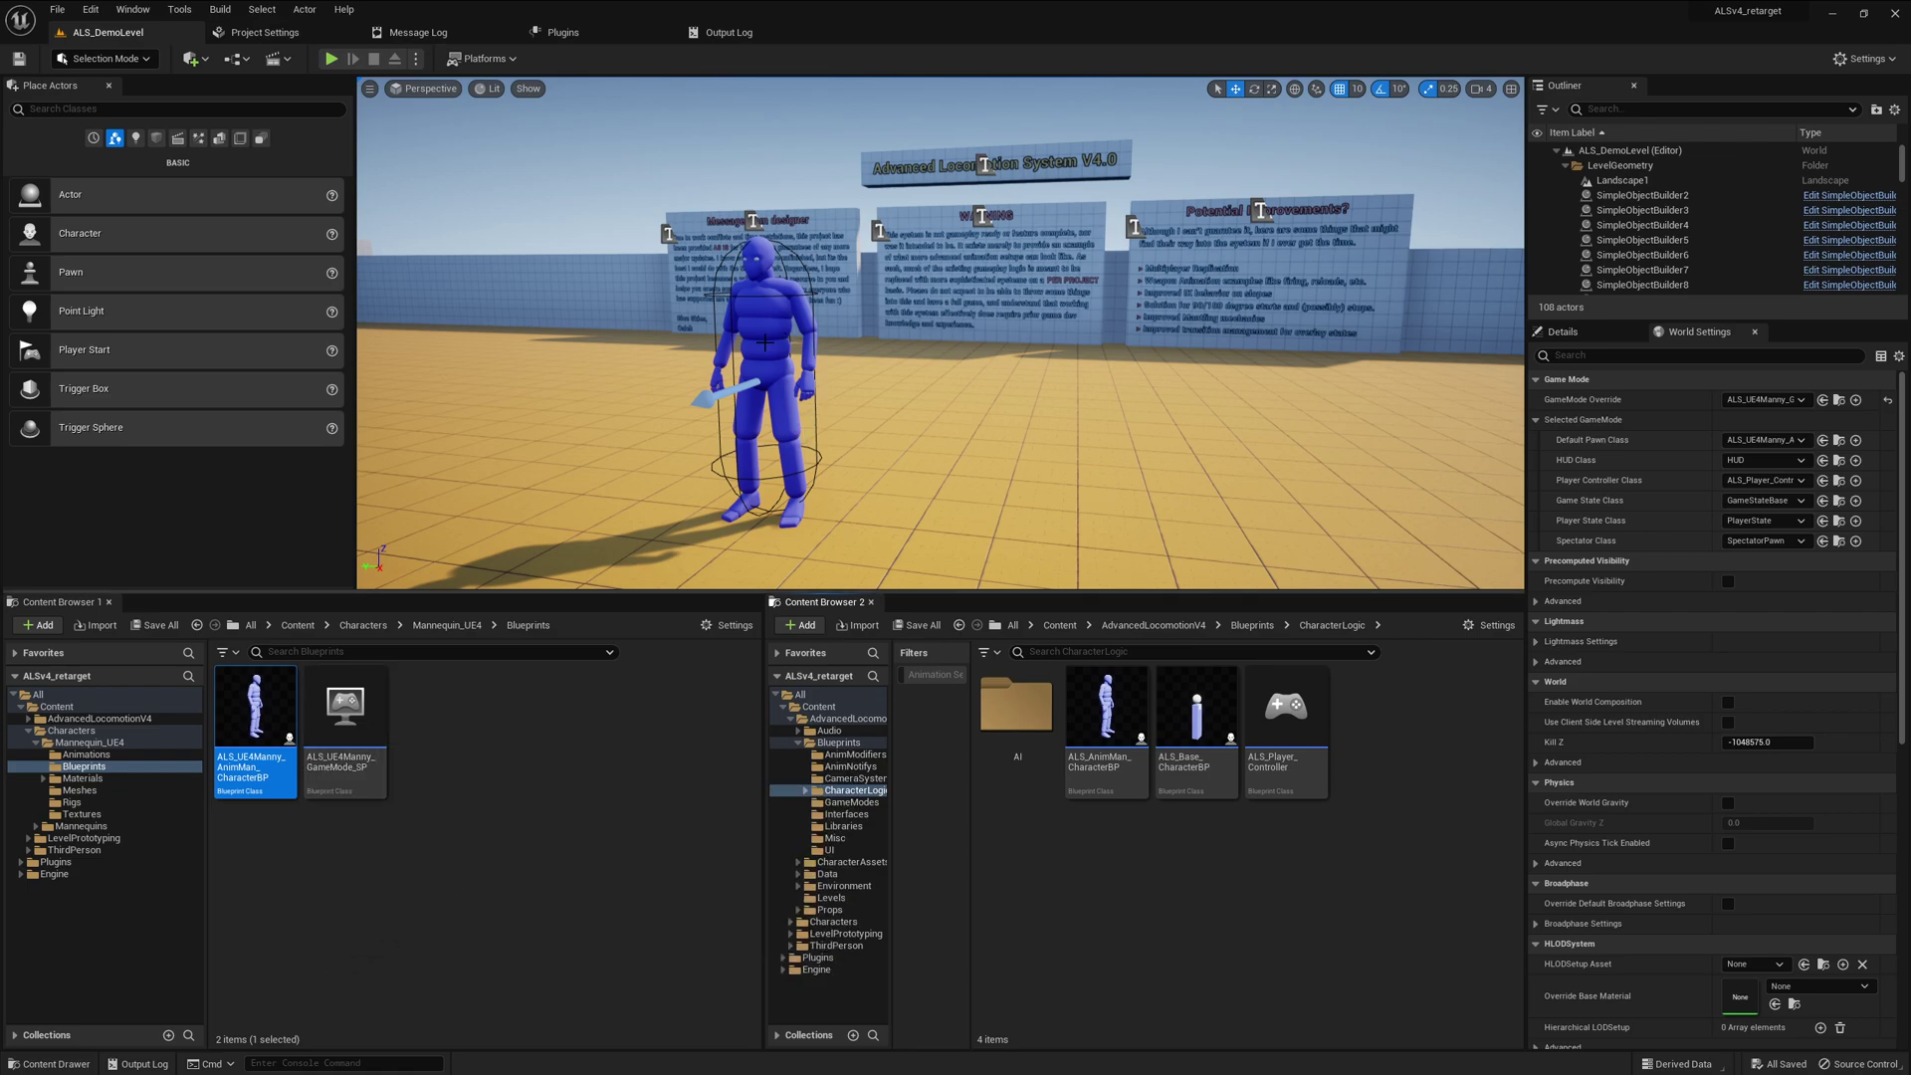
Replace the ALS_AnimMan_CharacterBP character in front of the text walls with a Player Start snapped to the floor
{"action": "left_click", "coordinate": [737, 388]}
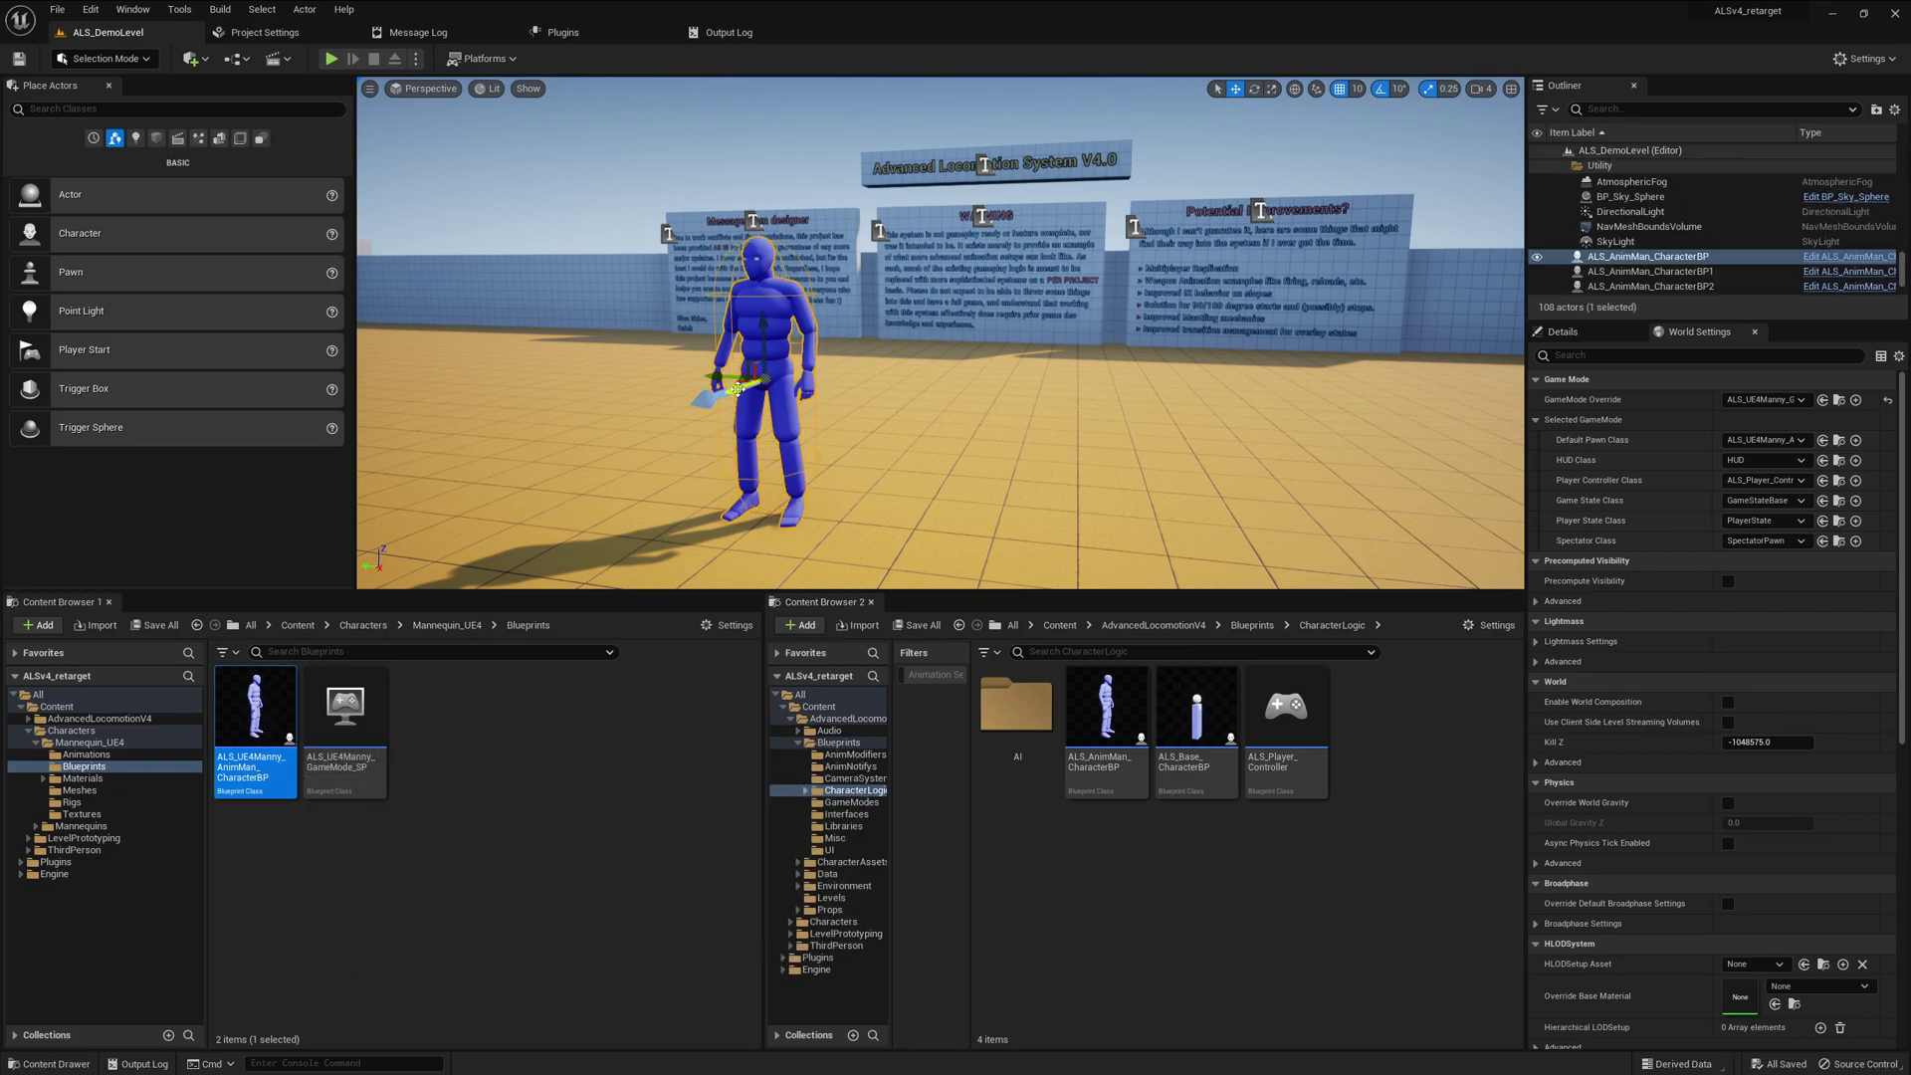
{"action": "key", "text": "Delete"}
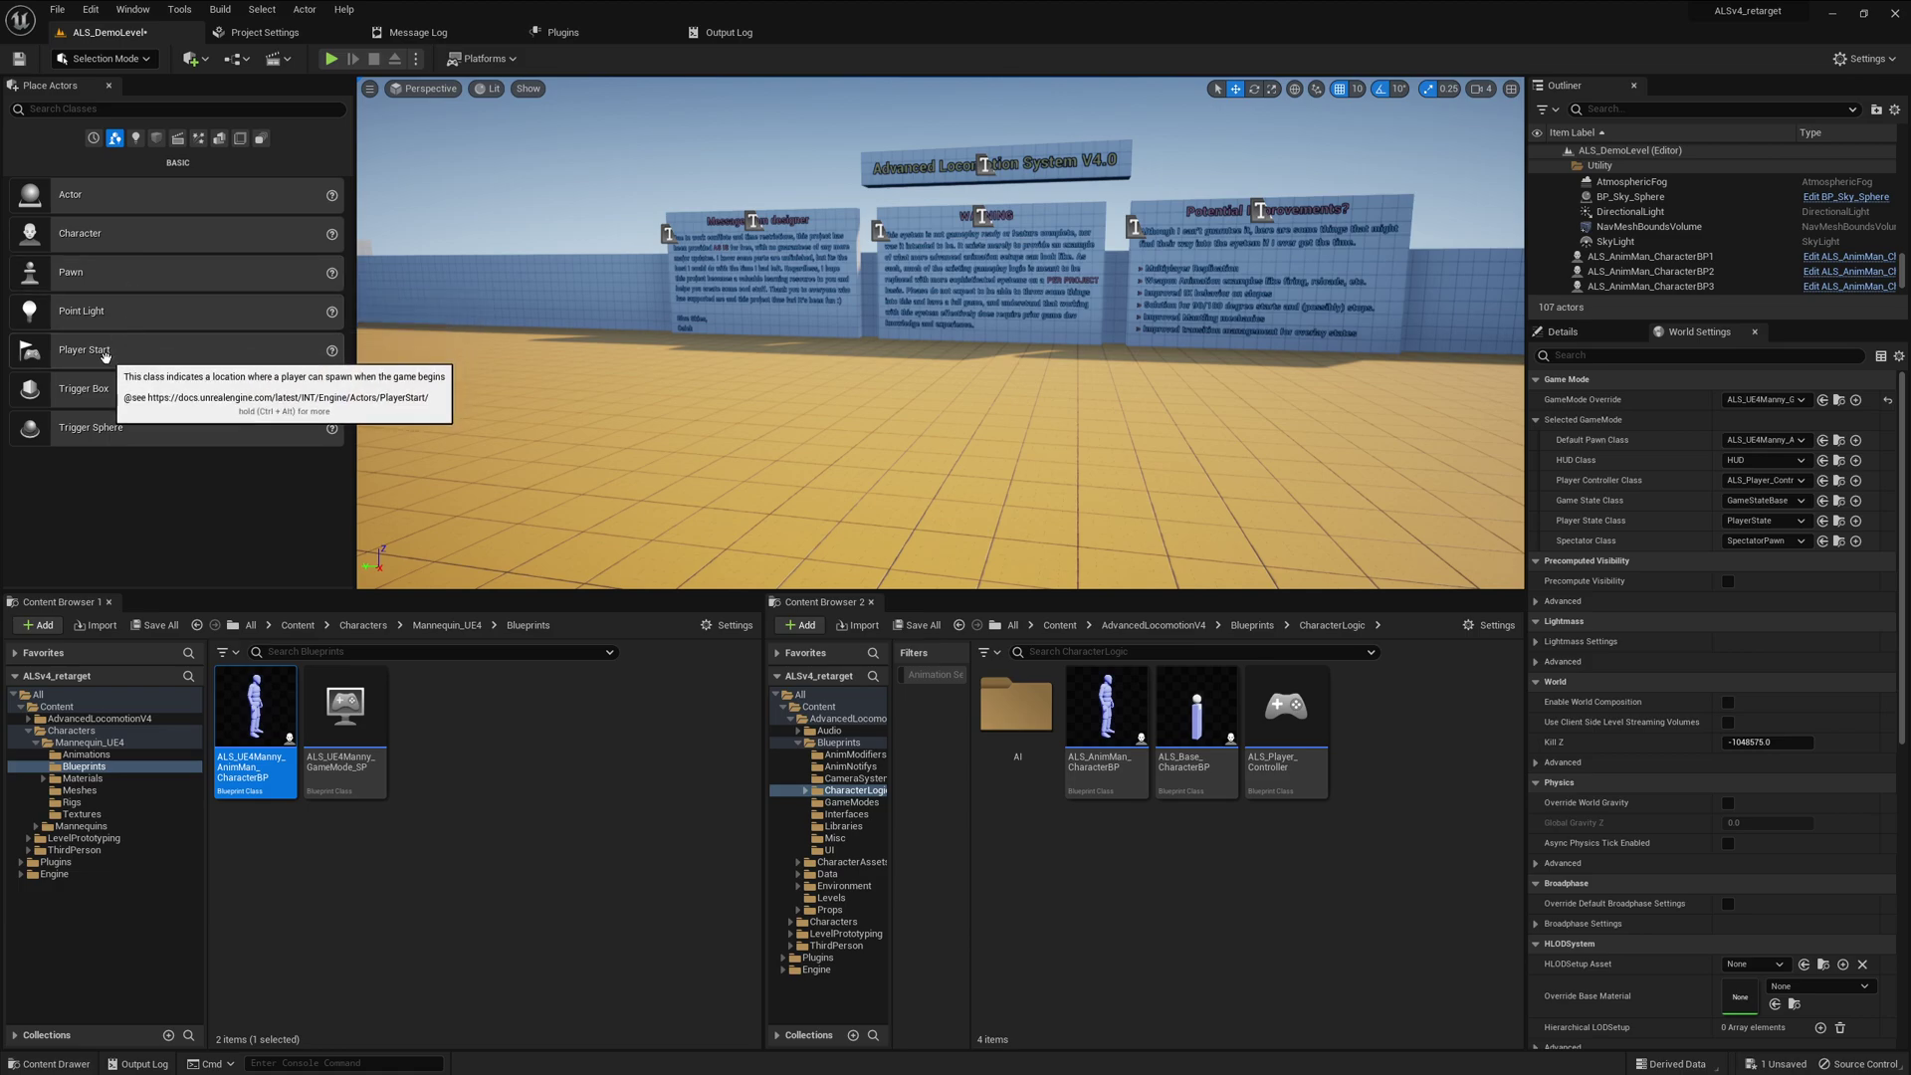
{"action": "left_click_drag", "start_coordinate": [106, 355], "coordinate": [1006, 344]}
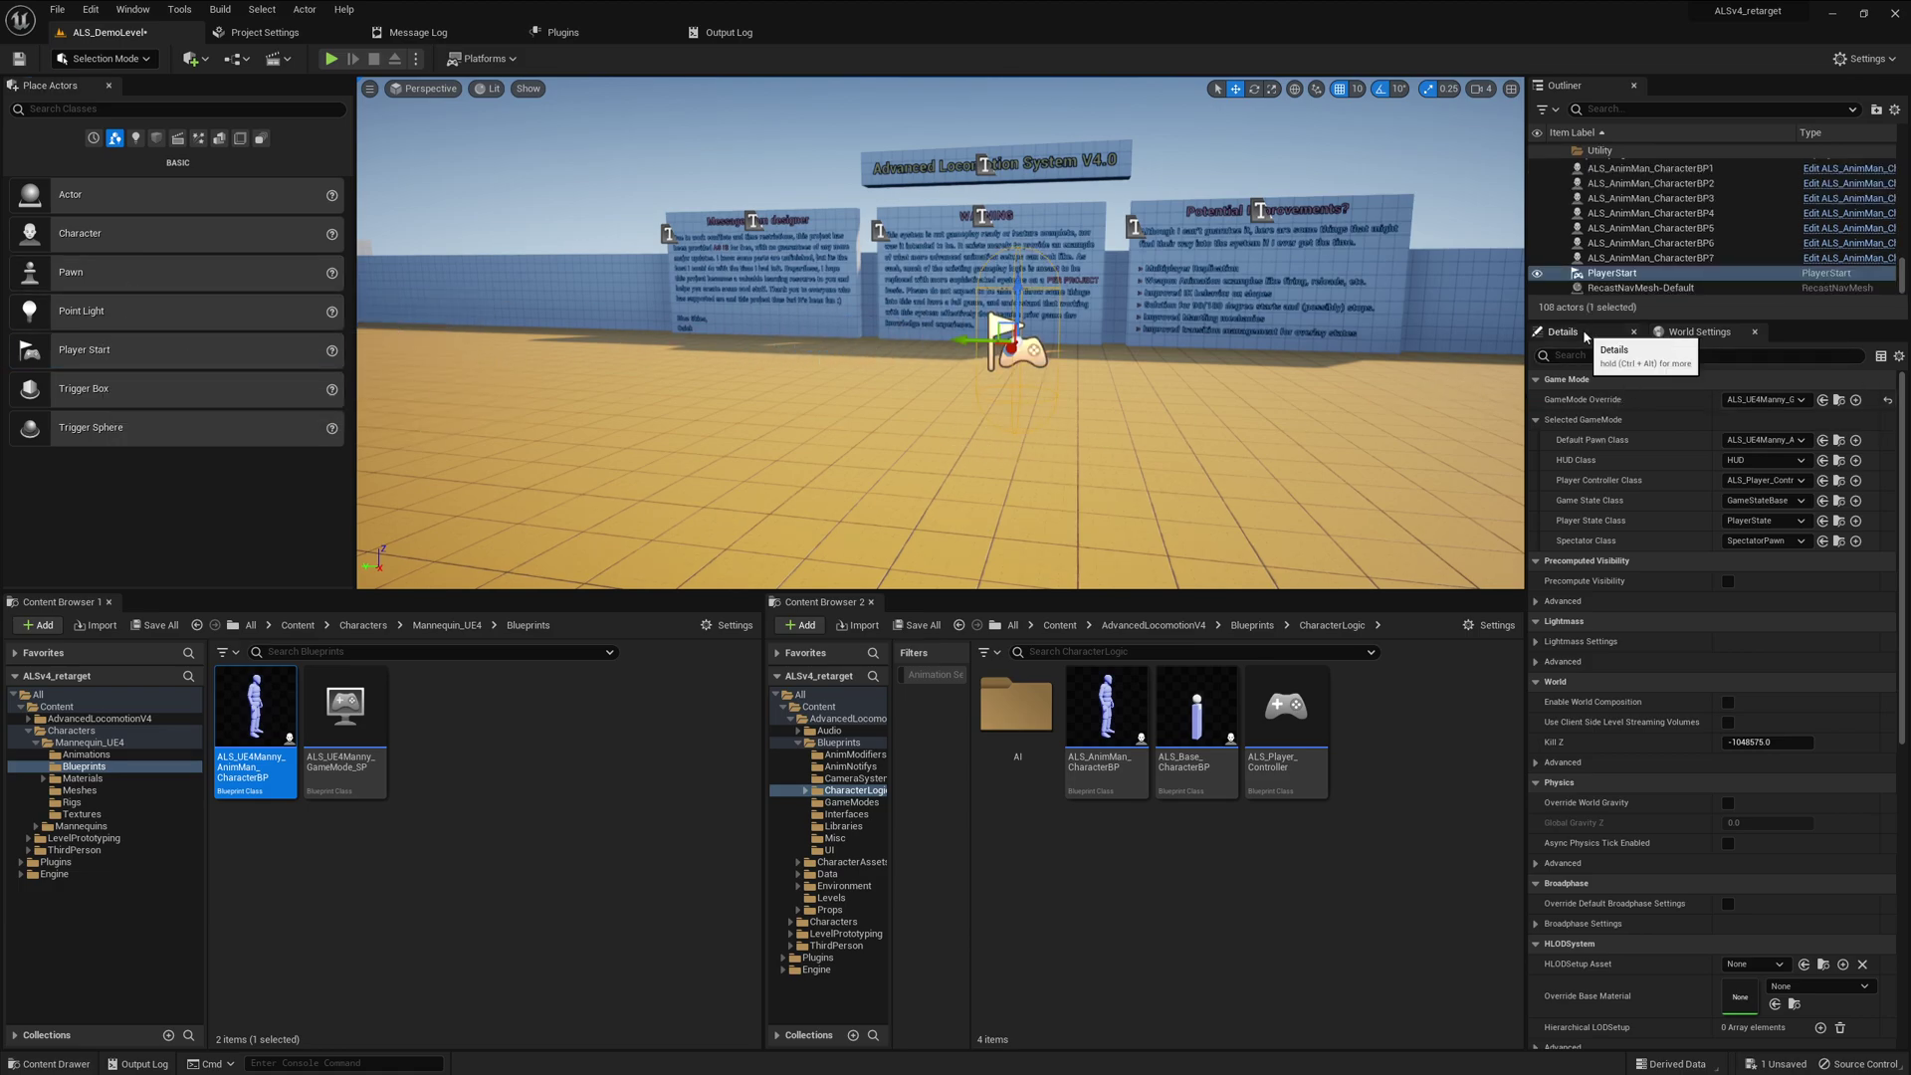
{"action": "left_click_drag", "start_coordinate": [1001, 339], "coordinate": [842, 209]}
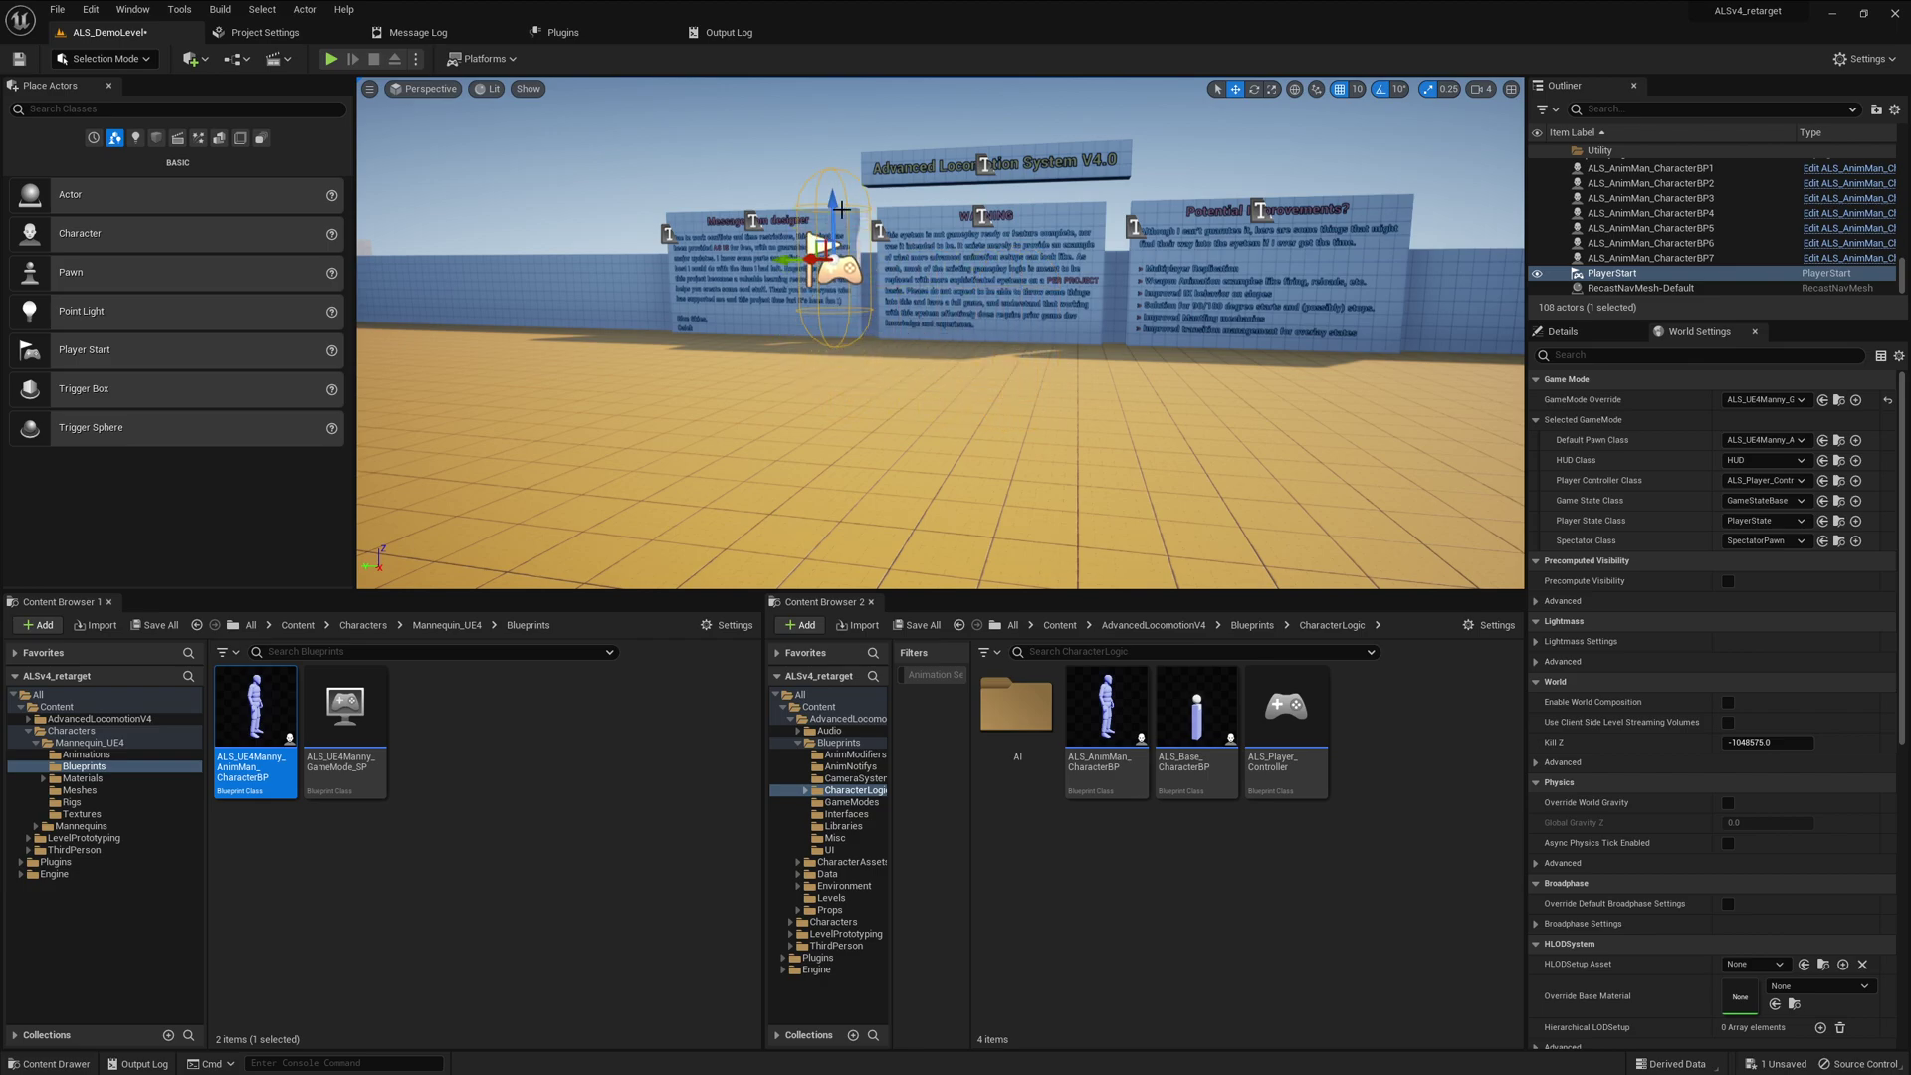
{"action": "key", "text": "End"}
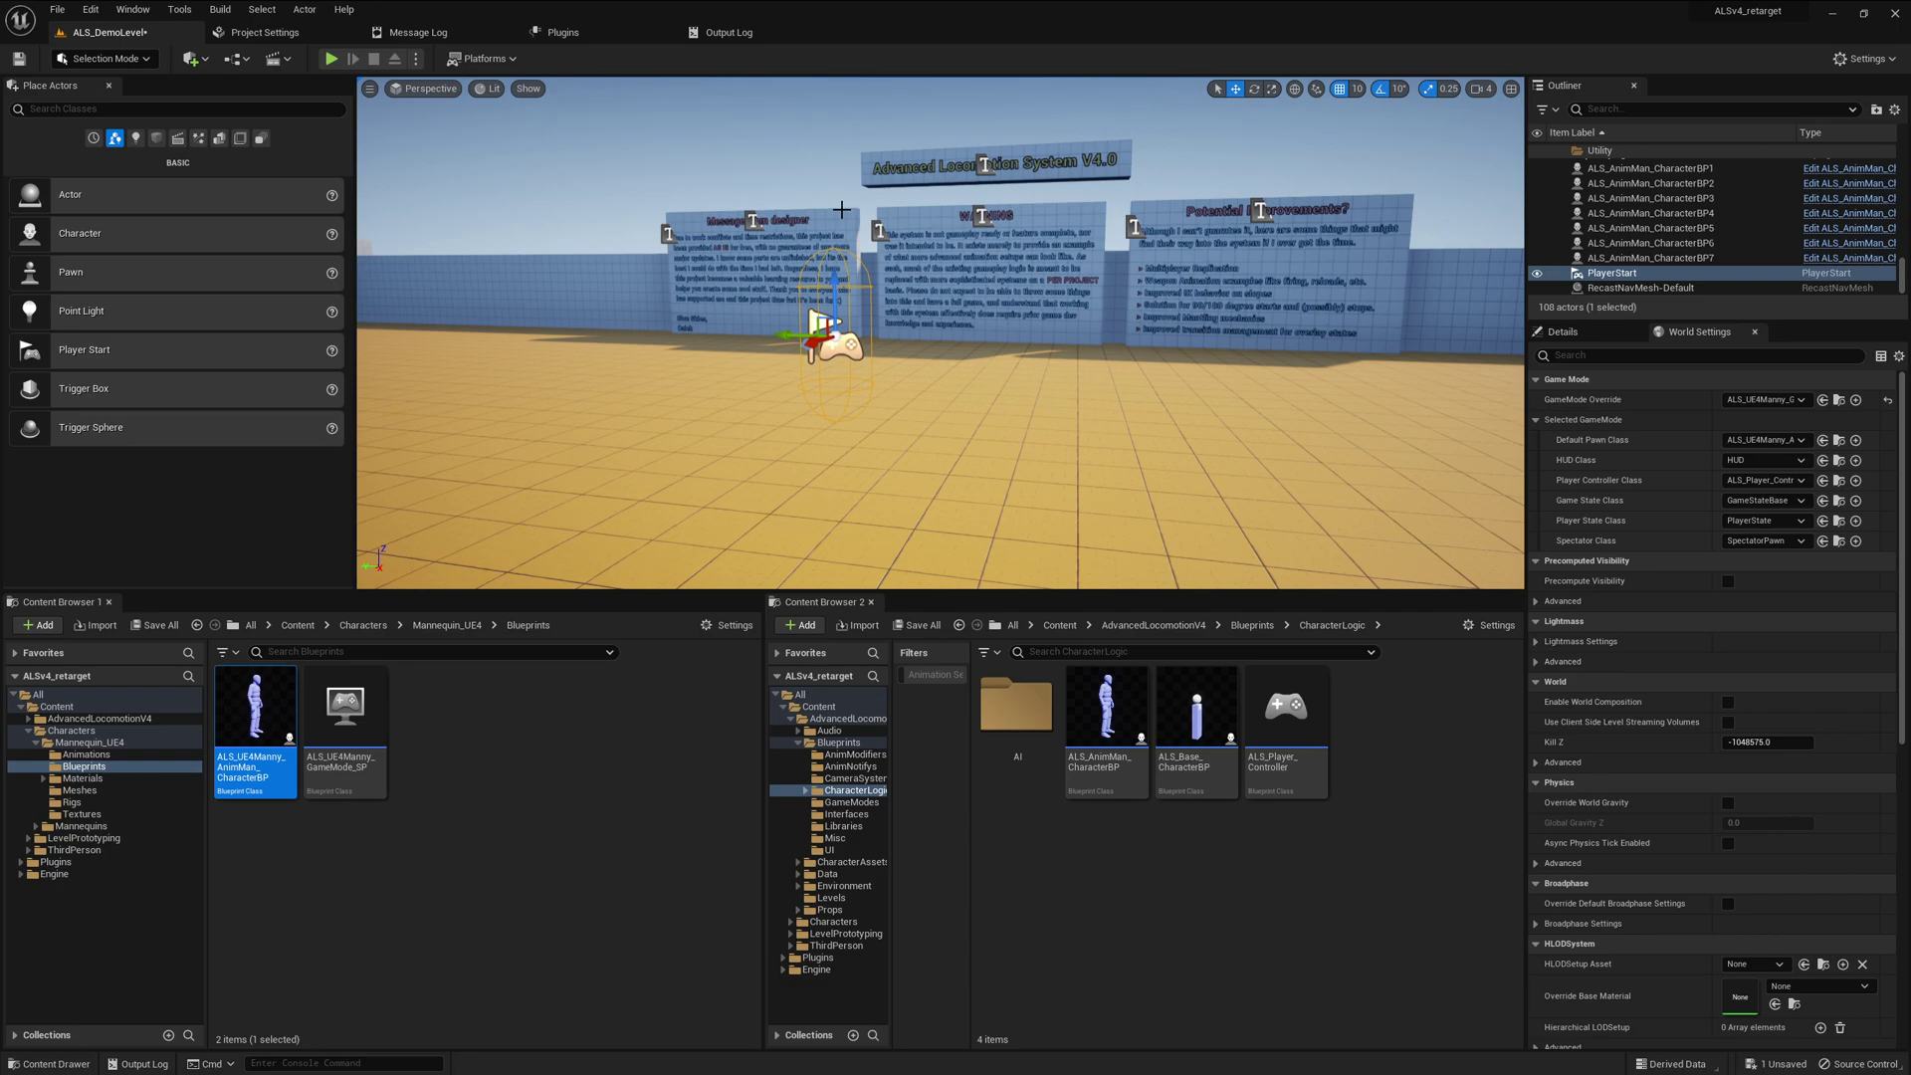
Play the level to check where the character spawns, then stop the session
{"action": "key", "text": "alt+p"}
{"action": "key", "text": "w"}
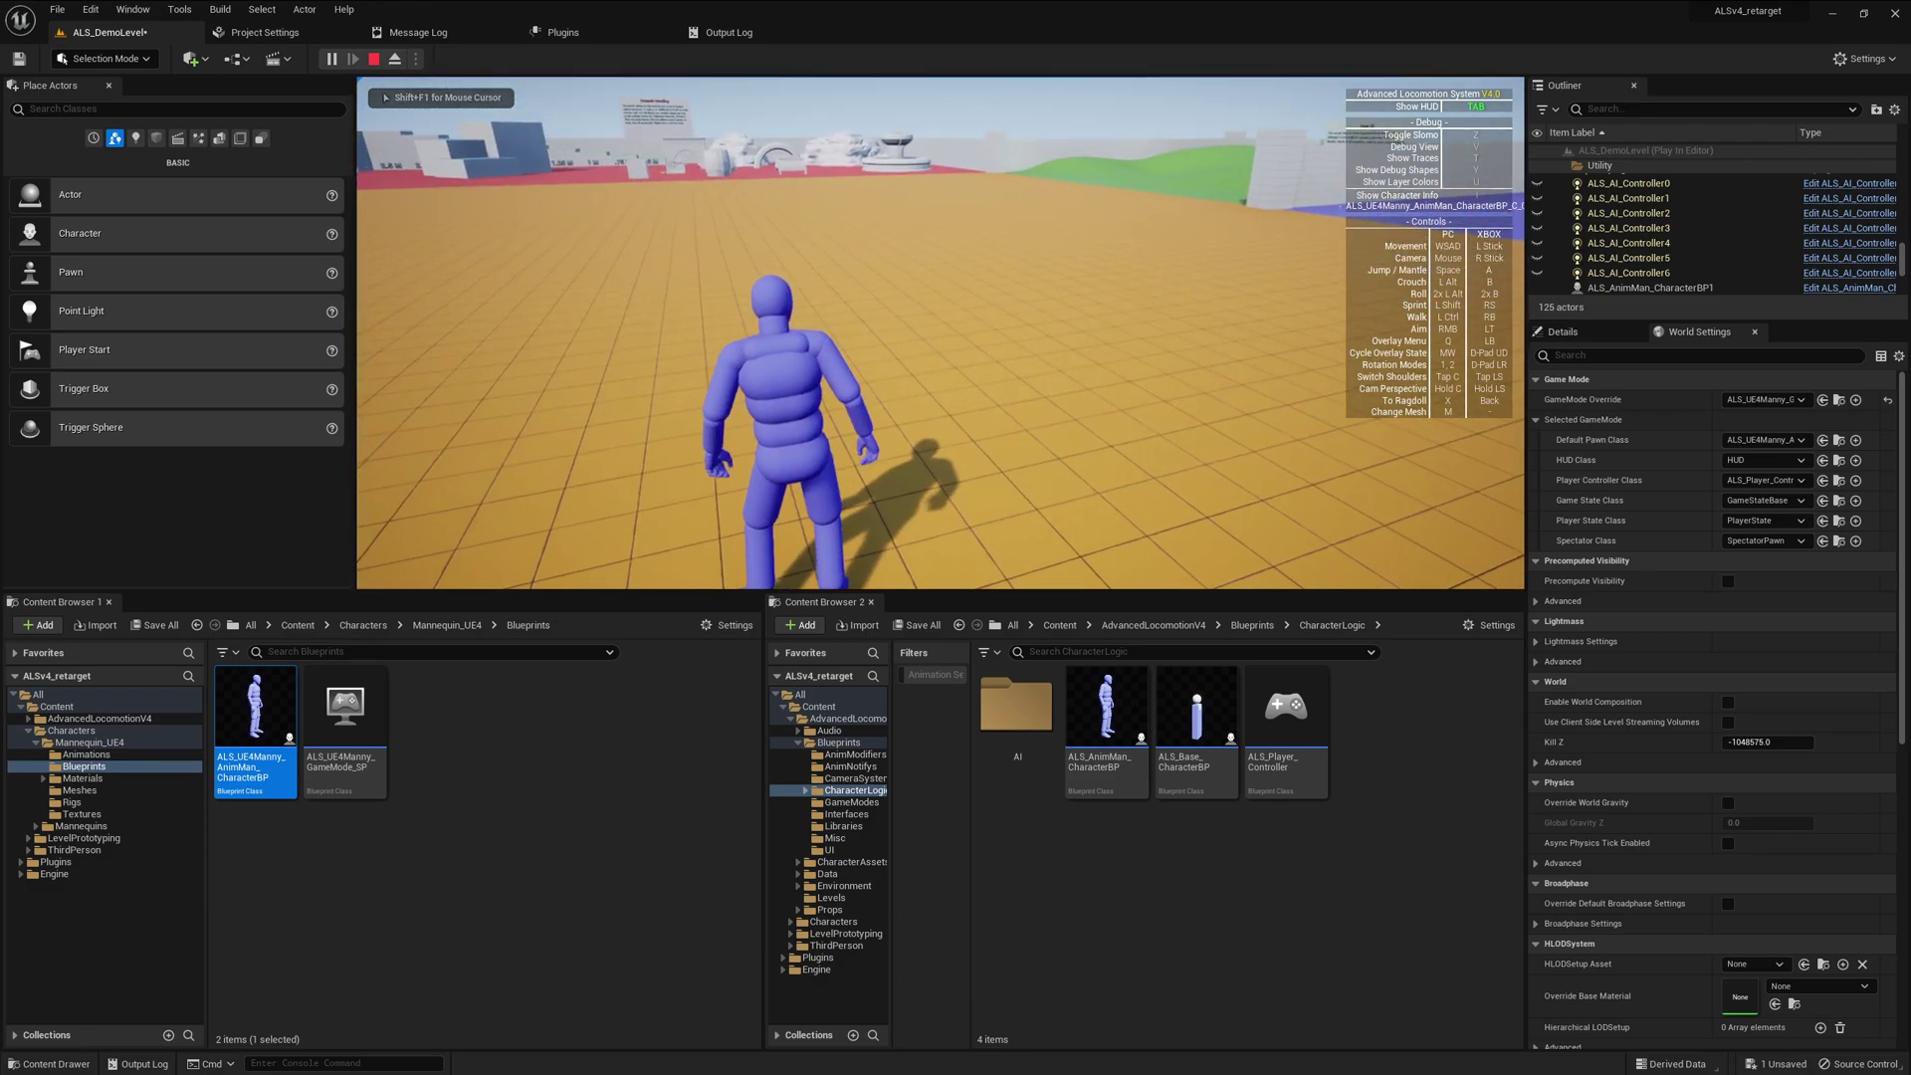
{"action": "key", "text": "Escape"}
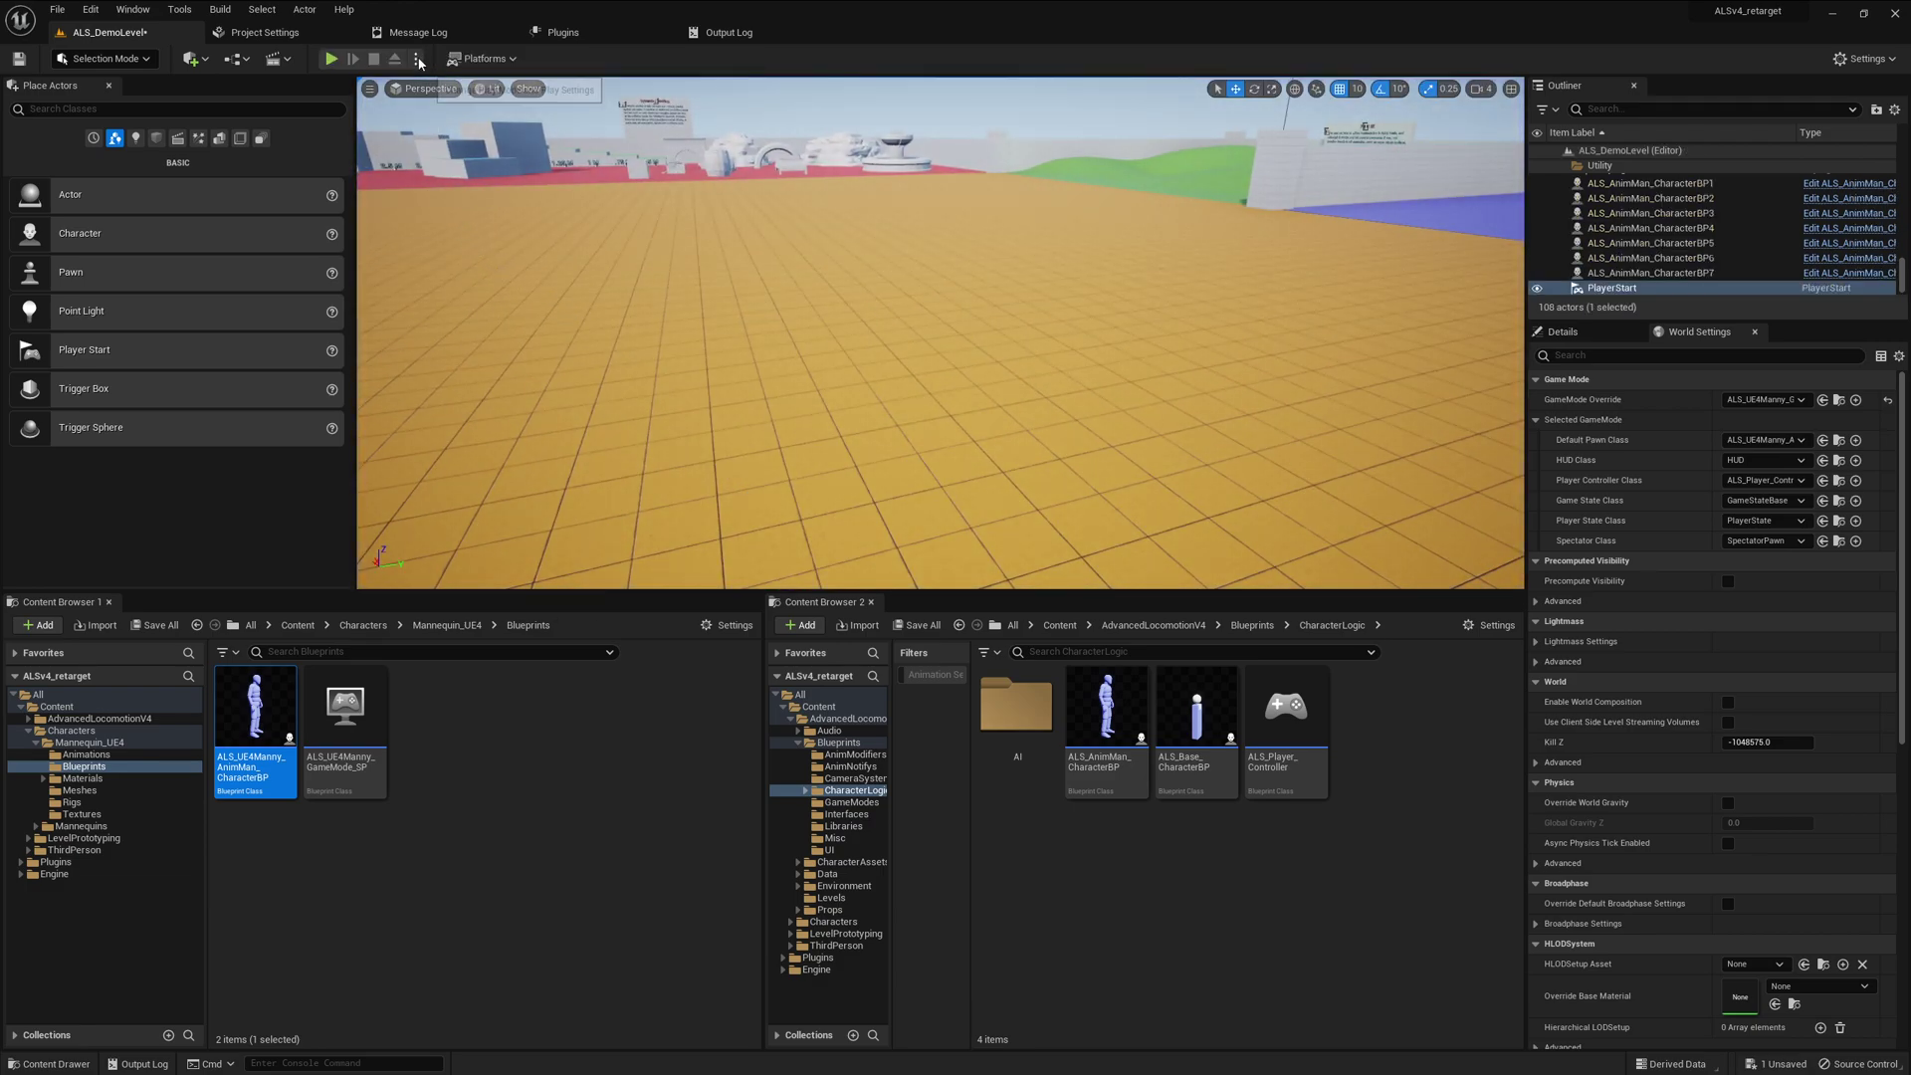
Set the player to spawn at Current Camera Location and test-play the level from a different view
{"action": "left_click", "coordinate": [418, 59]}
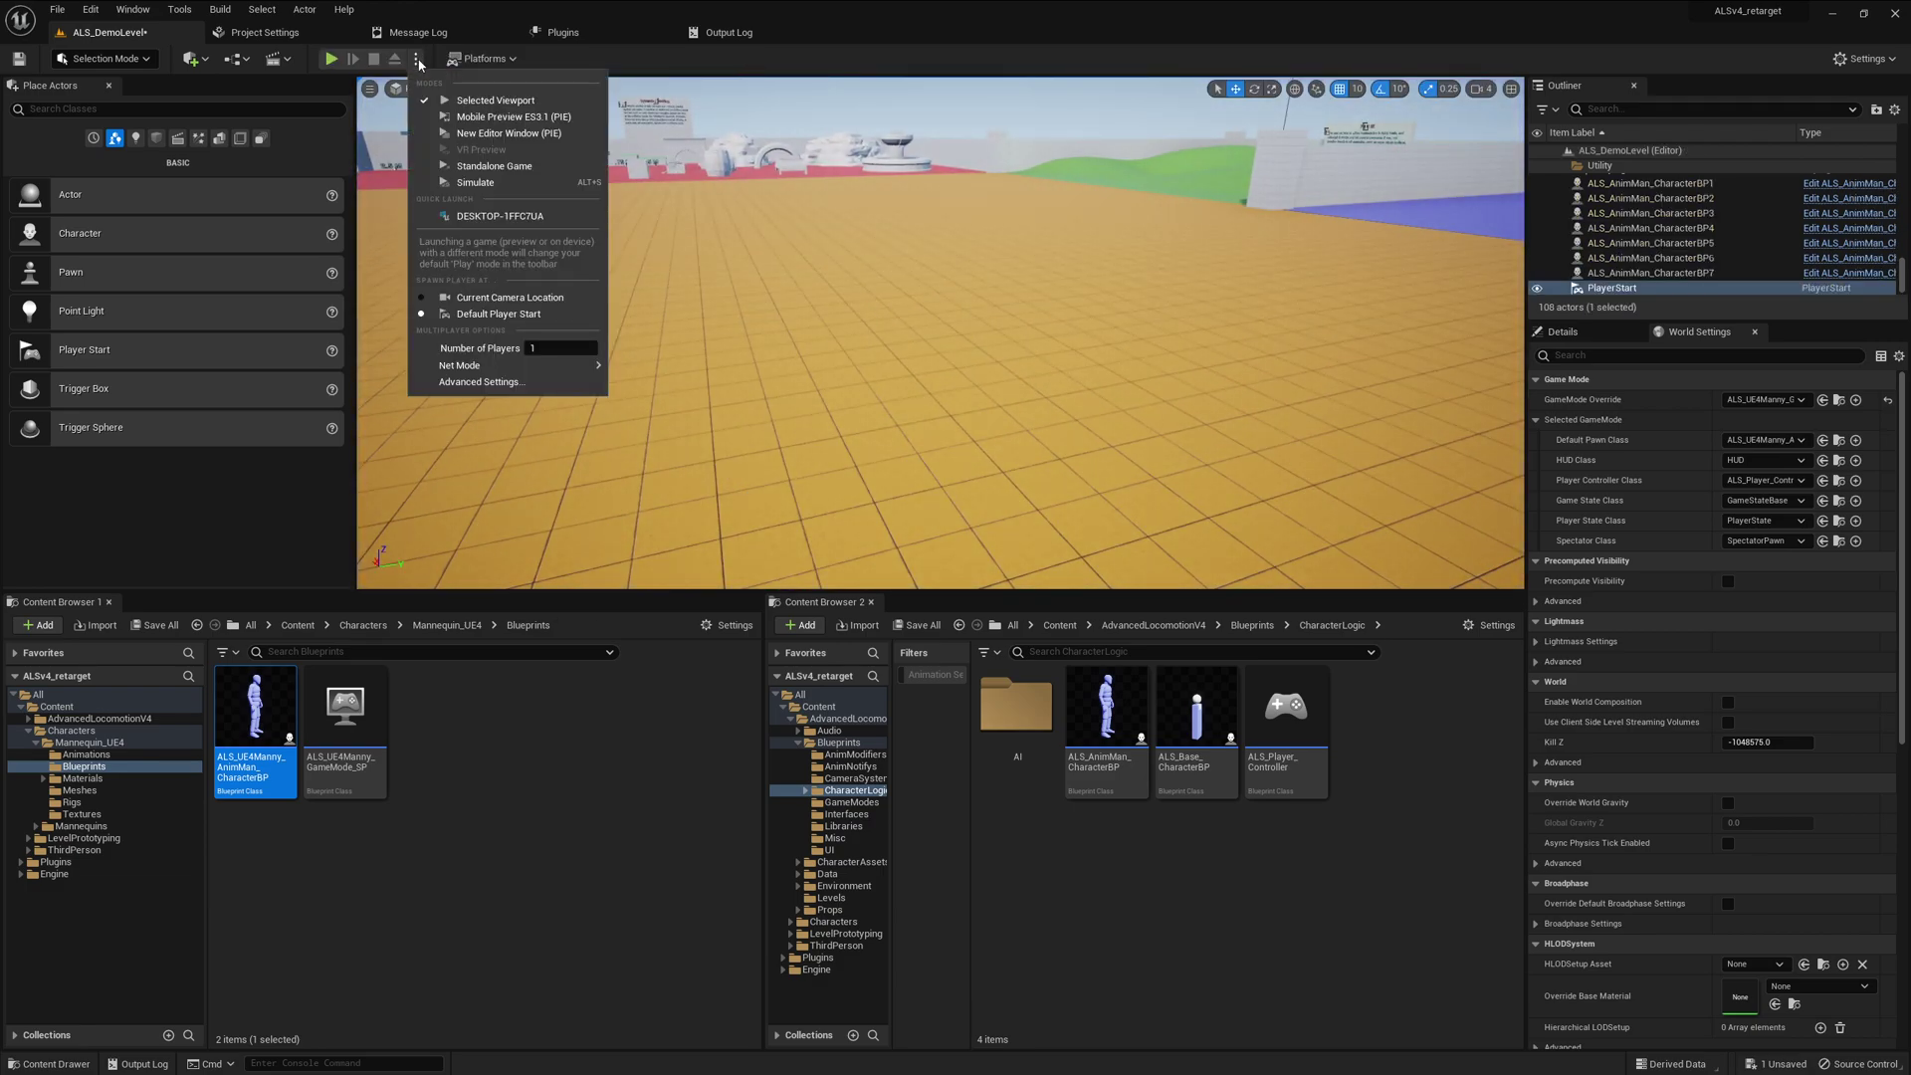
{"action": "left_click", "coordinate": [489, 302]}
{"action": "right_click_drag", "start_coordinate": [489, 302], "coordinate": [448, 327]}
{"action": "key", "text": "w"}
{"action": "key", "text": "s"}
{"action": "key", "text": "alt+p"}
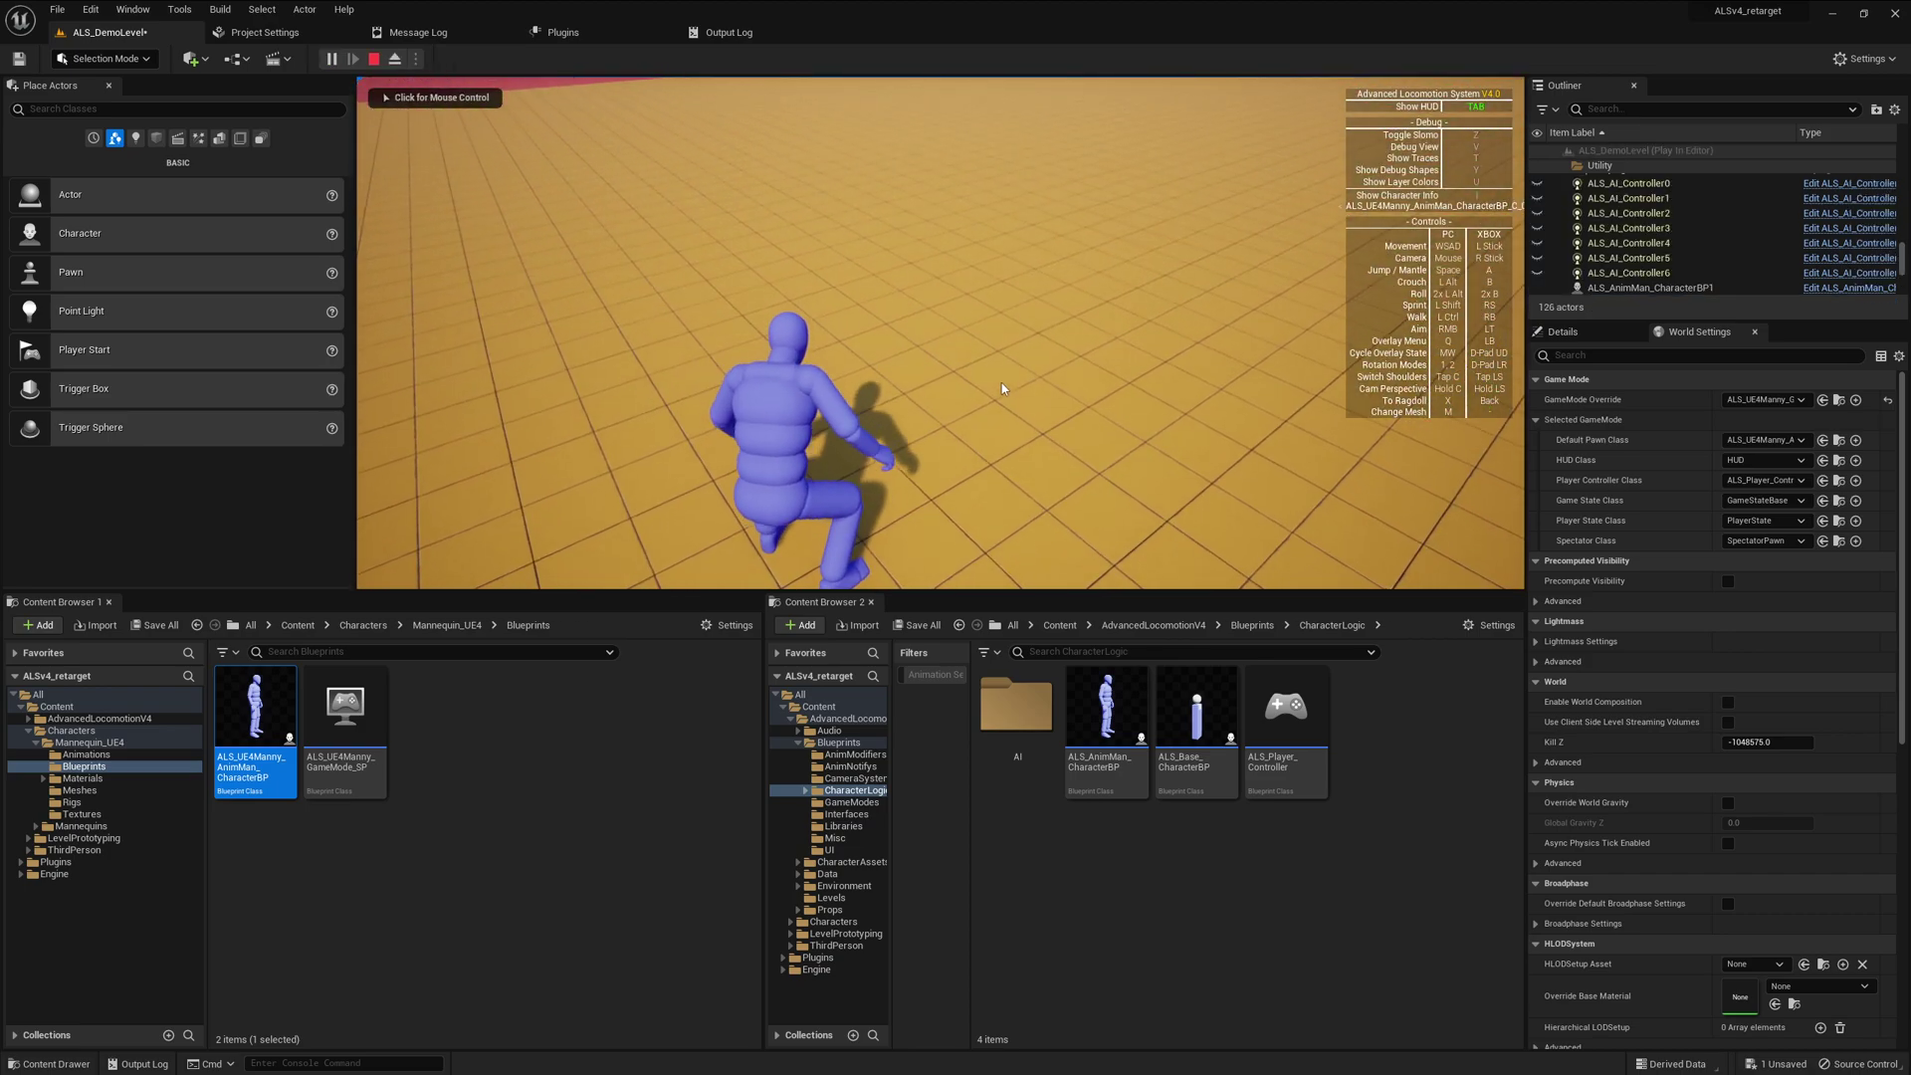
{"action": "key", "text": "Escape"}
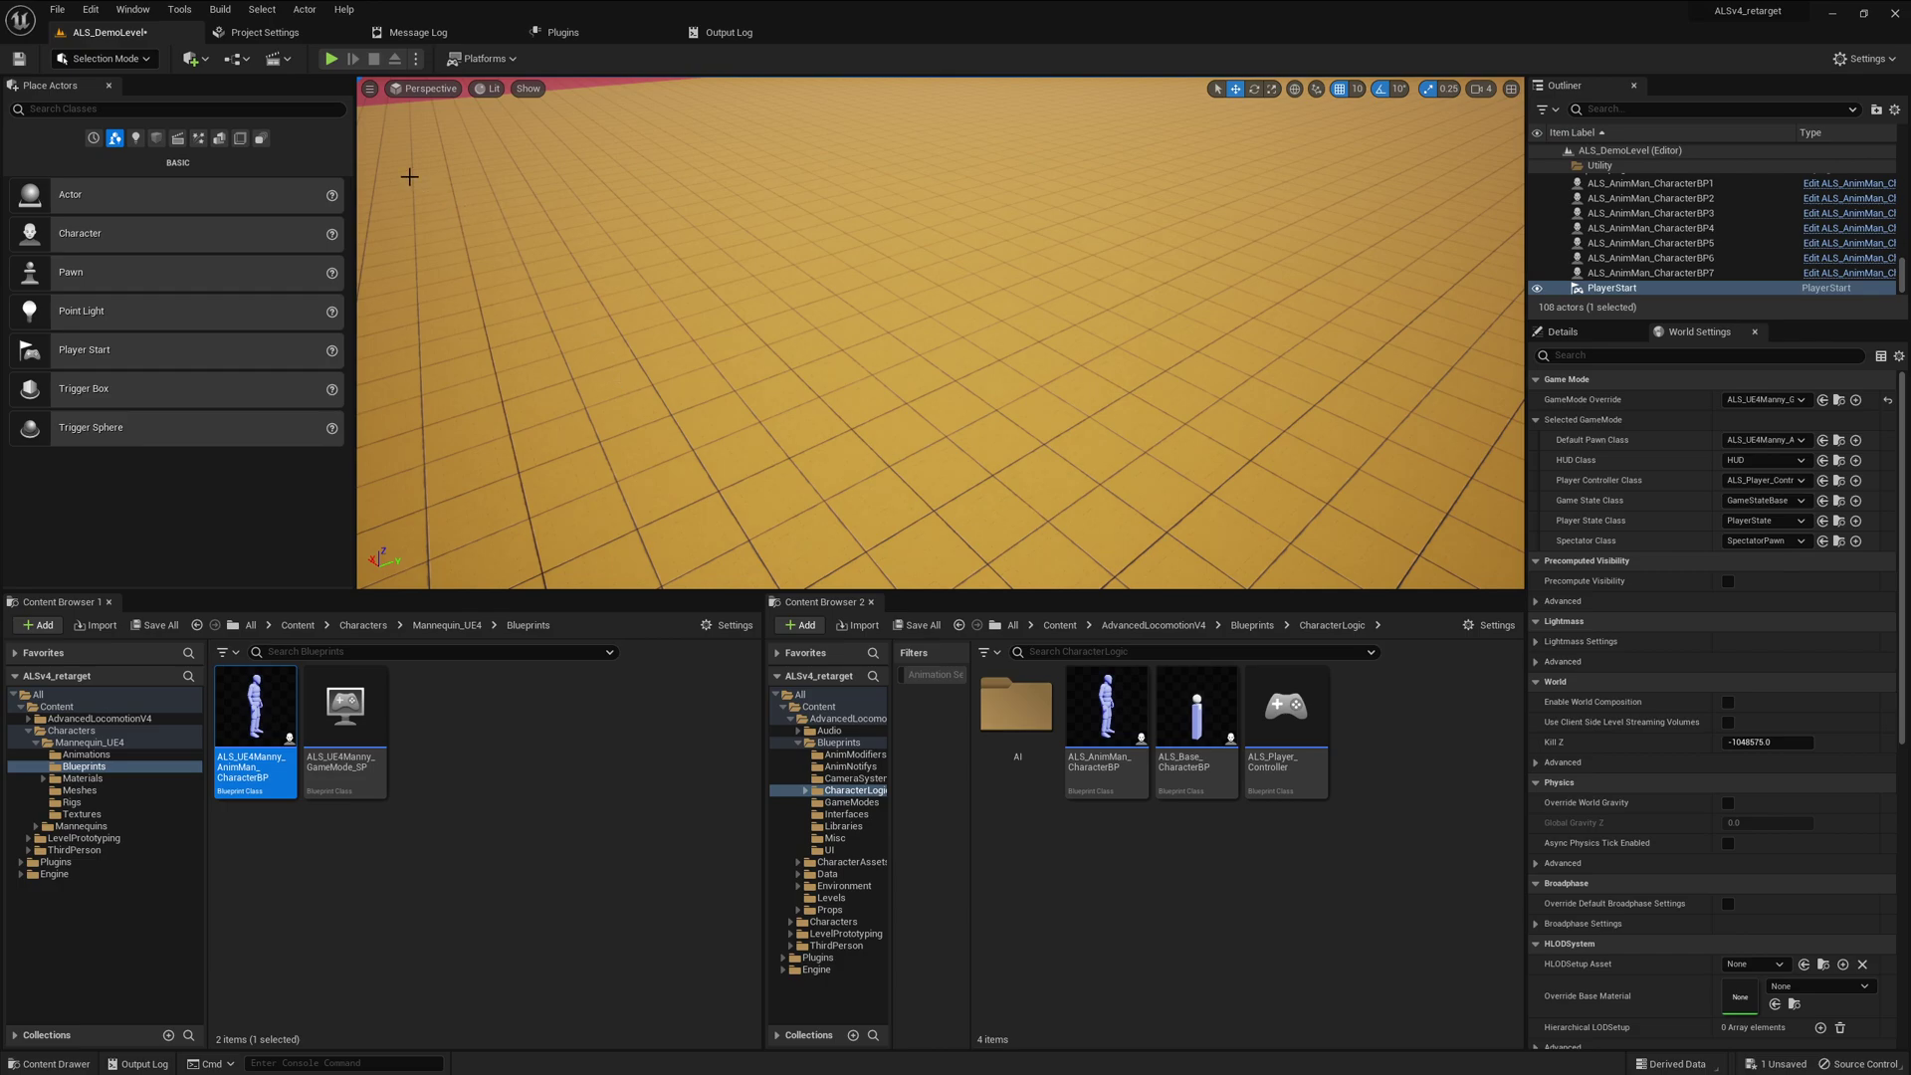
Set the player to spawn at Default Player Start and test-play the level
{"action": "left_click", "coordinate": [416, 60]}
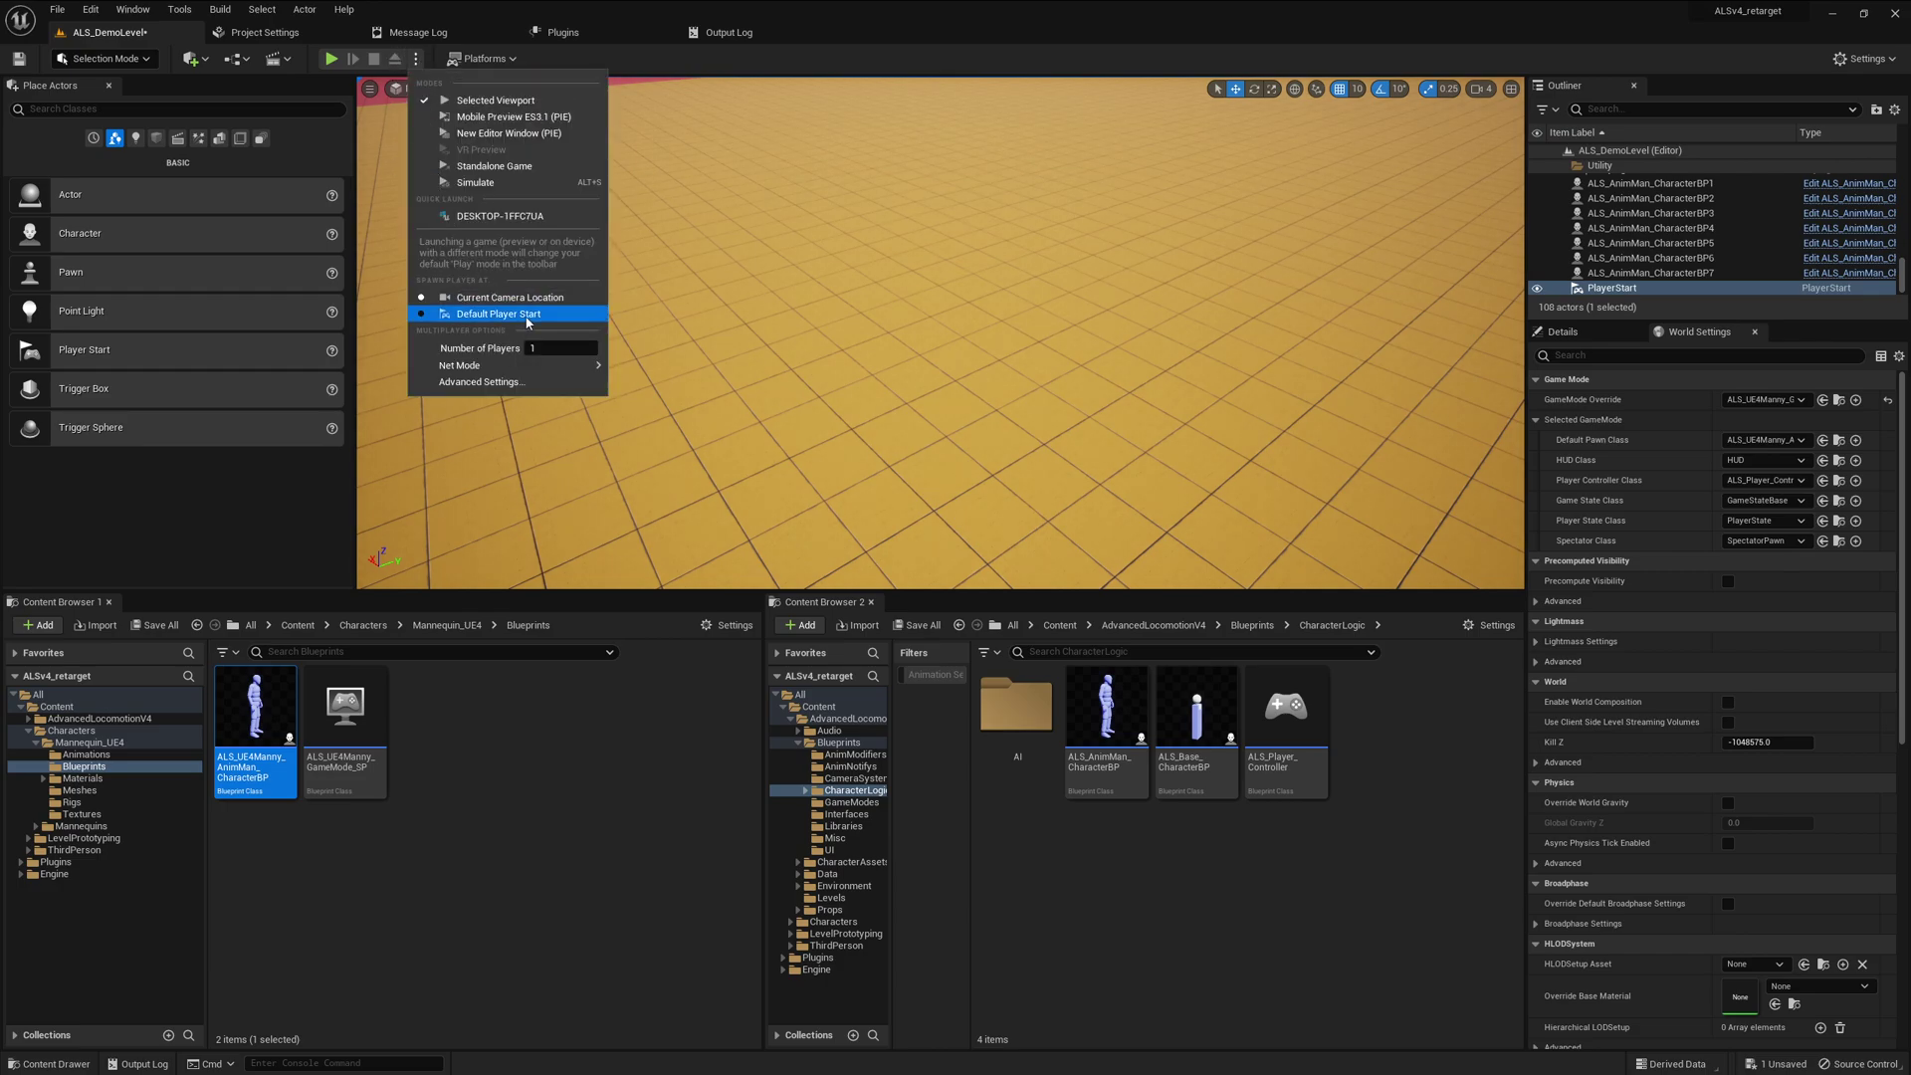
{"action": "left_click", "coordinate": [502, 314]}
{"action": "left_click", "coordinate": [330, 60]}
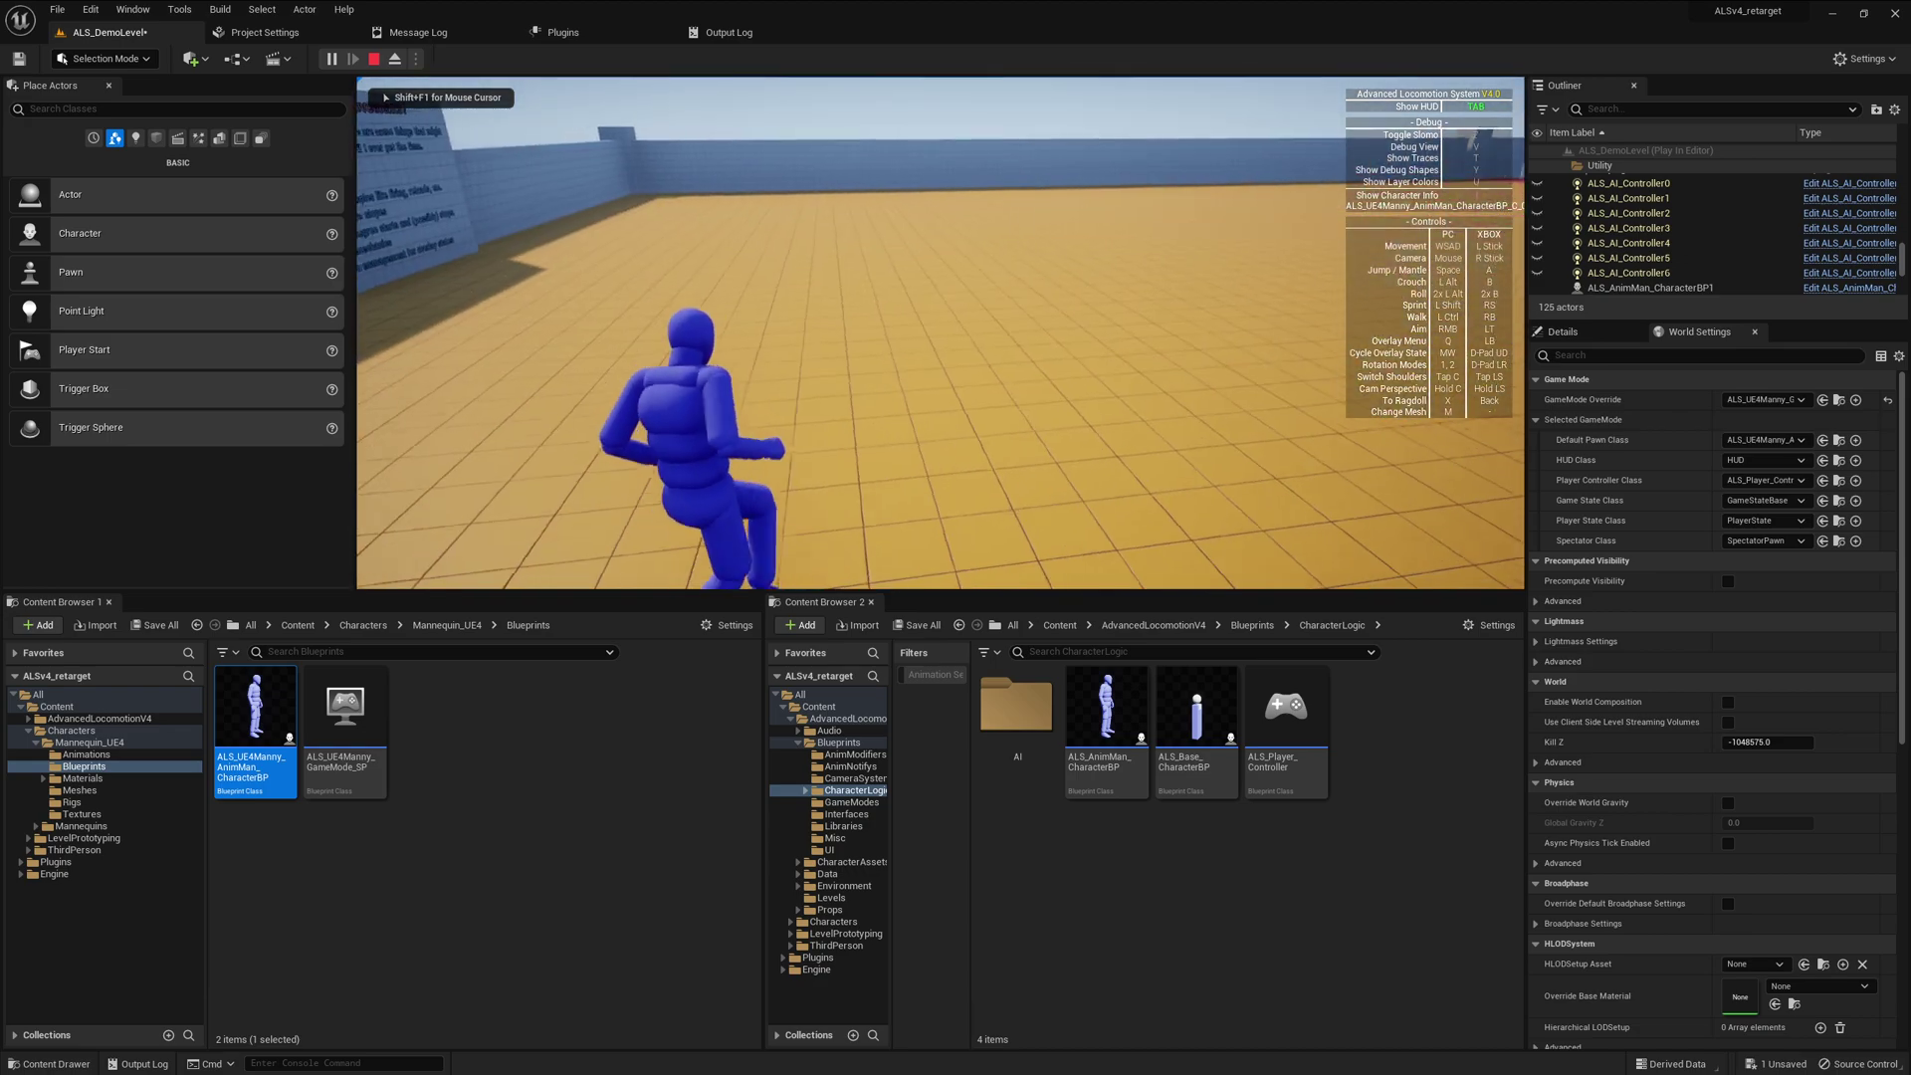
{"action": "key", "text": "Escape"}
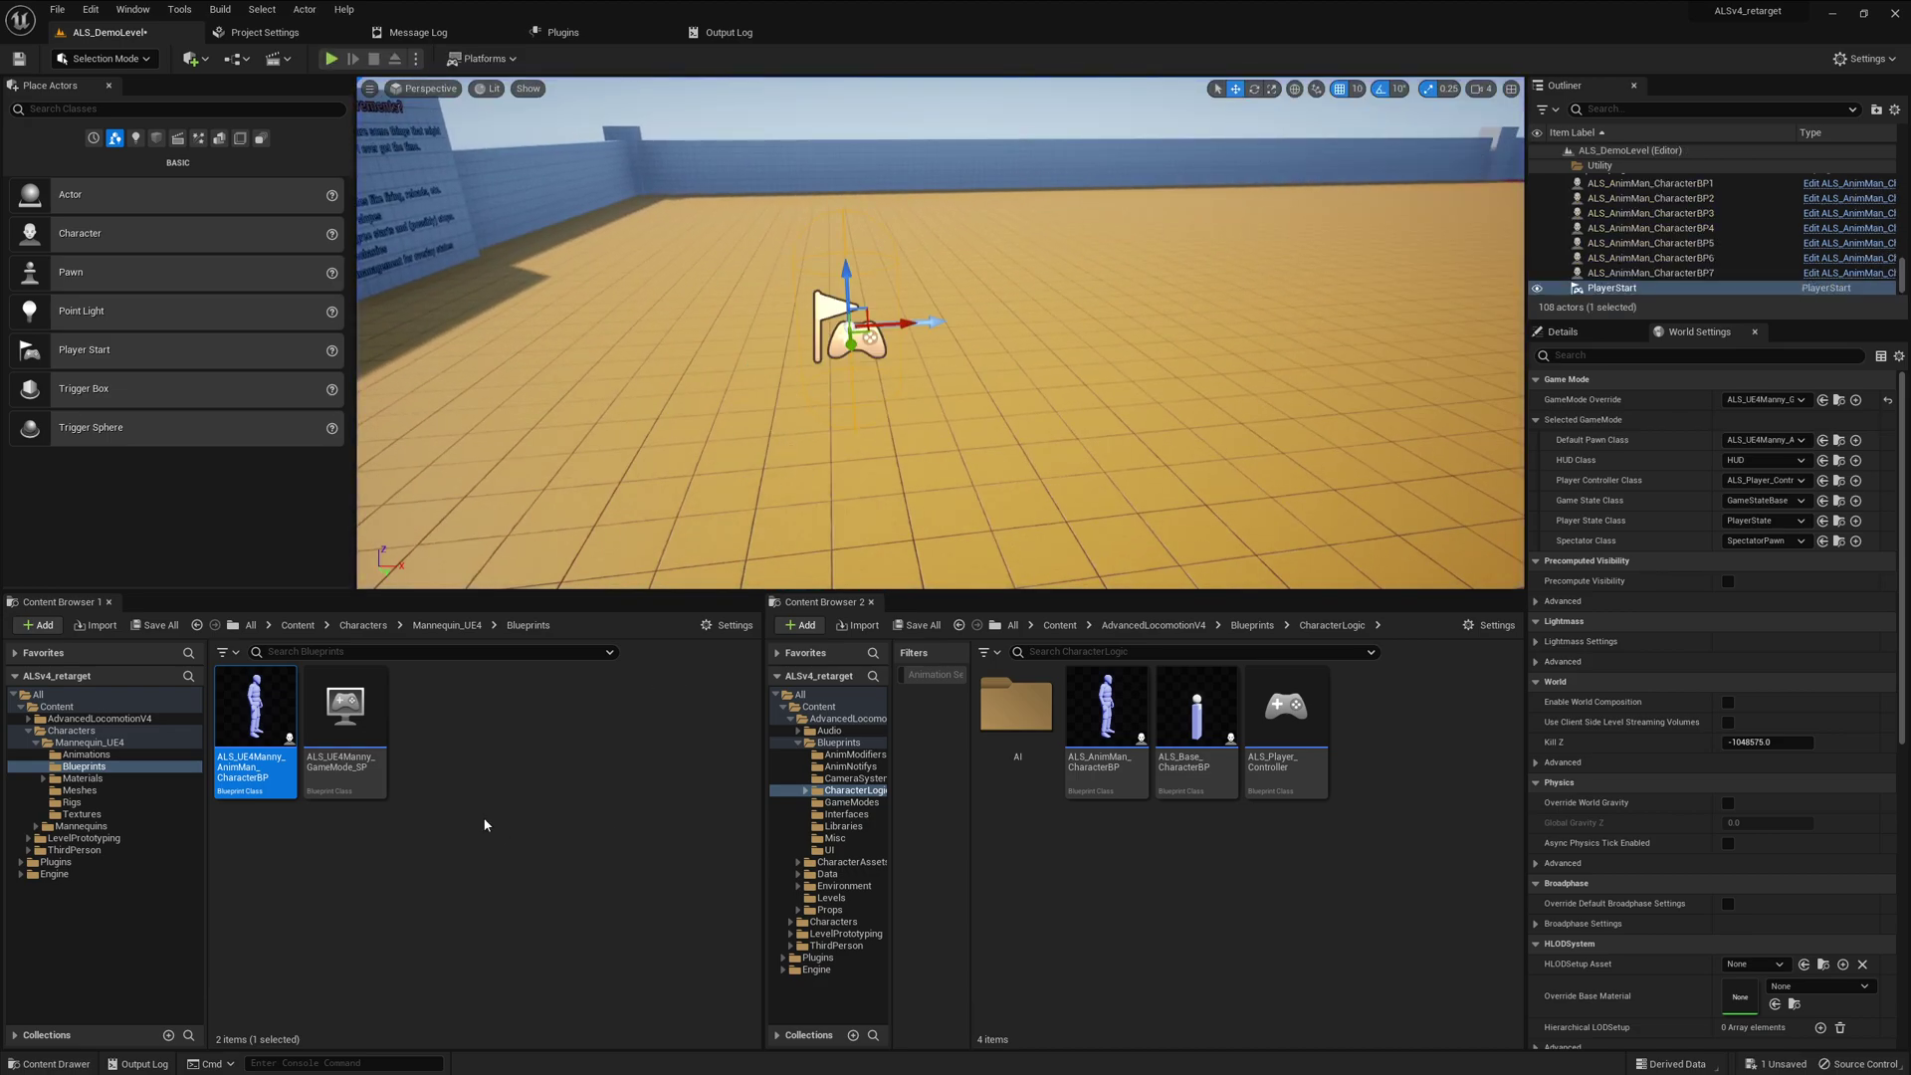
Open ALS_UE4Manny_AnimMan_CharacterBP and set its Mesh component's skeletal mesh asset to SK_Mannequin
{"action": "double_click", "coordinate": [256, 717]}
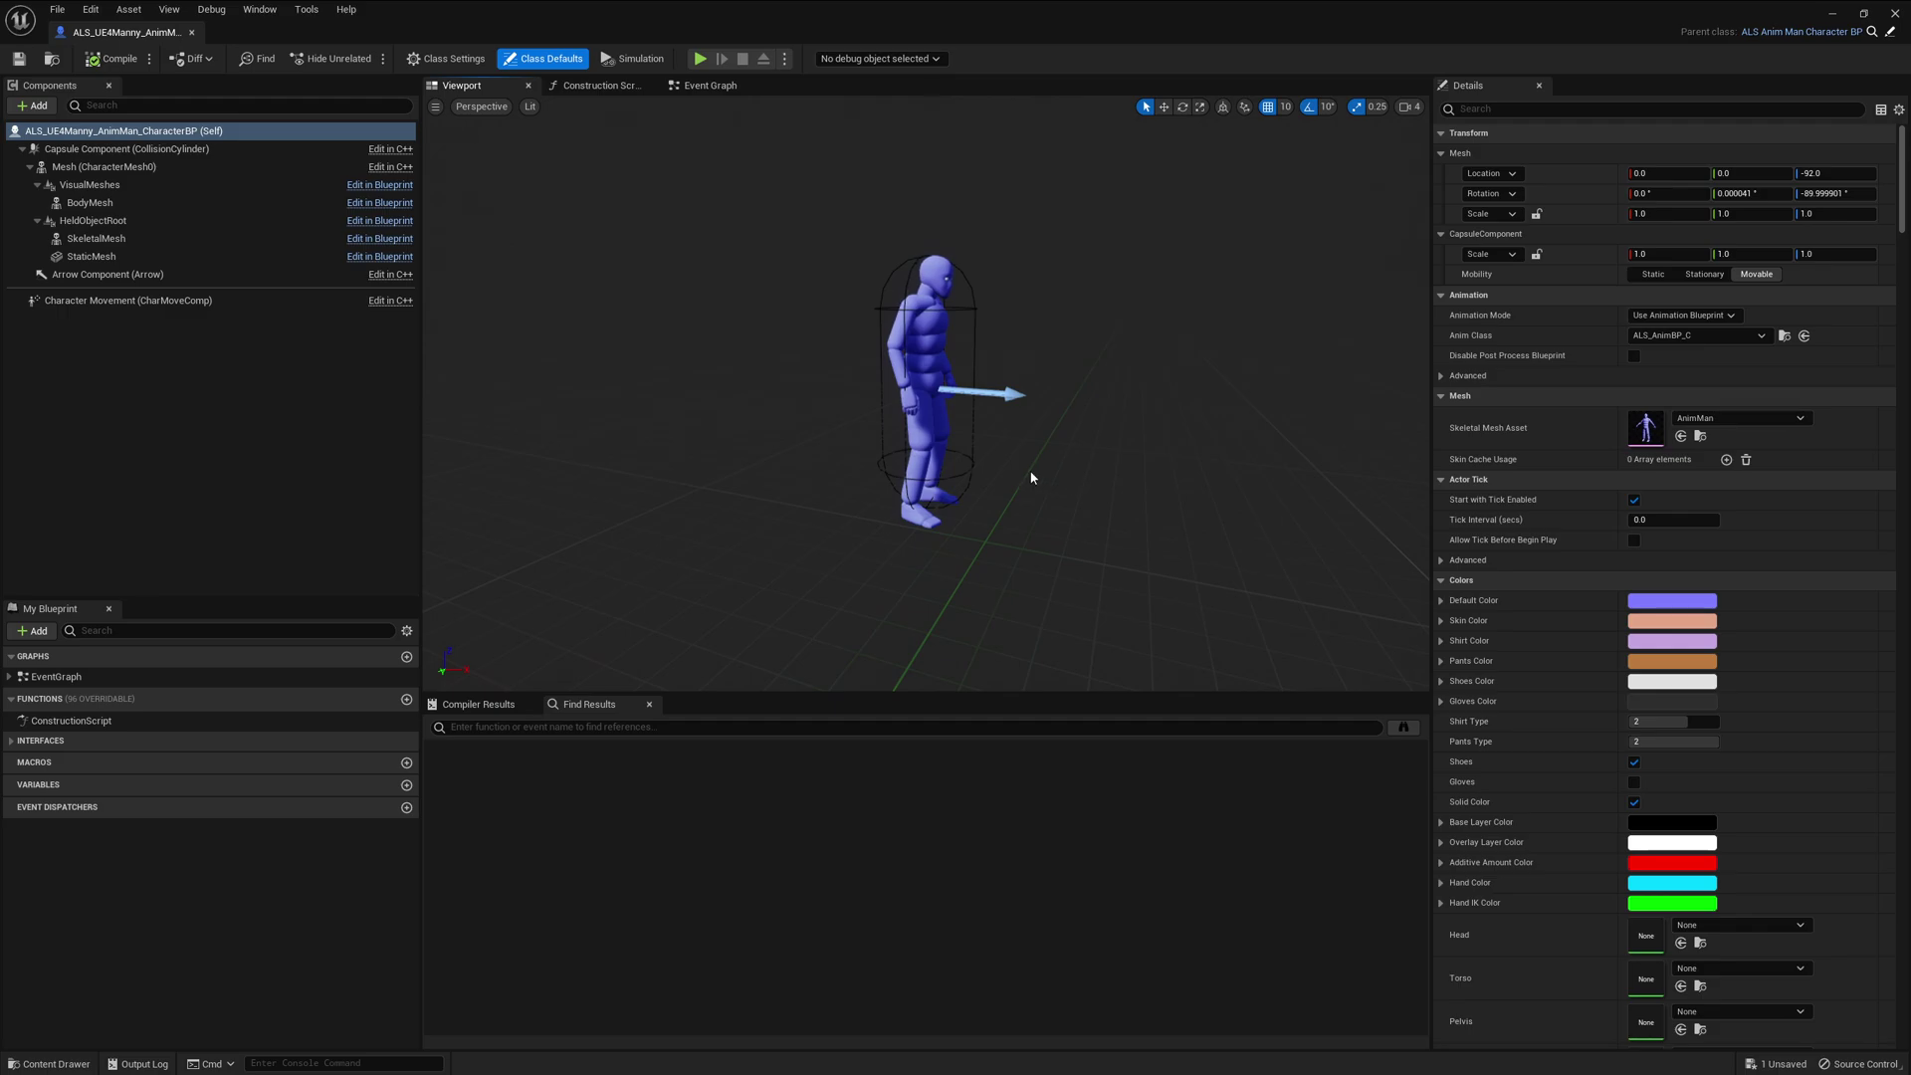
{"action": "left_click", "coordinate": [149, 167]}
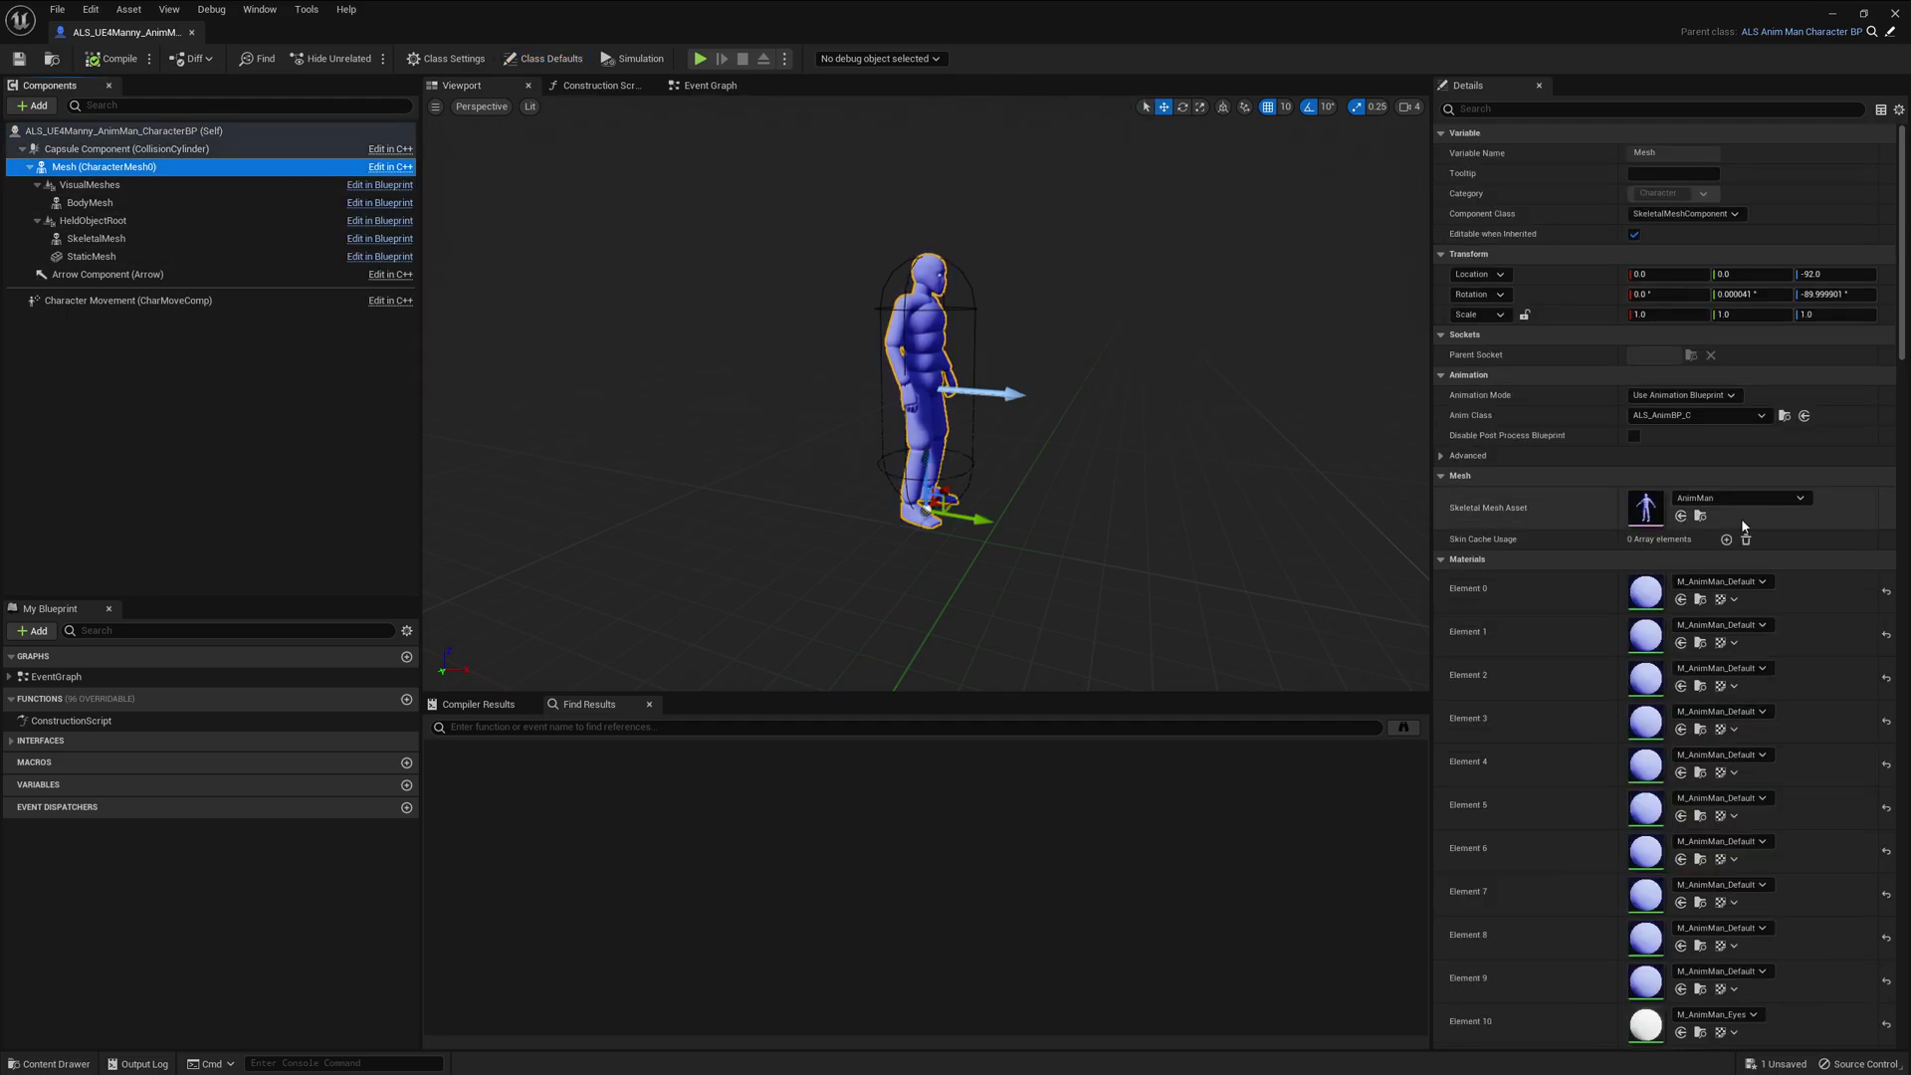
{"action": "left_click", "coordinate": [1758, 497]}
{"action": "type", "text": "manneq"}
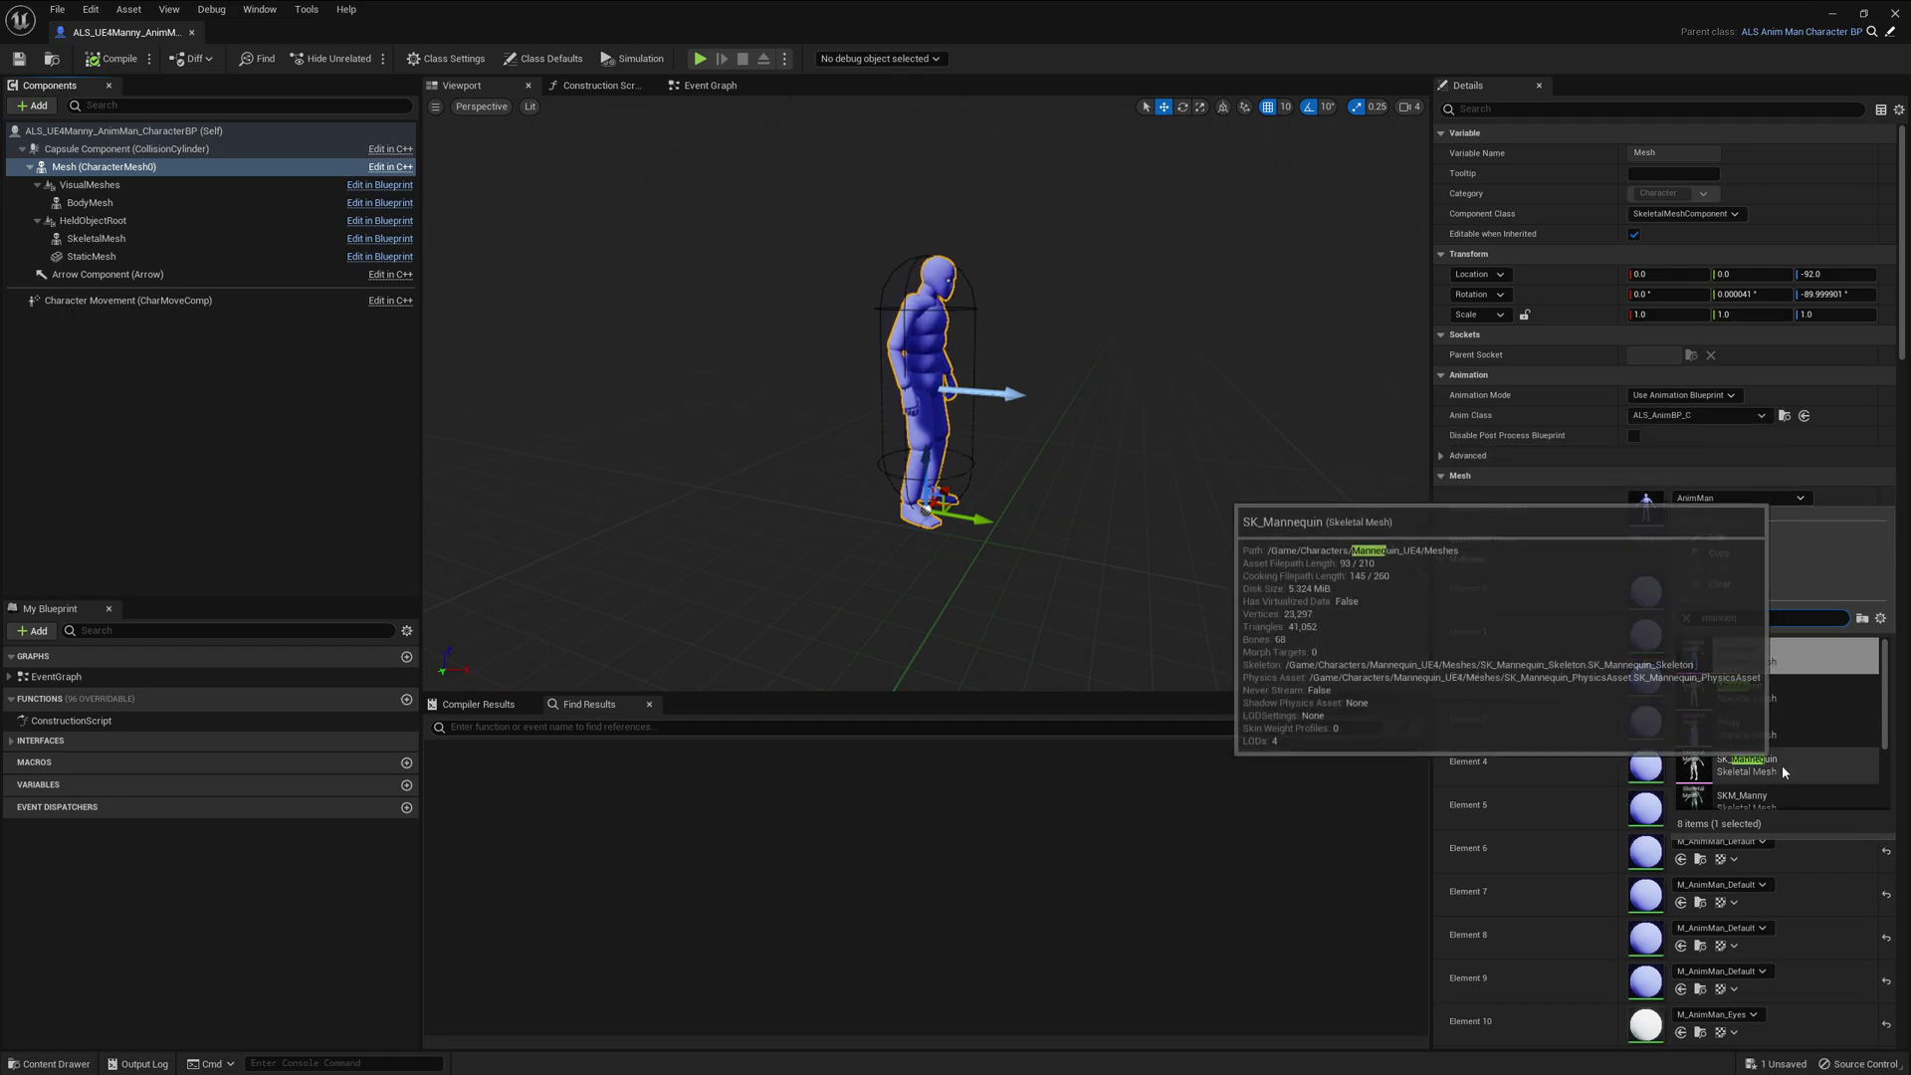
{"action": "left_click", "coordinate": [1782, 765]}
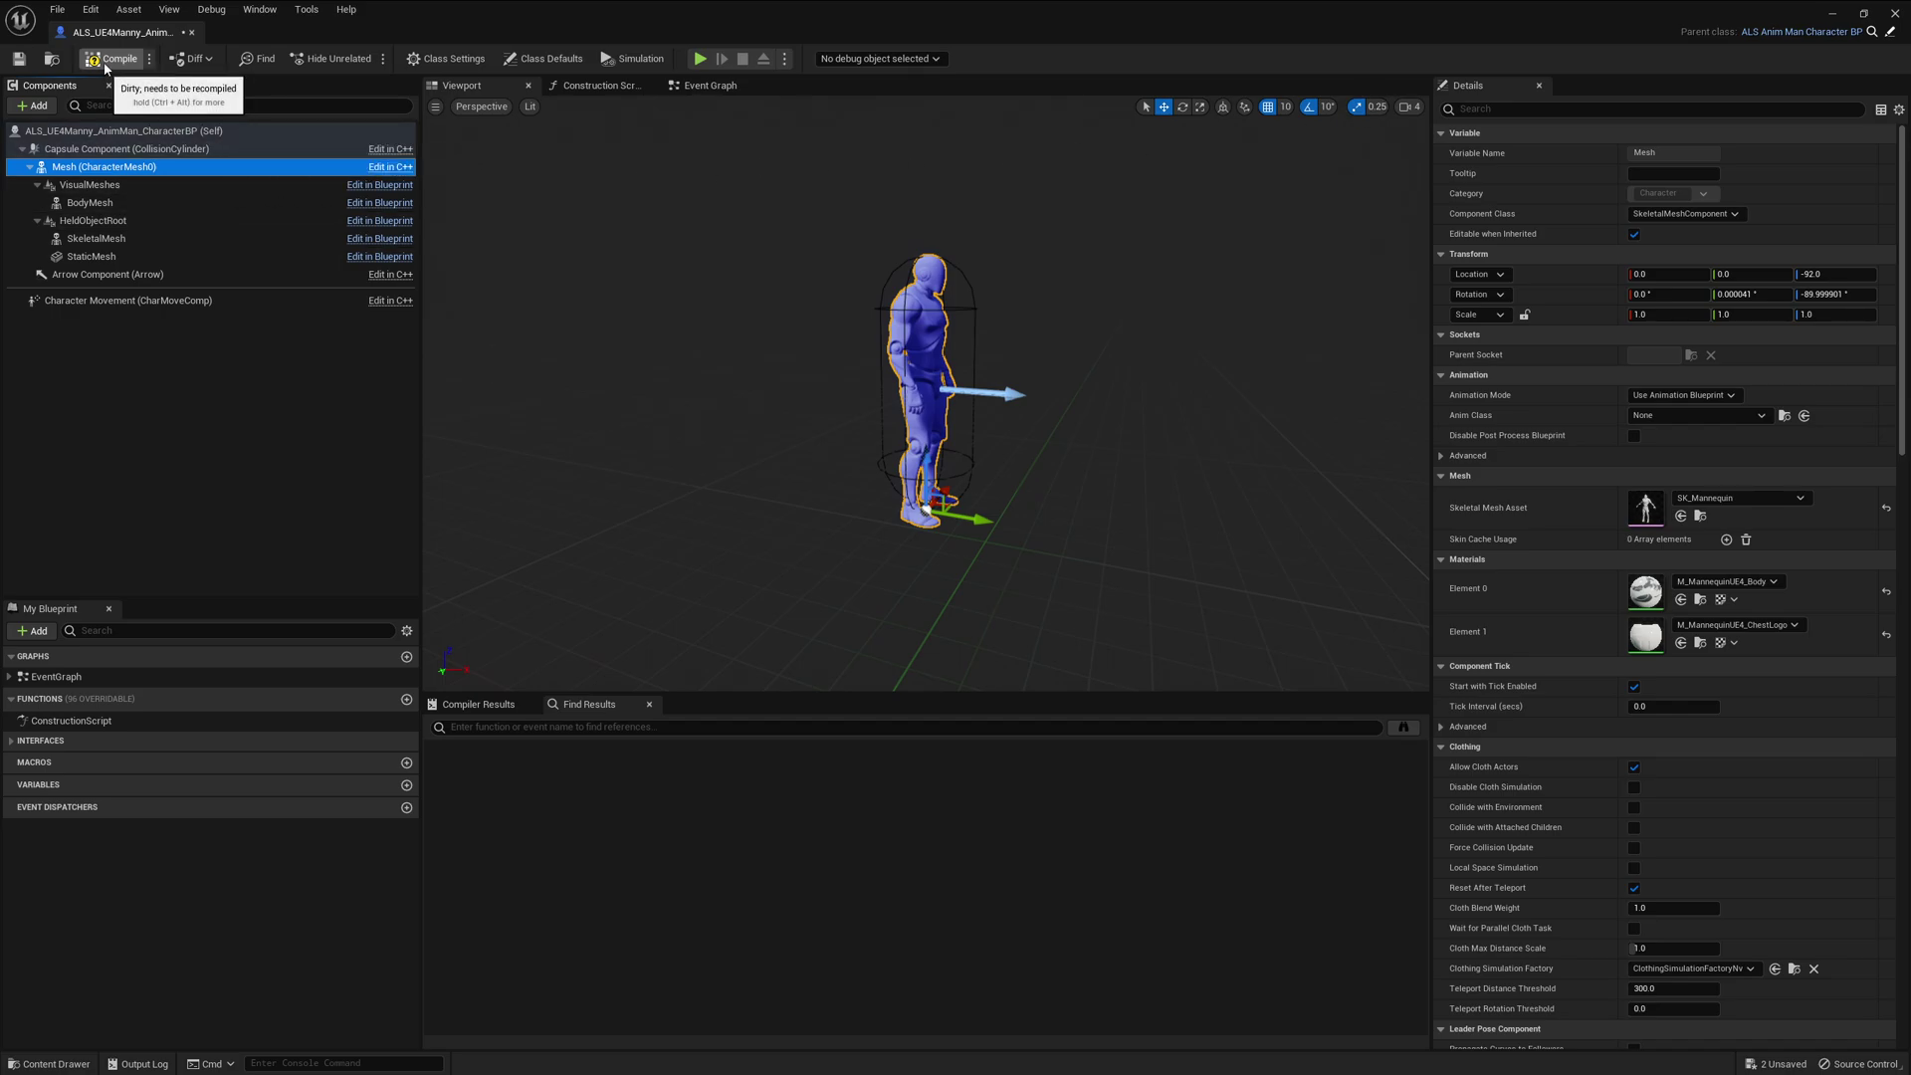
Set the Mesh component's Anim Class to ALS_AnimBP and compile the character blueprint
{"action": "left_click", "coordinate": [455, 249]}
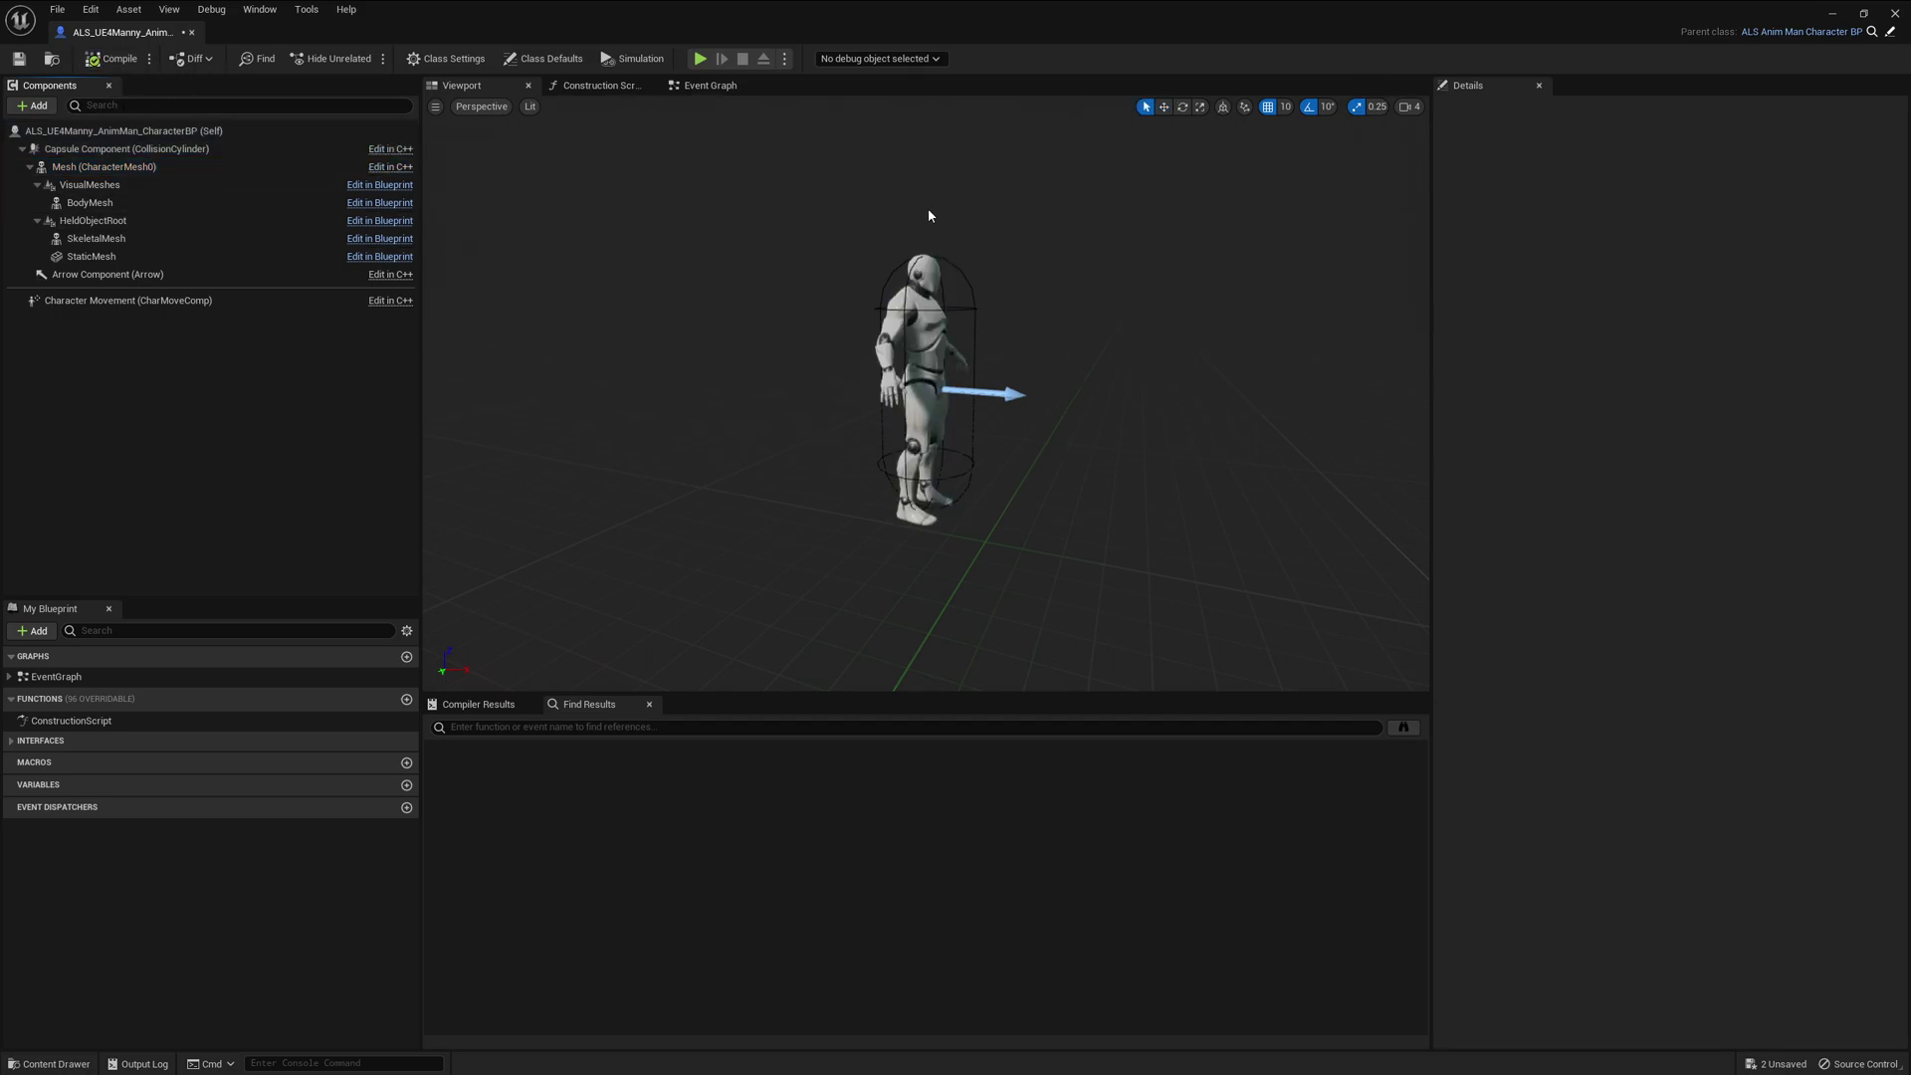
{"action": "left_click", "coordinate": [939, 346]}
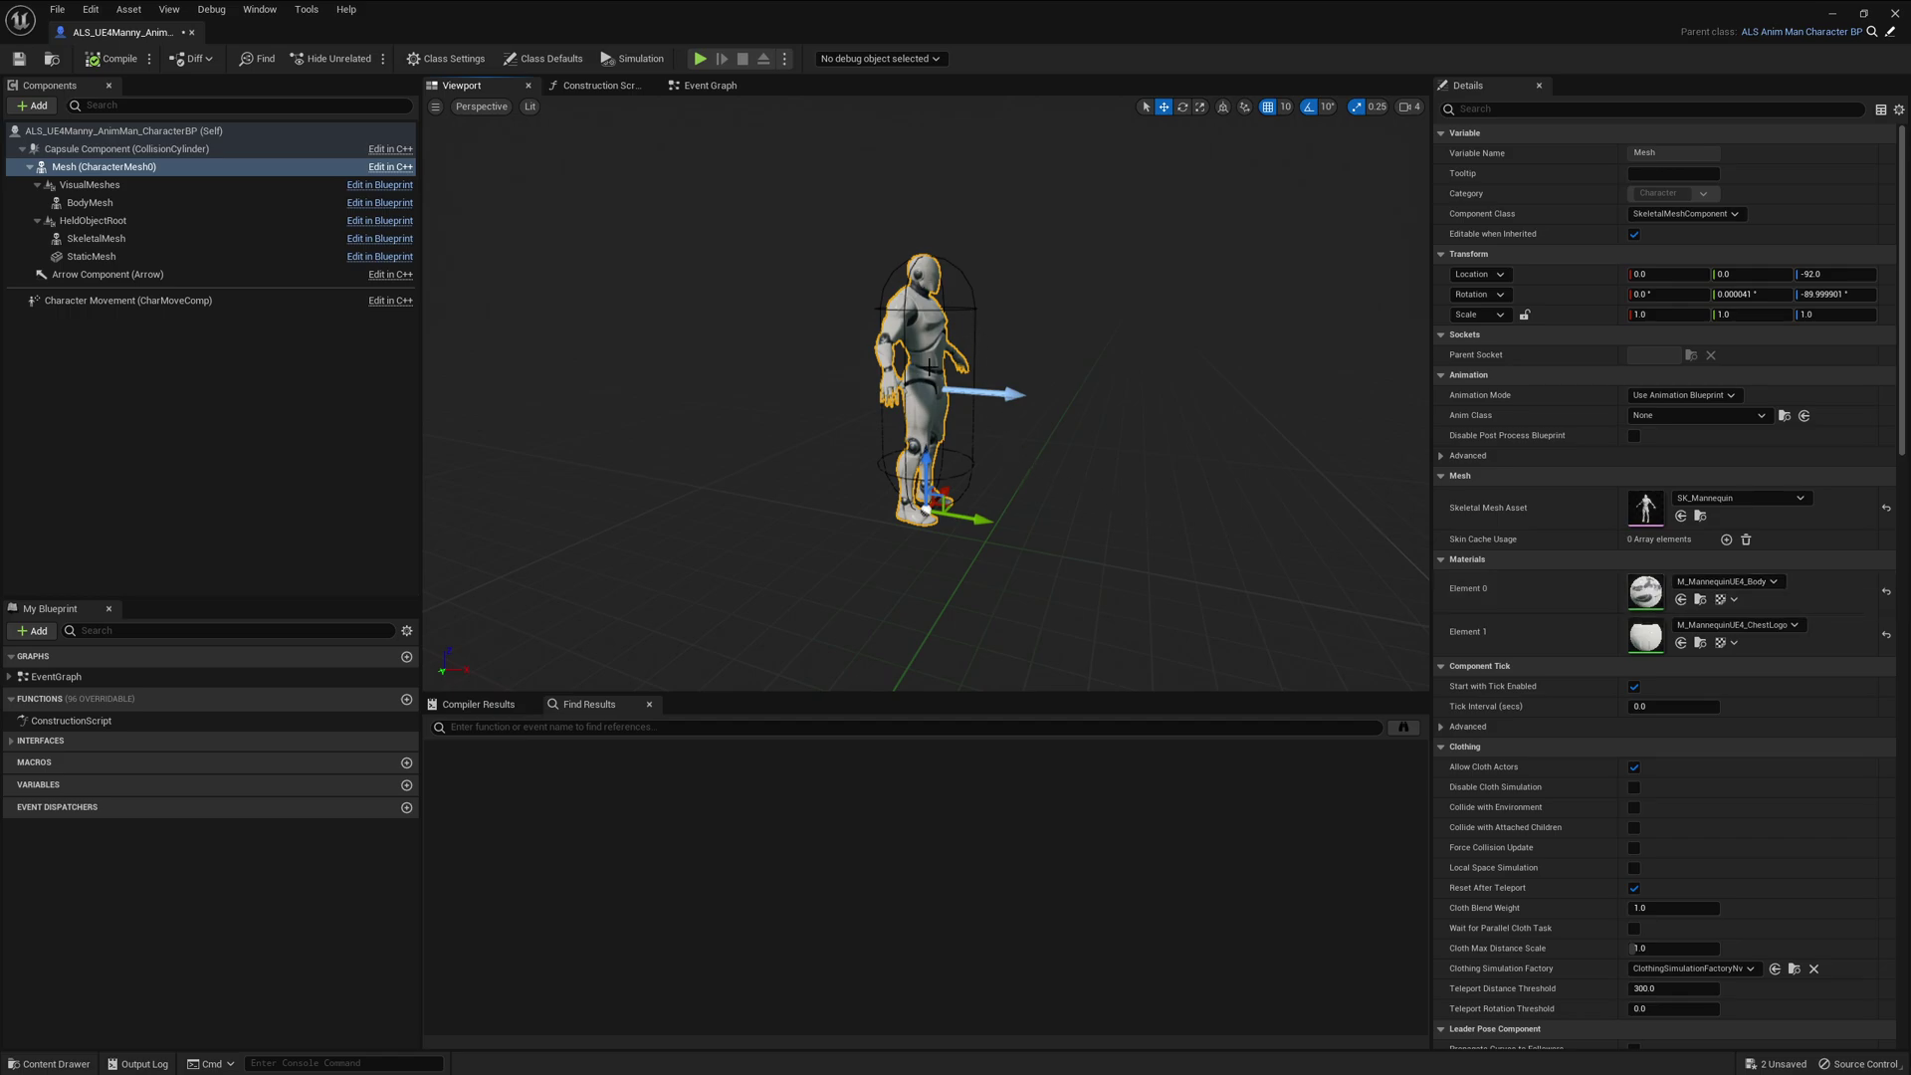
{"action": "key", "text": "d"}
{"action": "right_click_drag", "start_coordinate": [975, 346], "coordinate": [734, 351]}
{"action": "key", "text": "w"}
{"action": "key", "text": "a"}
{"action": "key", "text": "s"}
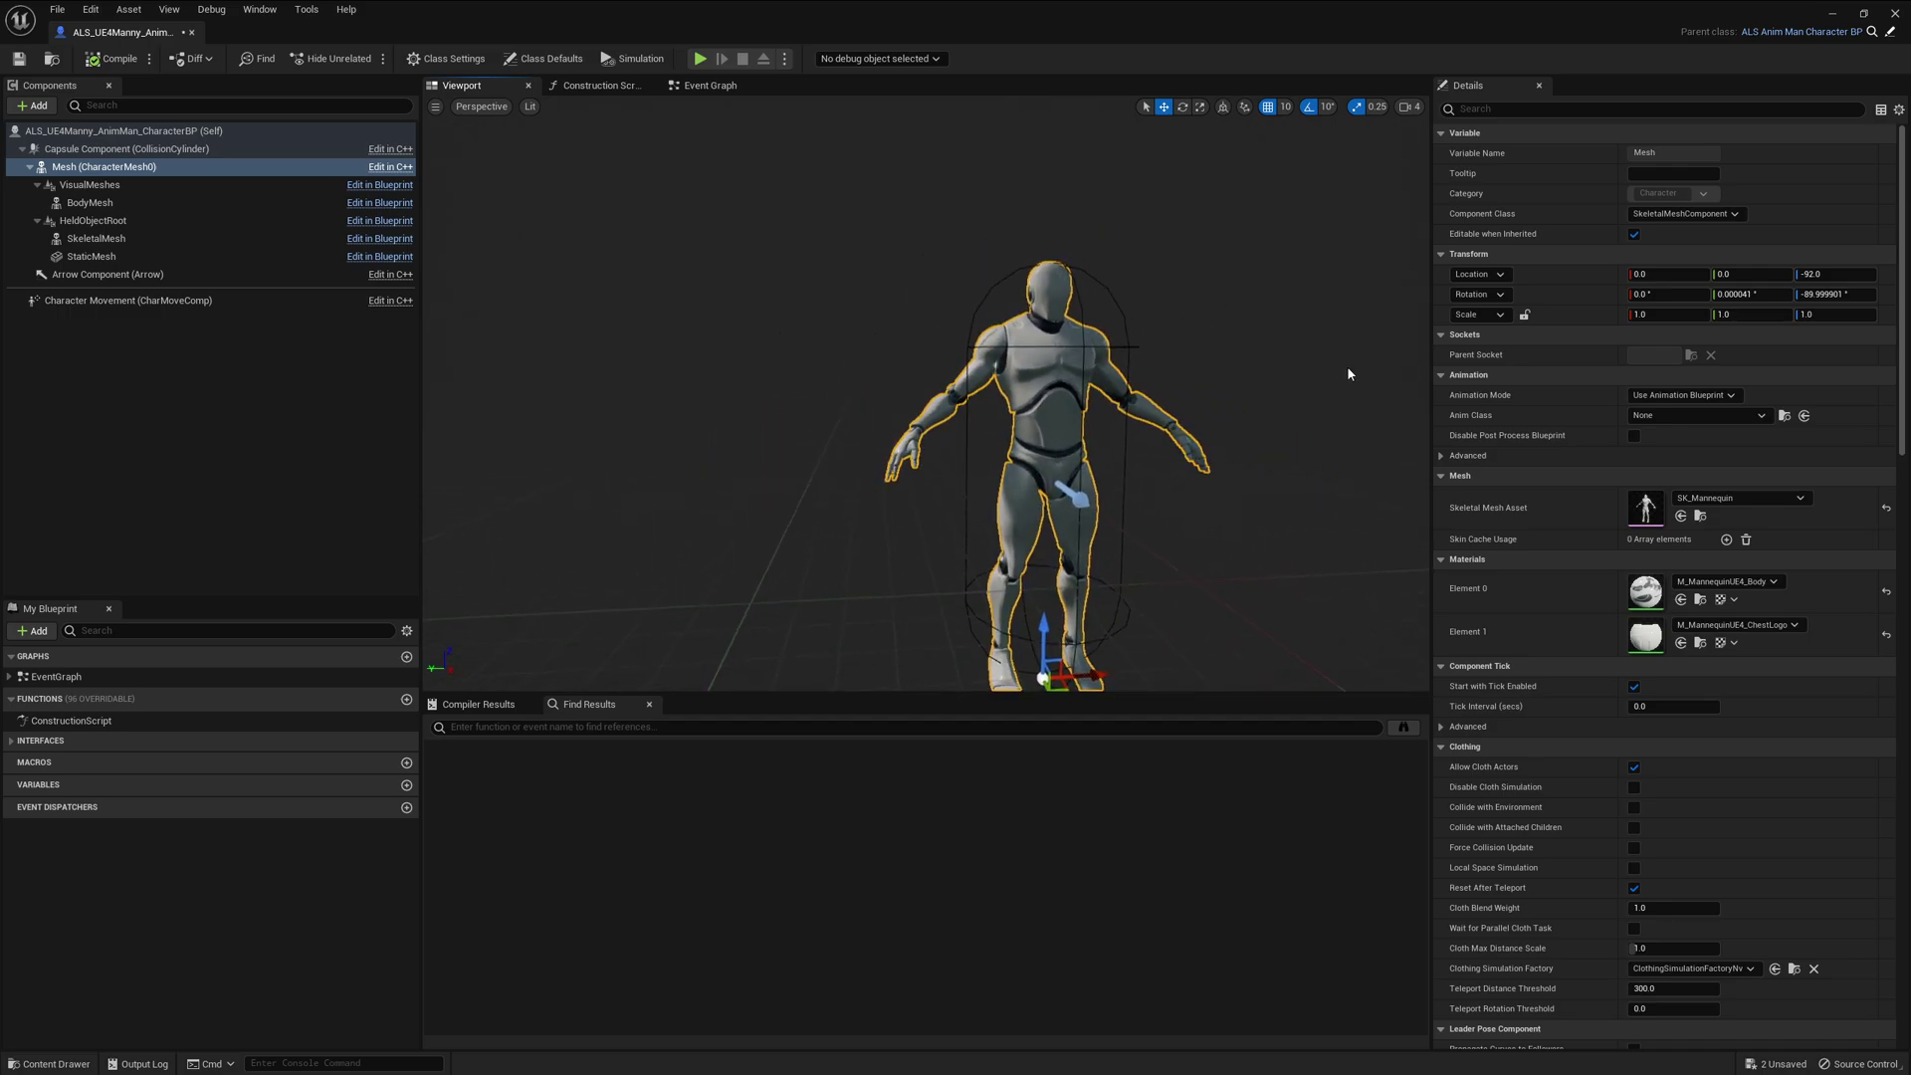
{"action": "left_click", "coordinate": [1681, 418]}
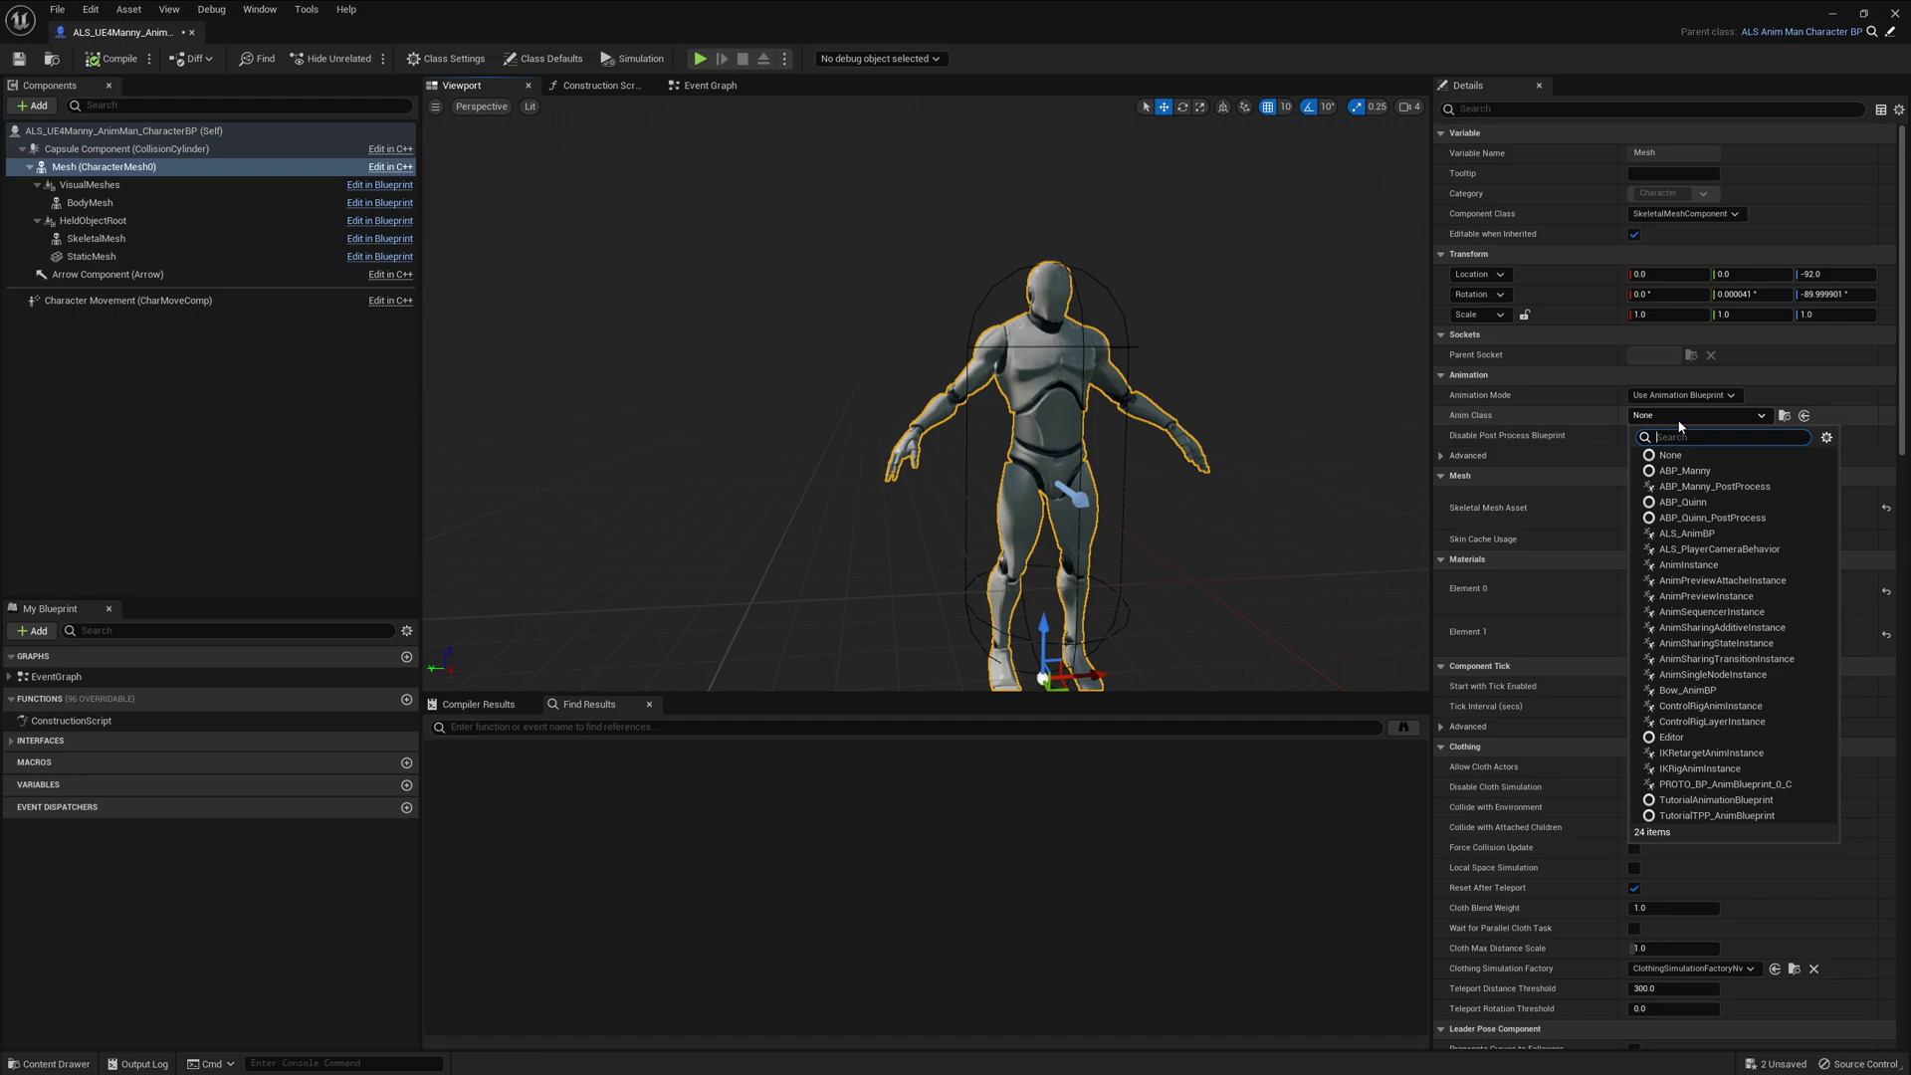
{"action": "type", "text": "anim"}
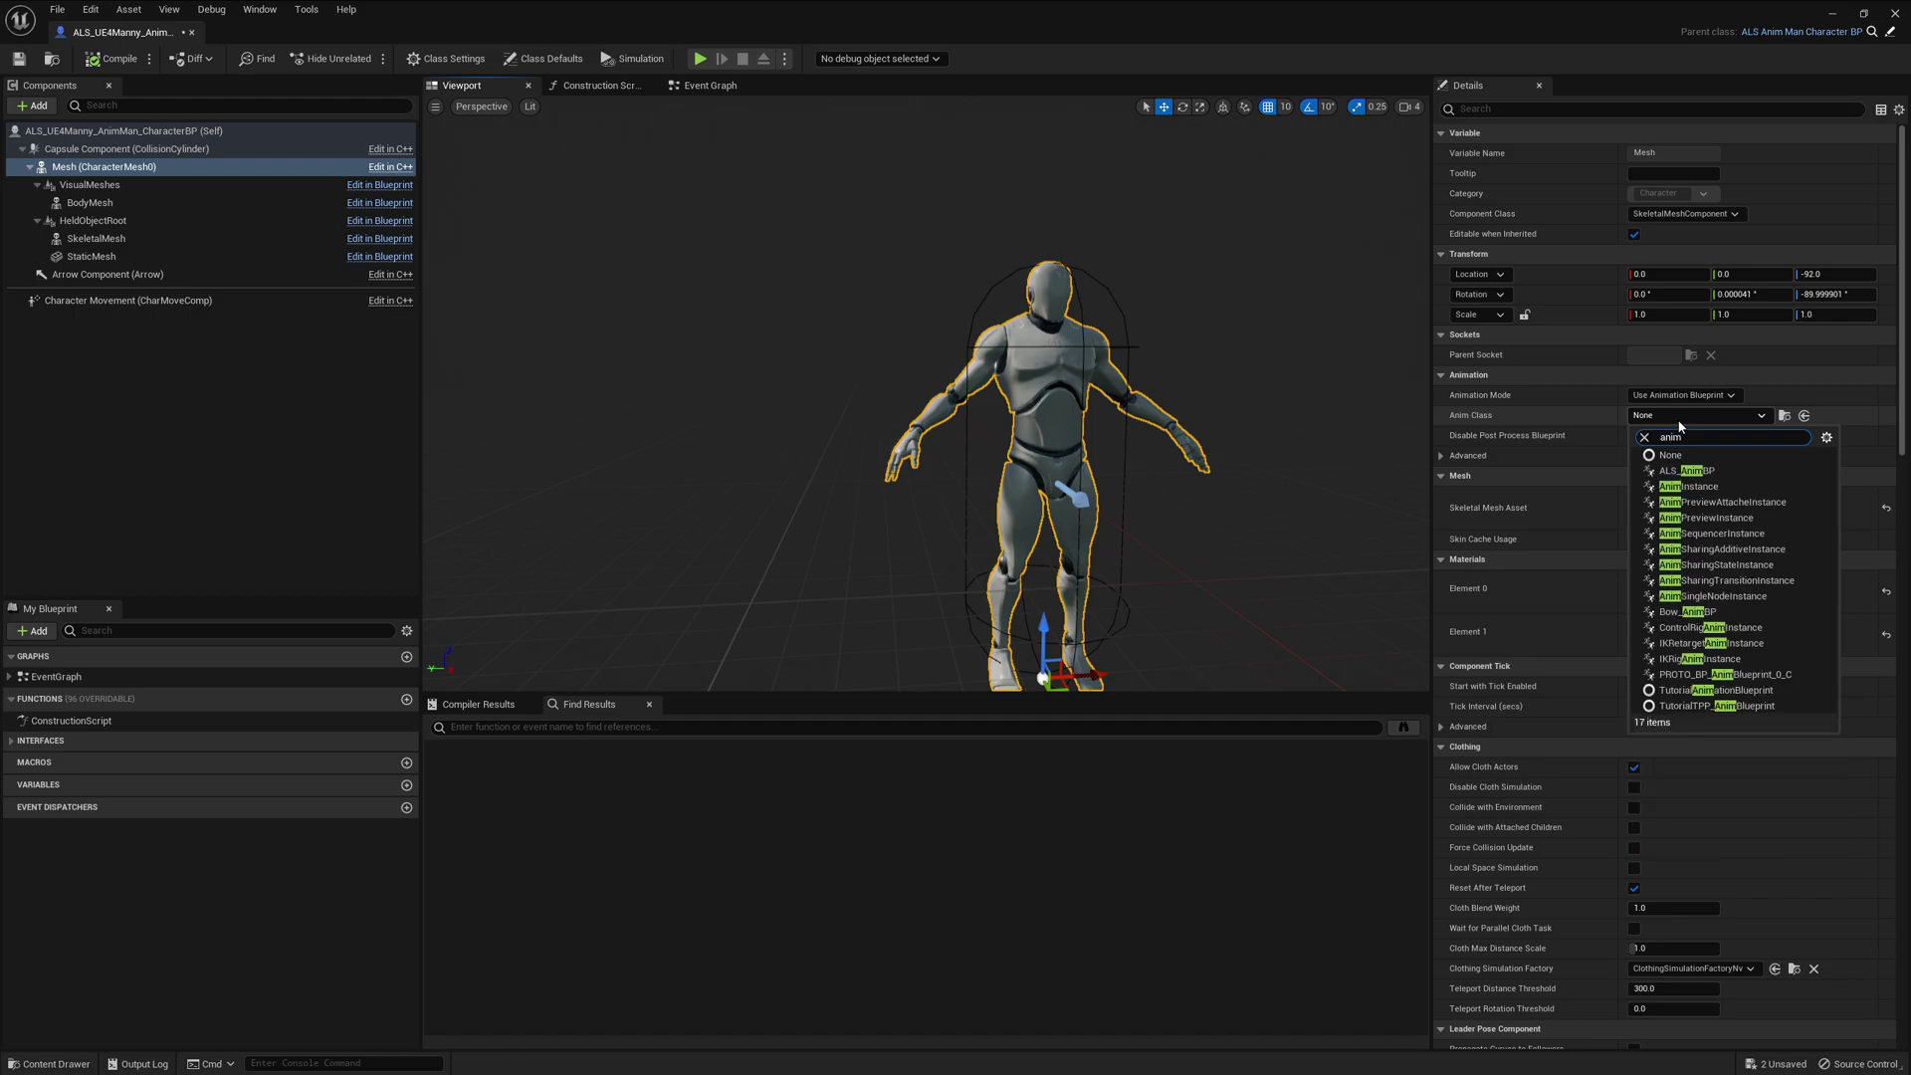
{"action": "left_click", "coordinate": [1686, 471]}
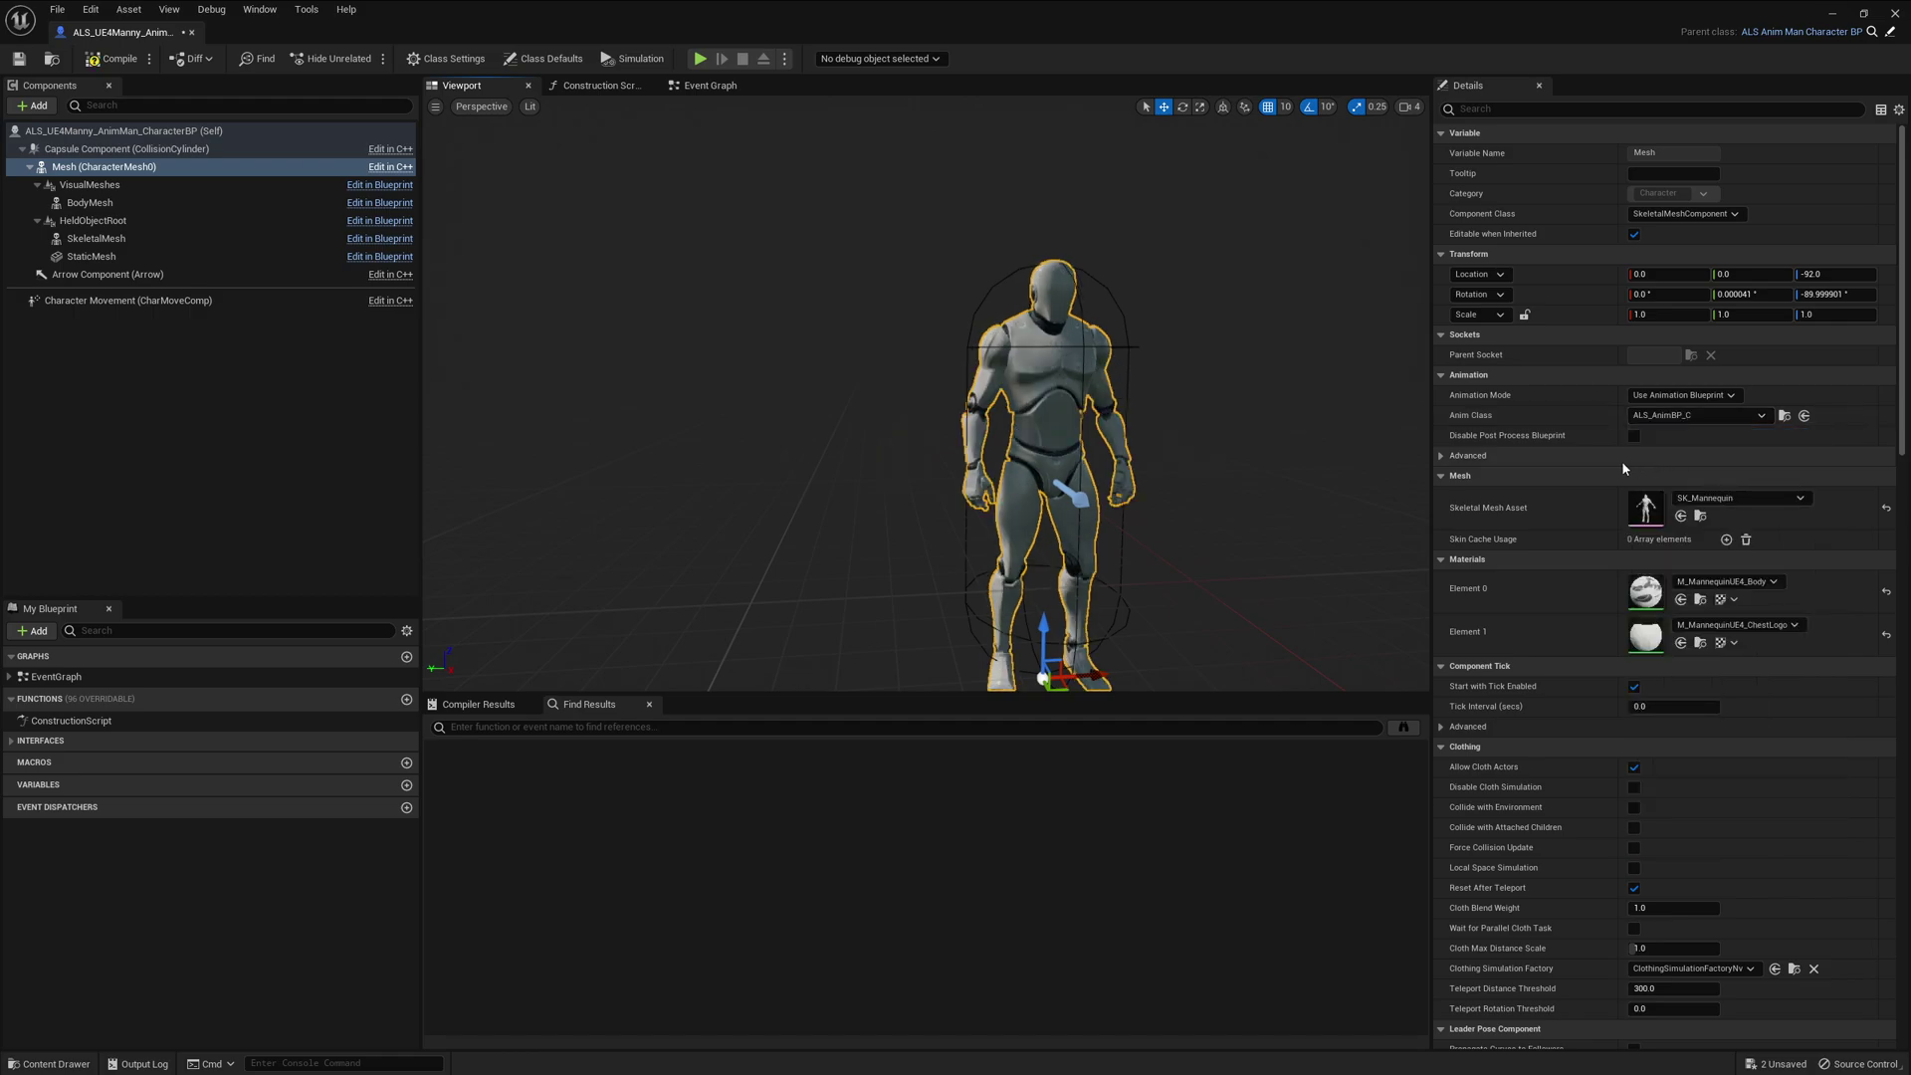
{"action": "left_click", "coordinate": [112, 58]}
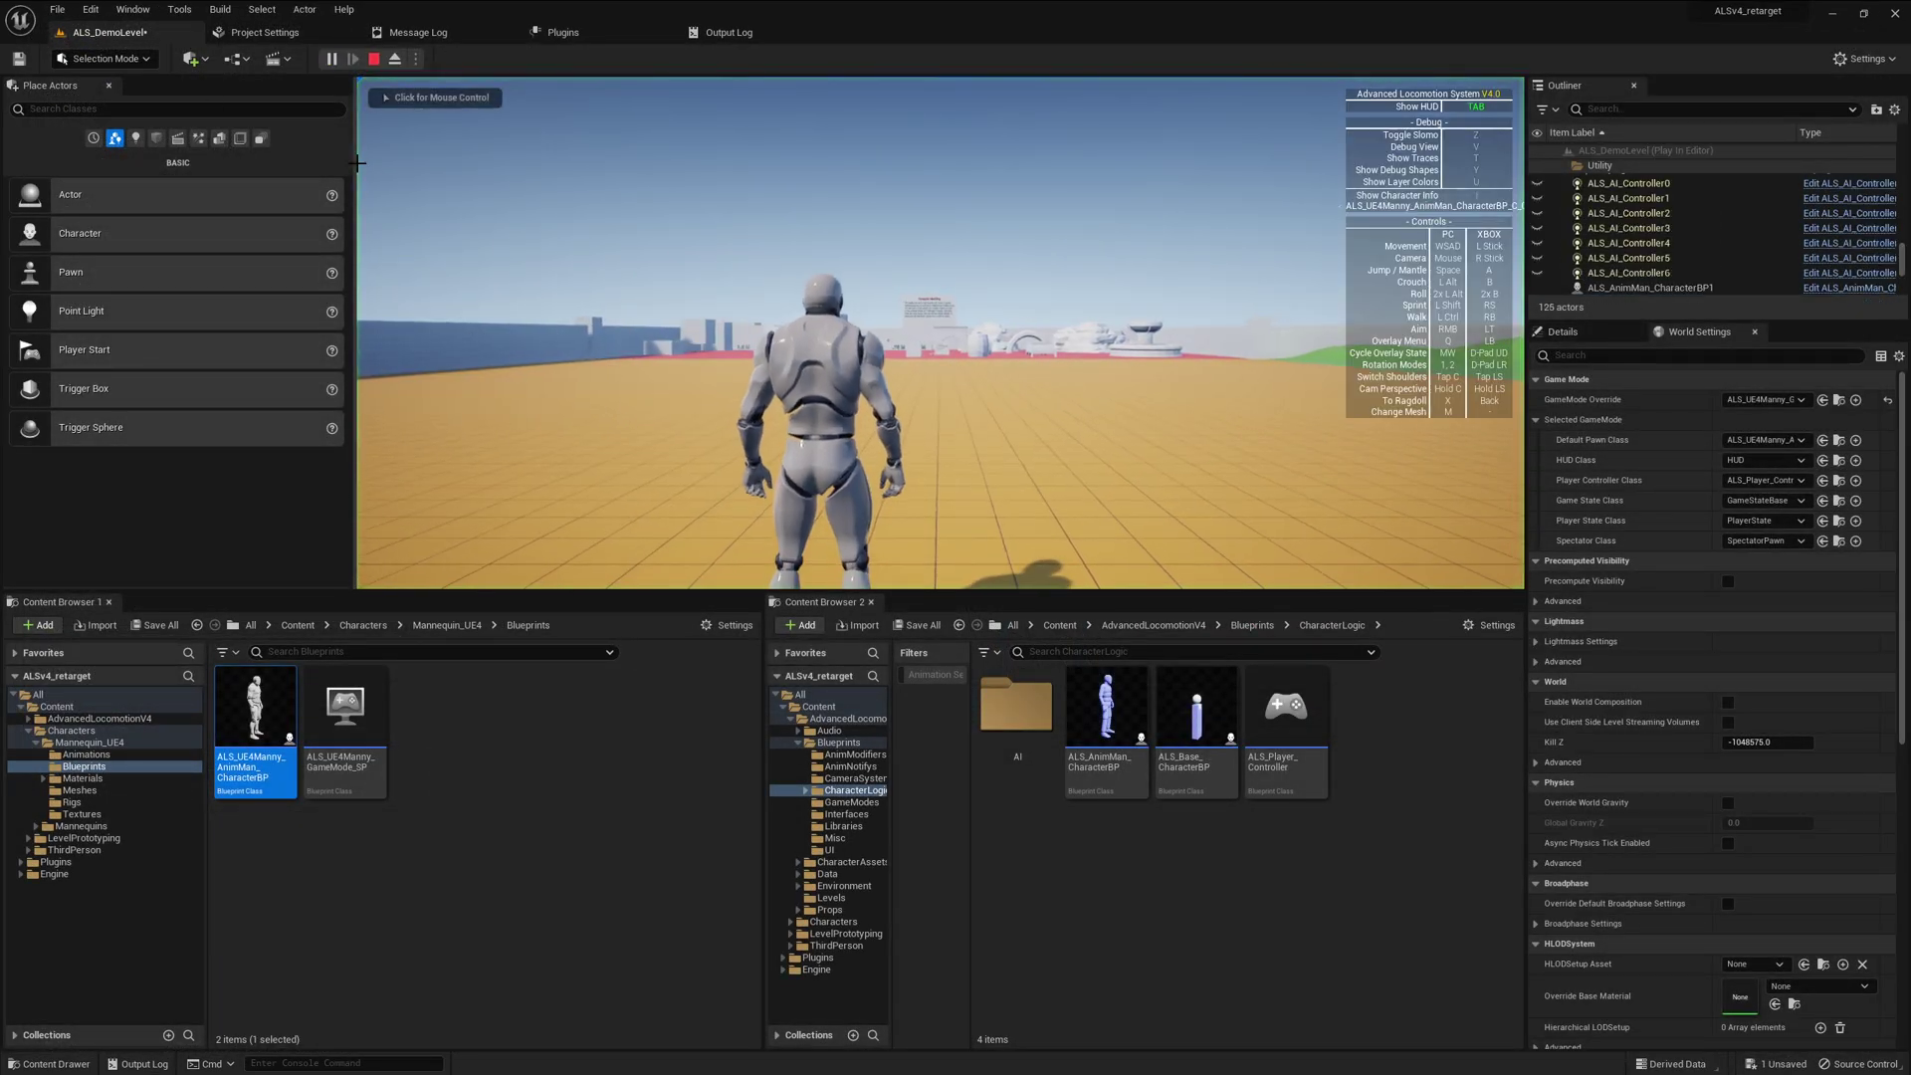
Test-play the level by running the mannequin character forward, stop the session and return to the ALS_DemoLevel view
{"action": "key", "text": "w"}
{"action": "key", "text": "w"}
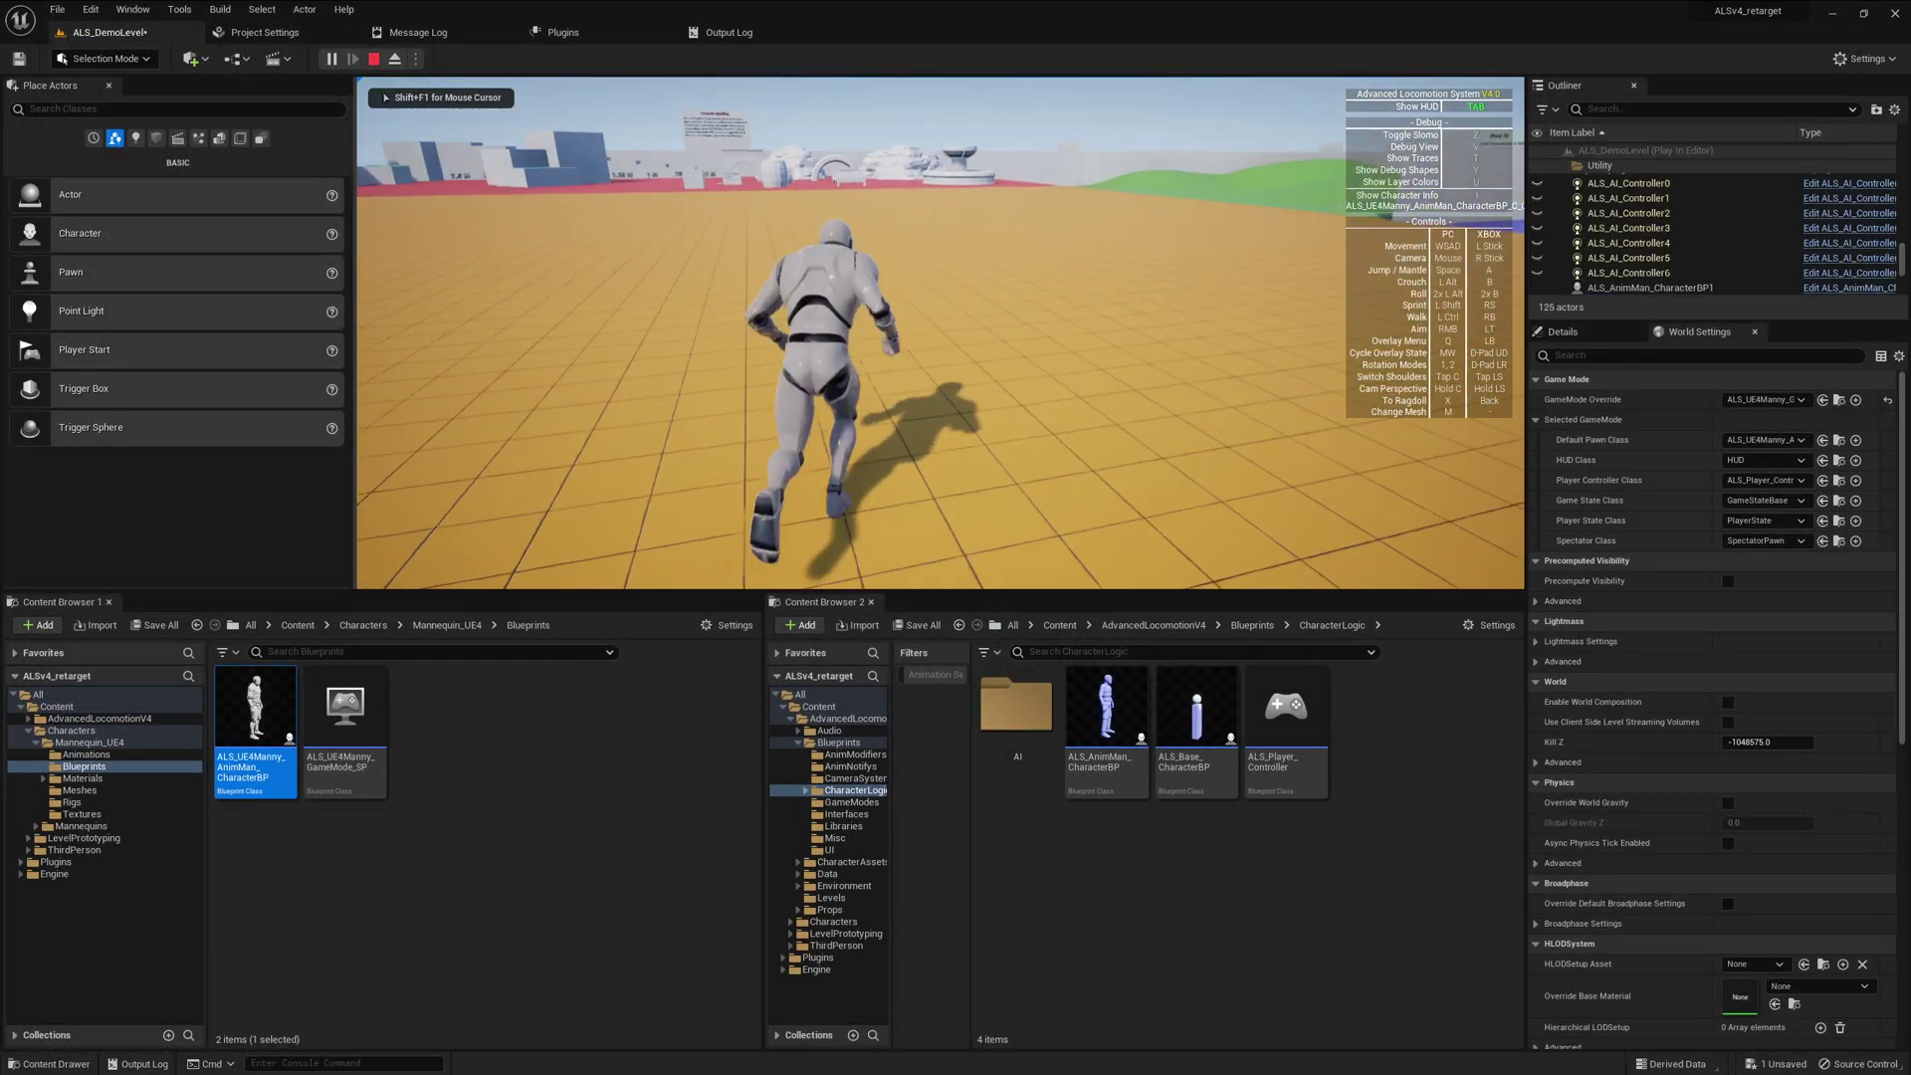
{"action": "key", "text": "w"}
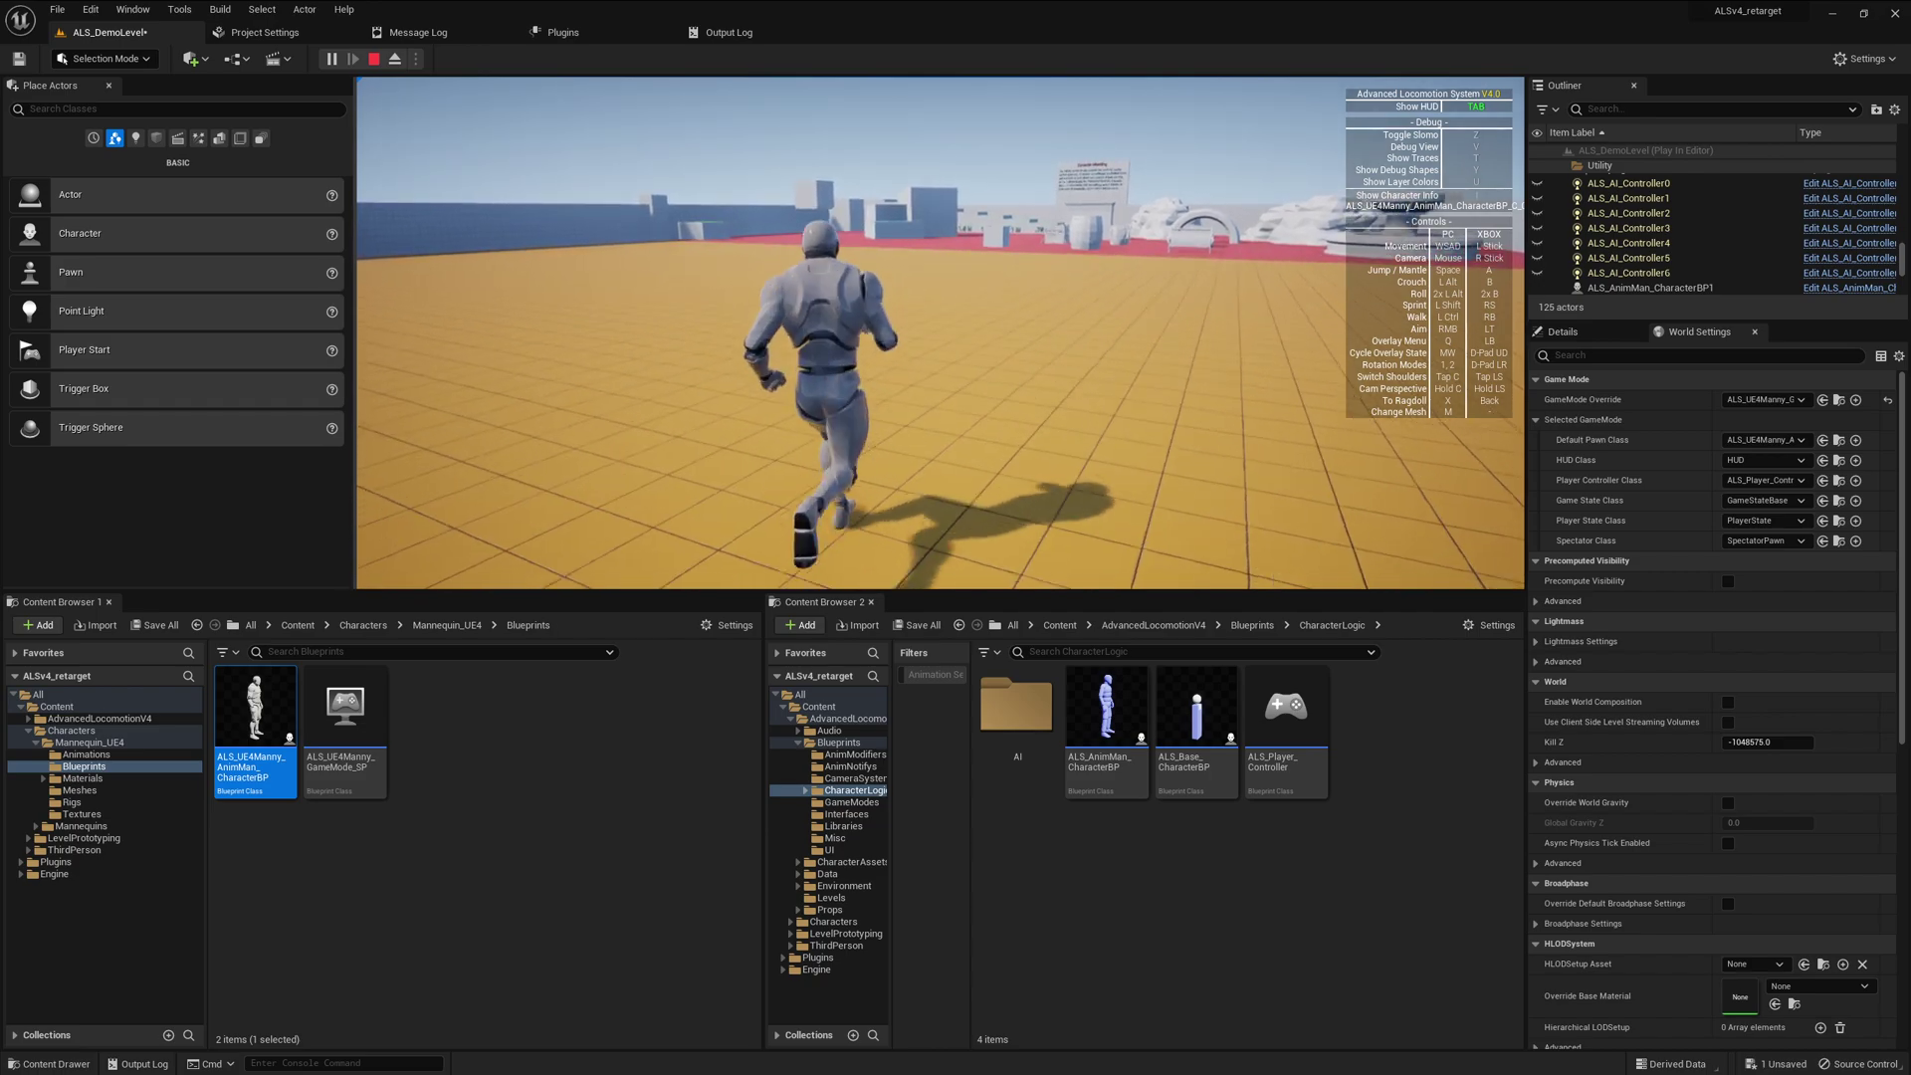
{"action": "key", "text": "Escape"}
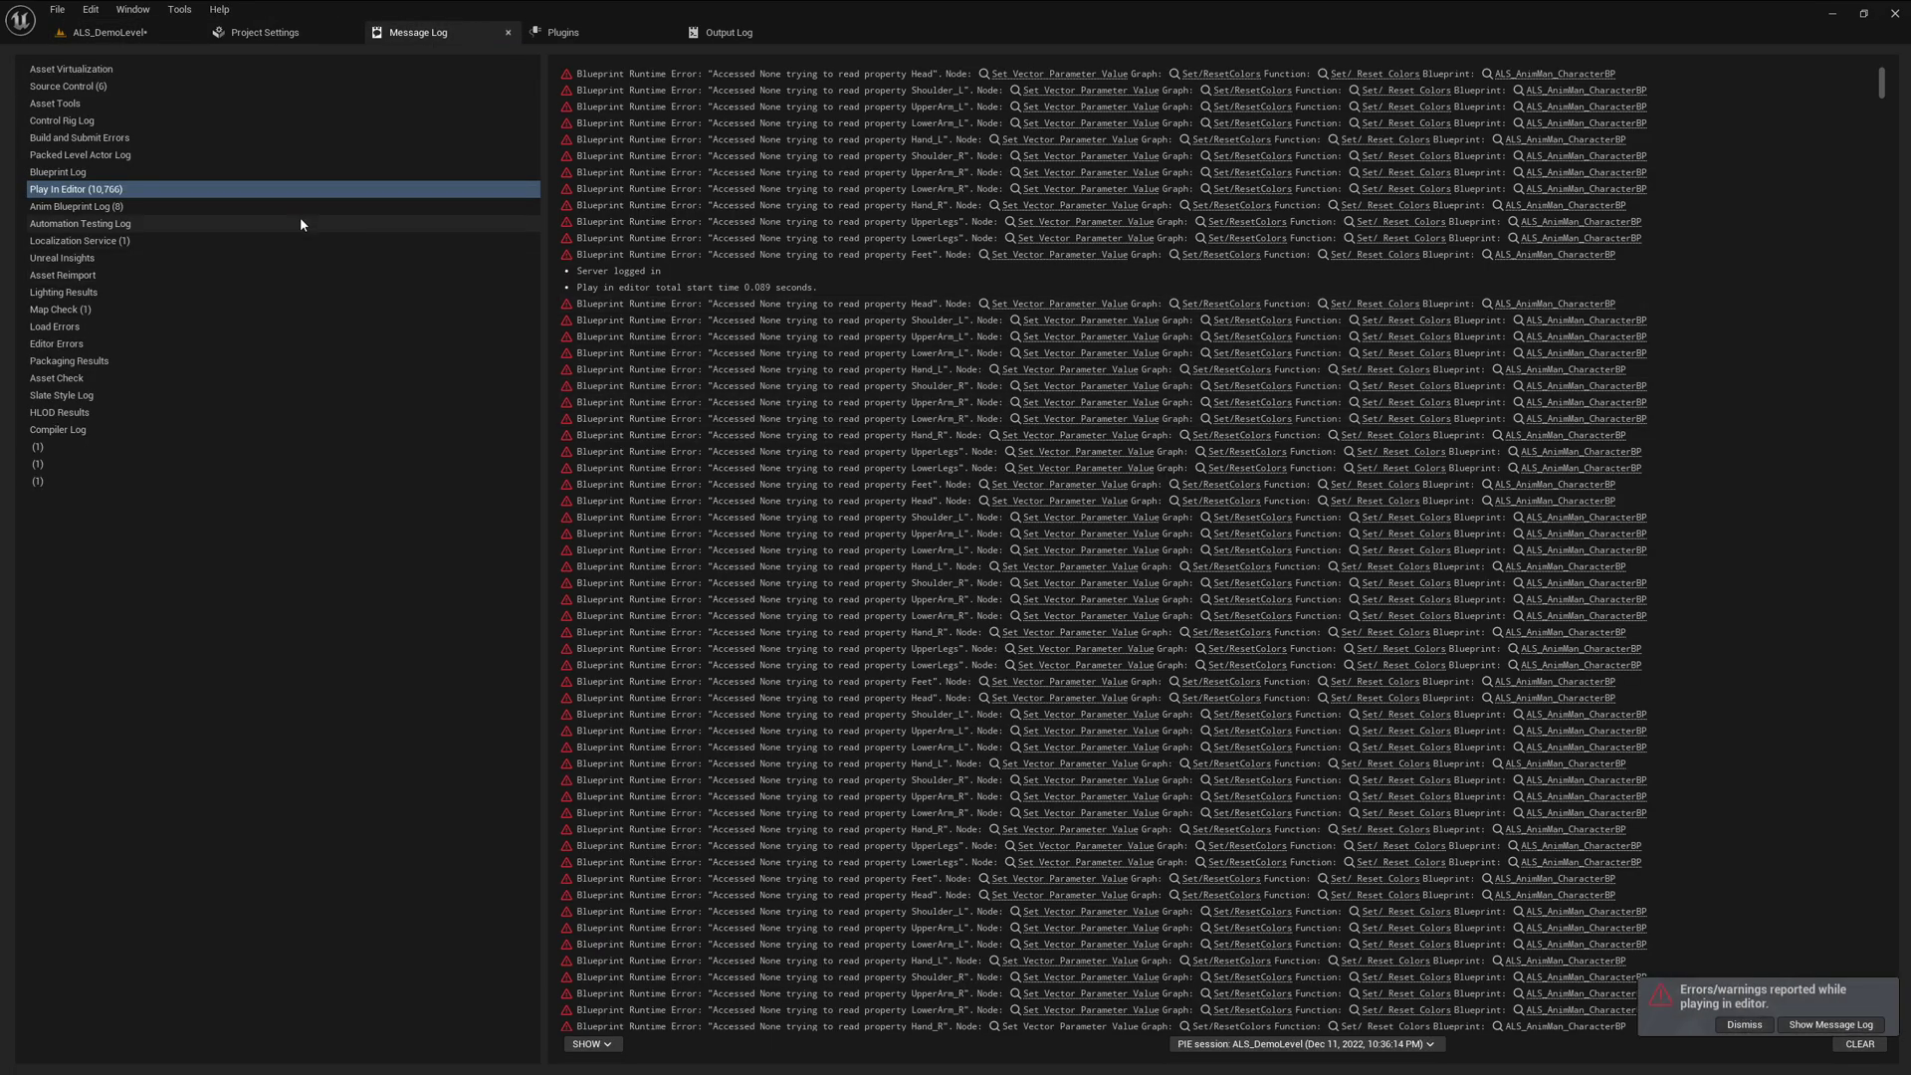
{"action": "left_click", "coordinate": [109, 33]}
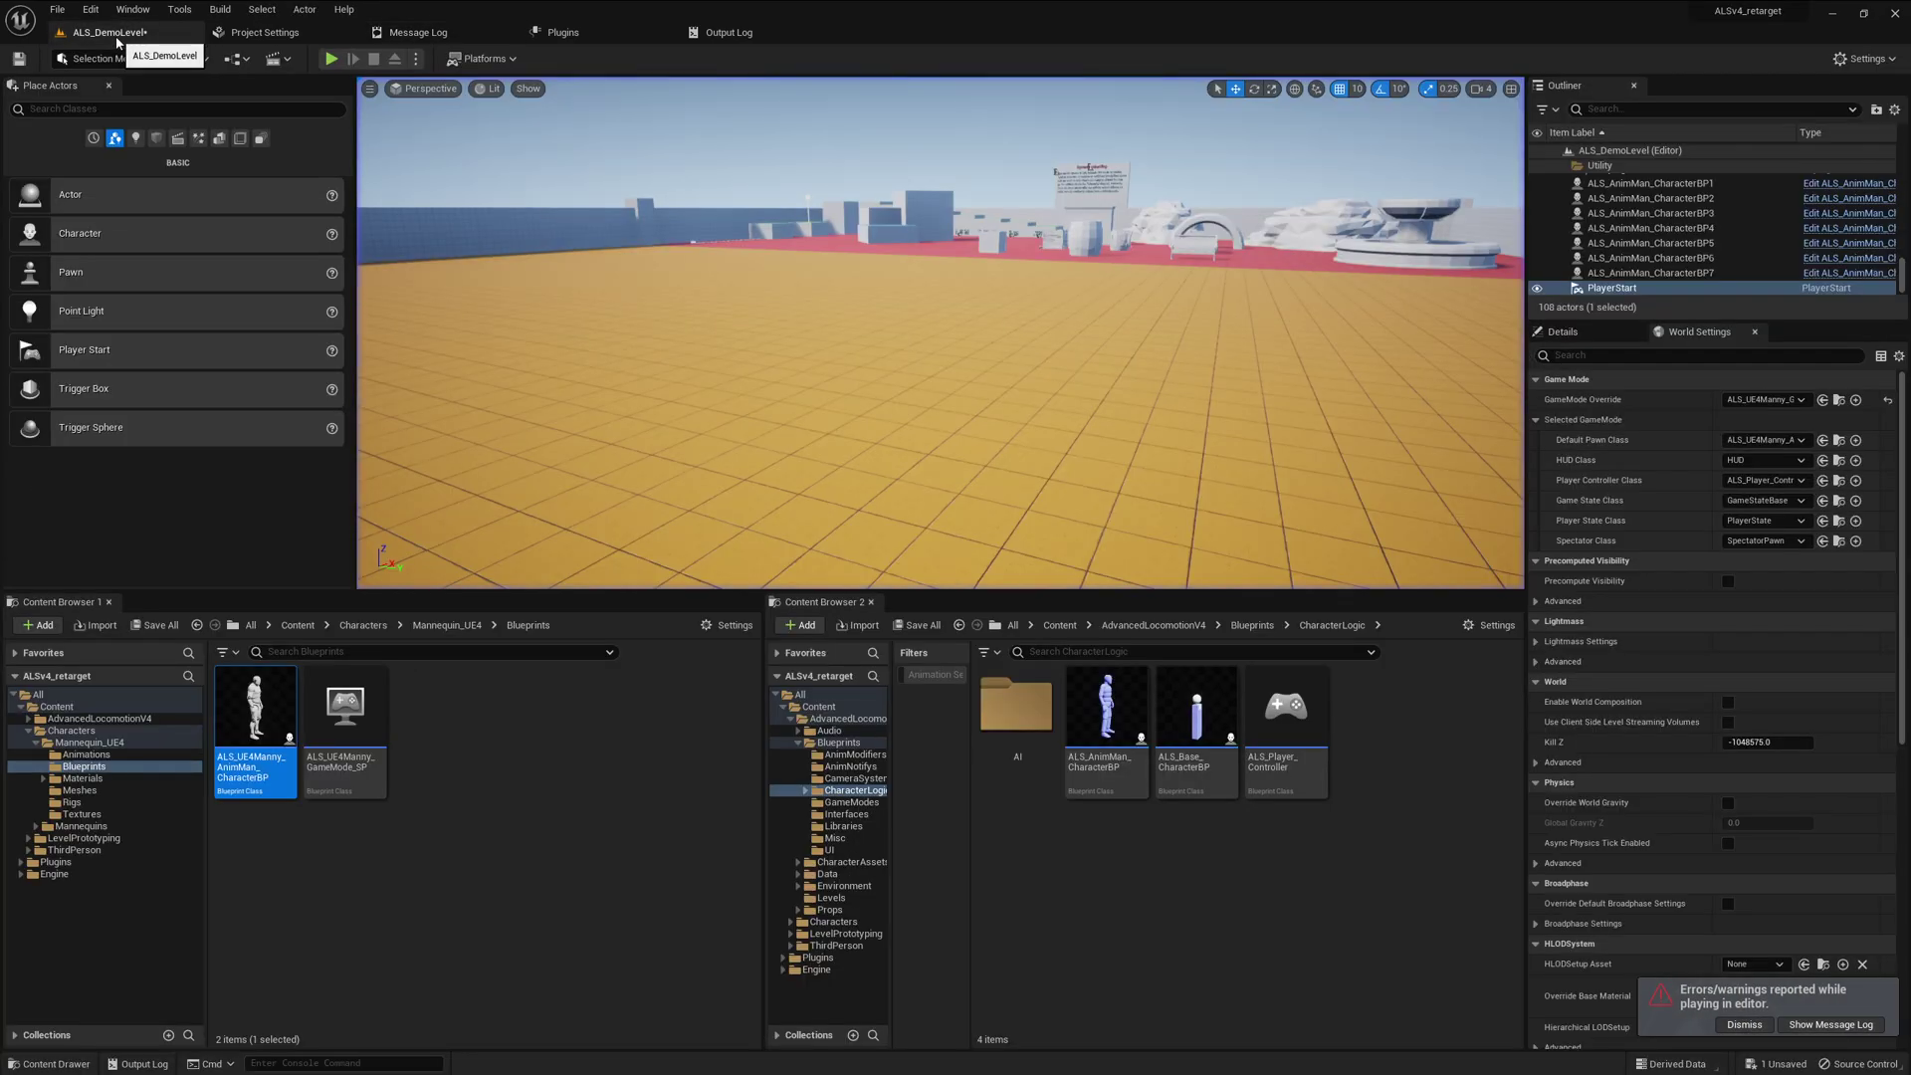
Open SK_Mannequin_Skeleton from the Mannequin_UE4 Meshes folder to inspect its animation curves, and return to the level
{"action": "left_click", "coordinate": [587, 779]}
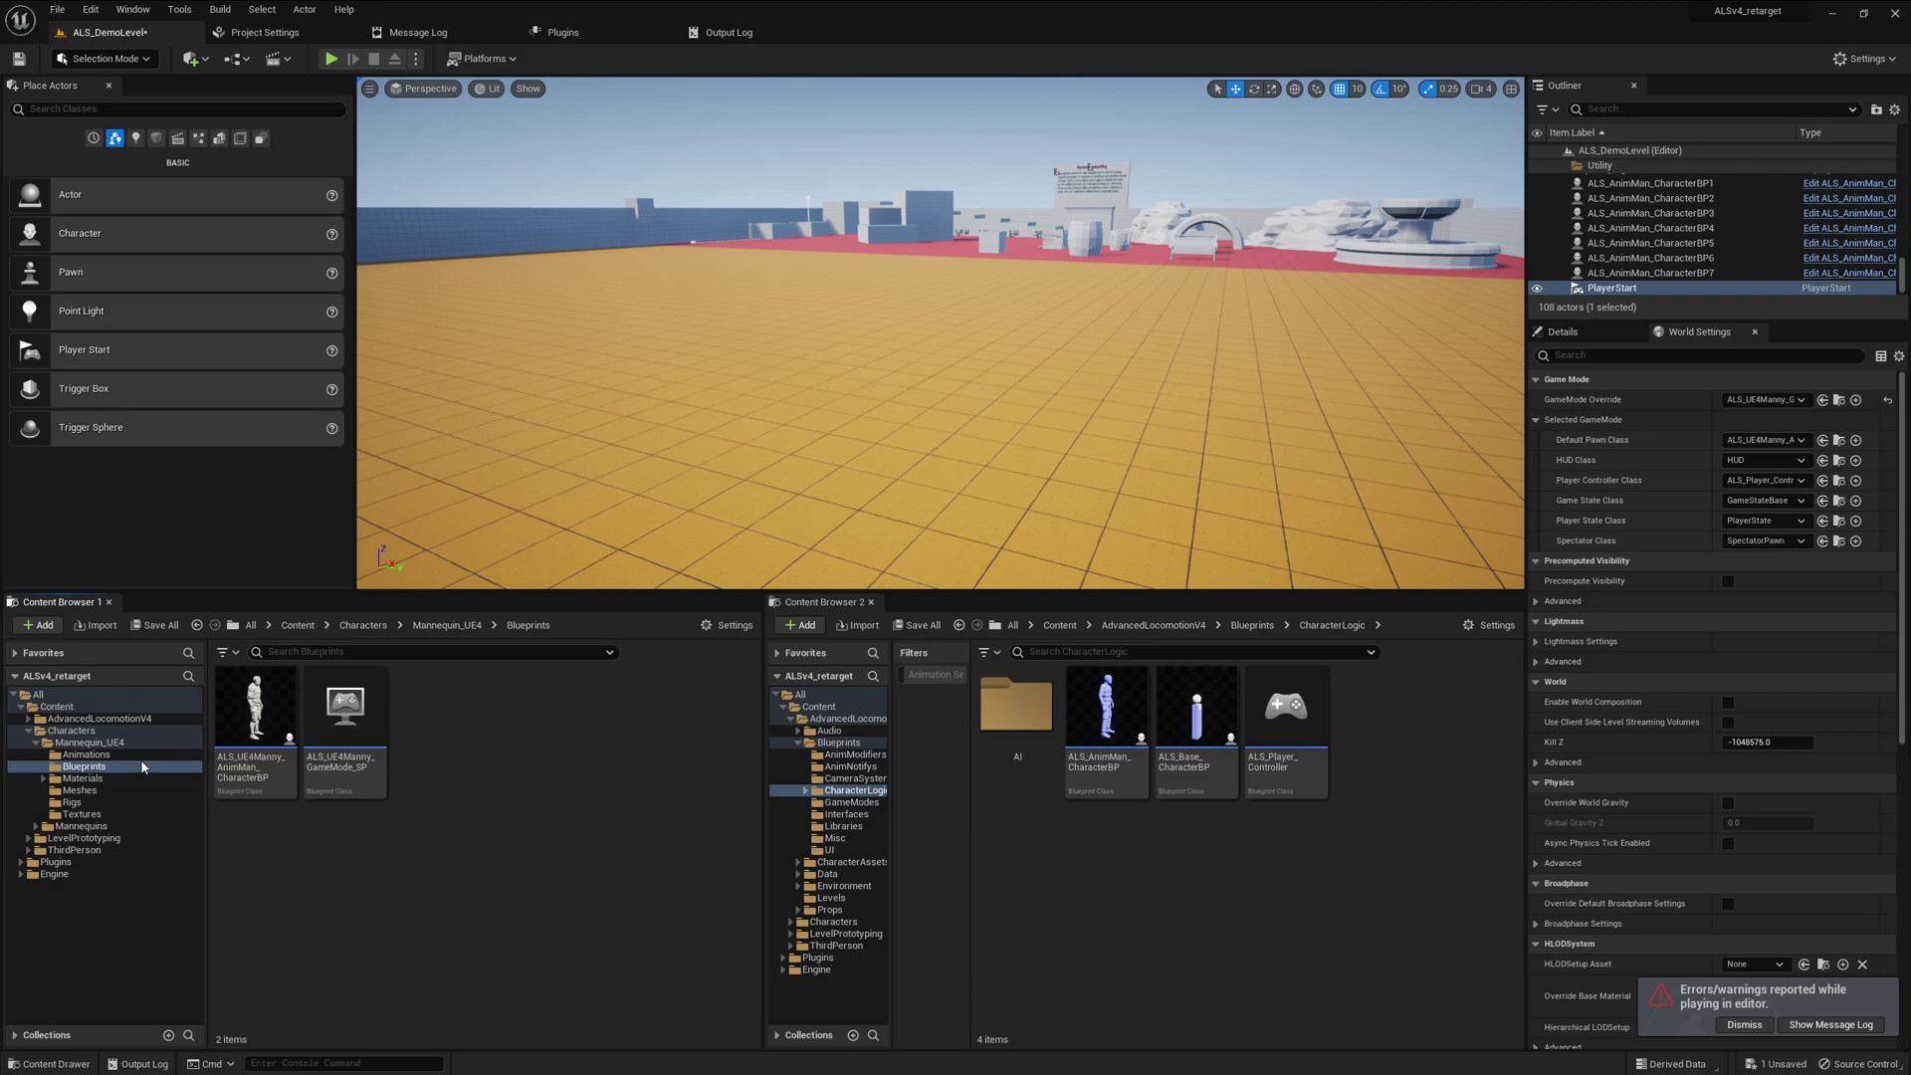
{"action": "left_click", "coordinate": [363, 625]}
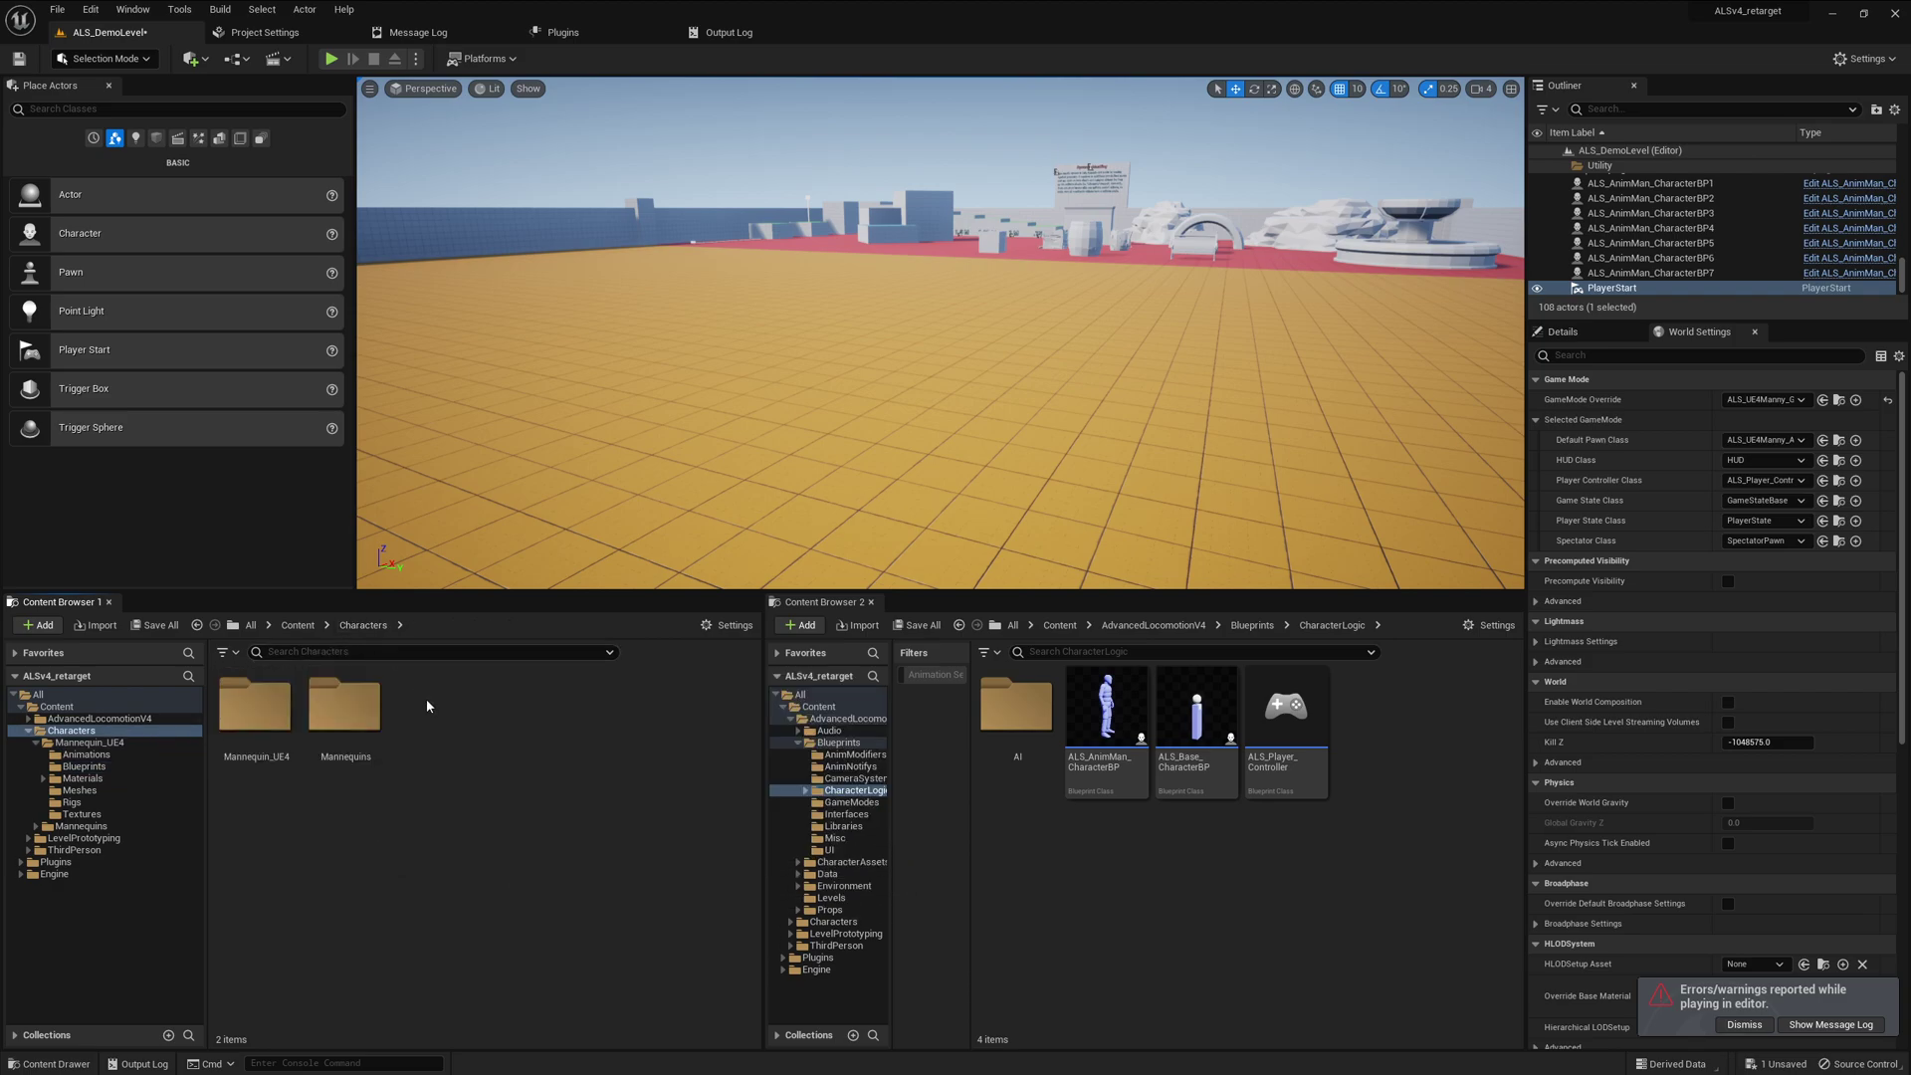
{"action": "double_click", "coordinate": [255, 707]}
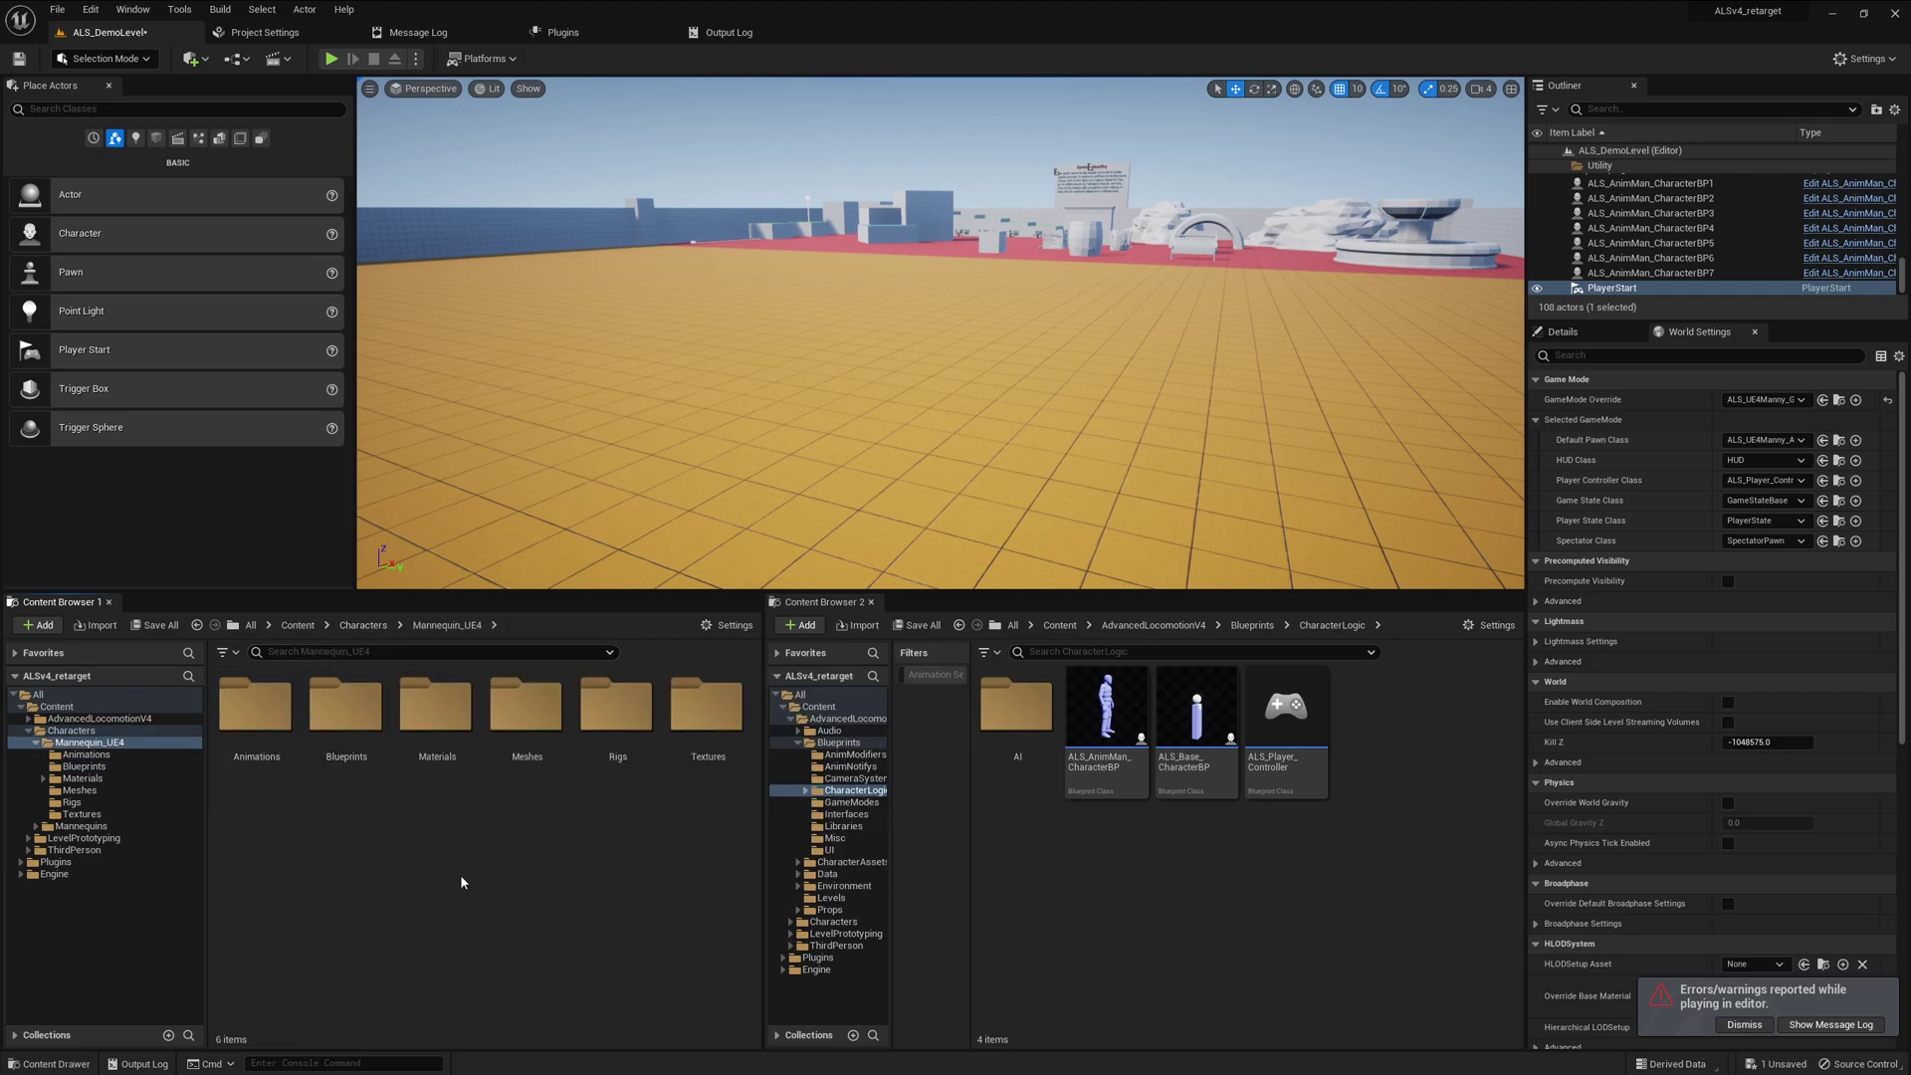
{"action": "double_click", "coordinate": [517, 711]}
{"action": "double_click", "coordinate": [456, 697]}
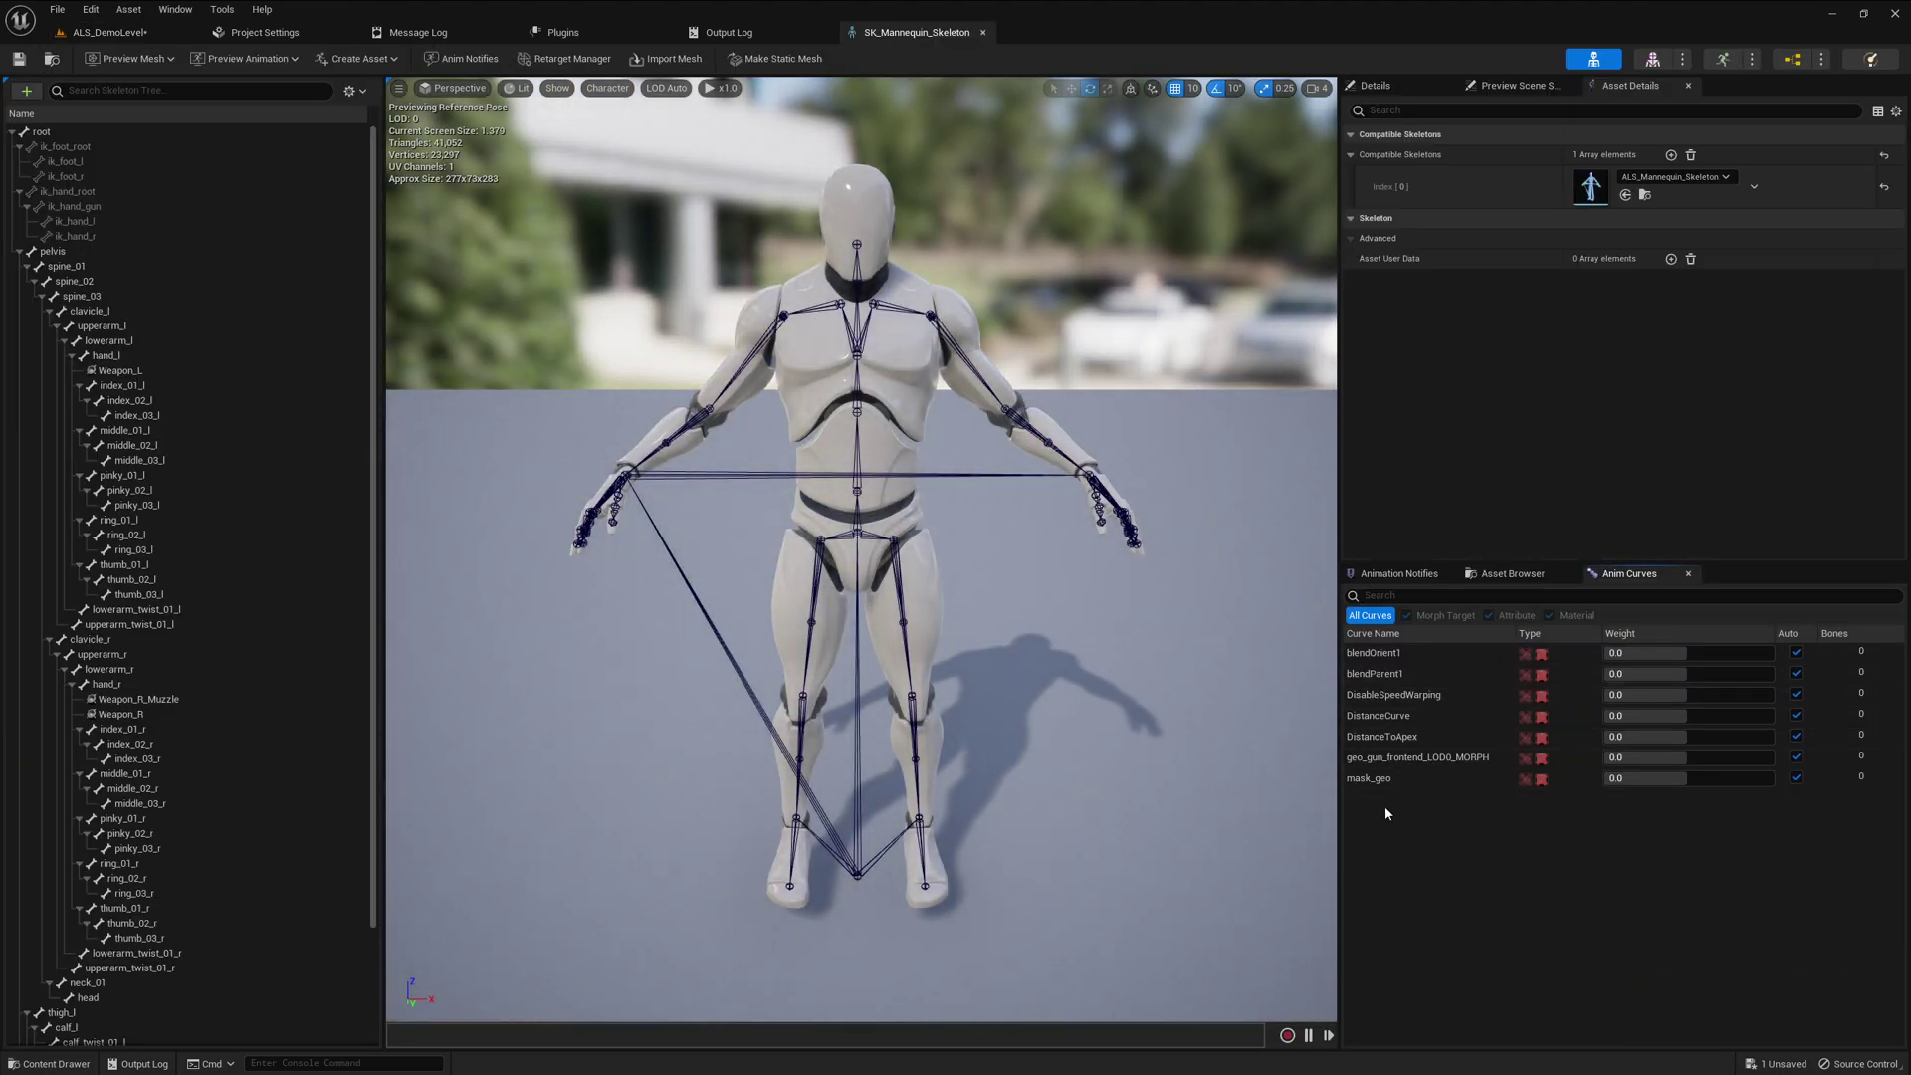
{"action": "left_click", "coordinate": [144, 34]}
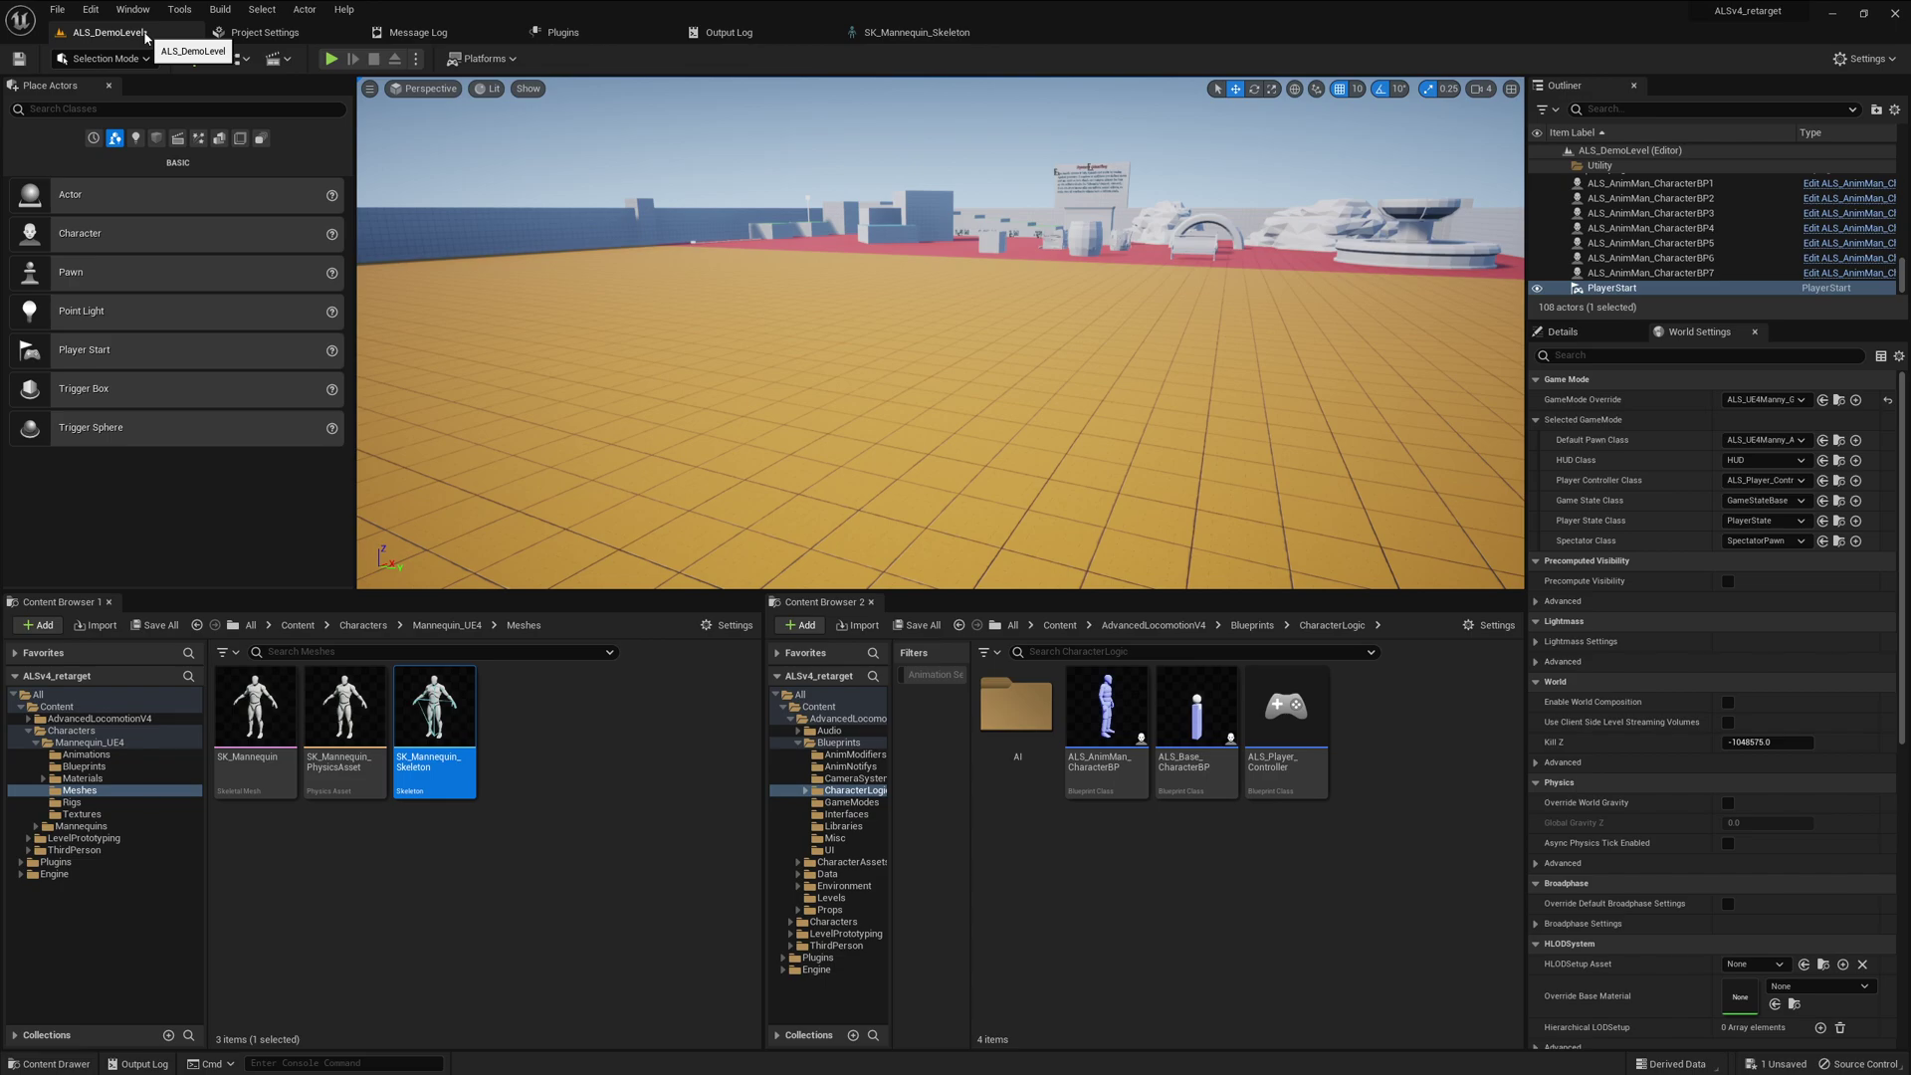
Run the Check Skeleton Curve Names character tool on SK_Mannequin_Skeleton and review the missing curves in the output log
{"action": "right_click", "coordinate": [439, 707]}
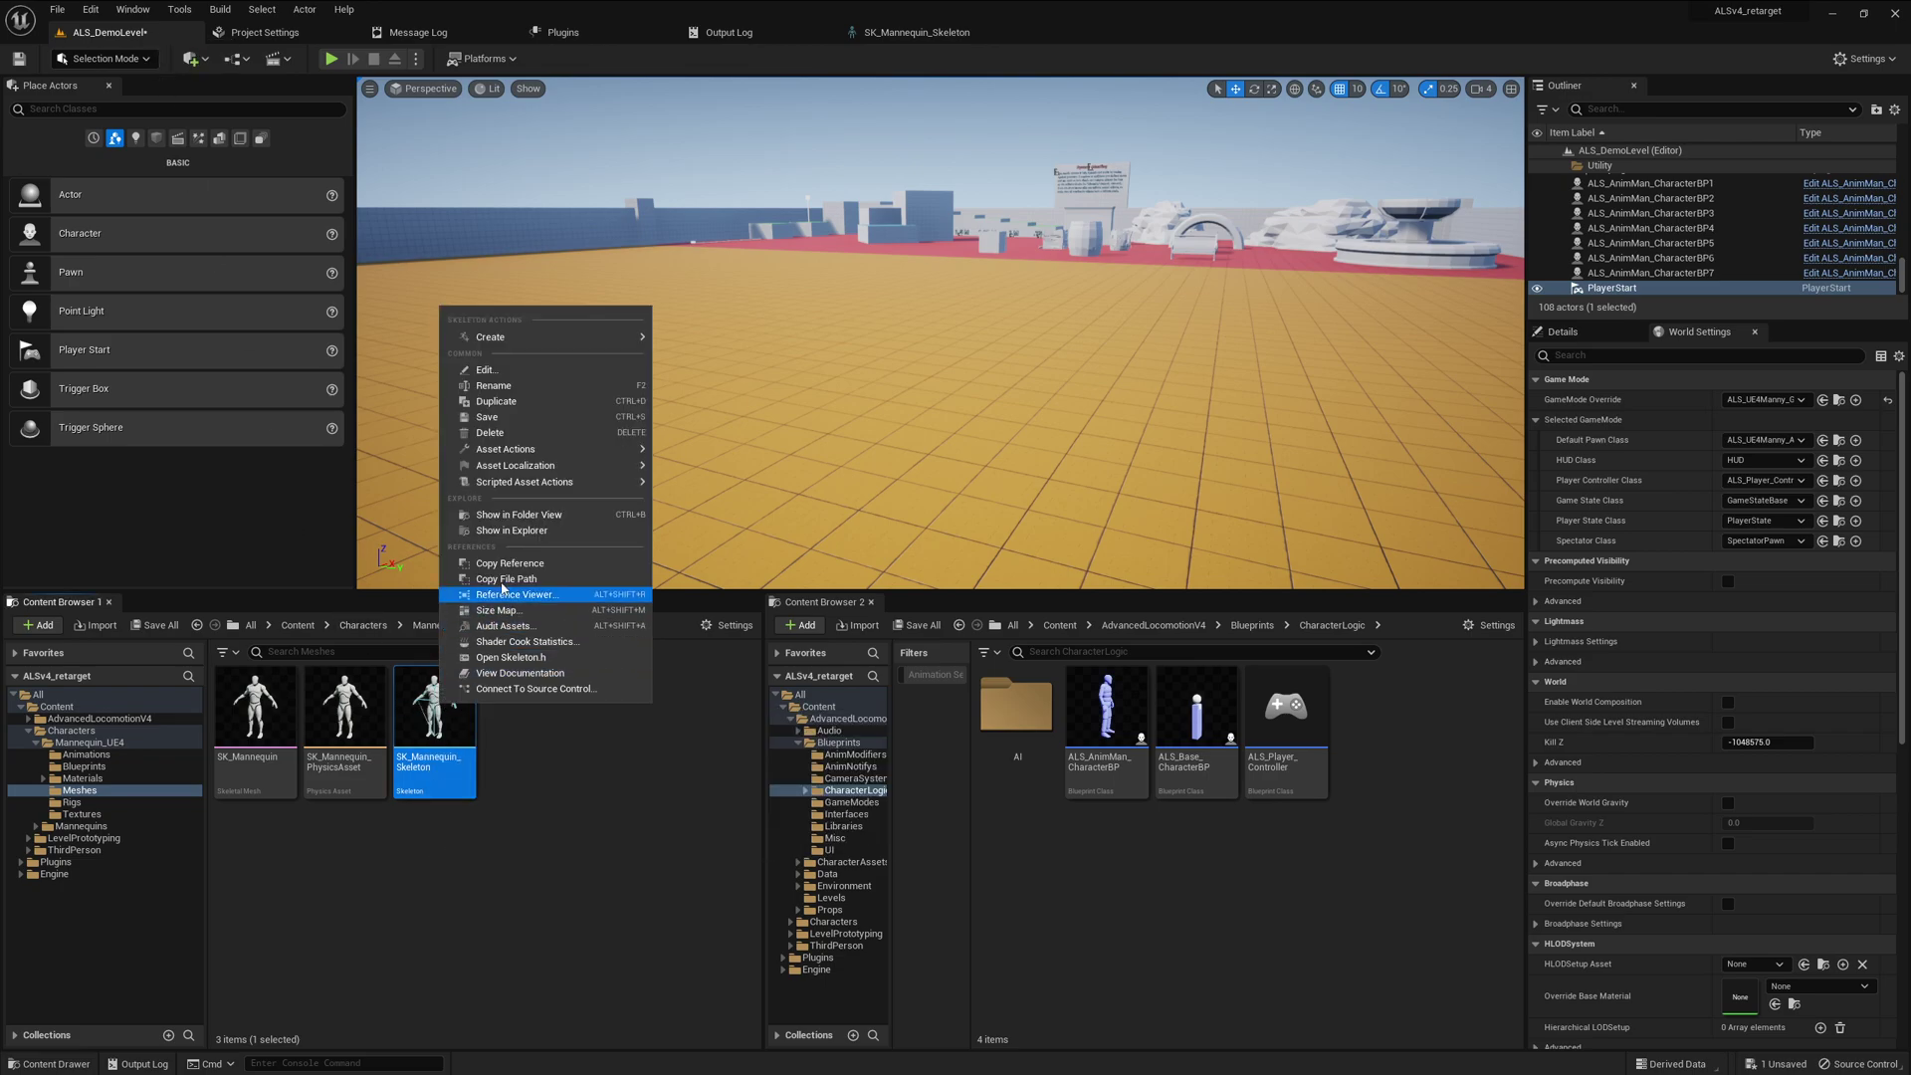
{"action": "mouse_move", "coordinate": [565, 483]}
{"action": "mouse_move", "coordinate": [721, 496]}
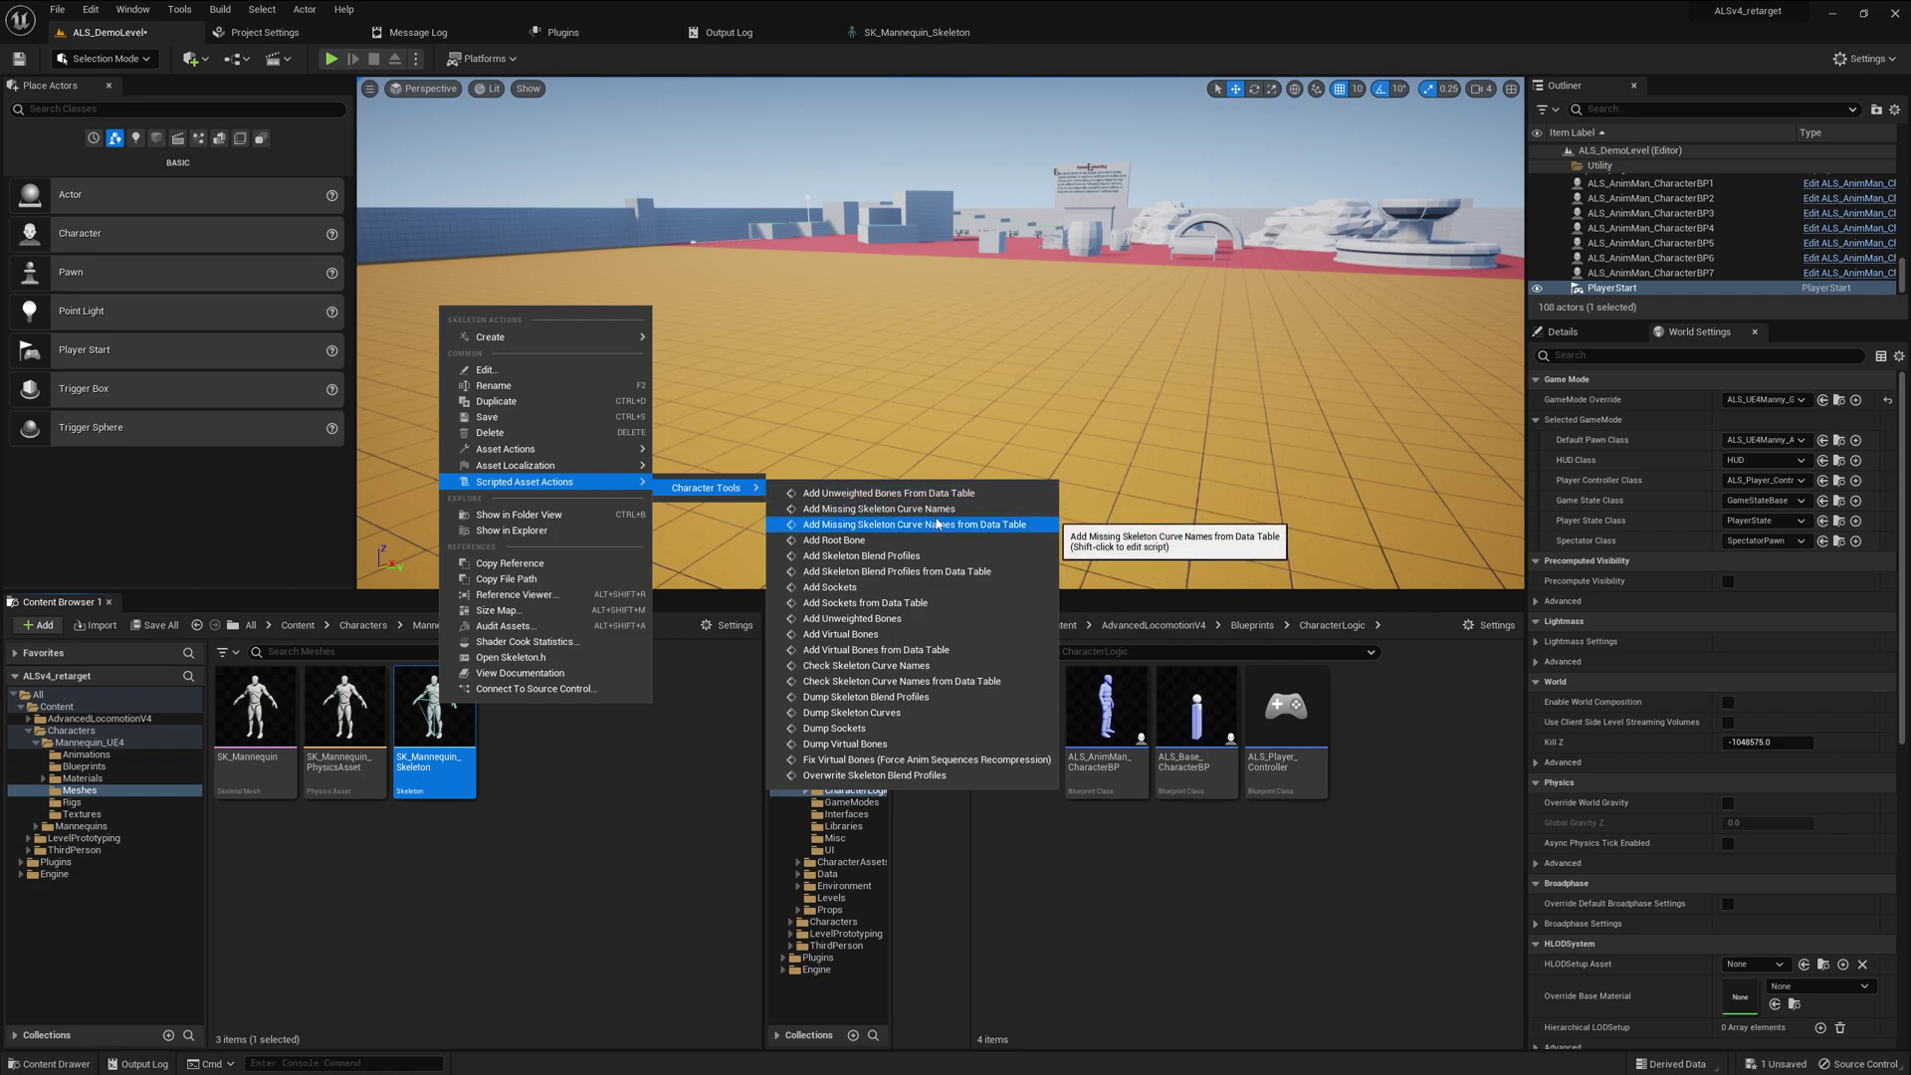
{"action": "left_click", "coordinate": [962, 672]}
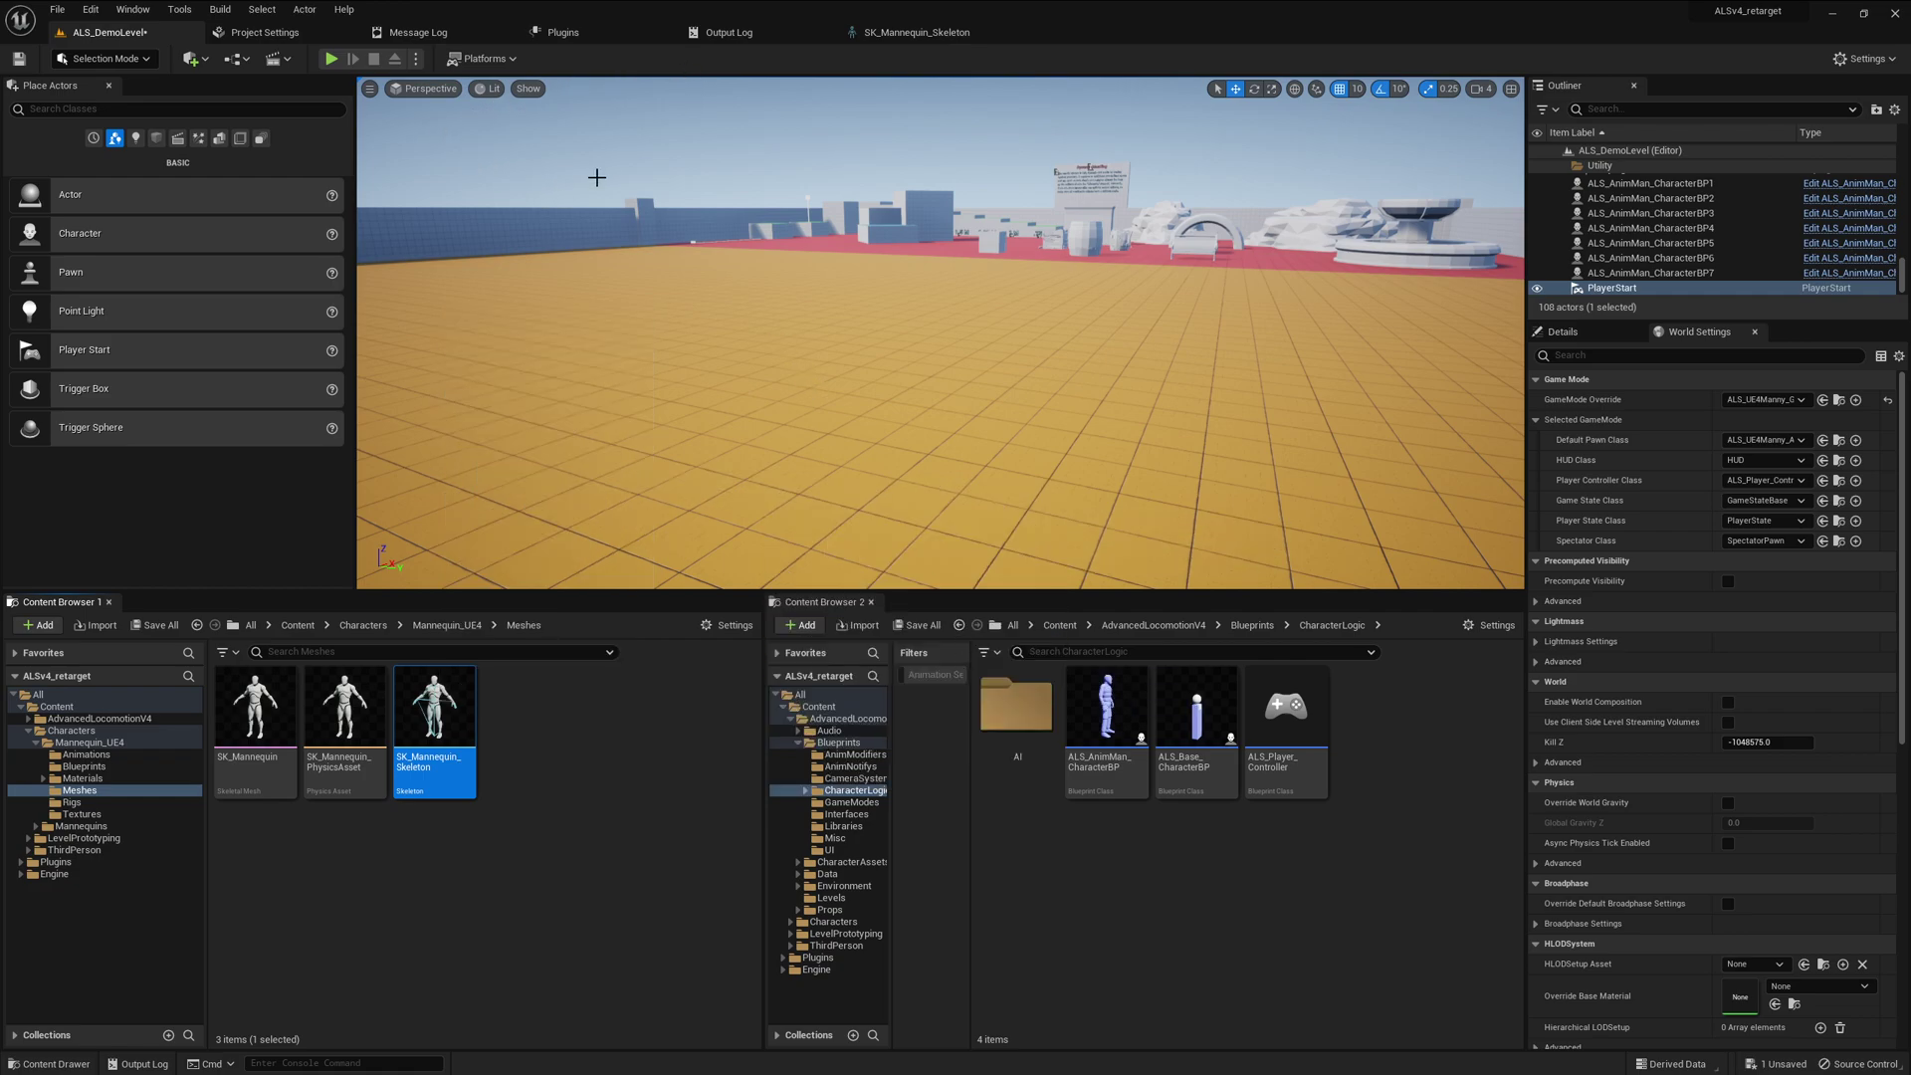
{"action": "left_click", "coordinate": [726, 32]}
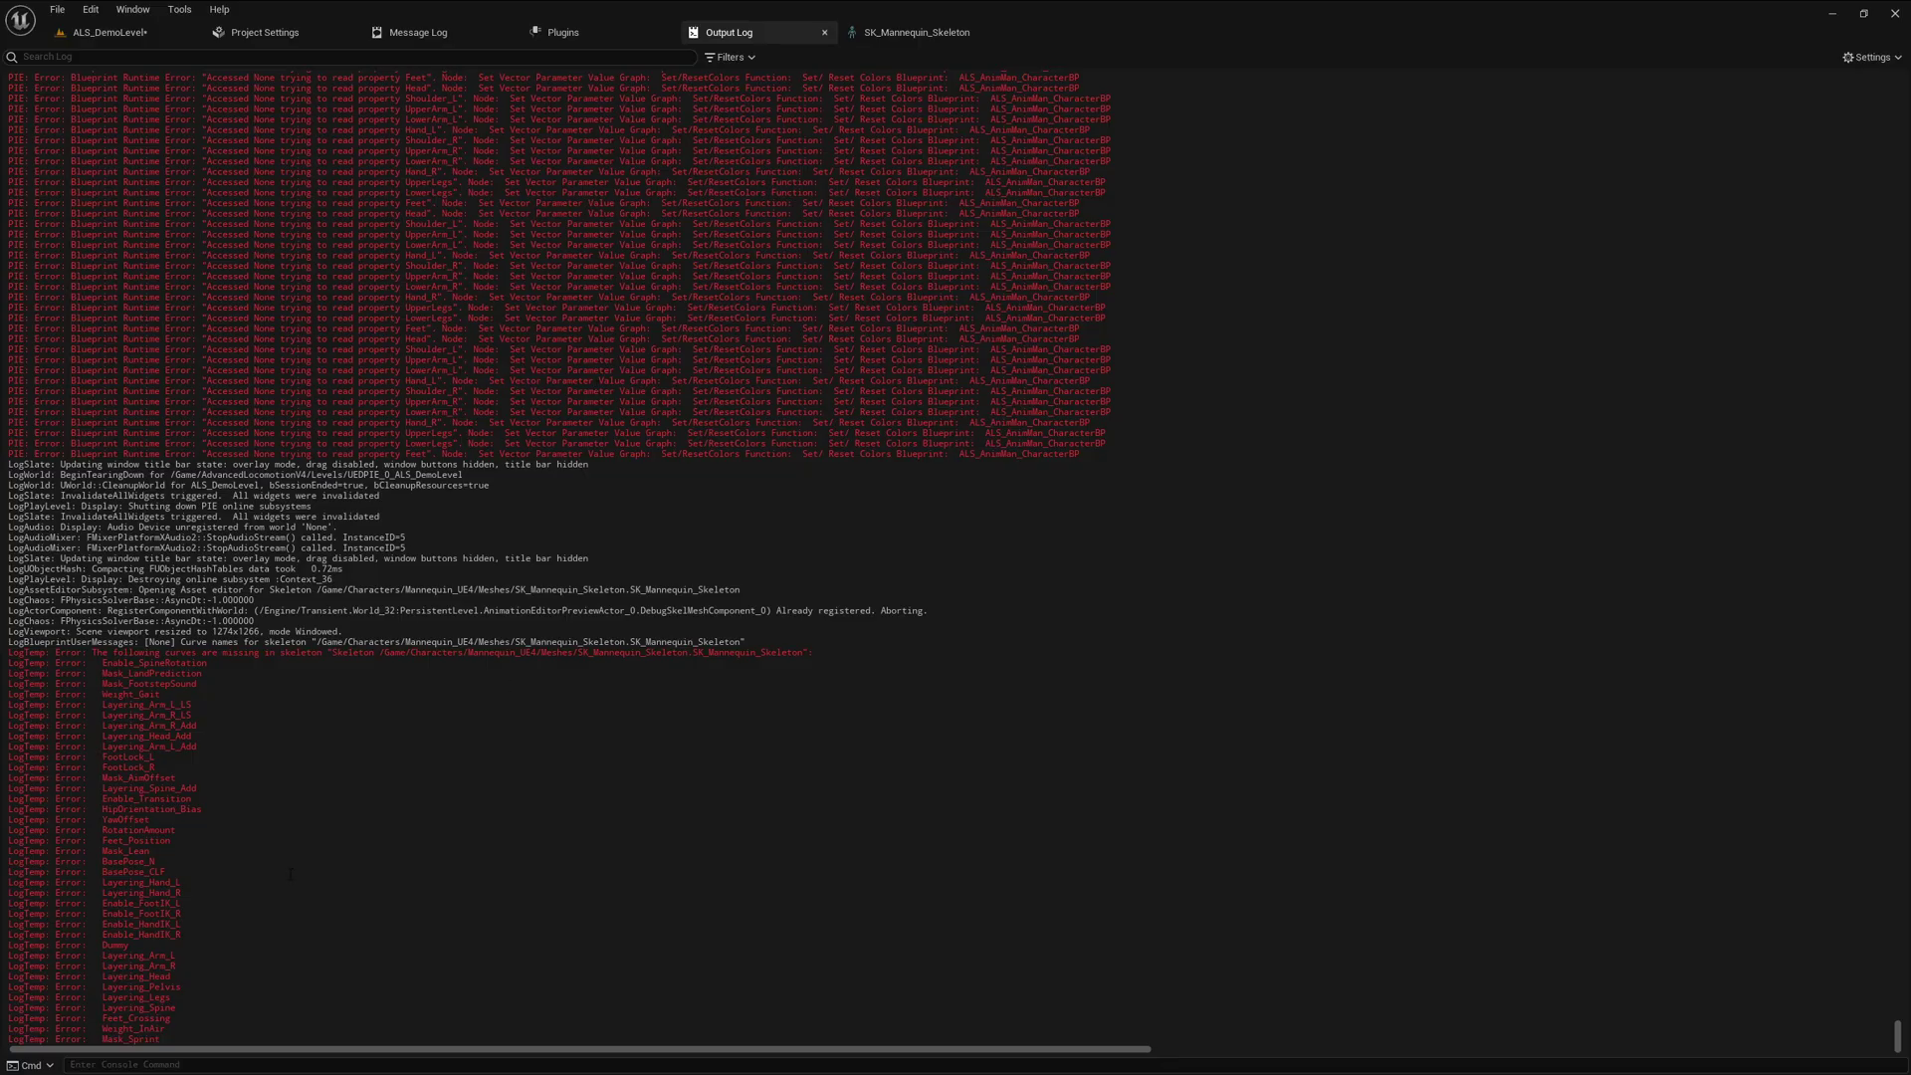
{"action": "left_click_drag", "start_coordinate": [172, 1032], "coordinate": [90, 655]}
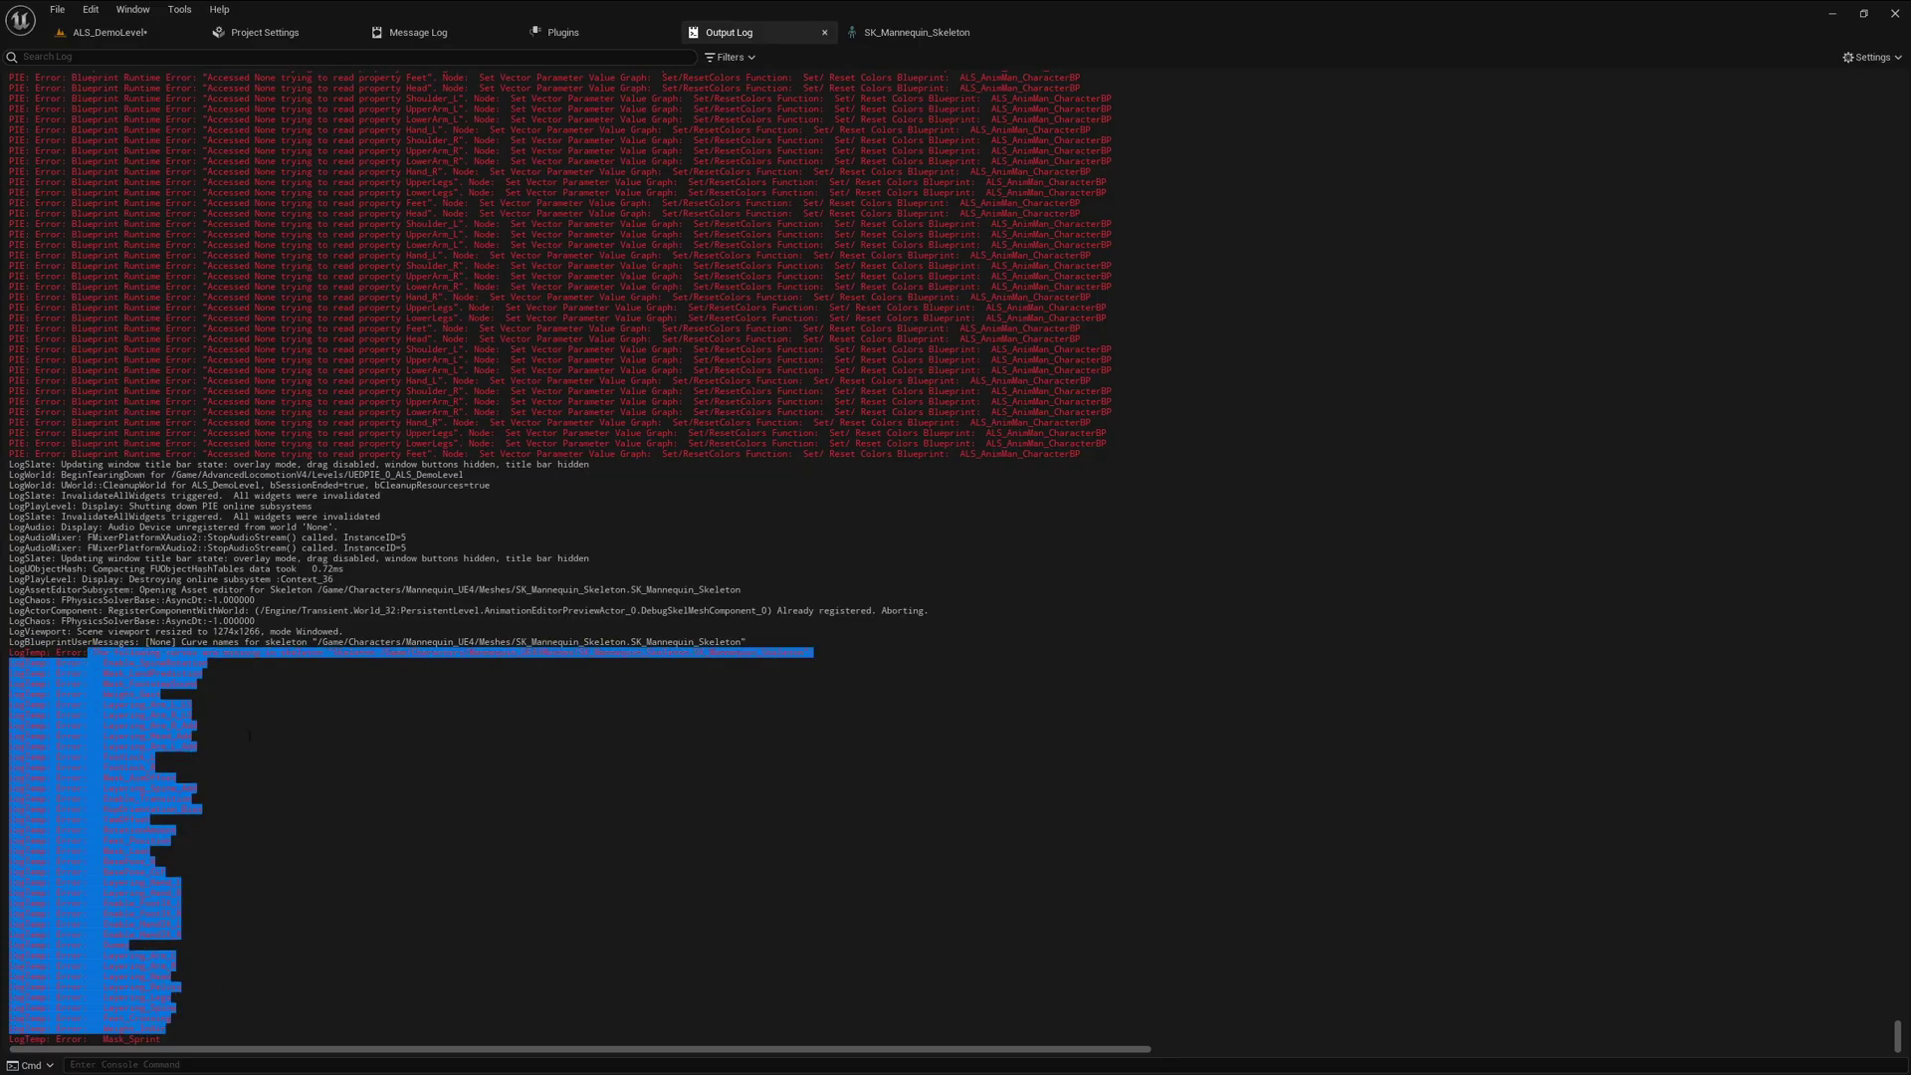
{"action": "left_click", "coordinate": [90, 654]}
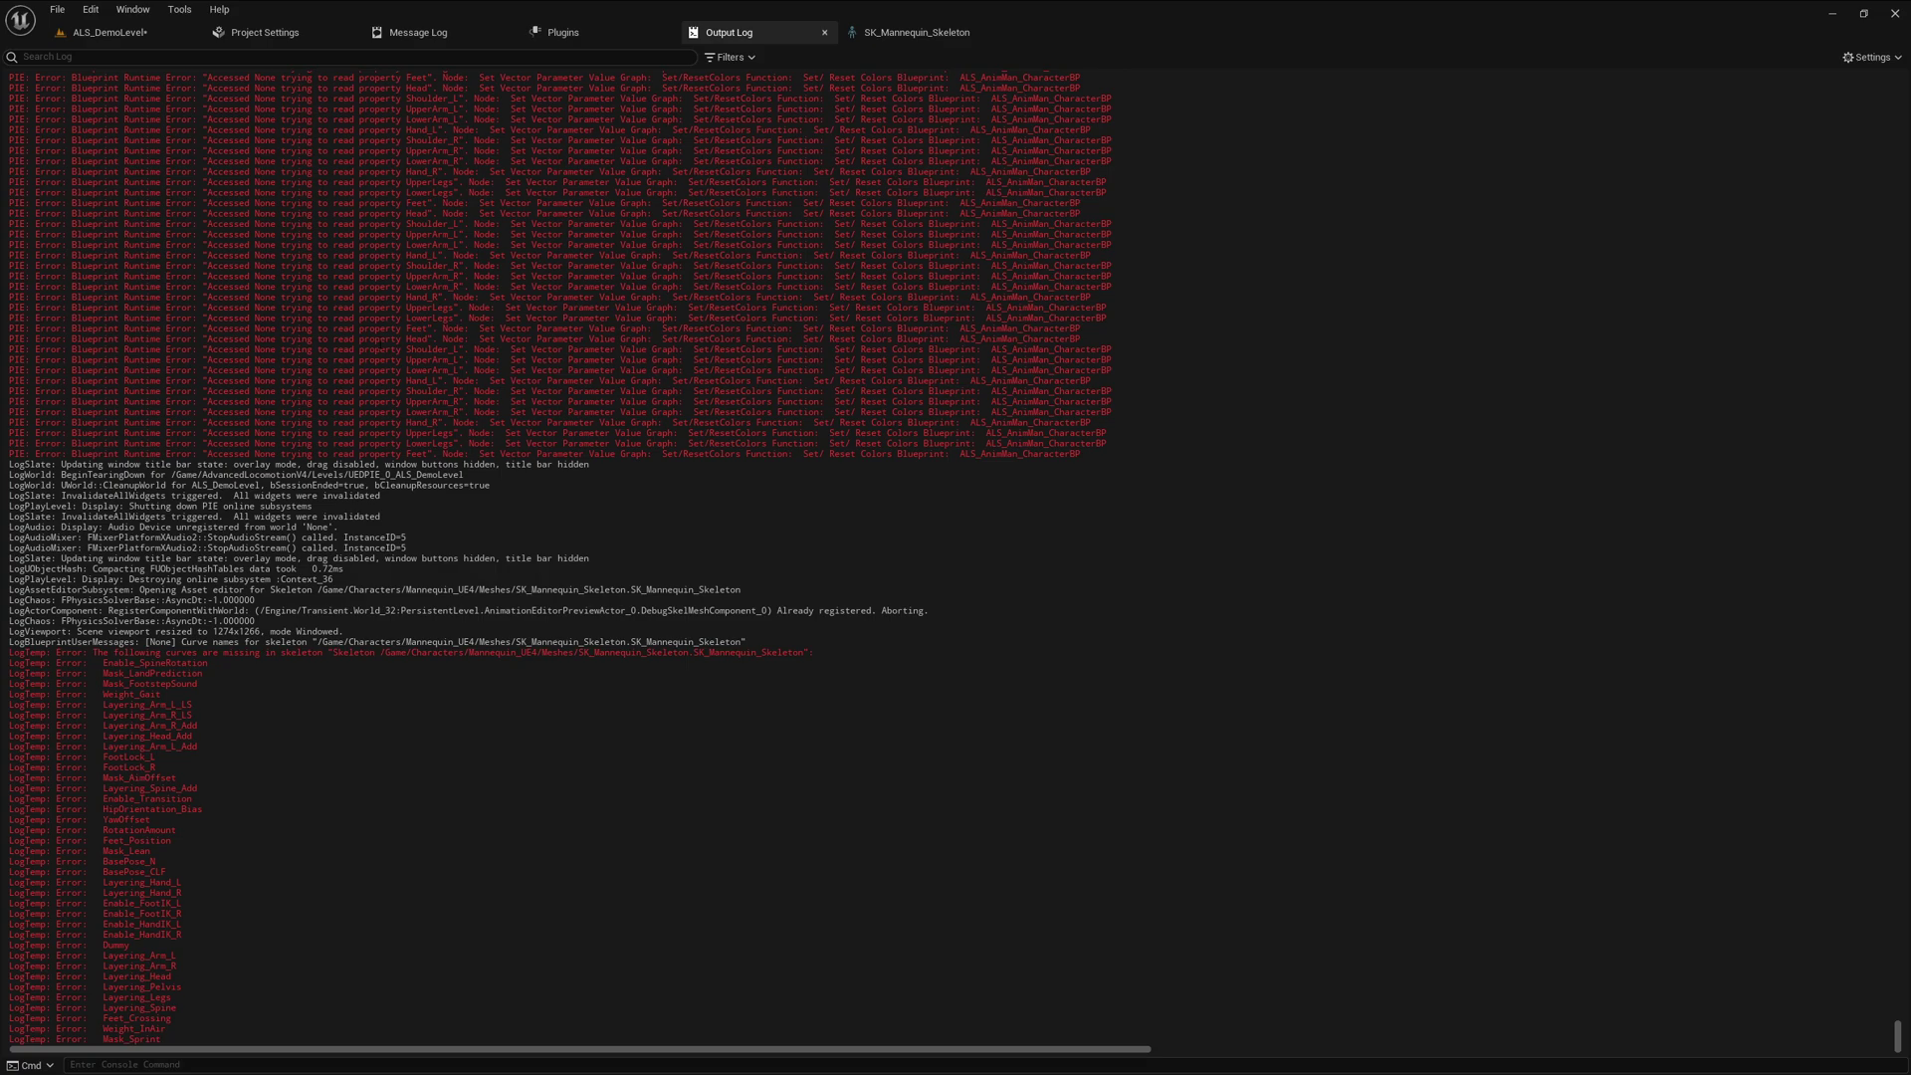
{"action": "left_click", "coordinate": [881, 33]}
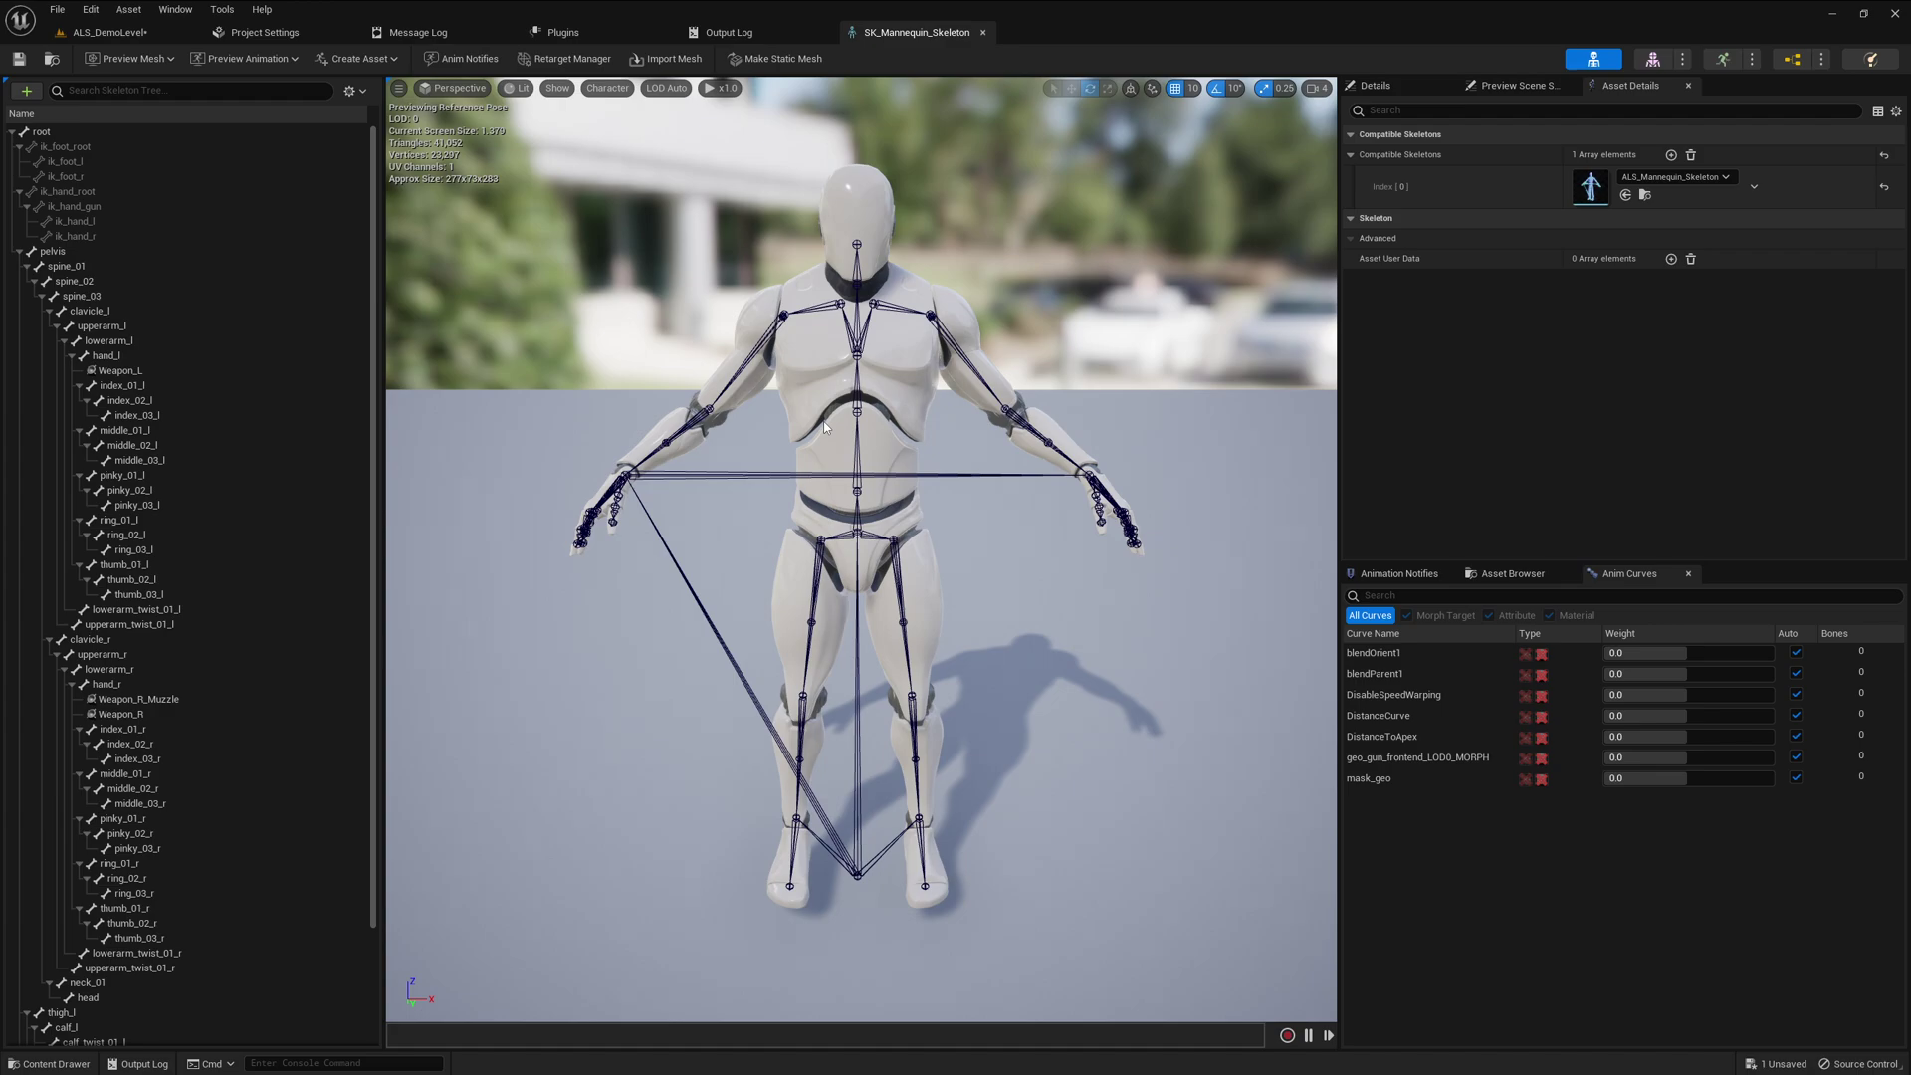
{"action": "right_click", "coordinate": [1419, 865]}
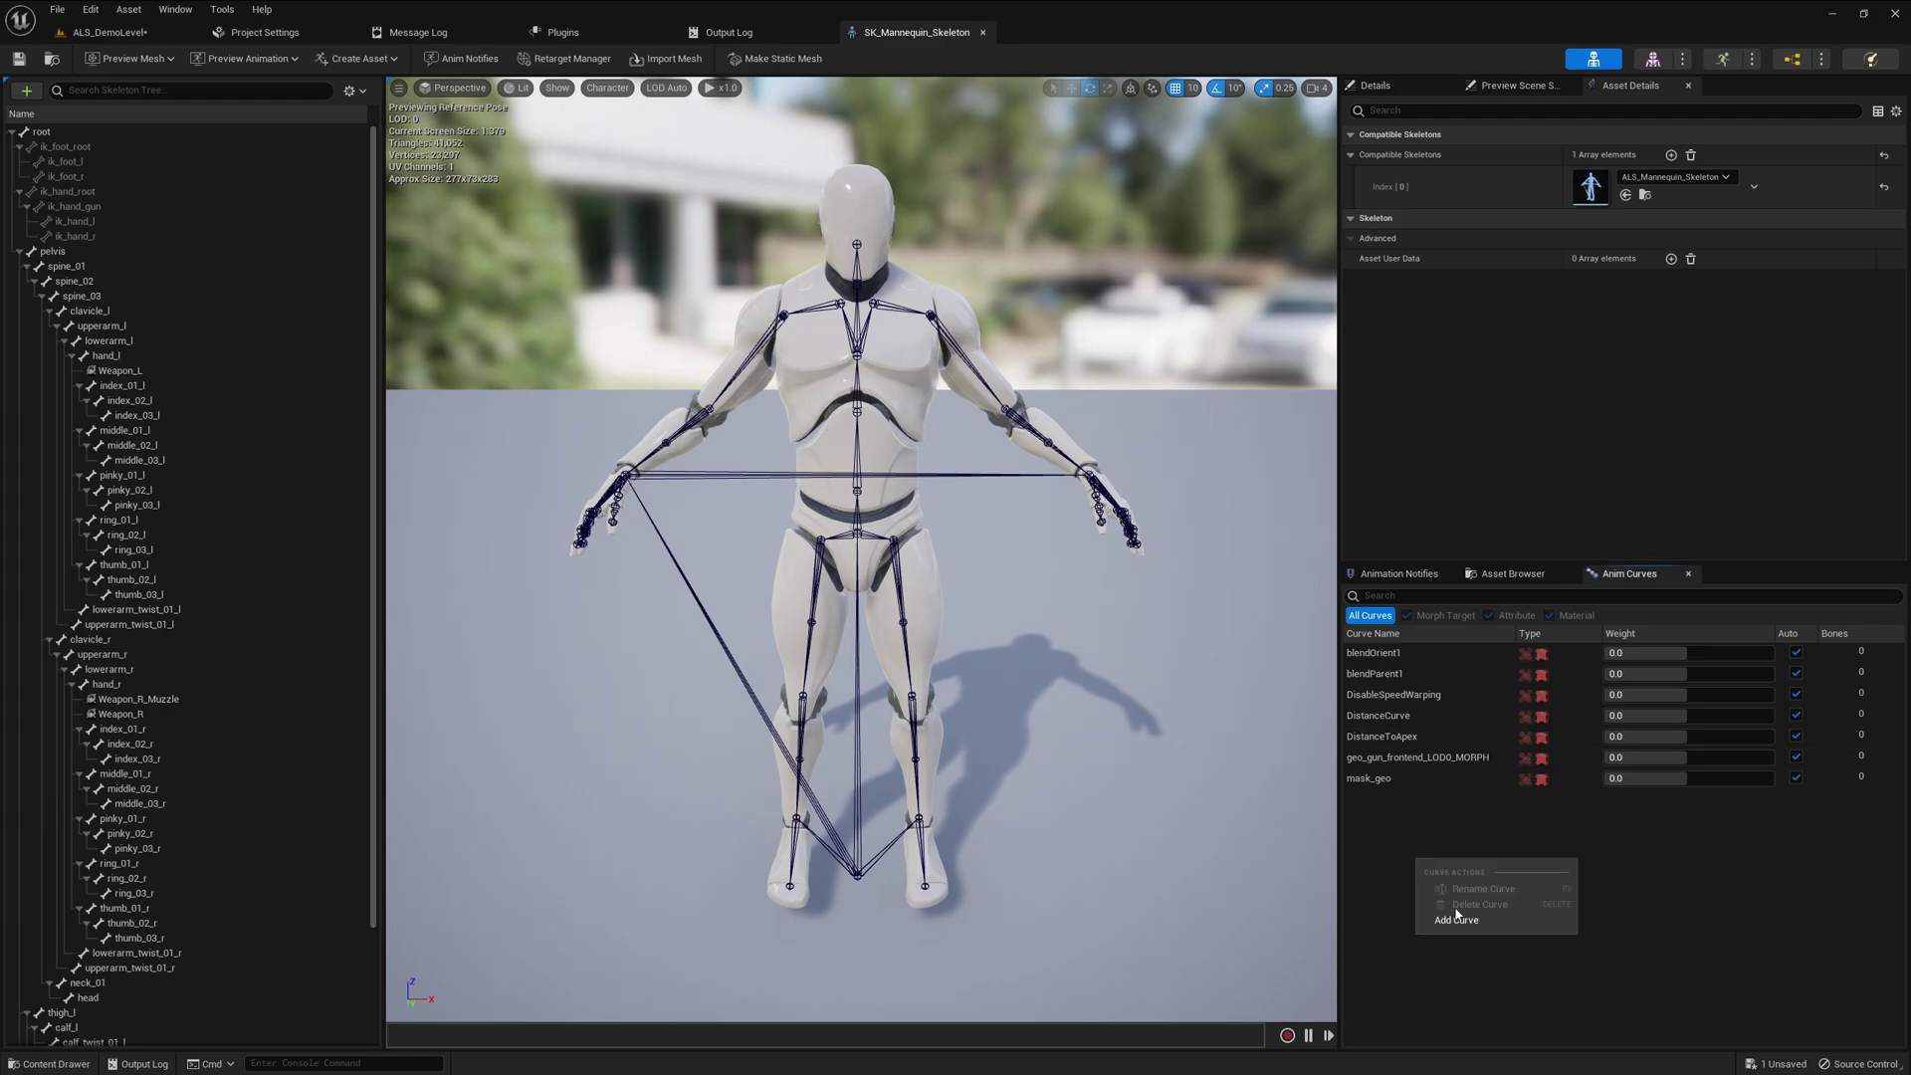
{"action": "left_click", "coordinate": [1457, 919]}
{"action": "key", "text": "Escape"}
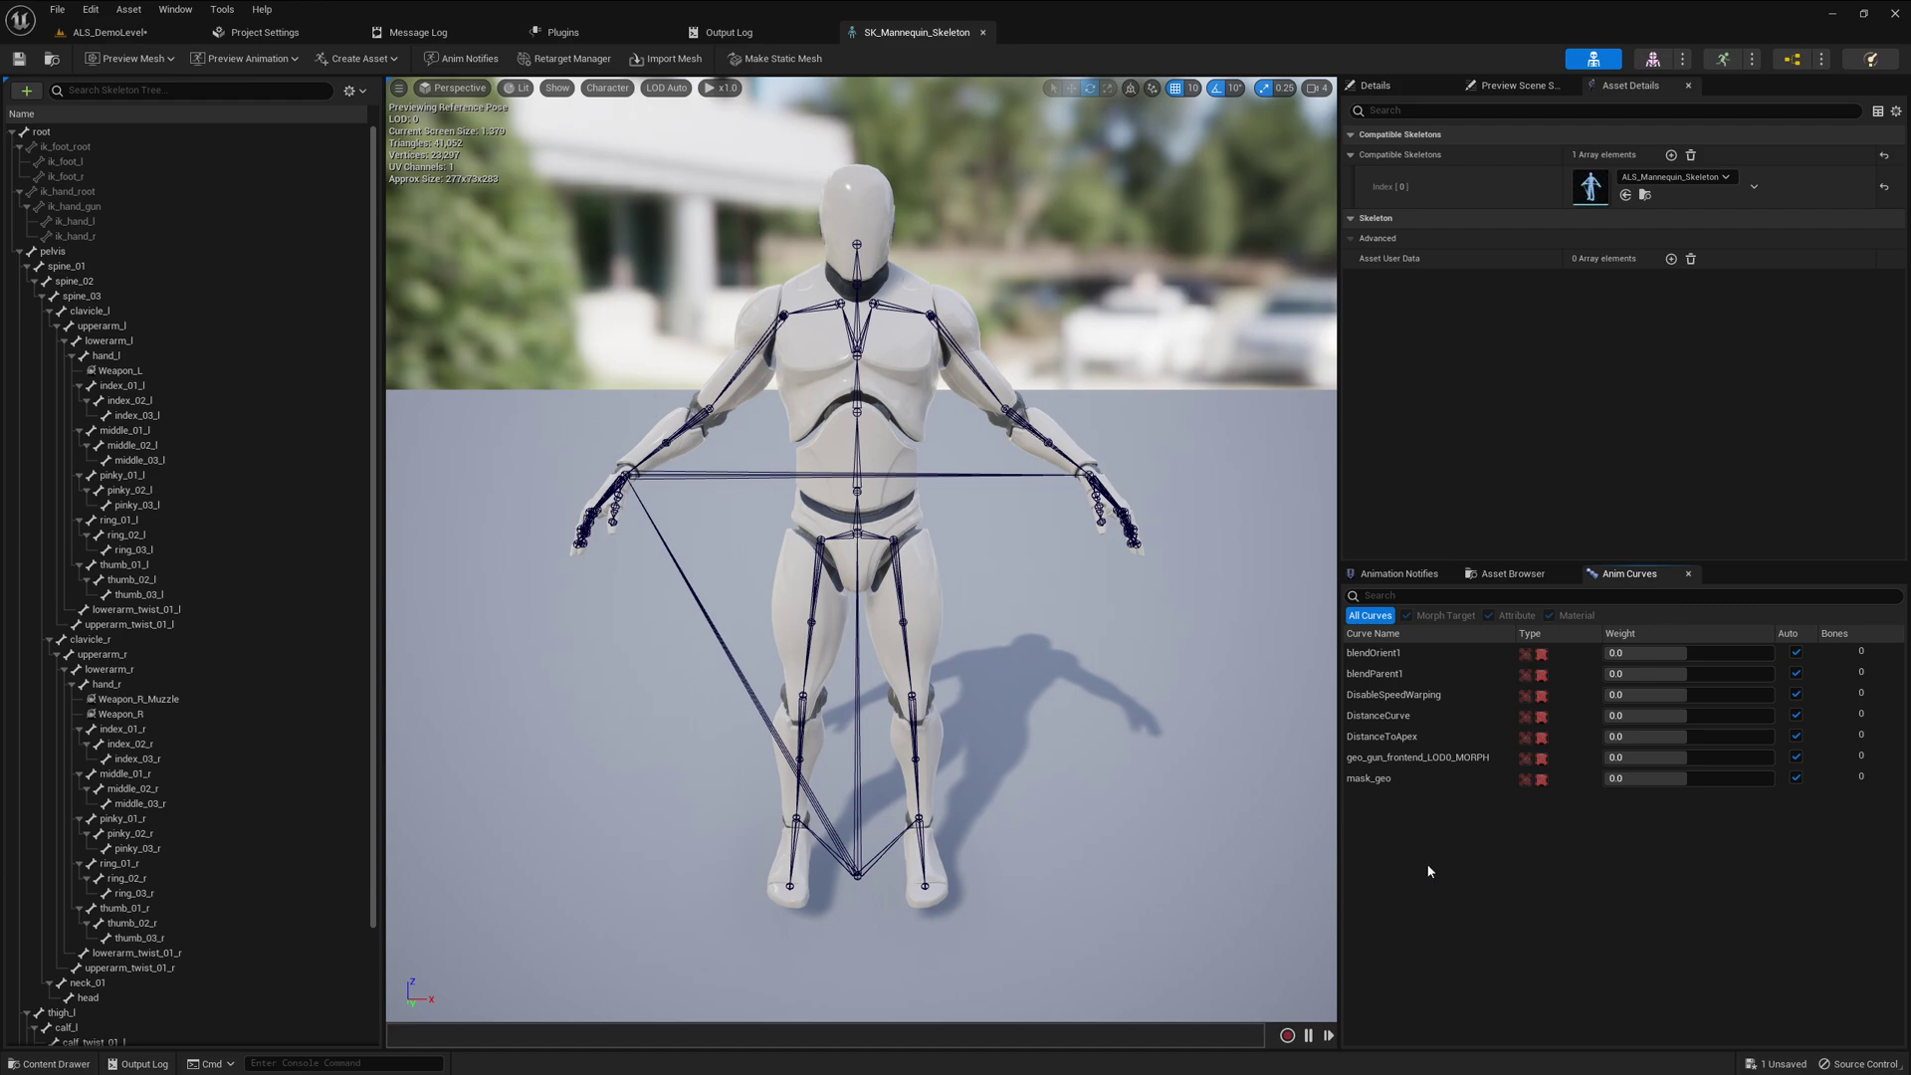
Run the Add Missing Skeleton Curve Names character tool on SK_Mannequin_Skeleton and close the skeleton's open editor
{"action": "left_click", "coordinate": [109, 31]}
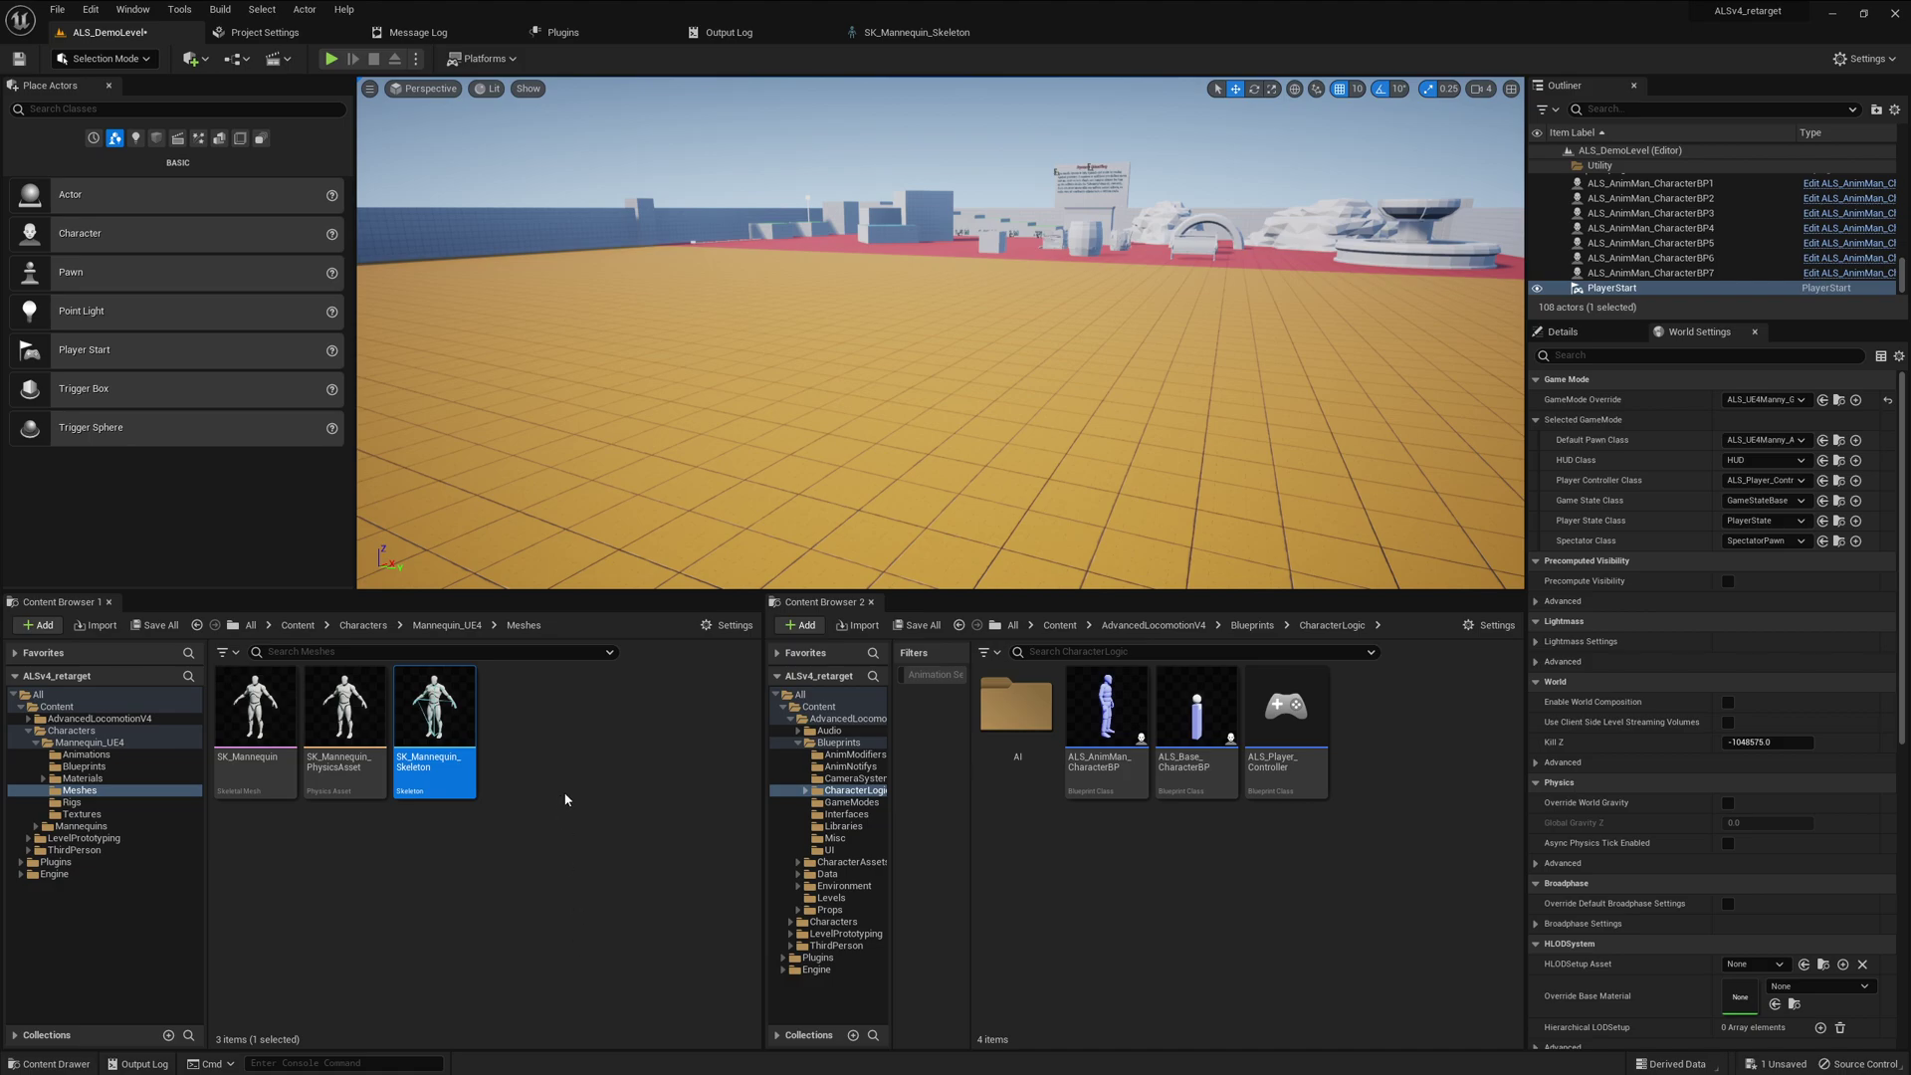
{"action": "right_click", "coordinate": [445, 708]}
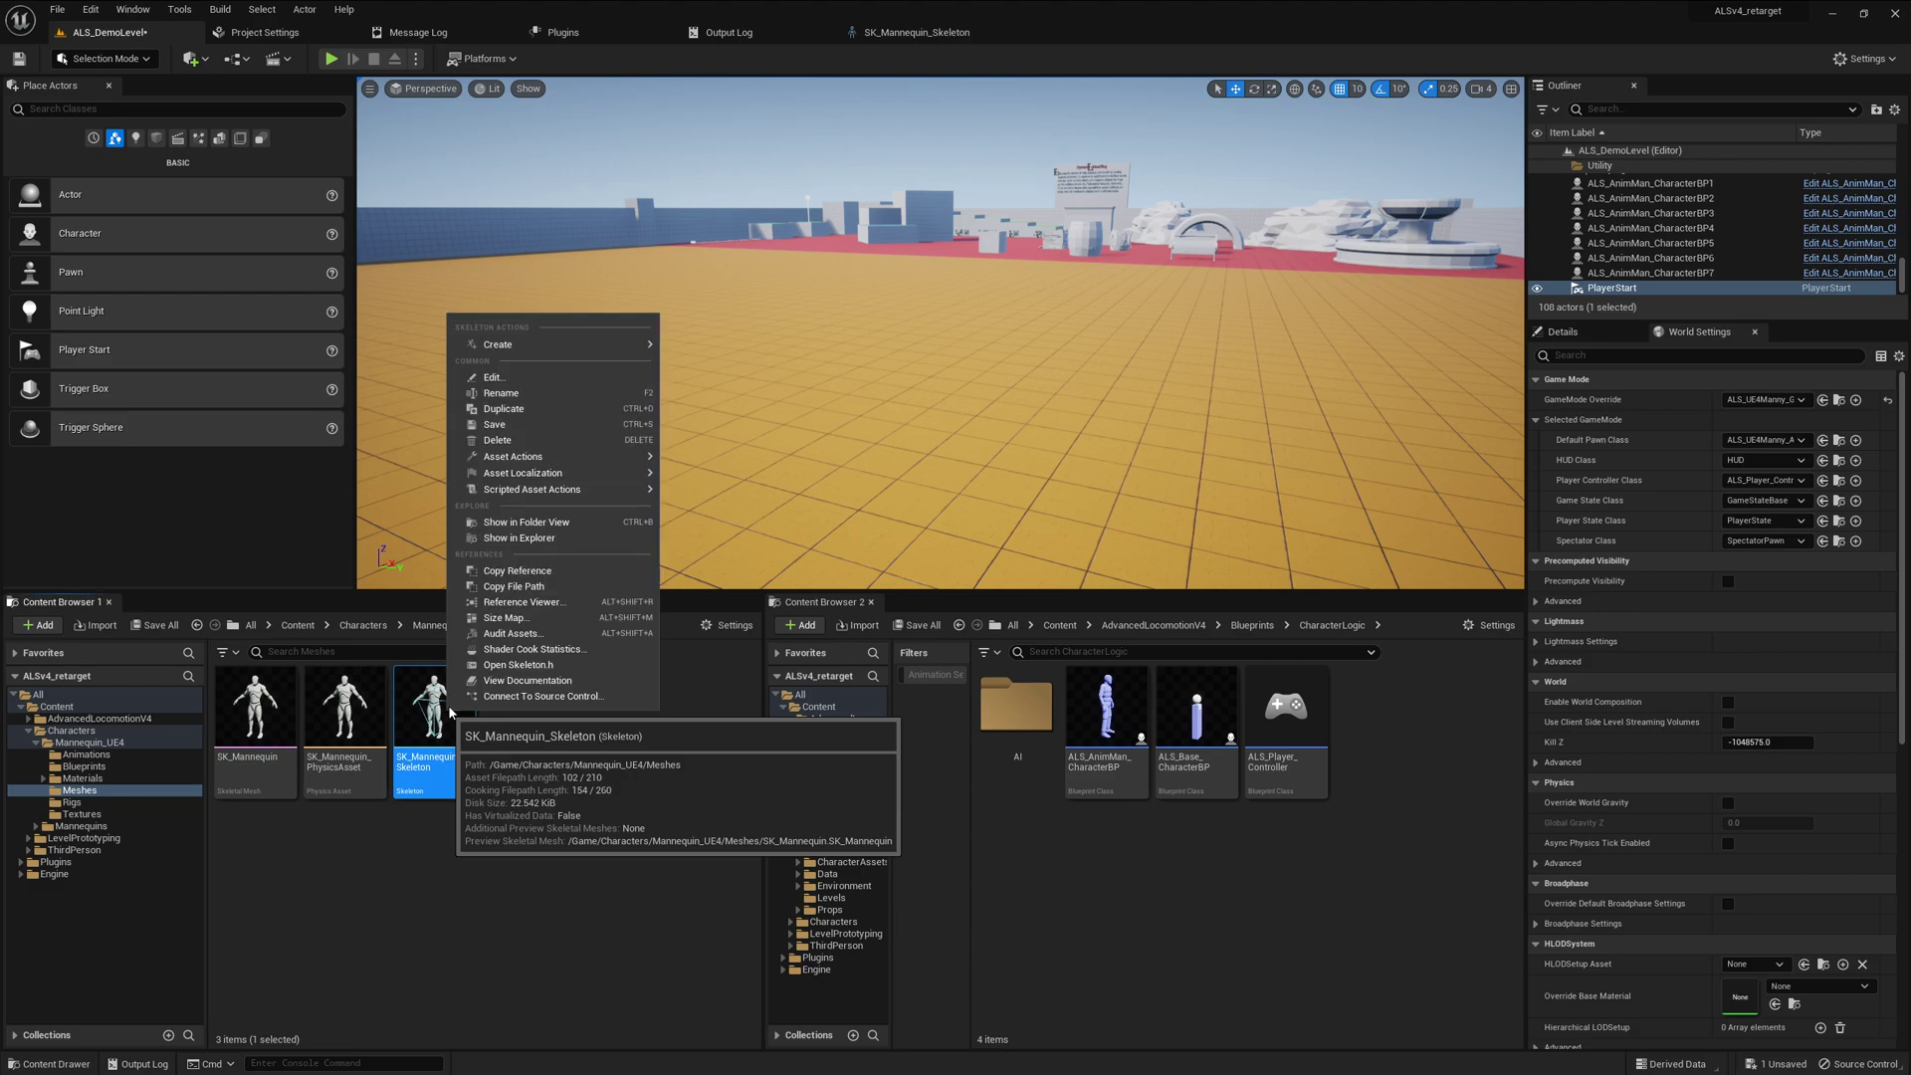
{"action": "mouse_move", "coordinate": [591, 491]}
{"action": "mouse_move", "coordinate": [723, 496]}
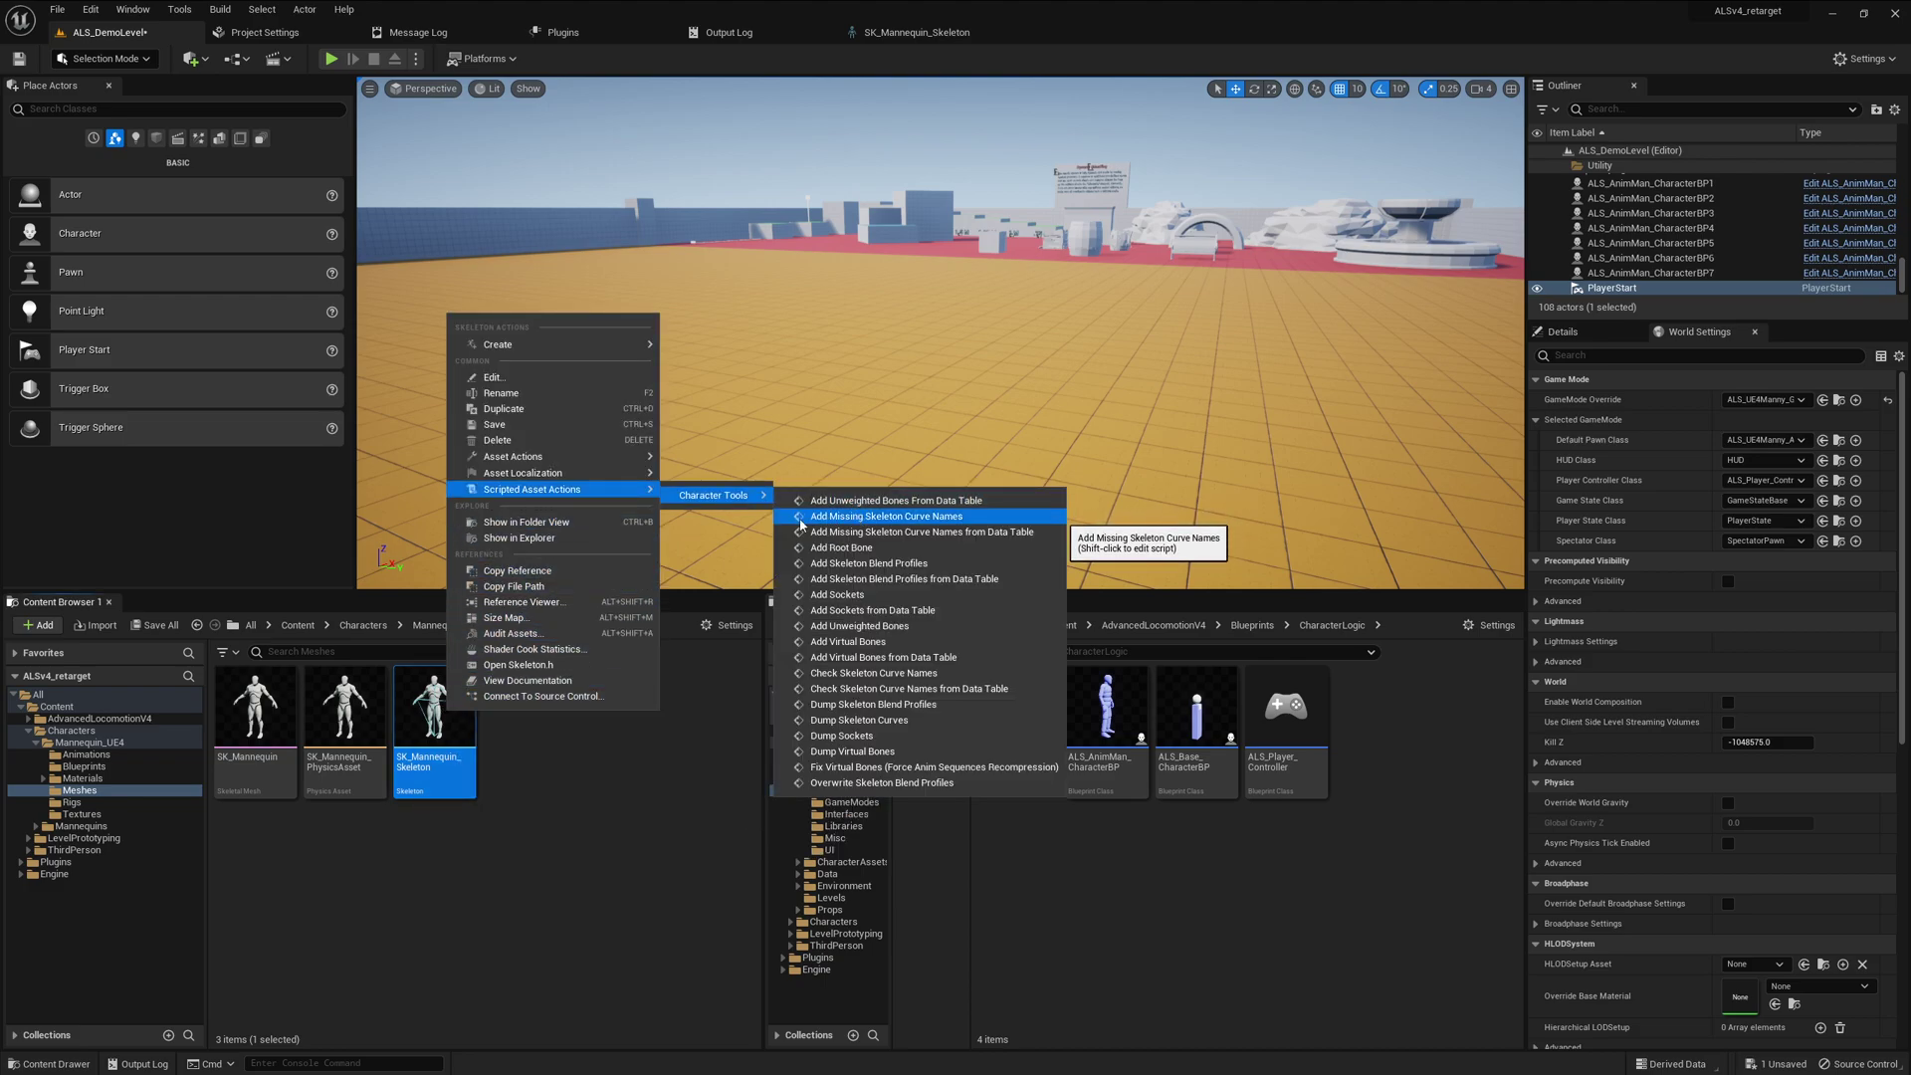
{"action": "left_click", "coordinate": [921, 517]}
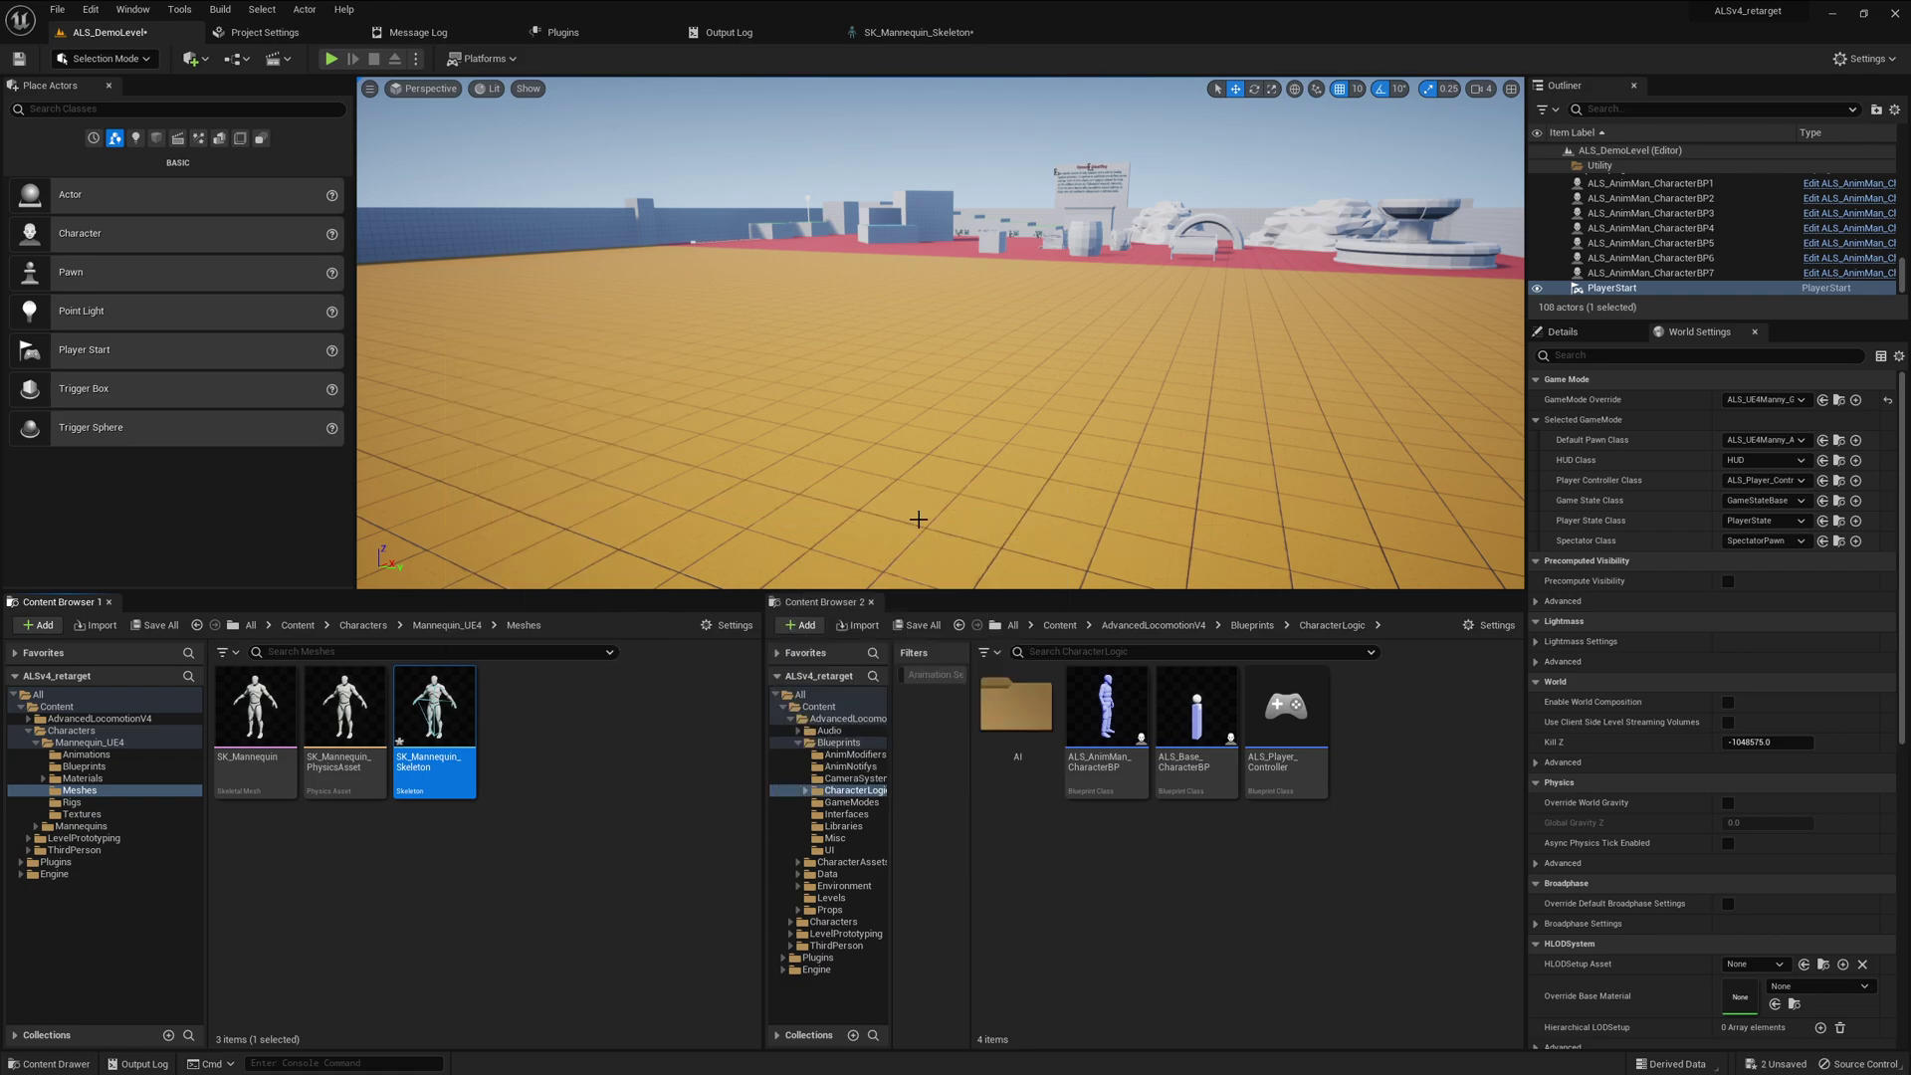
{"action": "double_click", "coordinate": [457, 696]}
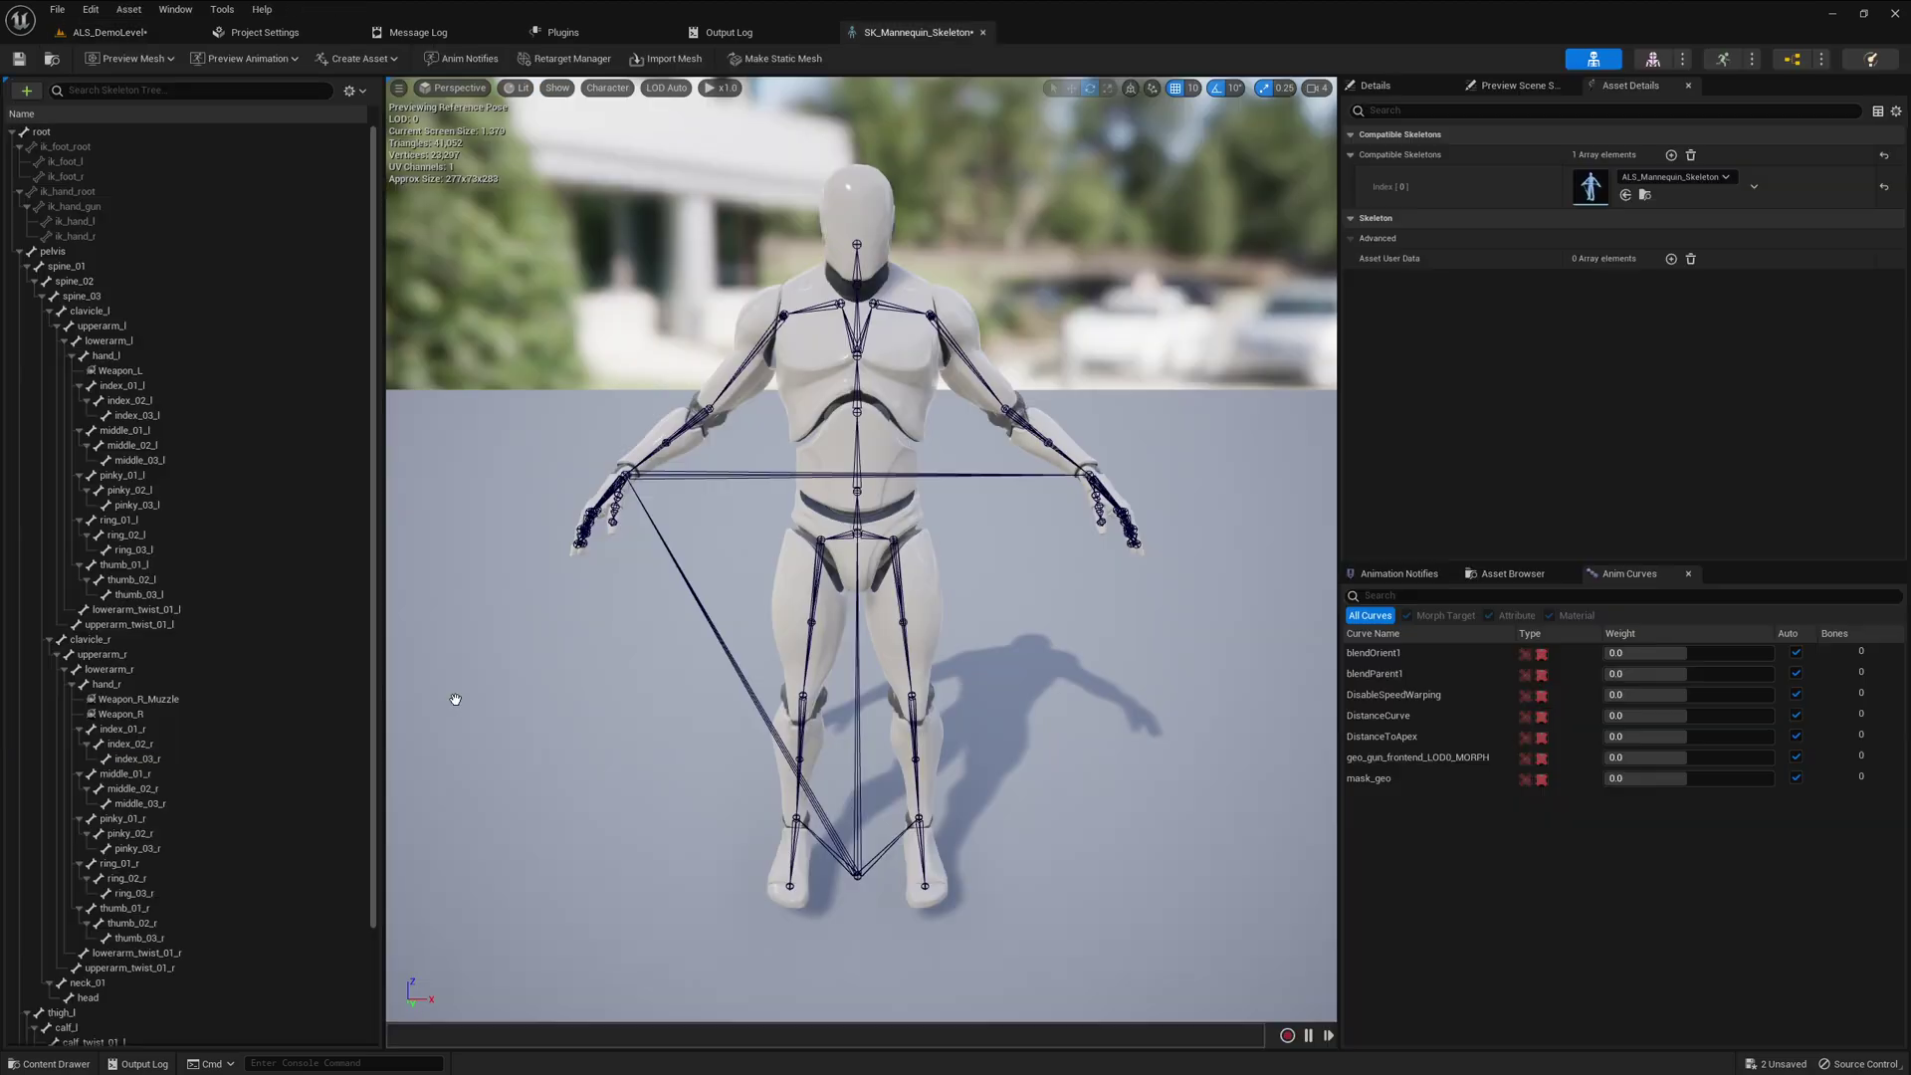
{"action": "left_click", "coordinate": [983, 32]}
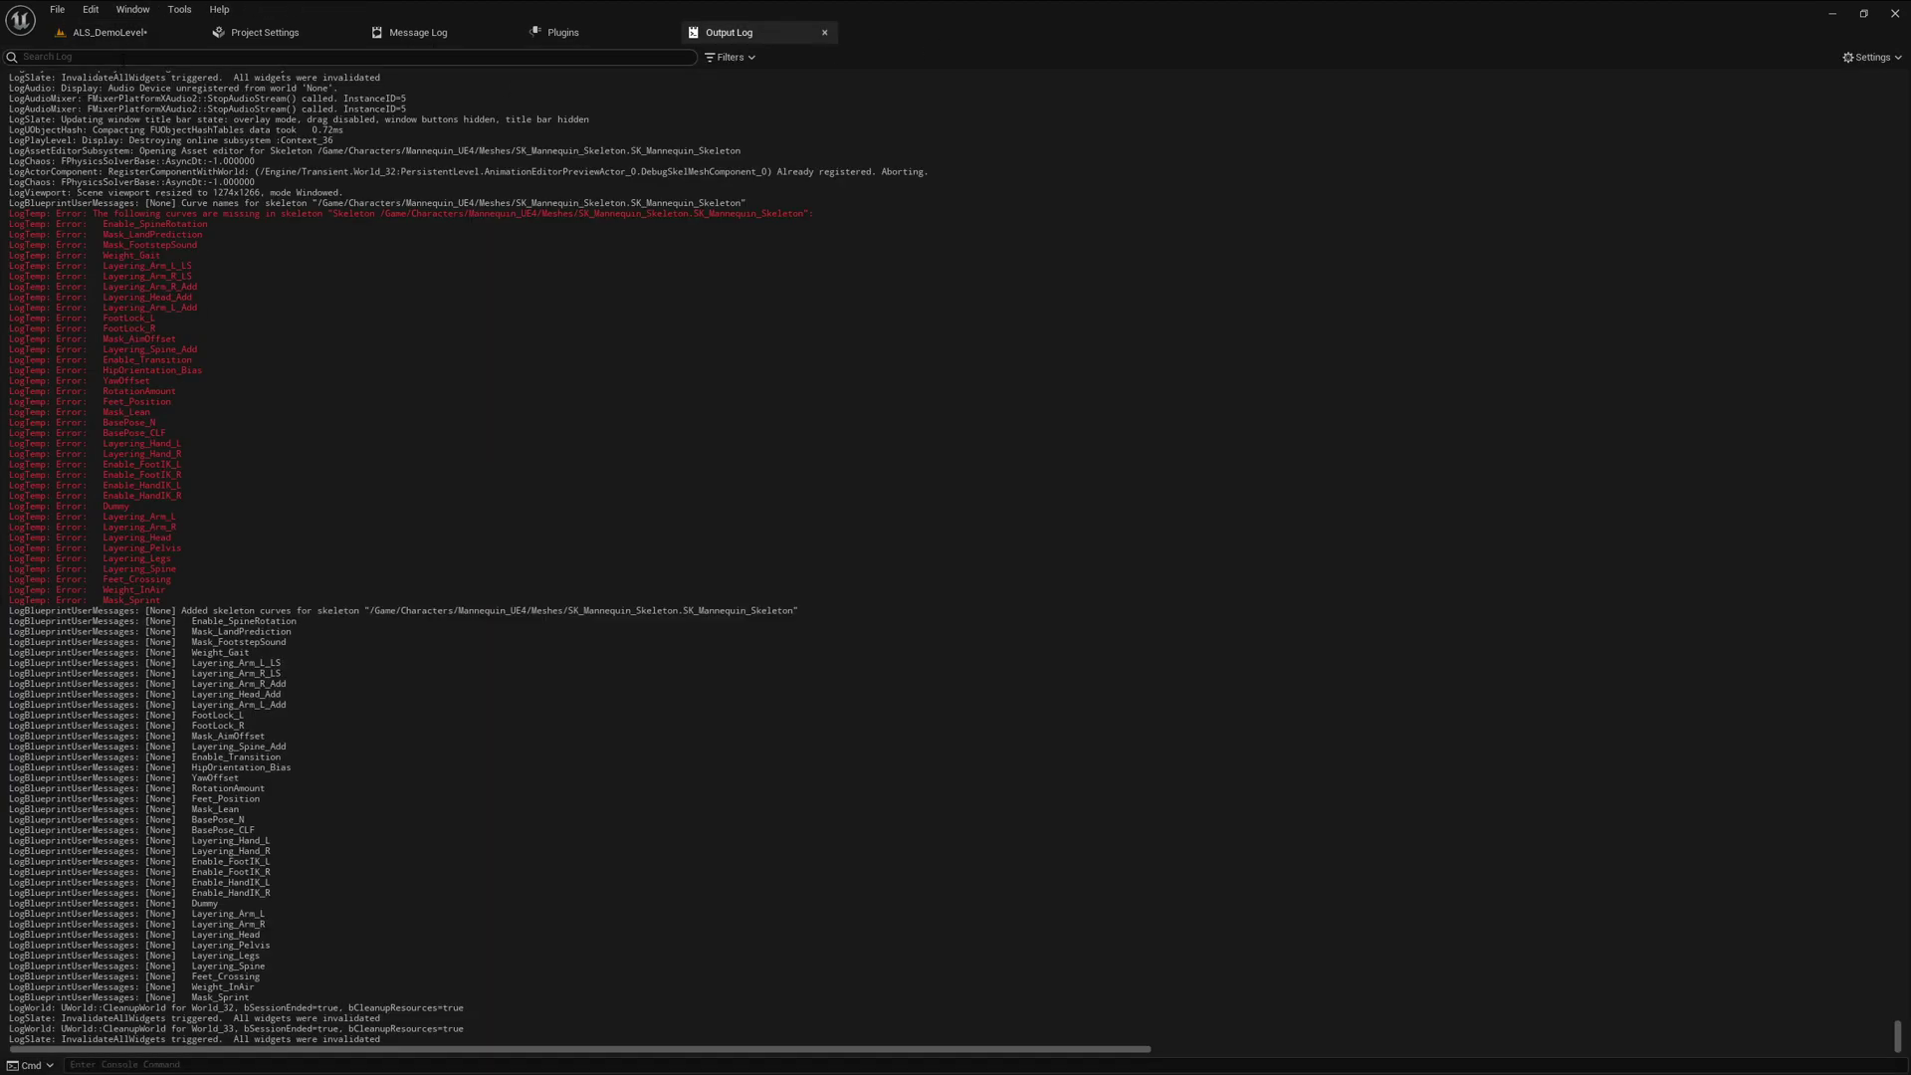
Reopen SK_Mannequin_Skeleton to examine its list of animation curves, close its editor and return to the ALS_DemoLevel view
{"action": "left_click", "coordinate": [109, 32]}
{"action": "double_click", "coordinate": [434, 708]}
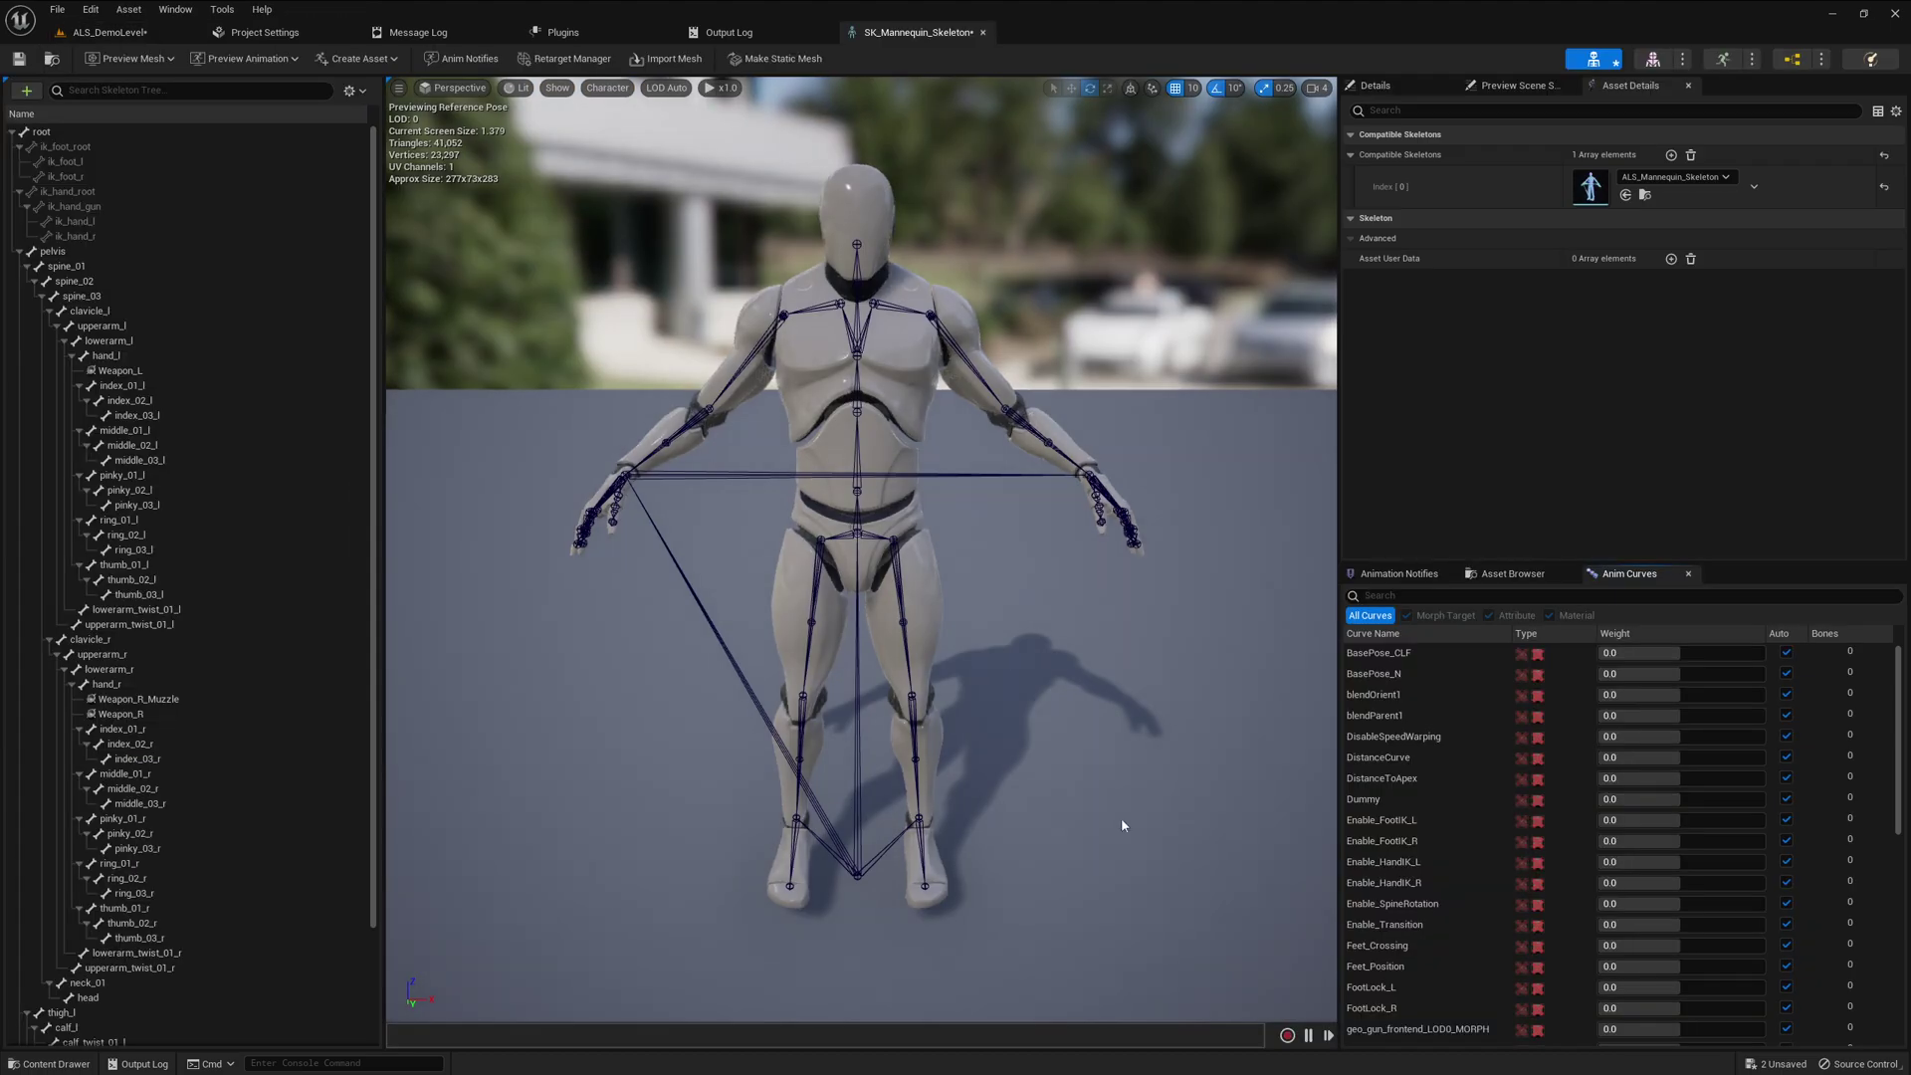
{"action": "scroll", "coordinate": [1398, 832], "scroll_direction": "down", "scroll_amount": 10}
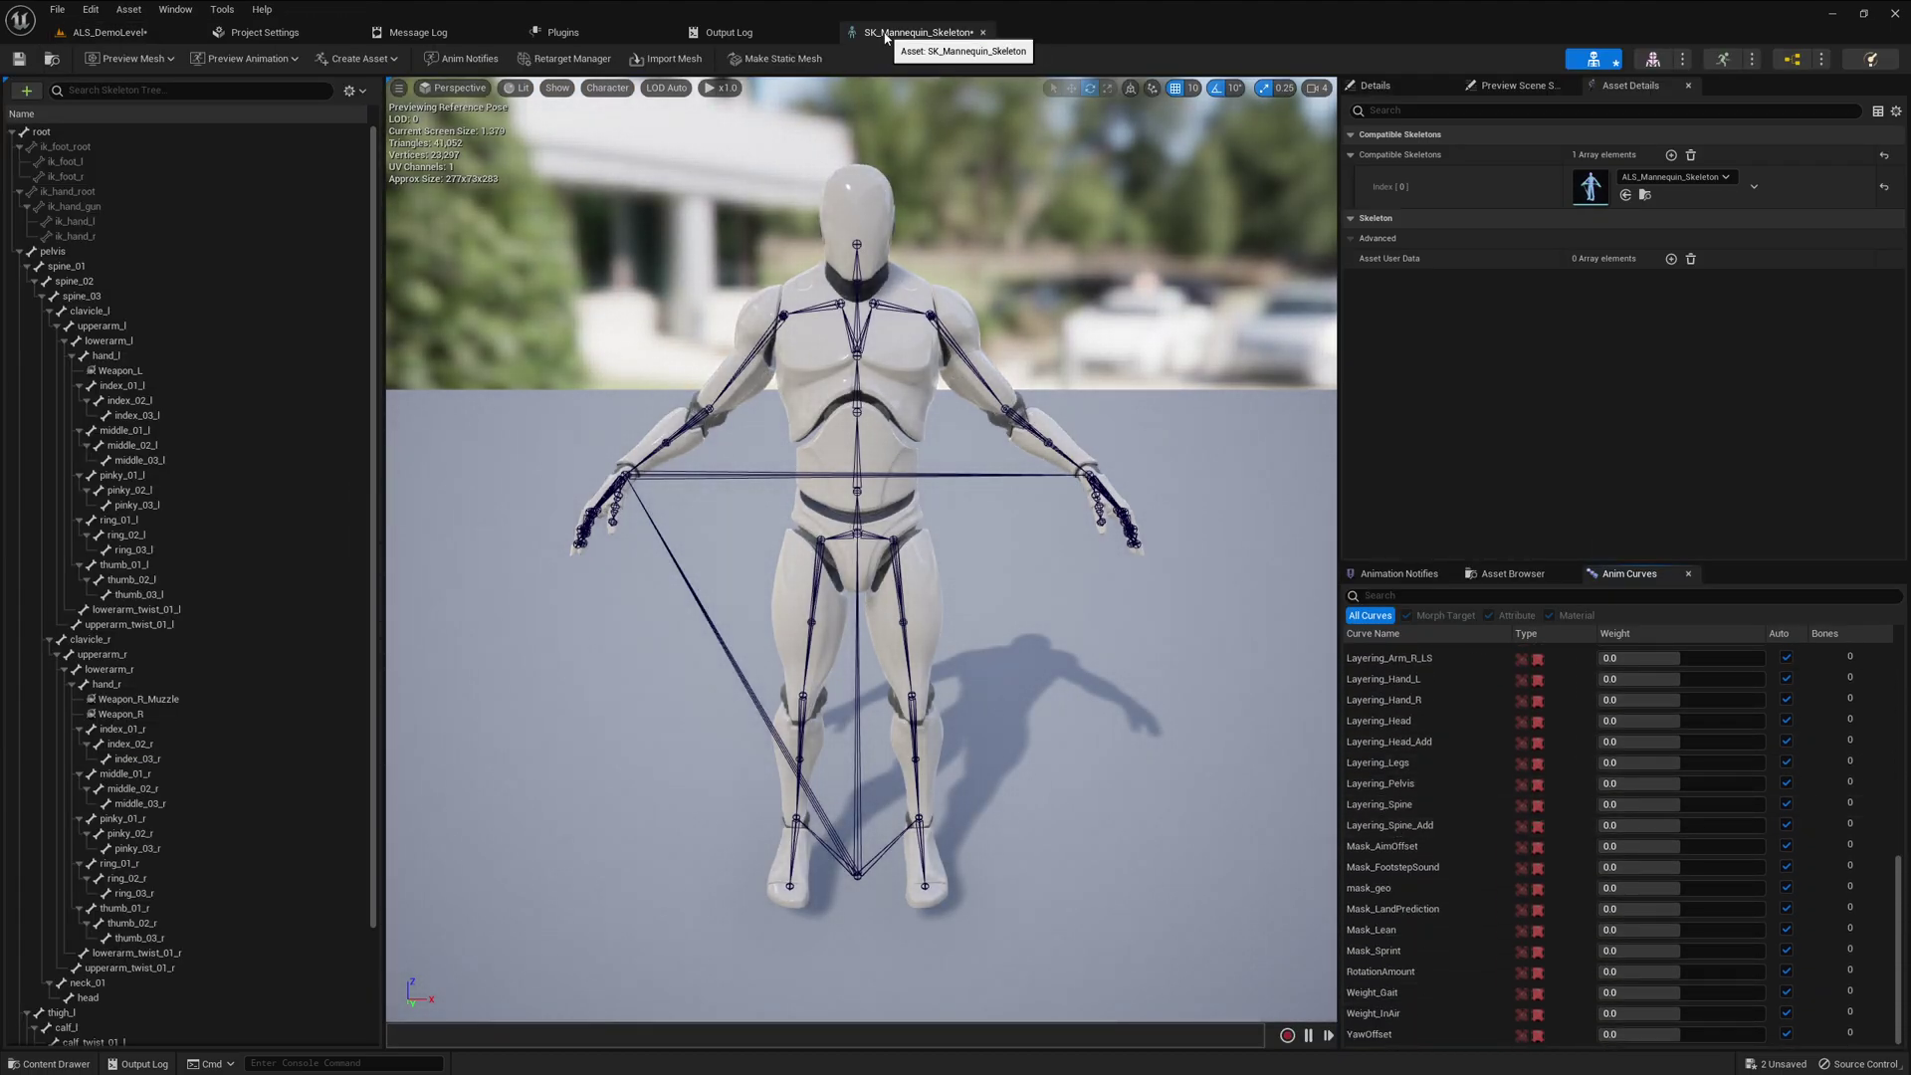
{"action": "left_click", "coordinate": [982, 32]}
{"action": "left_click", "coordinate": [110, 32]}
Rerun the Check Skeleton Curve Names character tool on SK_Mannequin_Skeleton and compare the missing and added curve entries in the output log
{"action": "right_click", "coordinate": [432, 689]}
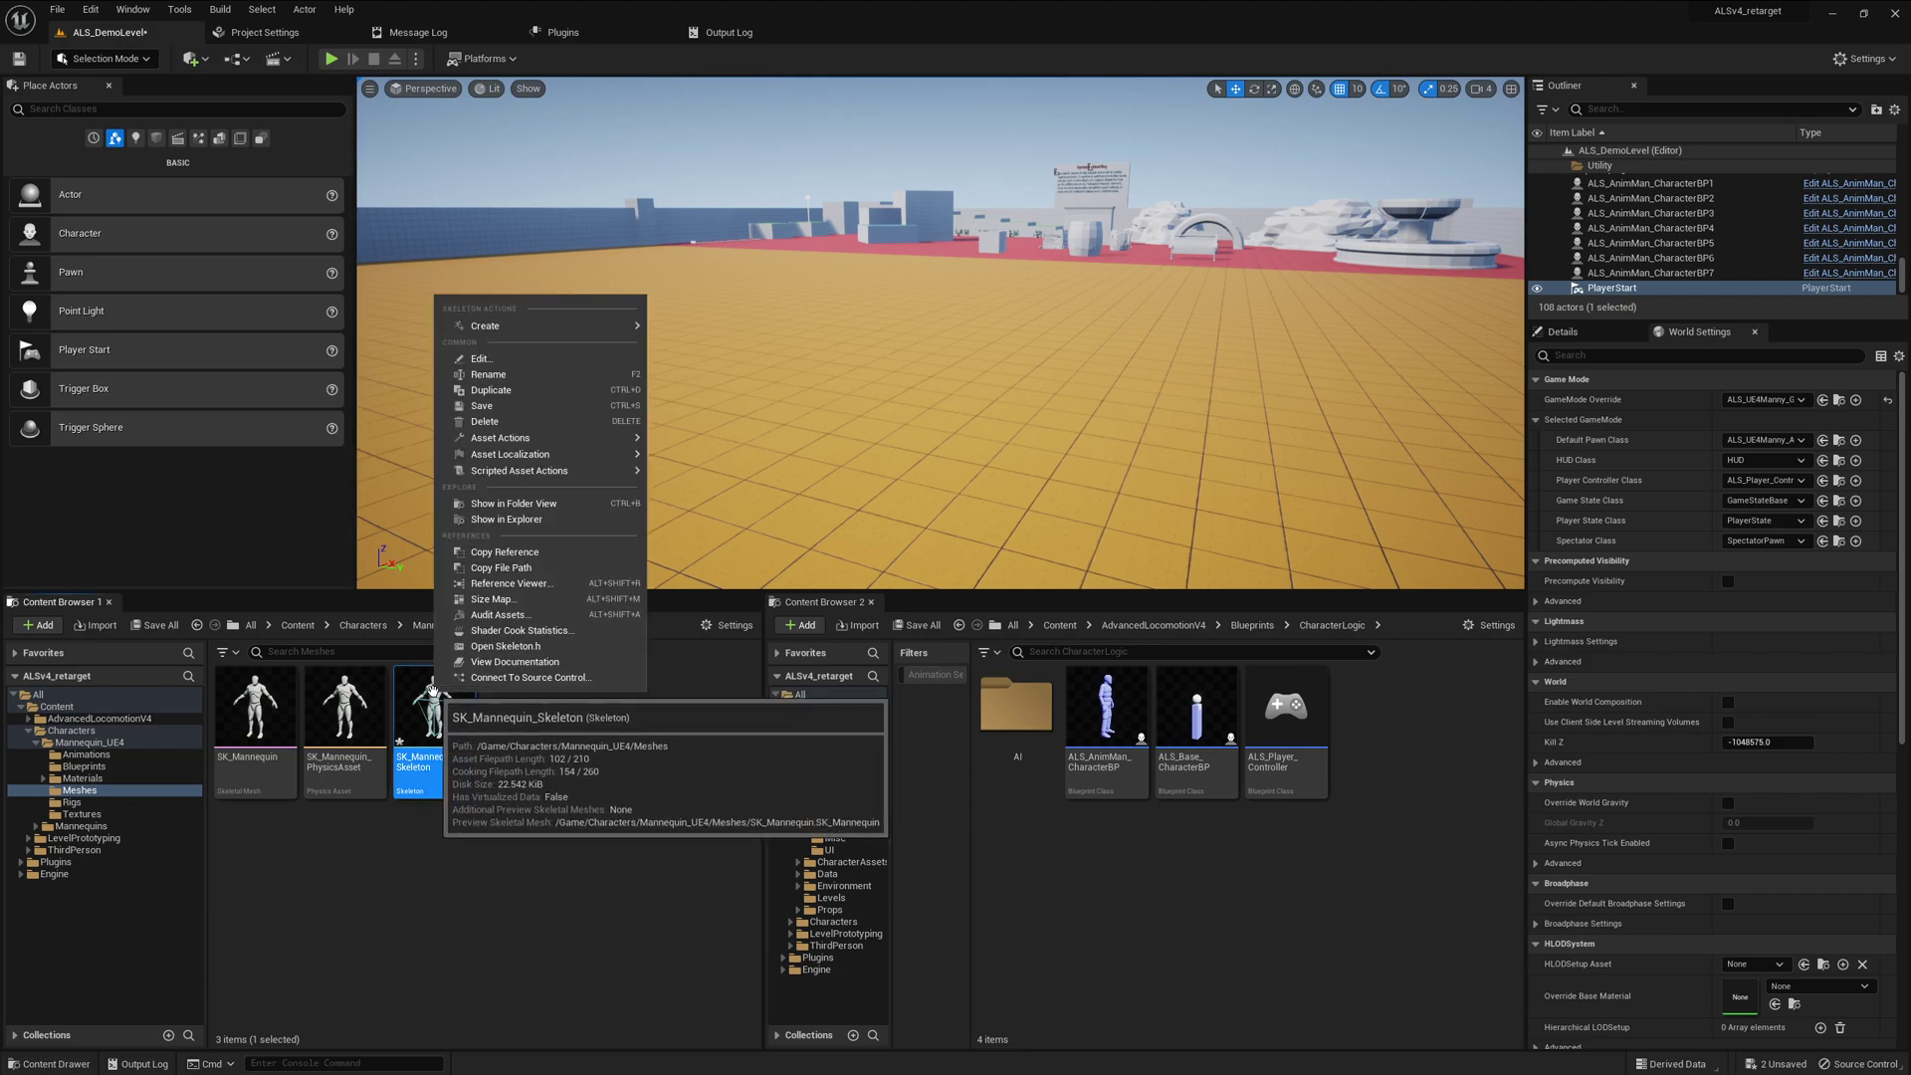
{"action": "mouse_move", "coordinate": [617, 471]}
{"action": "mouse_move", "coordinate": [681, 479]}
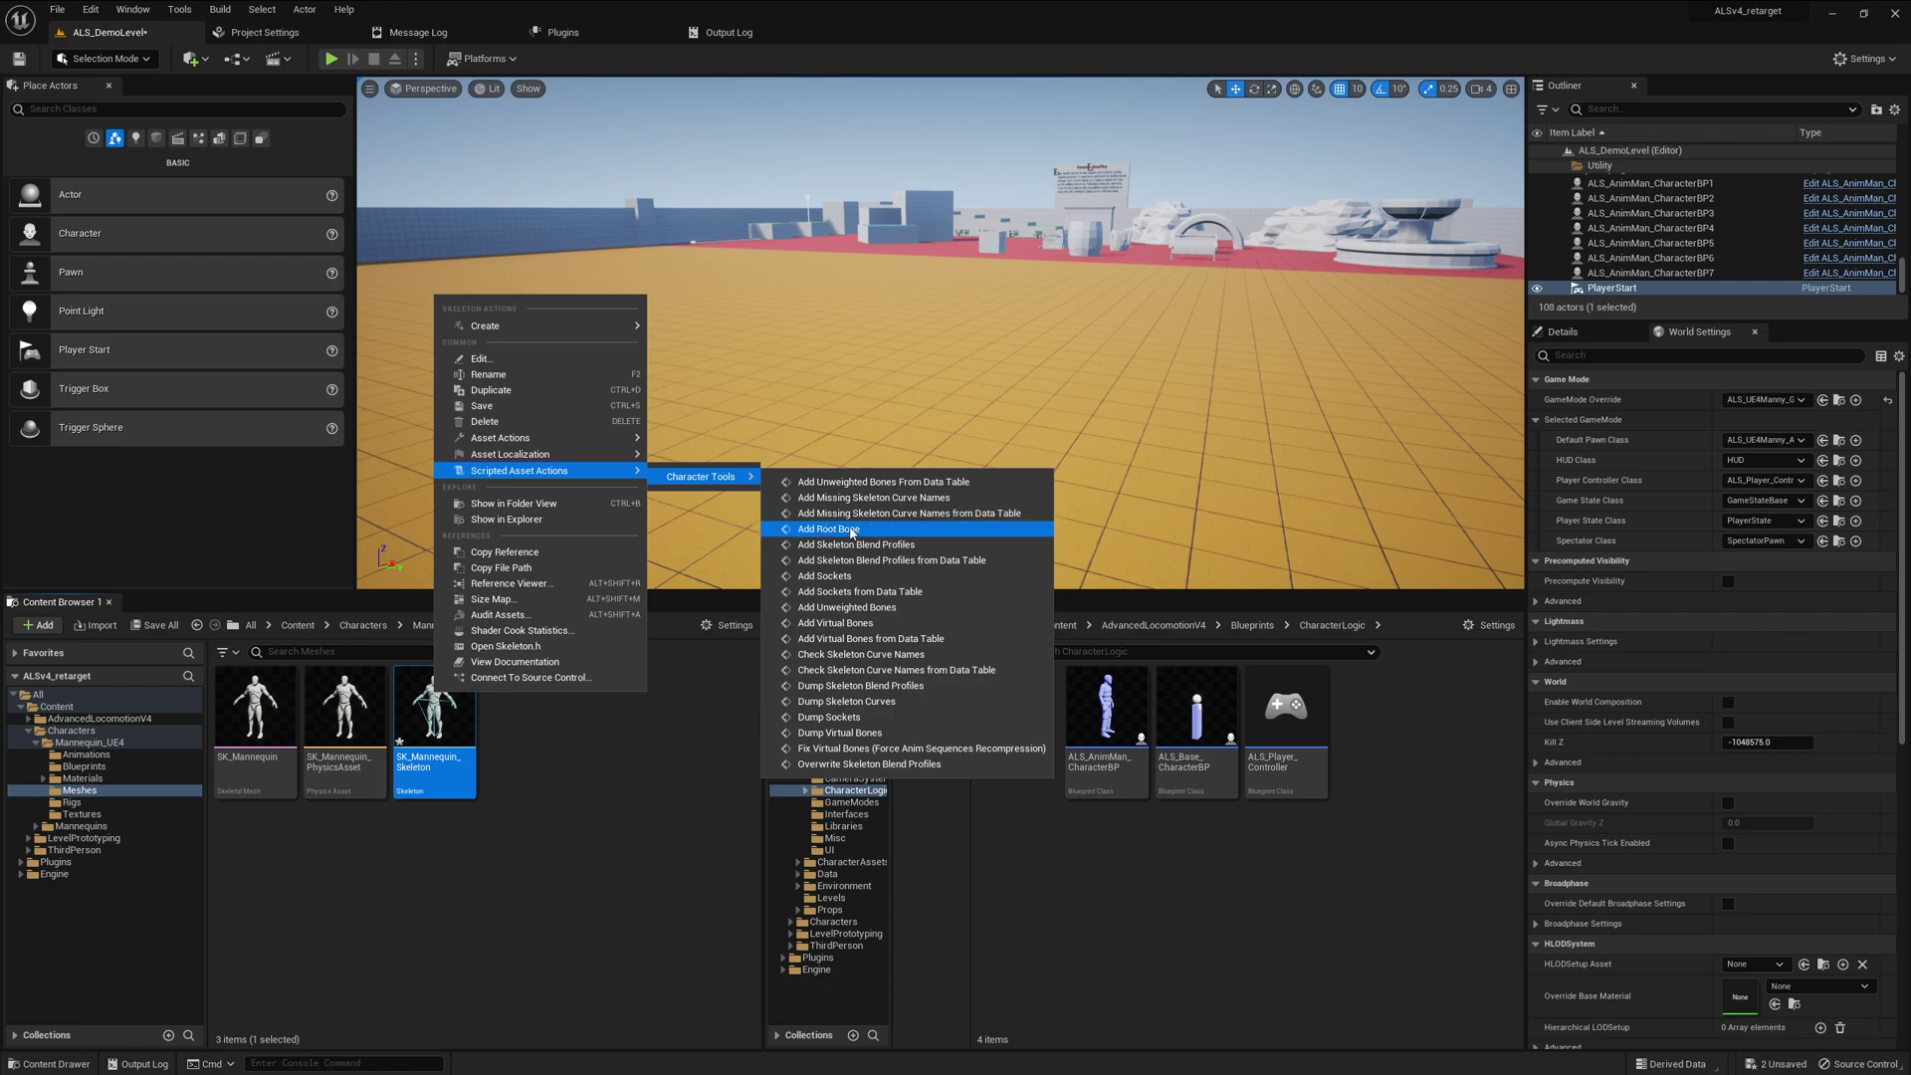
{"action": "left_click", "coordinate": [861, 655]}
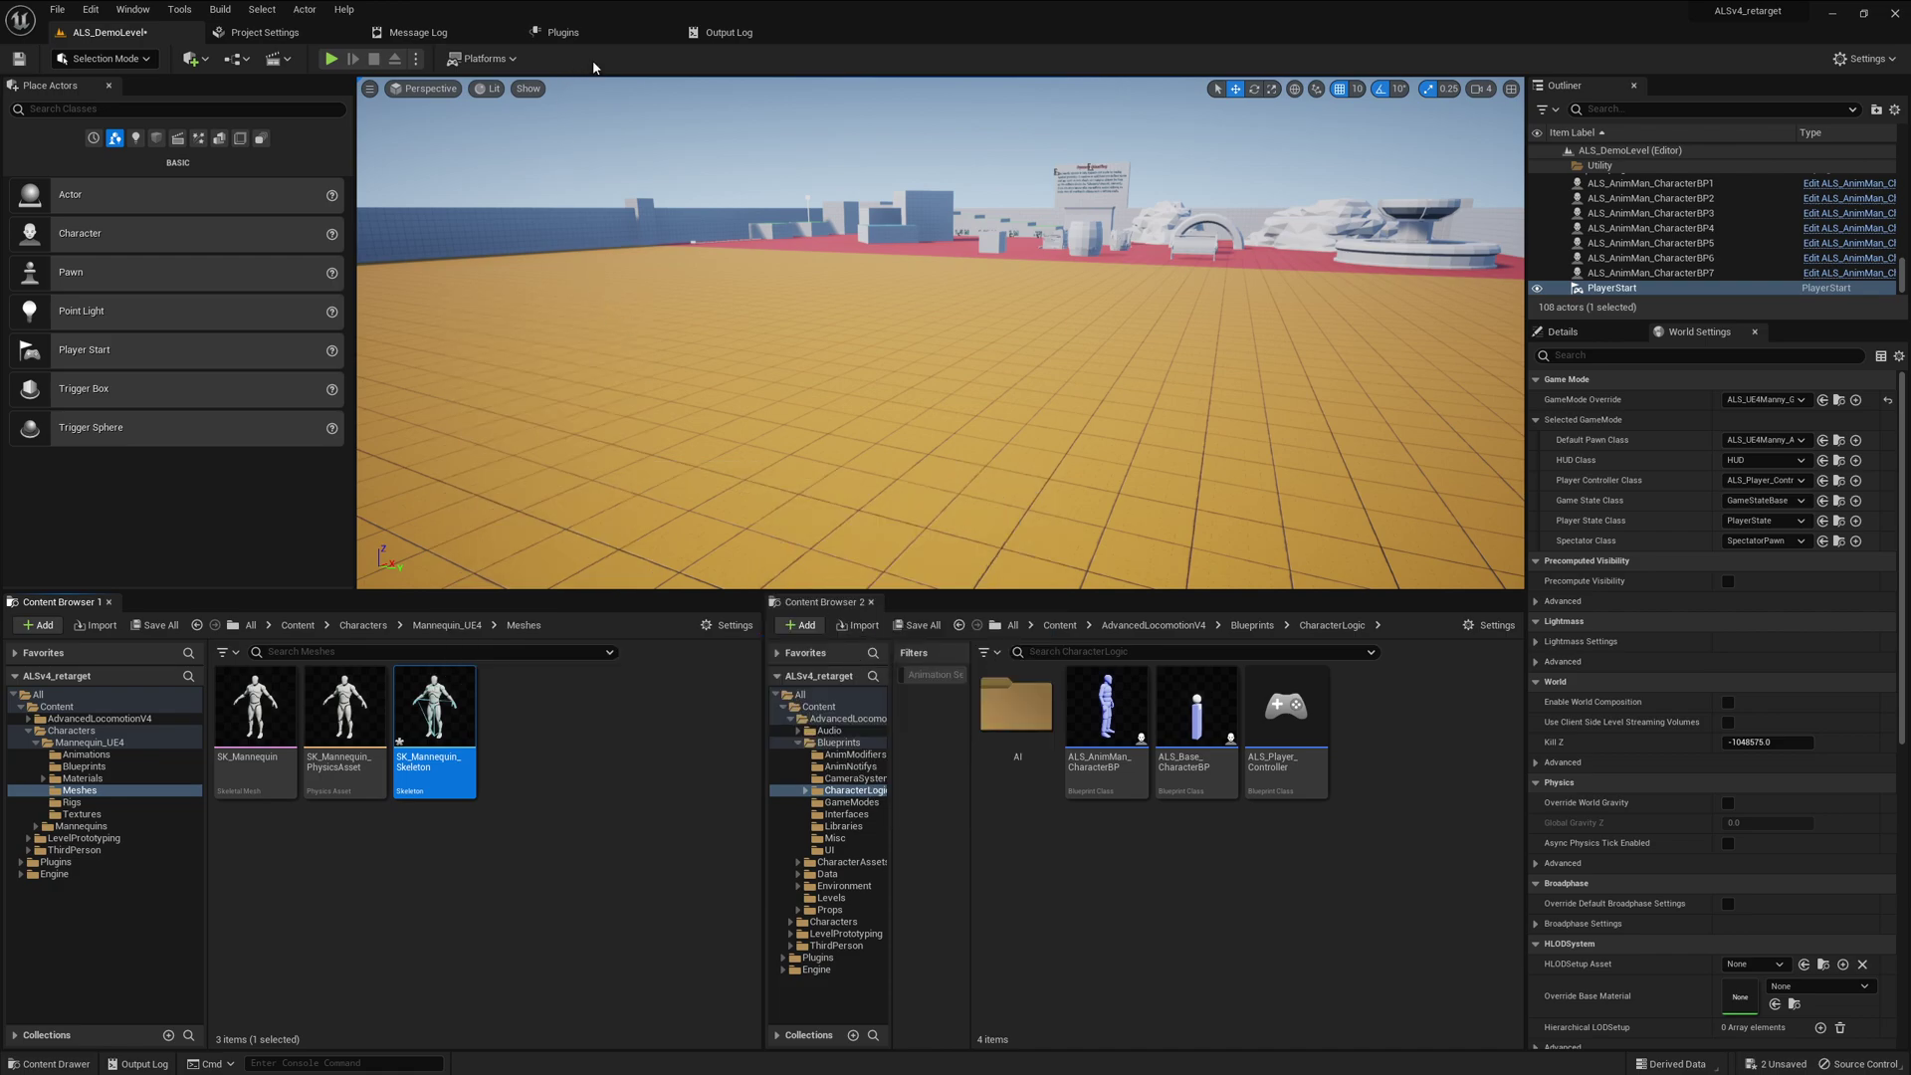
{"action": "left_click", "coordinate": [730, 31]}
{"action": "left_click_drag", "start_coordinate": [159, 965], "coordinate": [154, 1039]}
{"action": "left_click_drag", "start_coordinate": [172, 474], "coordinate": [115, 98]}
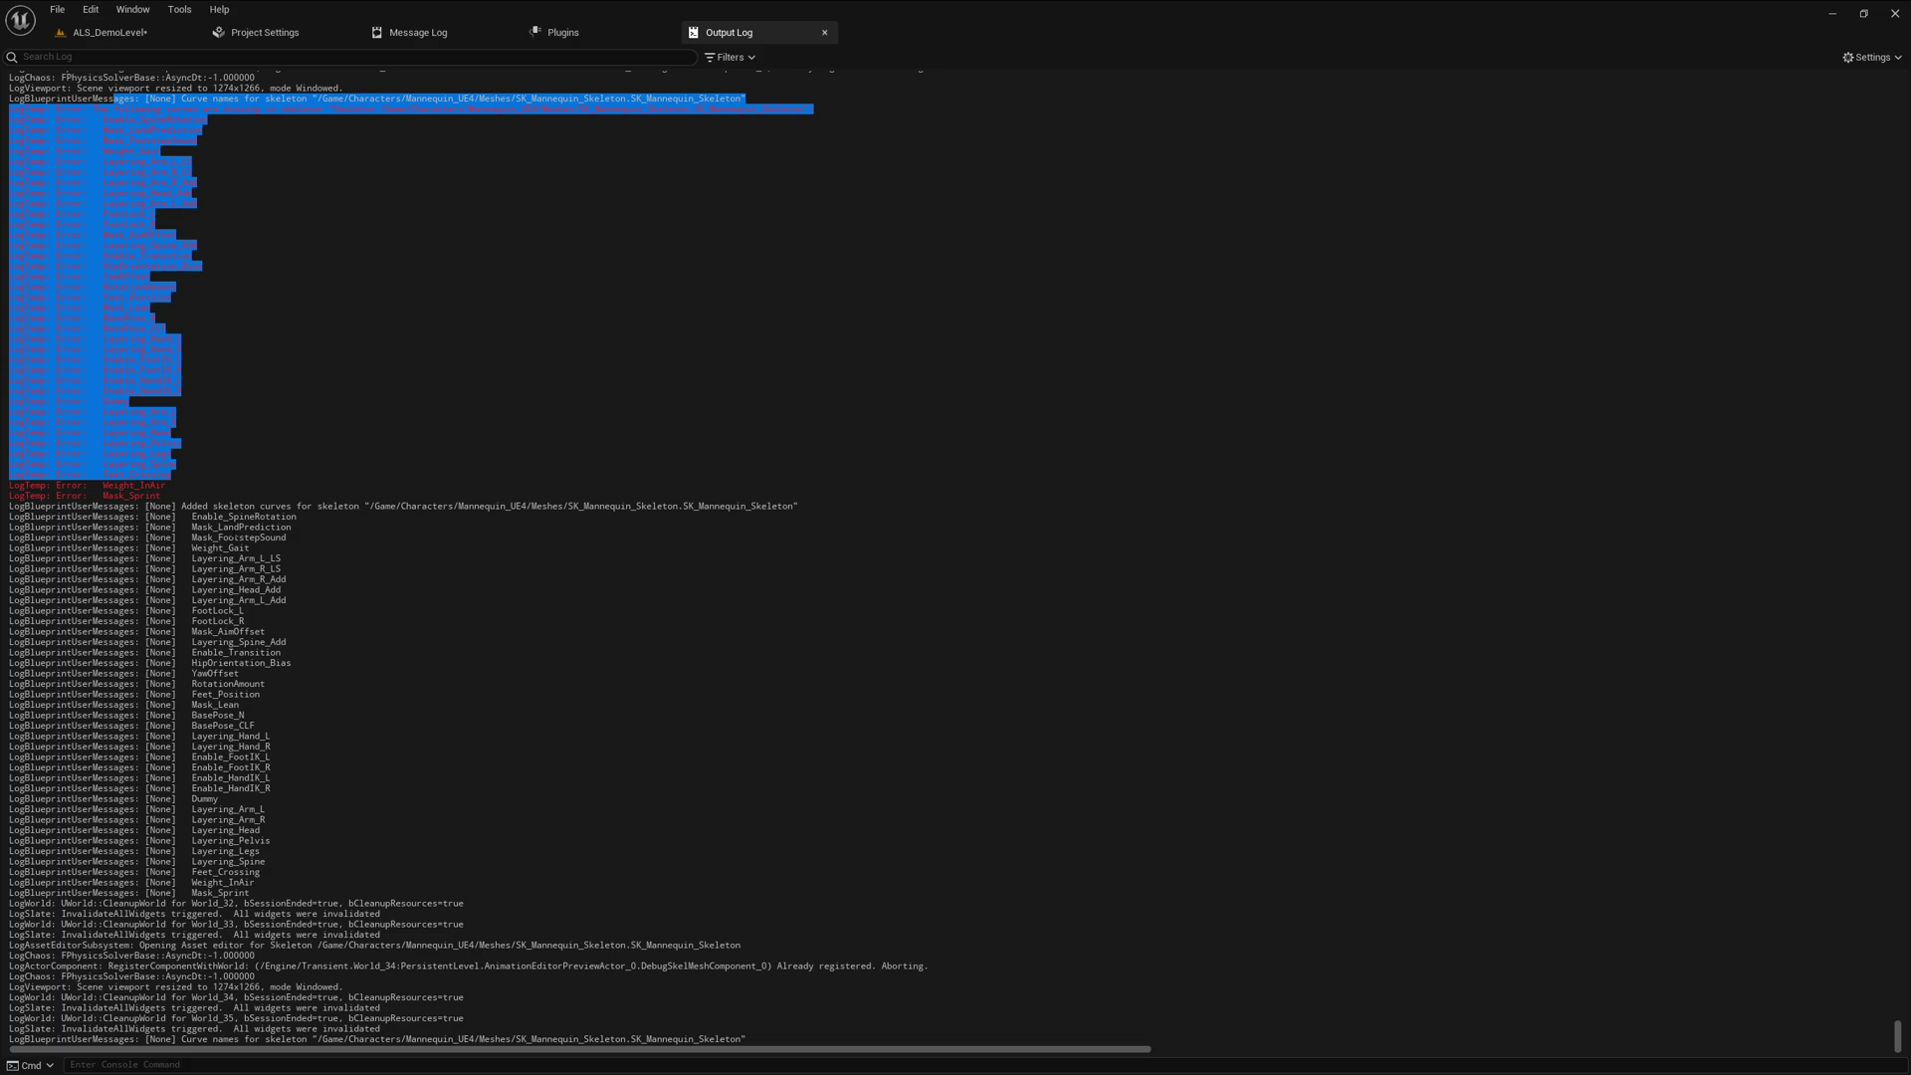
{"action": "left_click_drag", "start_coordinate": [189, 506], "coordinate": [249, 893]}
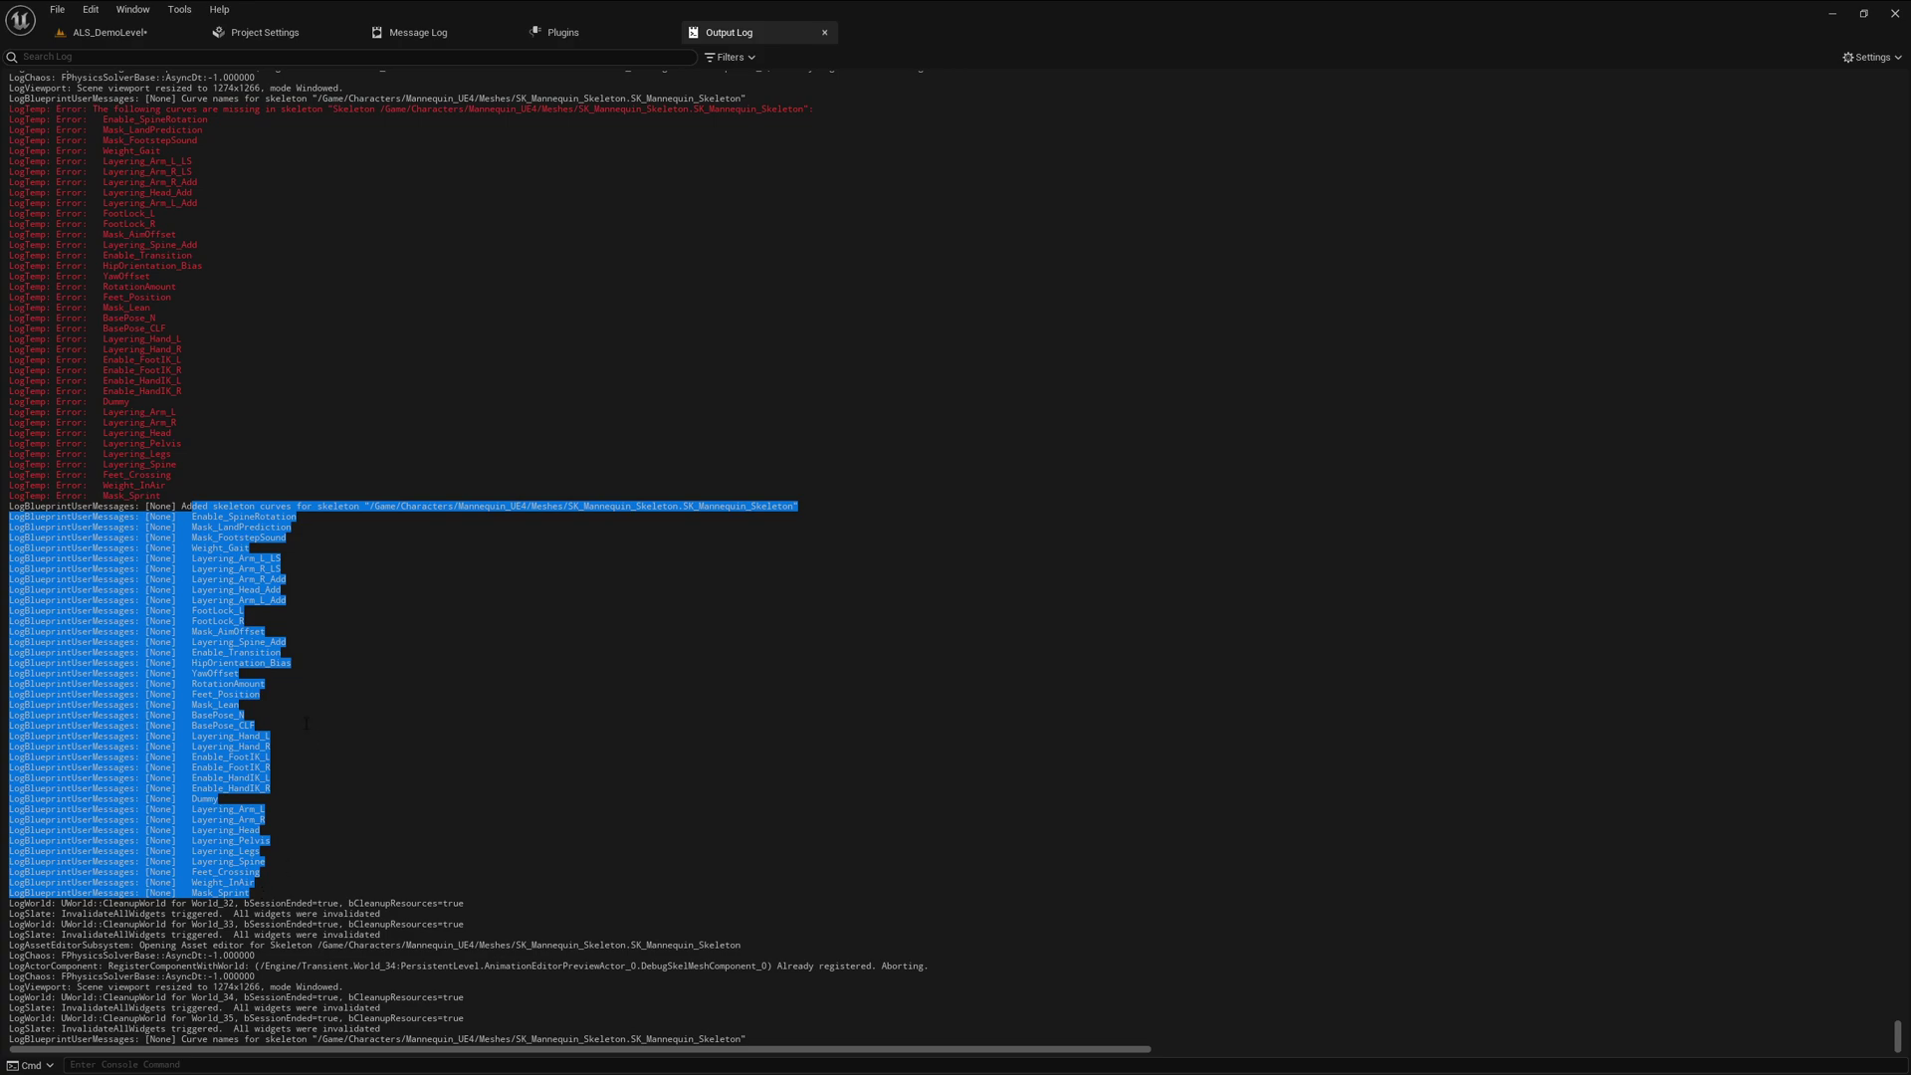
Save all modified assets, test-play ALS_DemoLevel by running the mannequin character forward, and end the session back in the level view
{"action": "left_click", "coordinate": [111, 30]}
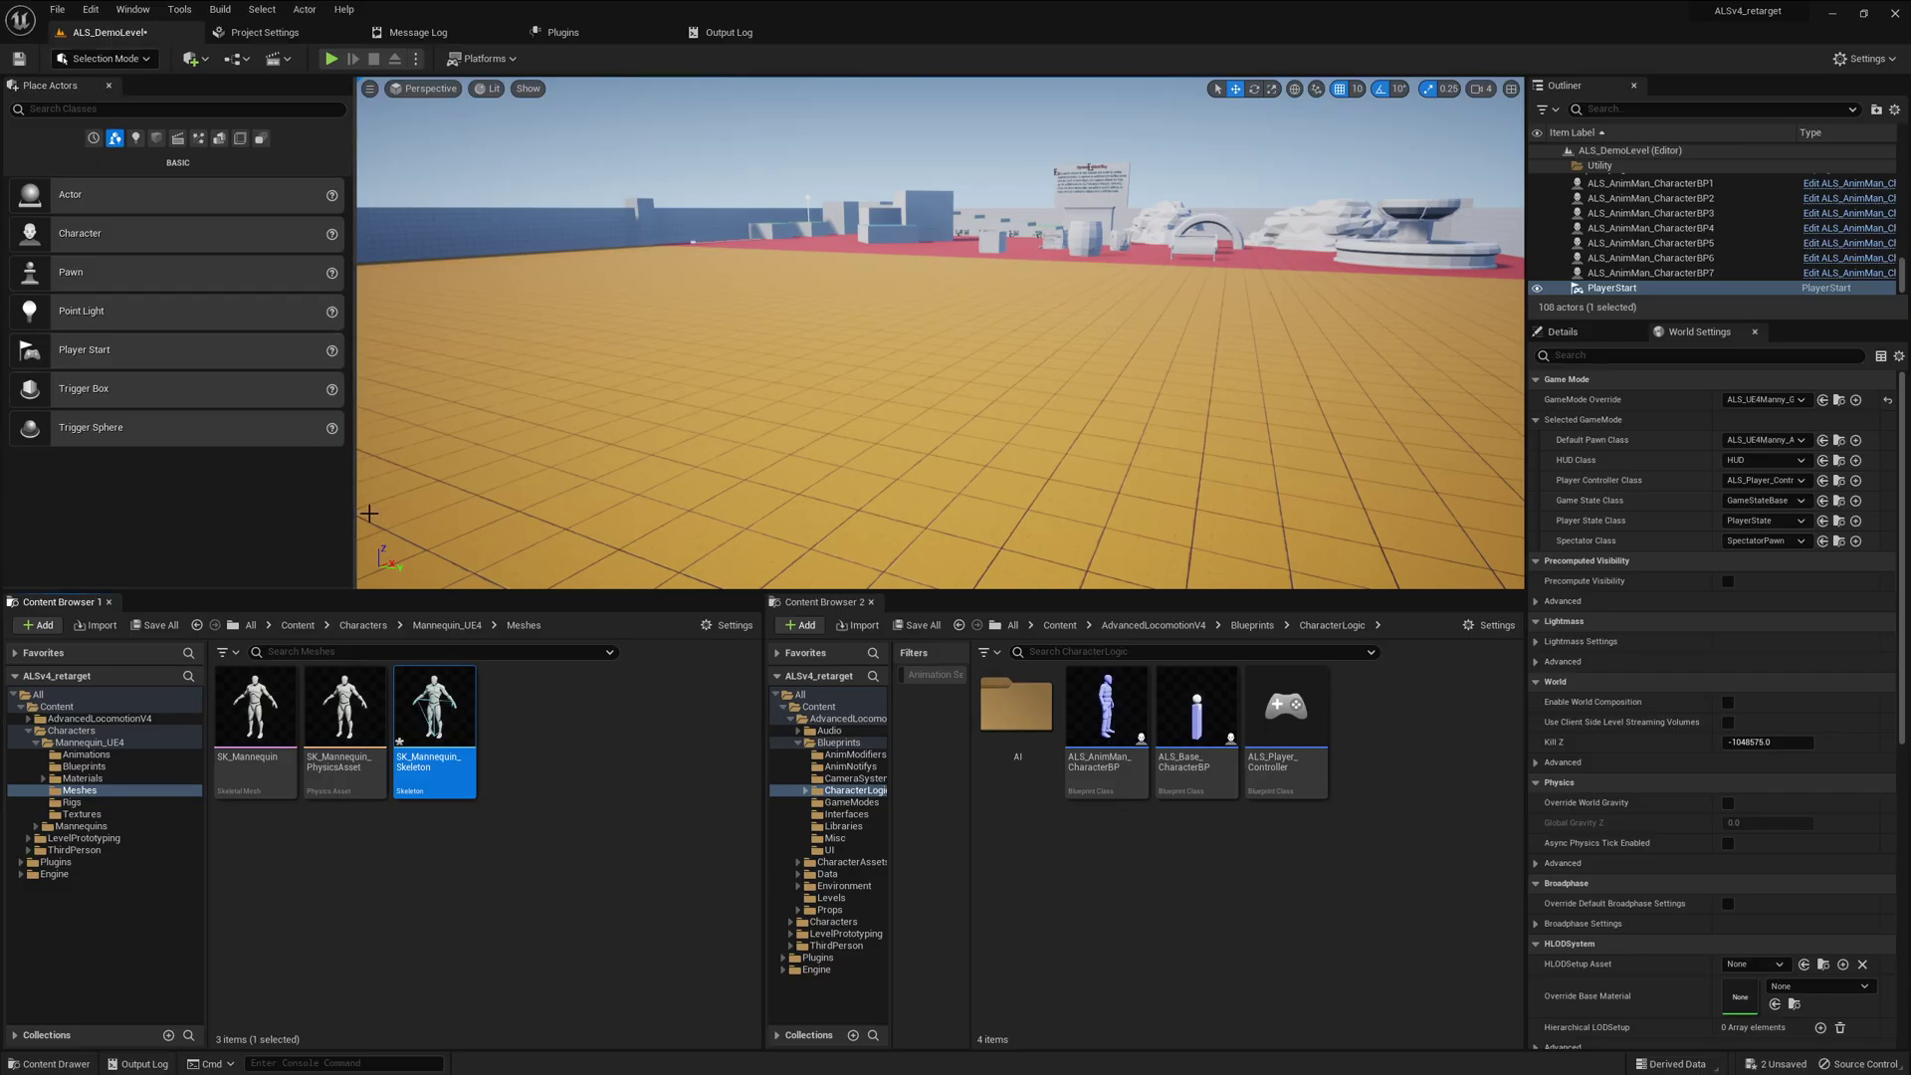
{"action": "key", "text": "alt+p"}
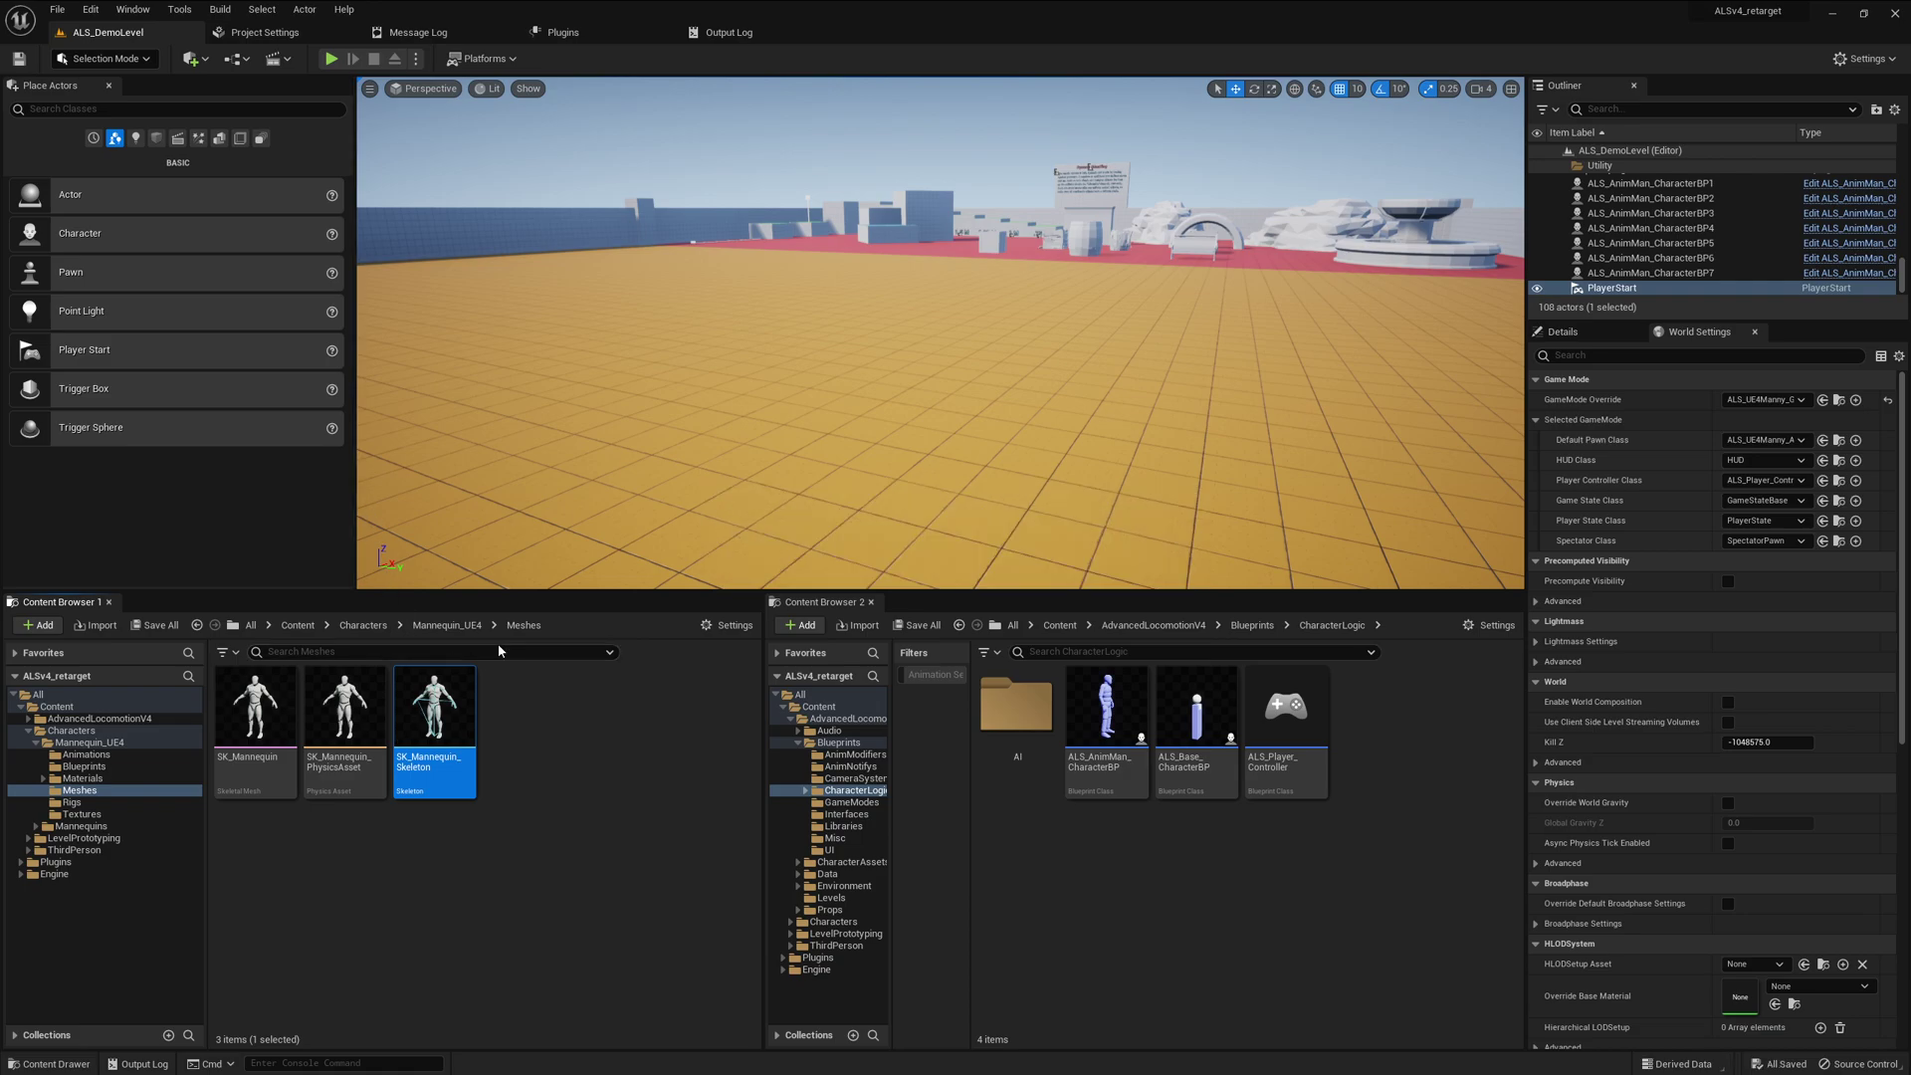
{"action": "left_click", "coordinate": [911, 534]}
{"action": "key", "text": "w"}
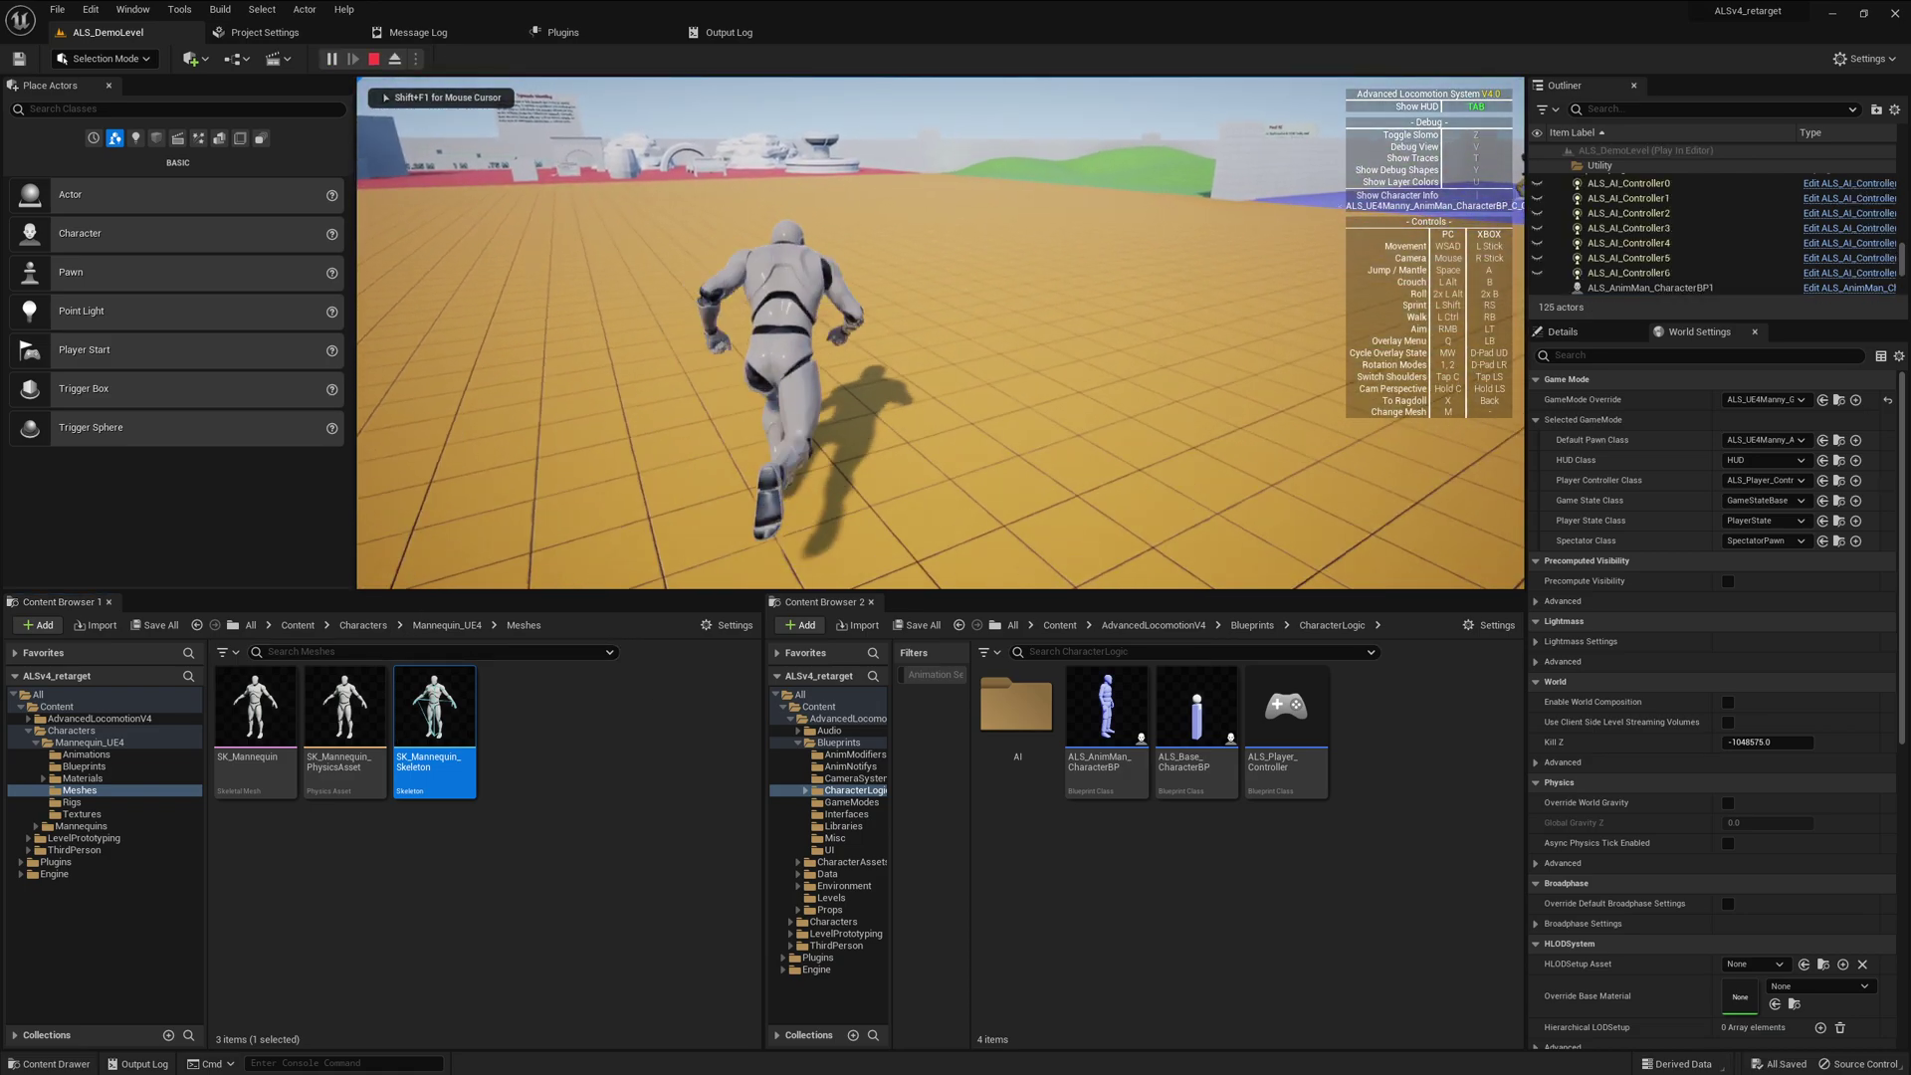
{"action": "key", "text": "Escape"}
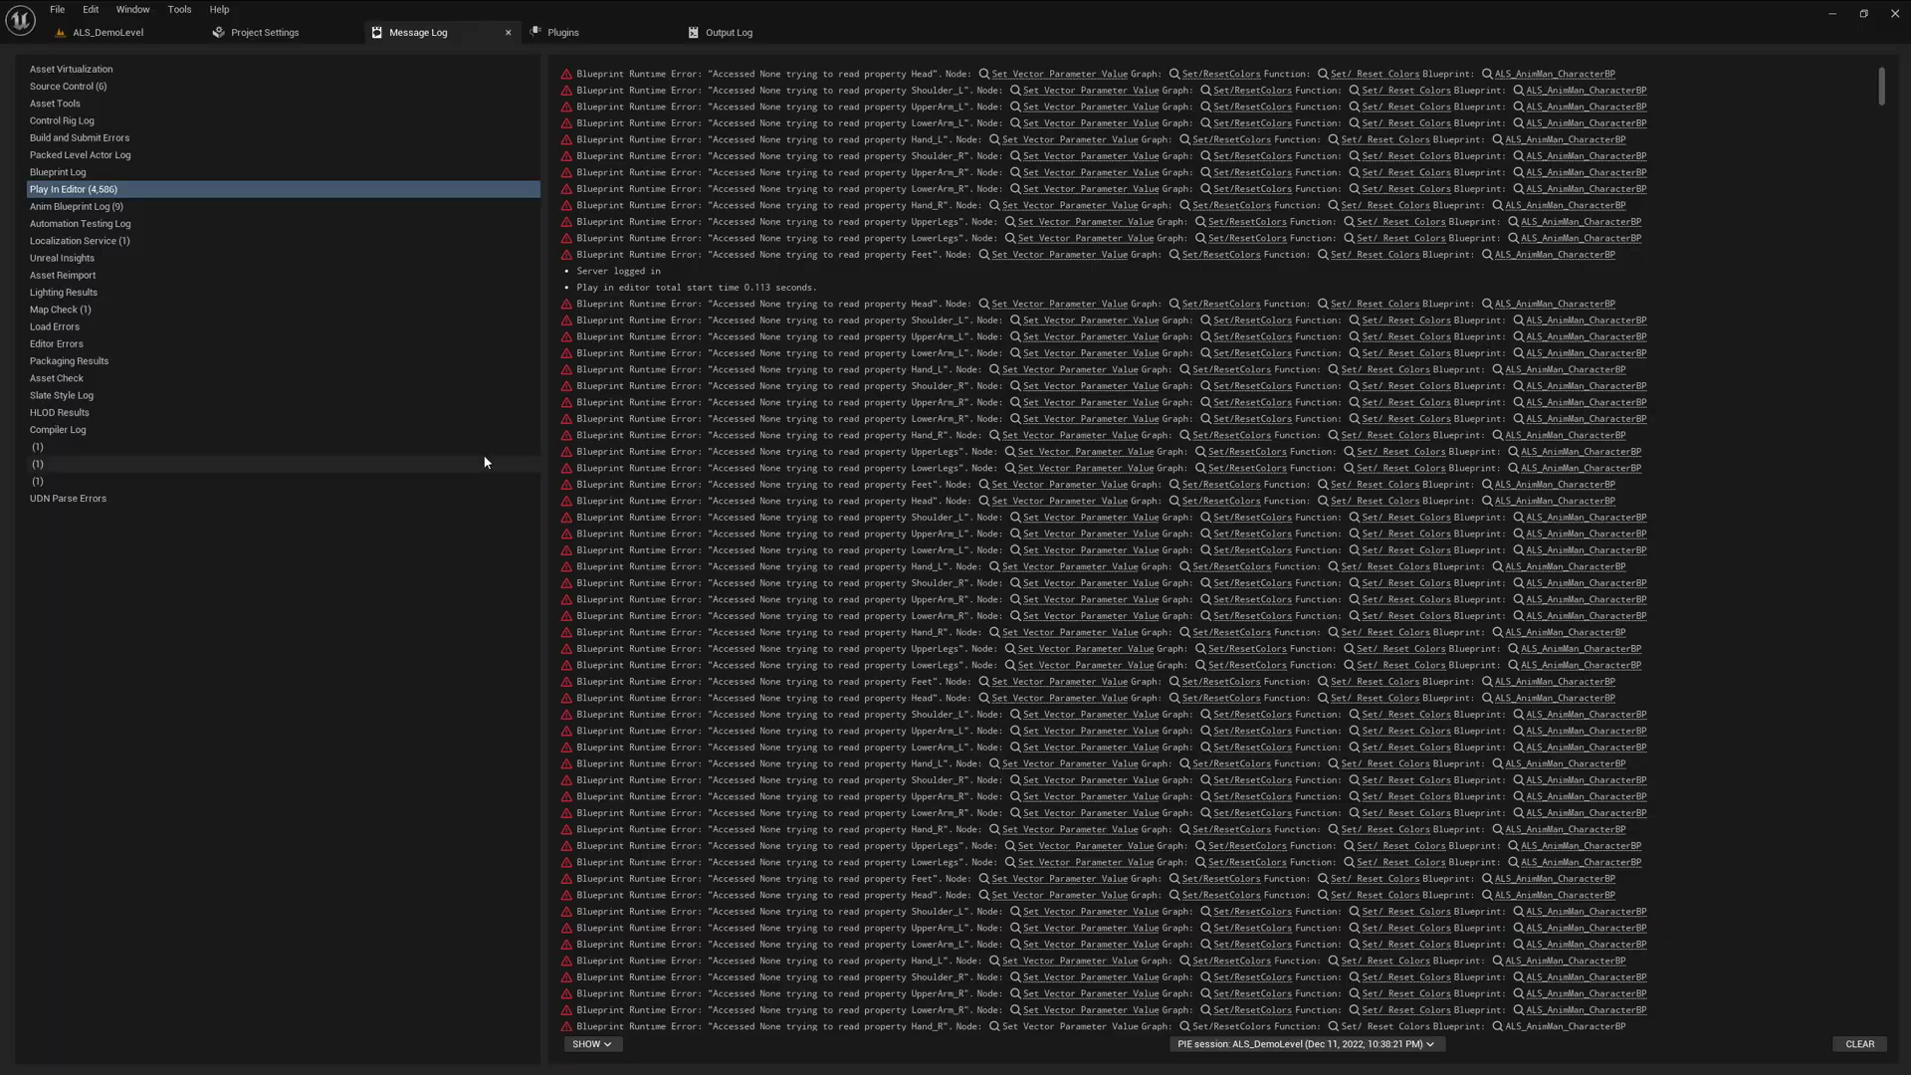
{"action": "left_click", "coordinate": [107, 32]}
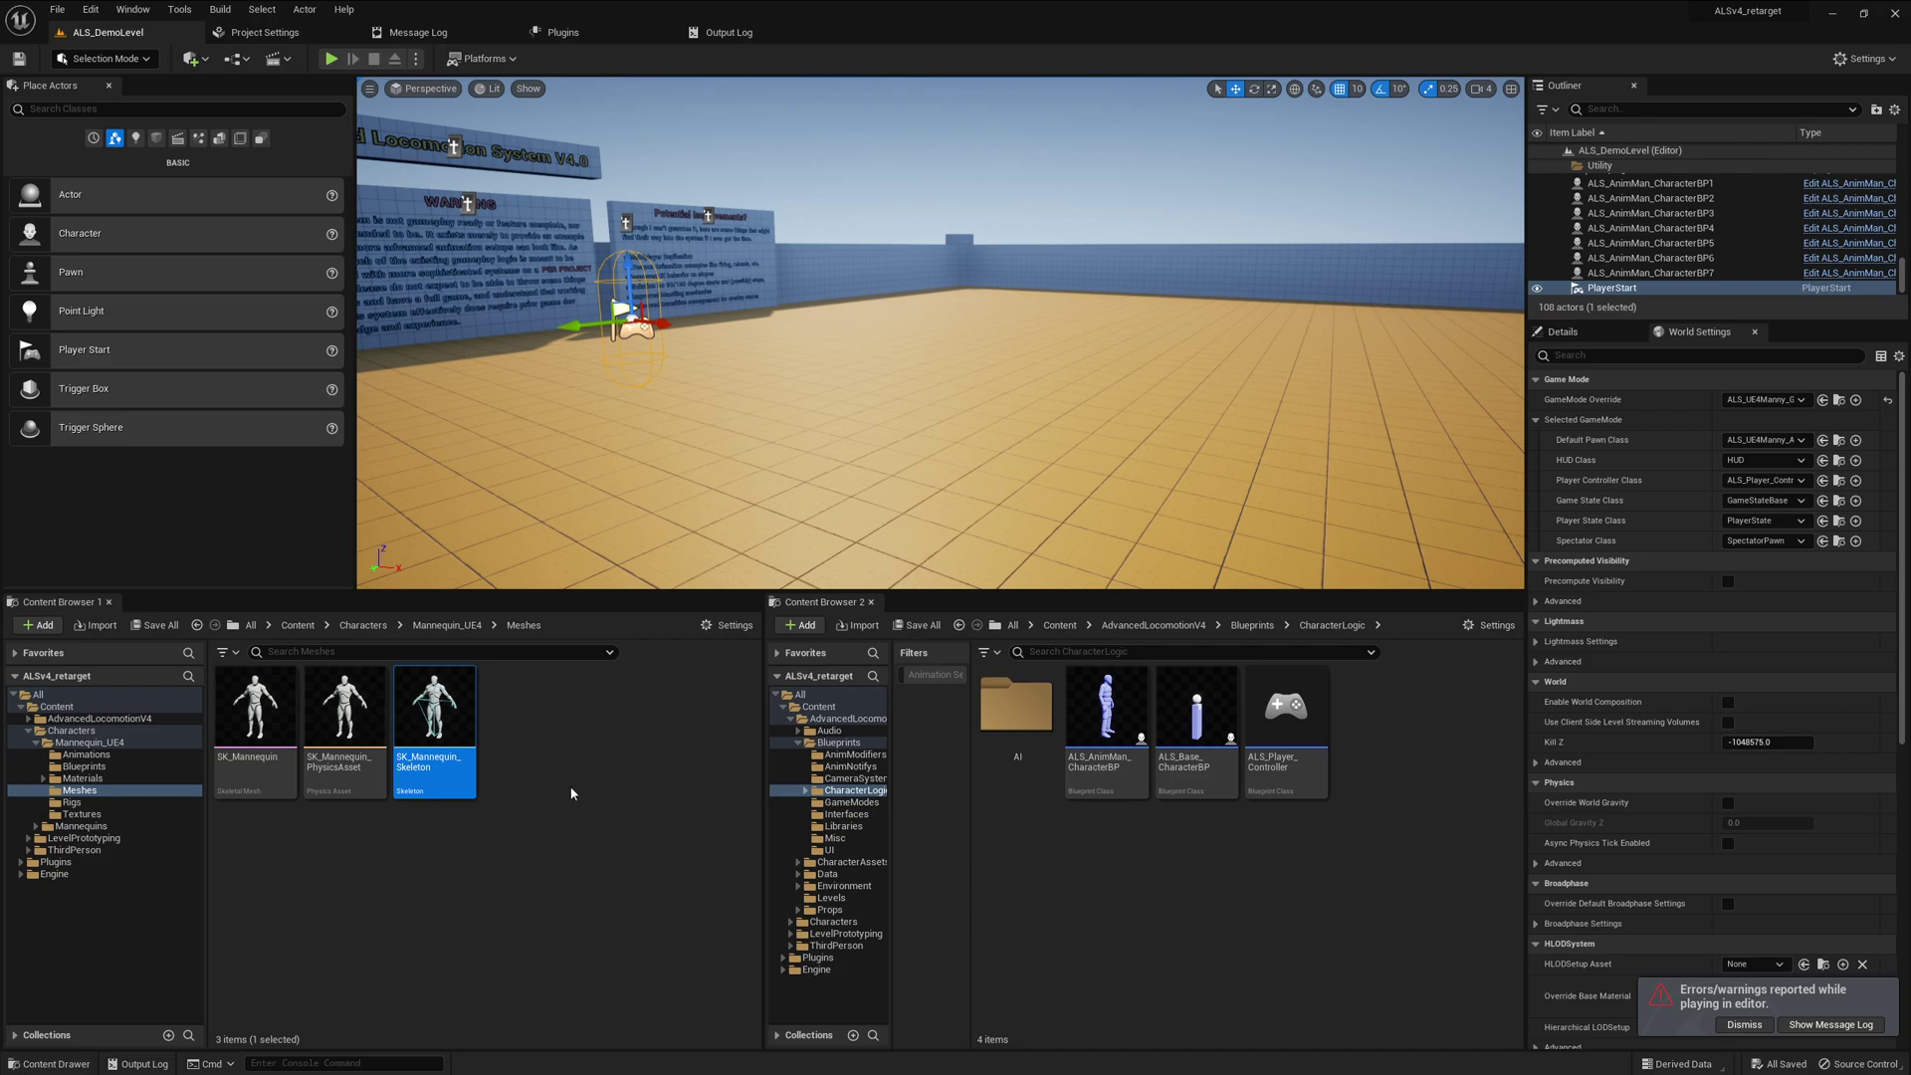
Open SK_Mannequin_Skeleton to examine the bone hierarchy in its skeleton tree, and return to the ALS_DemoLevel view
{"action": "right_click", "coordinate": [421, 712]}
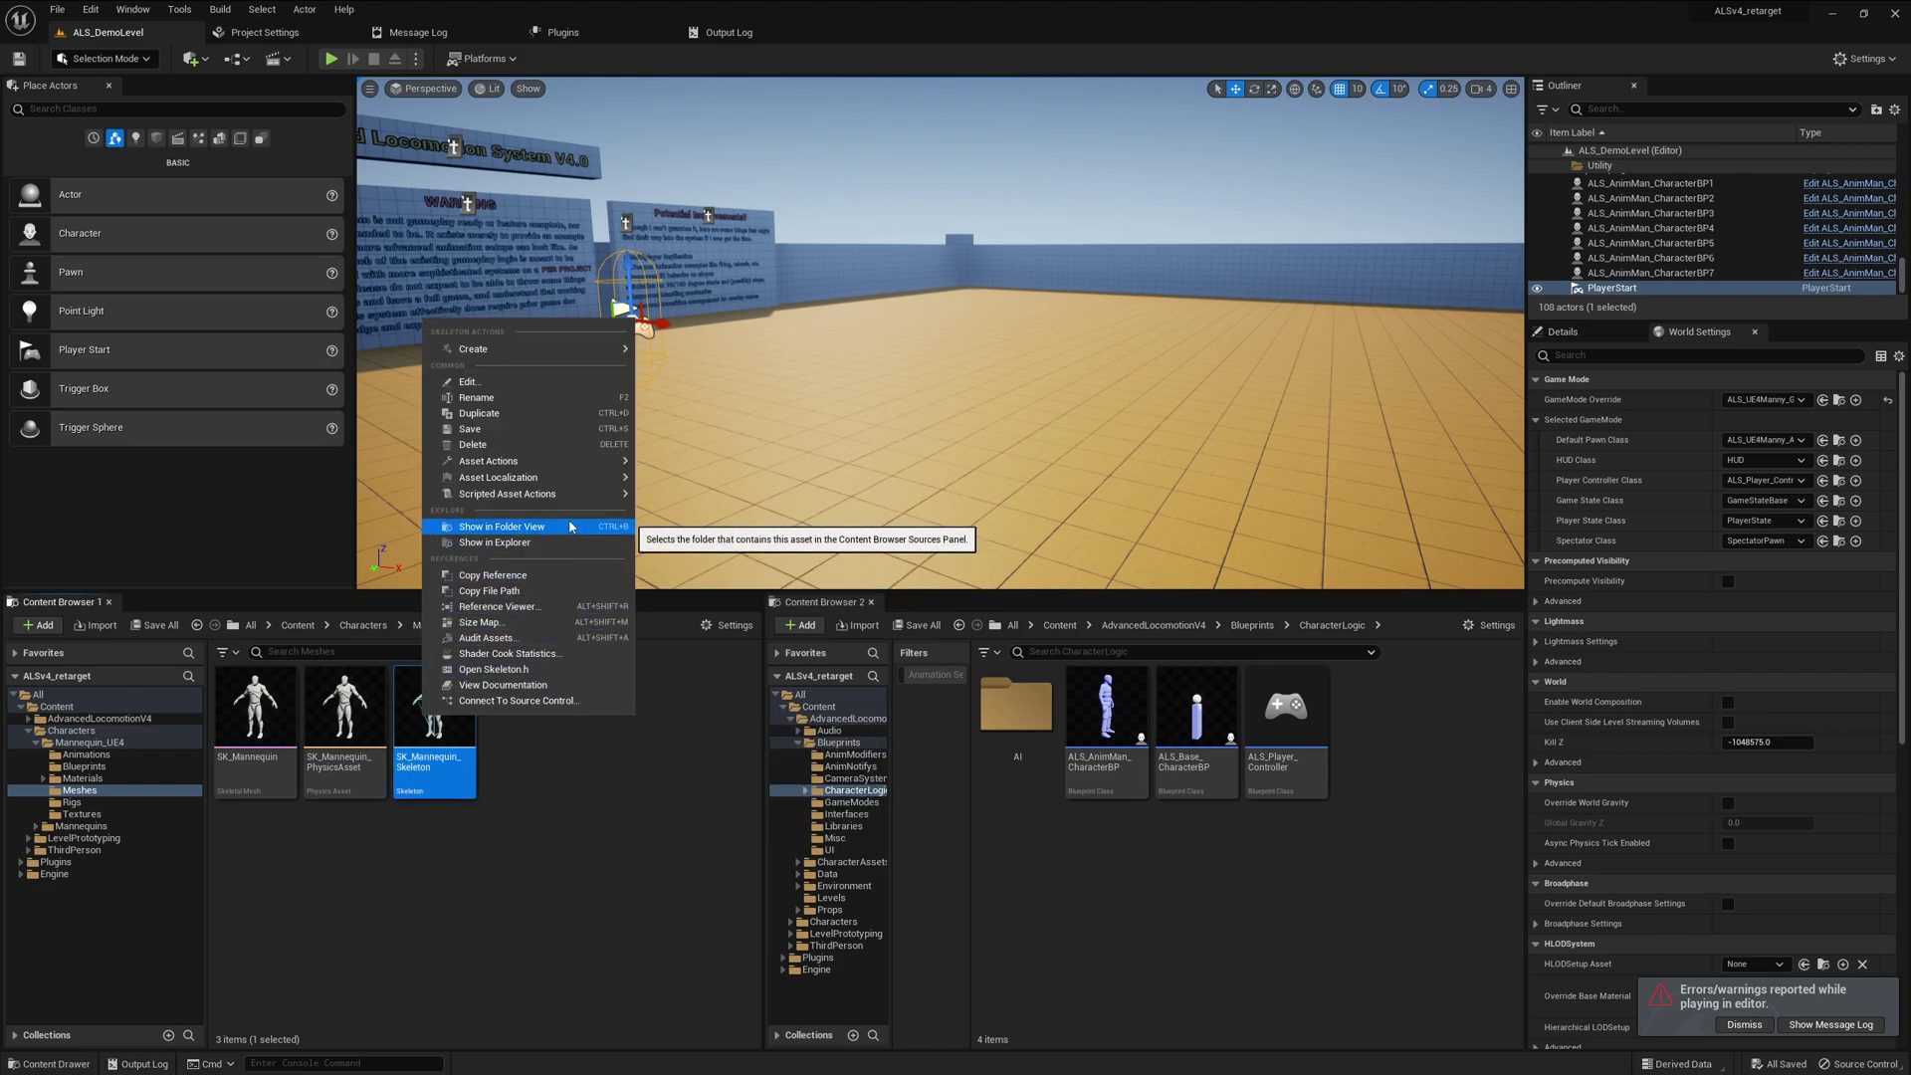
{"action": "double_click", "coordinate": [429, 738]}
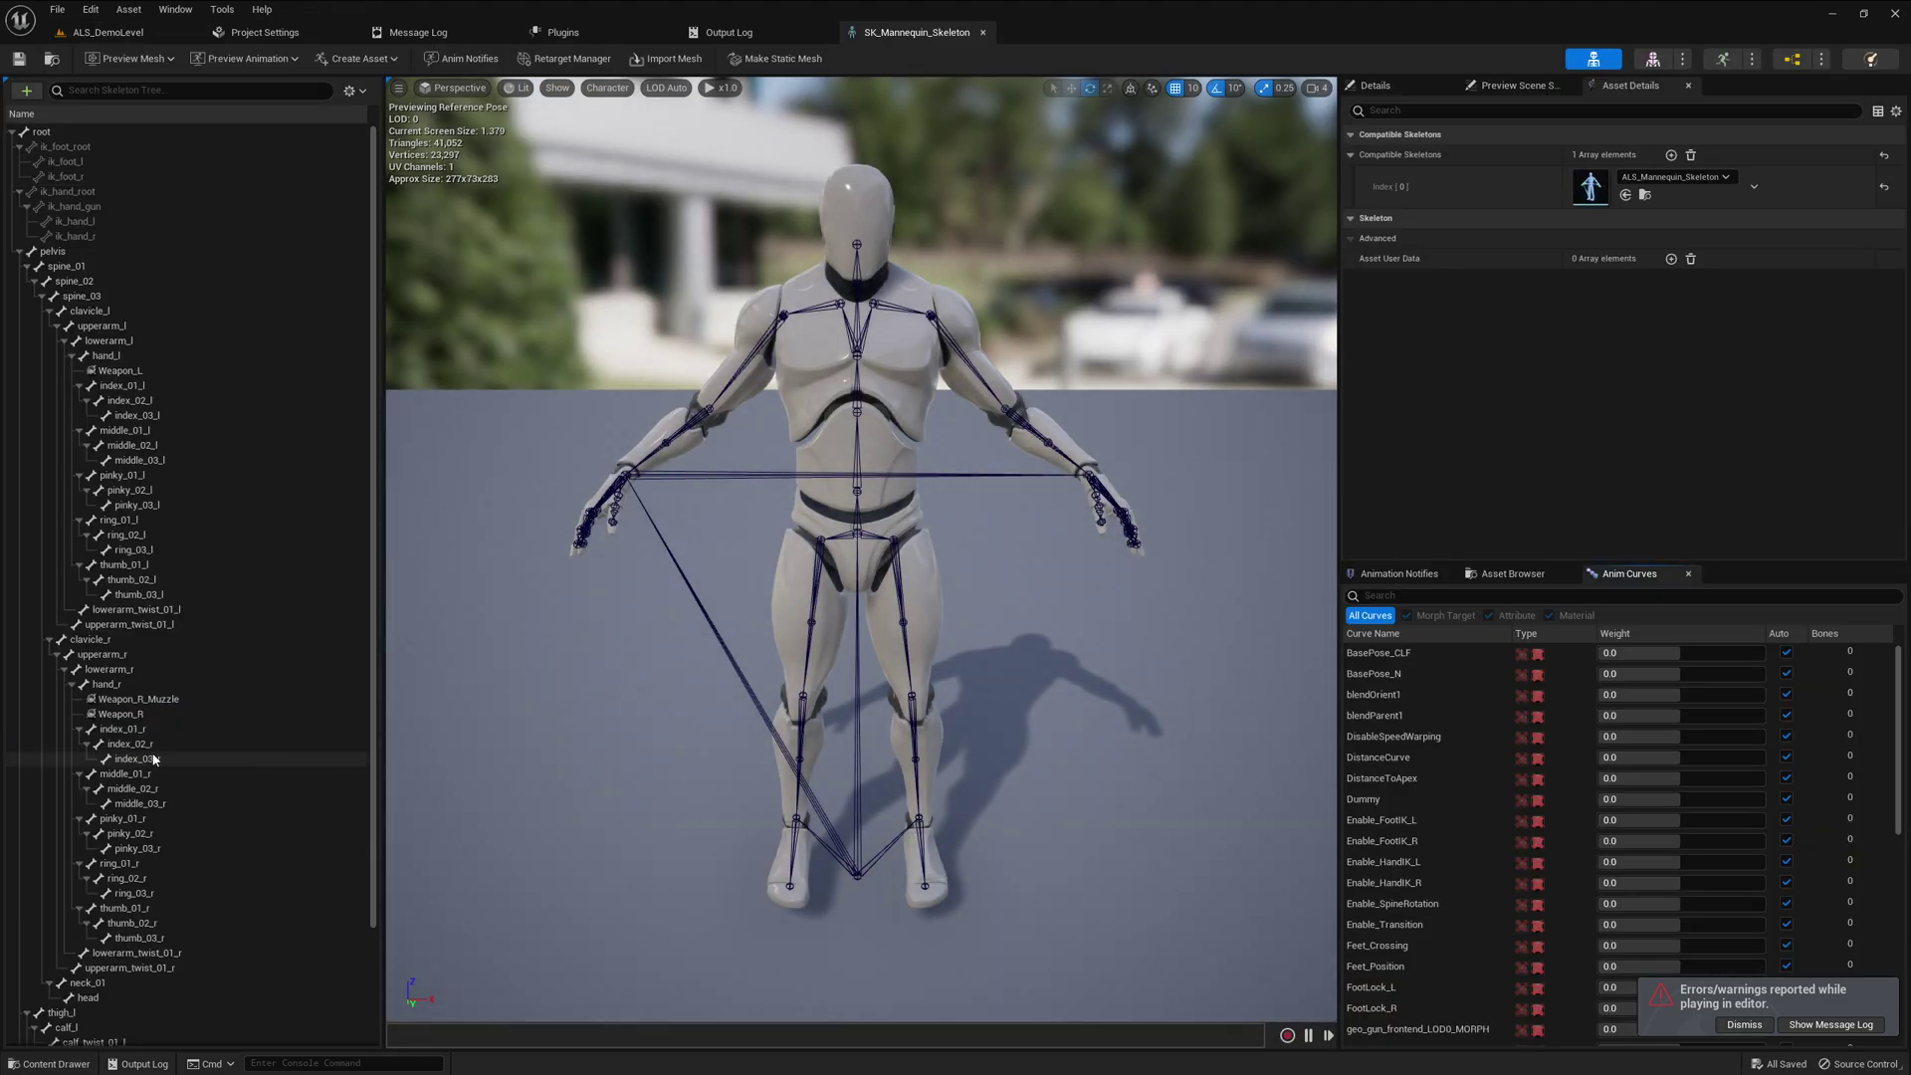
{"action": "scroll", "coordinate": [189, 743], "scroll_direction": "down", "scroll_amount": 3}
{"action": "scroll", "coordinate": [190, 738], "scroll_direction": "up", "scroll_amount": 2}
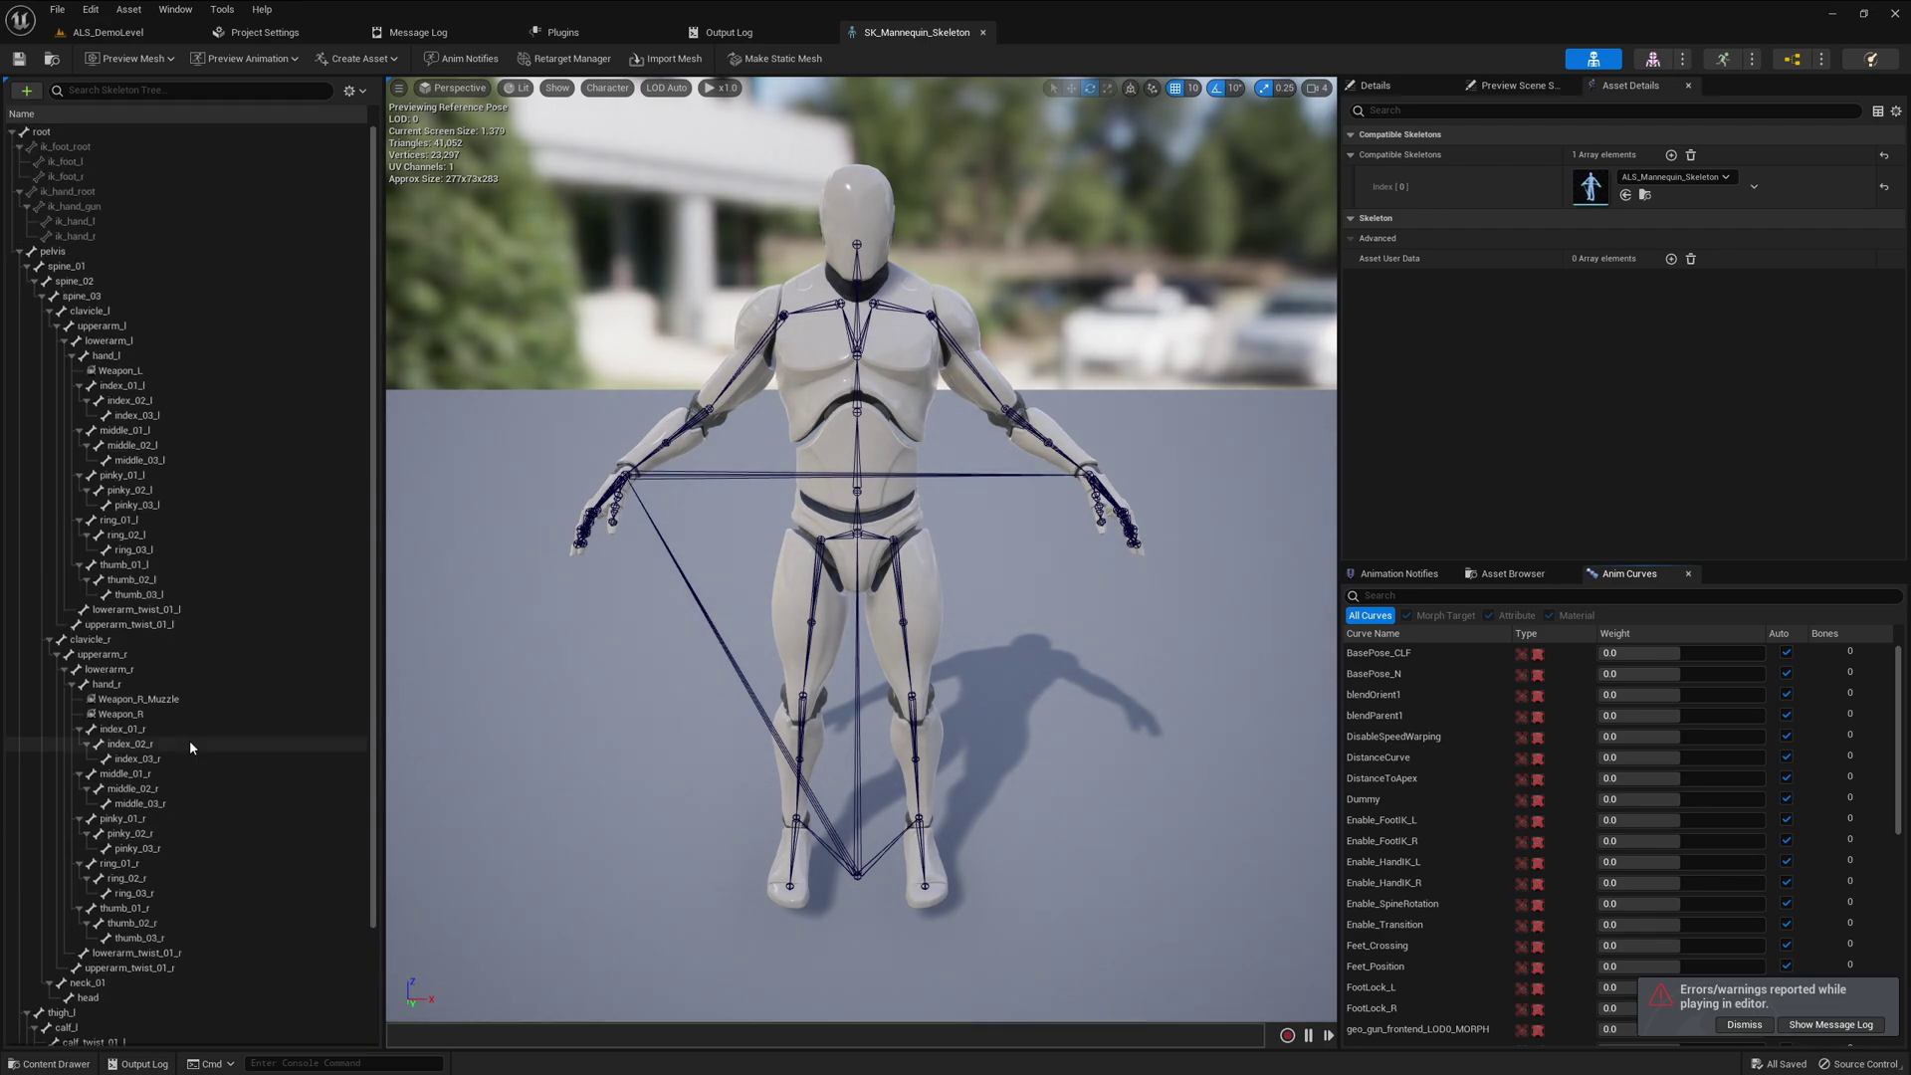
{"action": "left_click", "coordinate": [107, 32]}
Run the Add Virtual Bones character tool on SK_Mannequin_Skeleton
{"action": "right_click", "coordinate": [465, 706]}
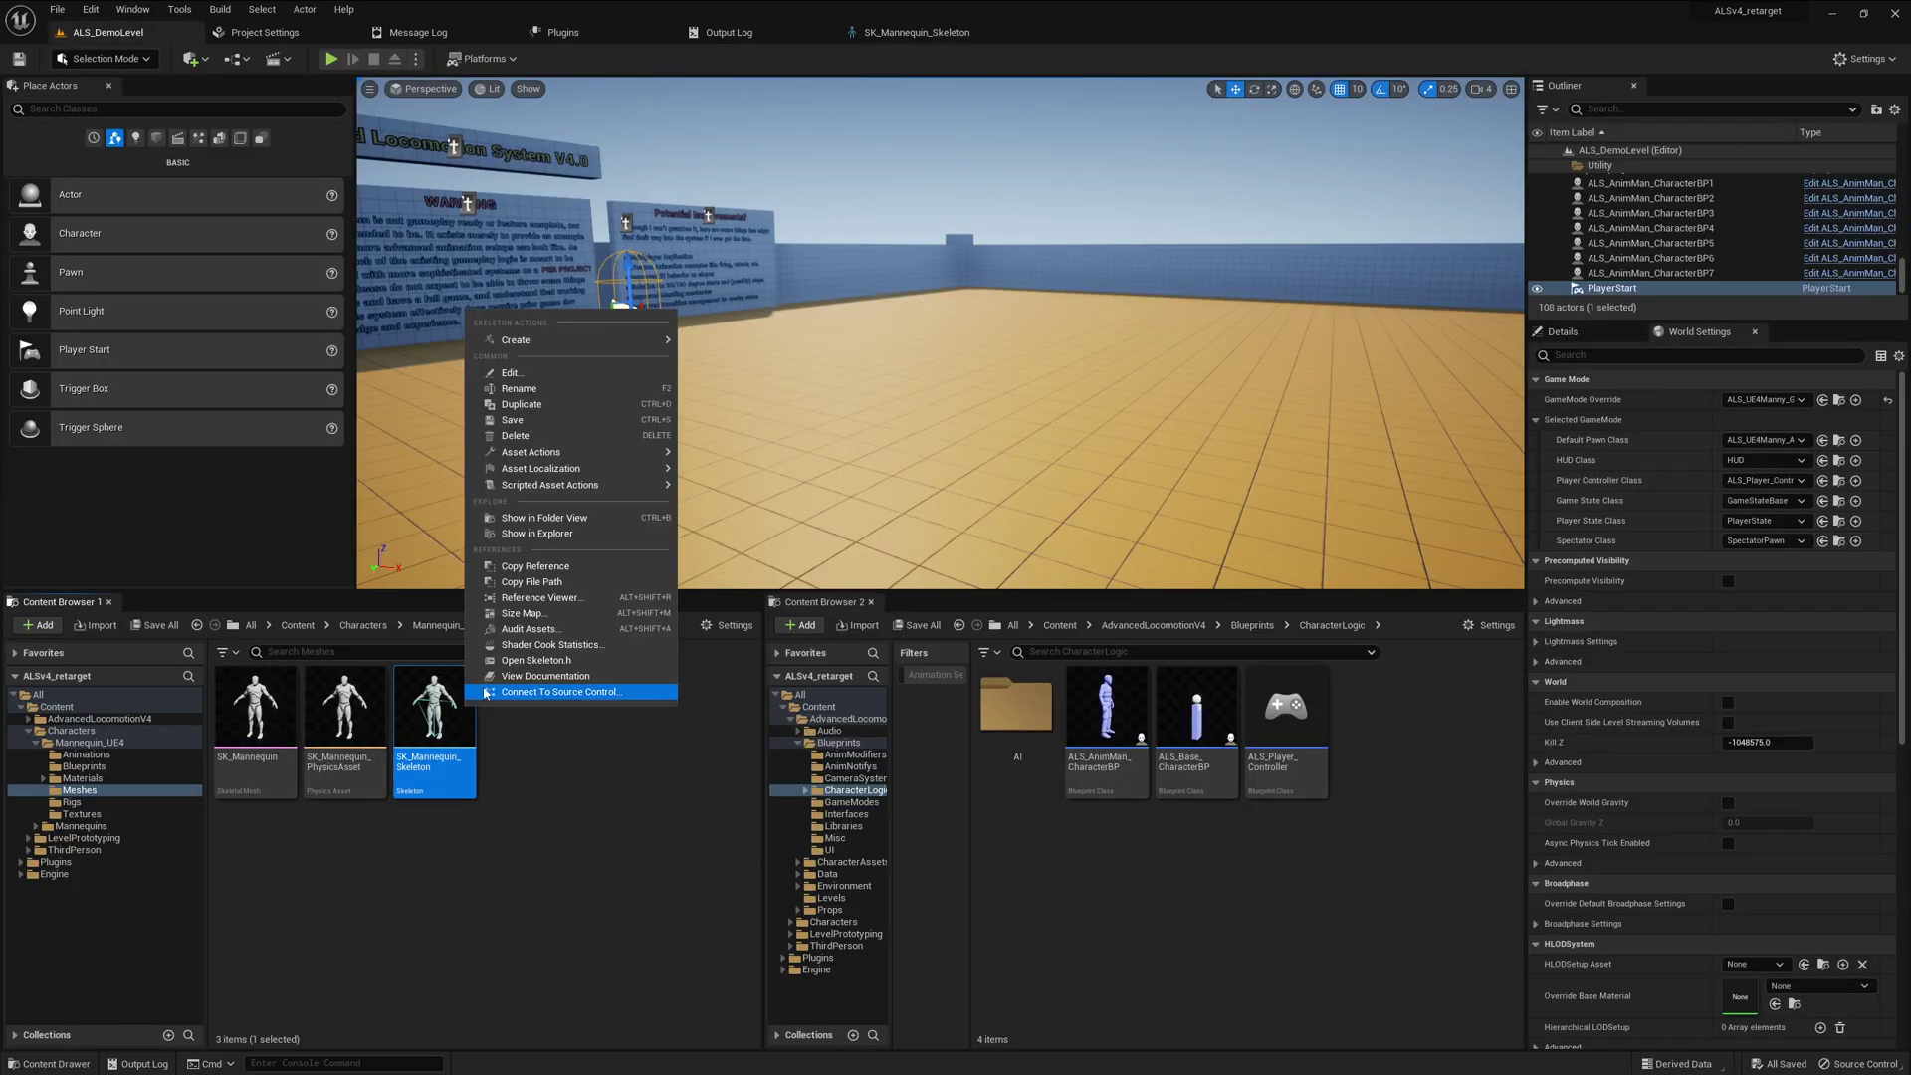
{"action": "mouse_move", "coordinate": [613, 490]}
{"action": "mouse_move", "coordinate": [737, 491]}
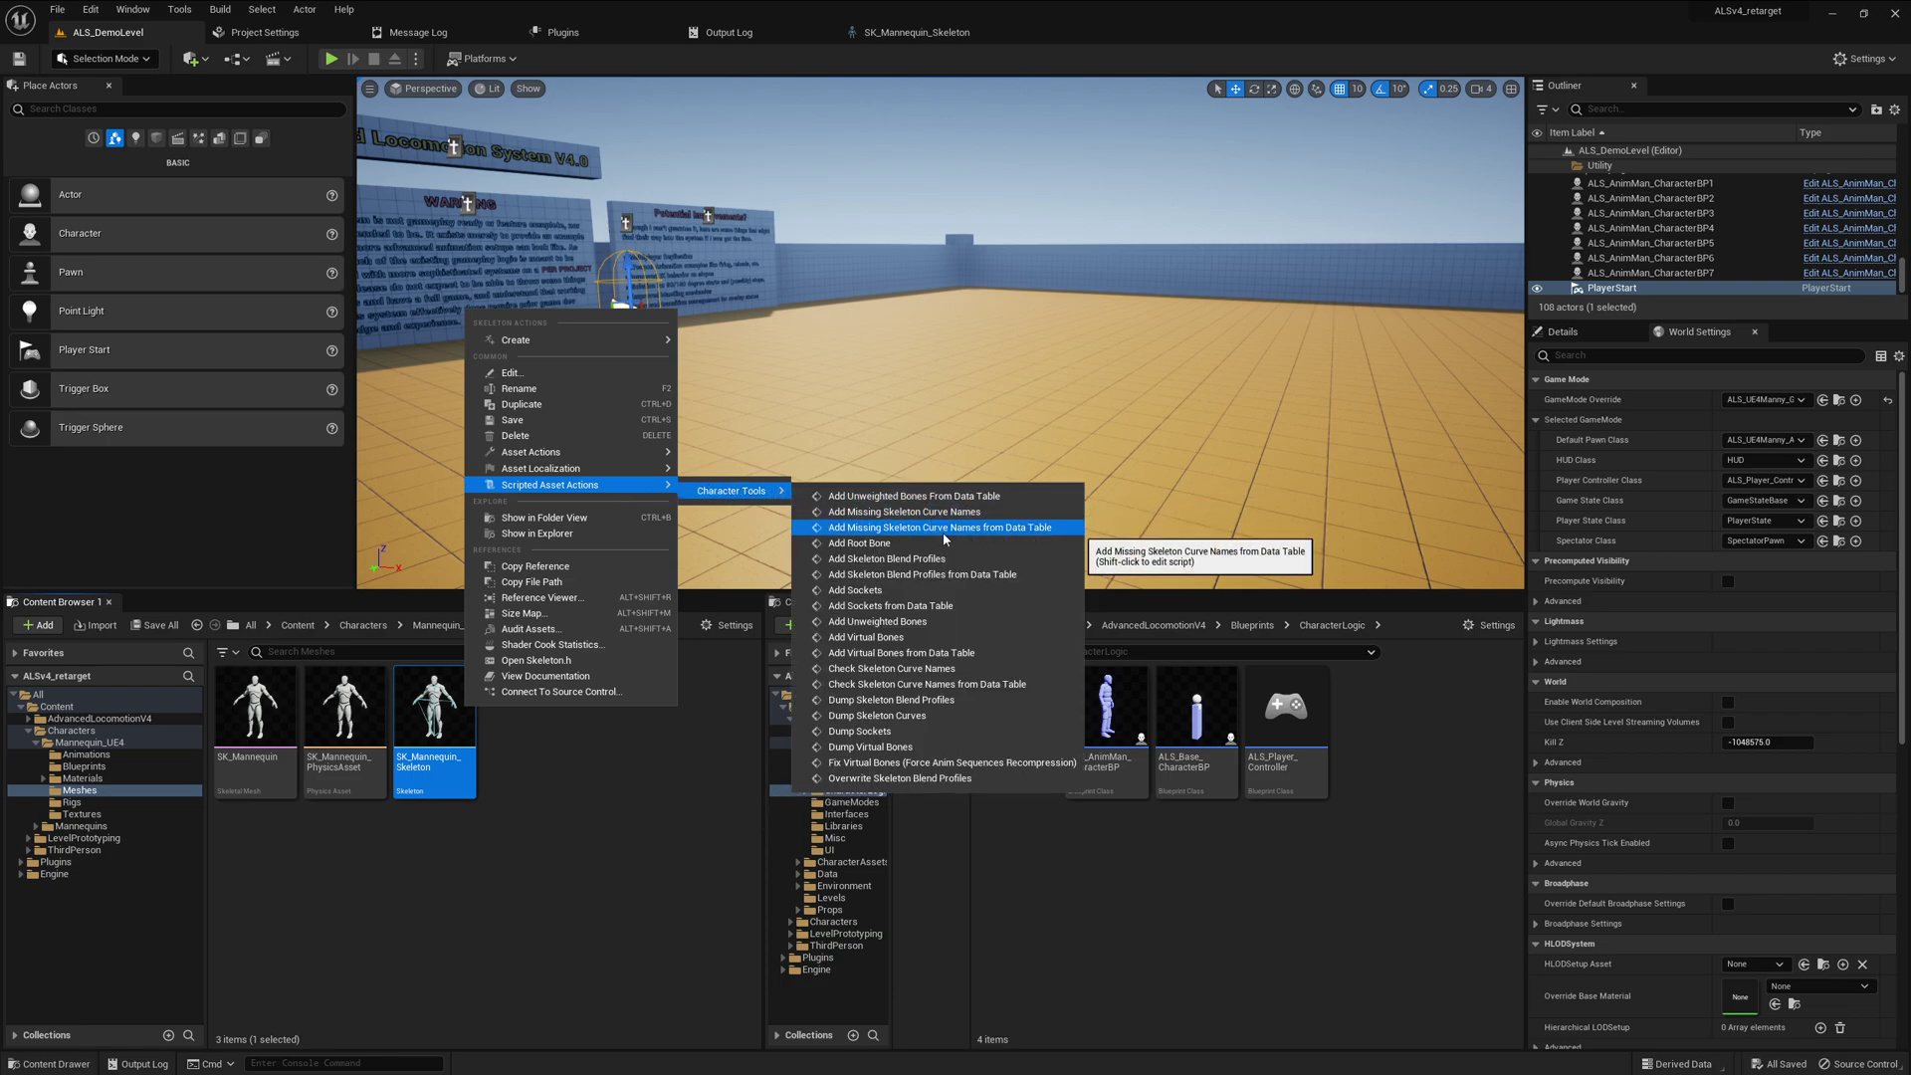
{"action": "left_click", "coordinate": [988, 645]}
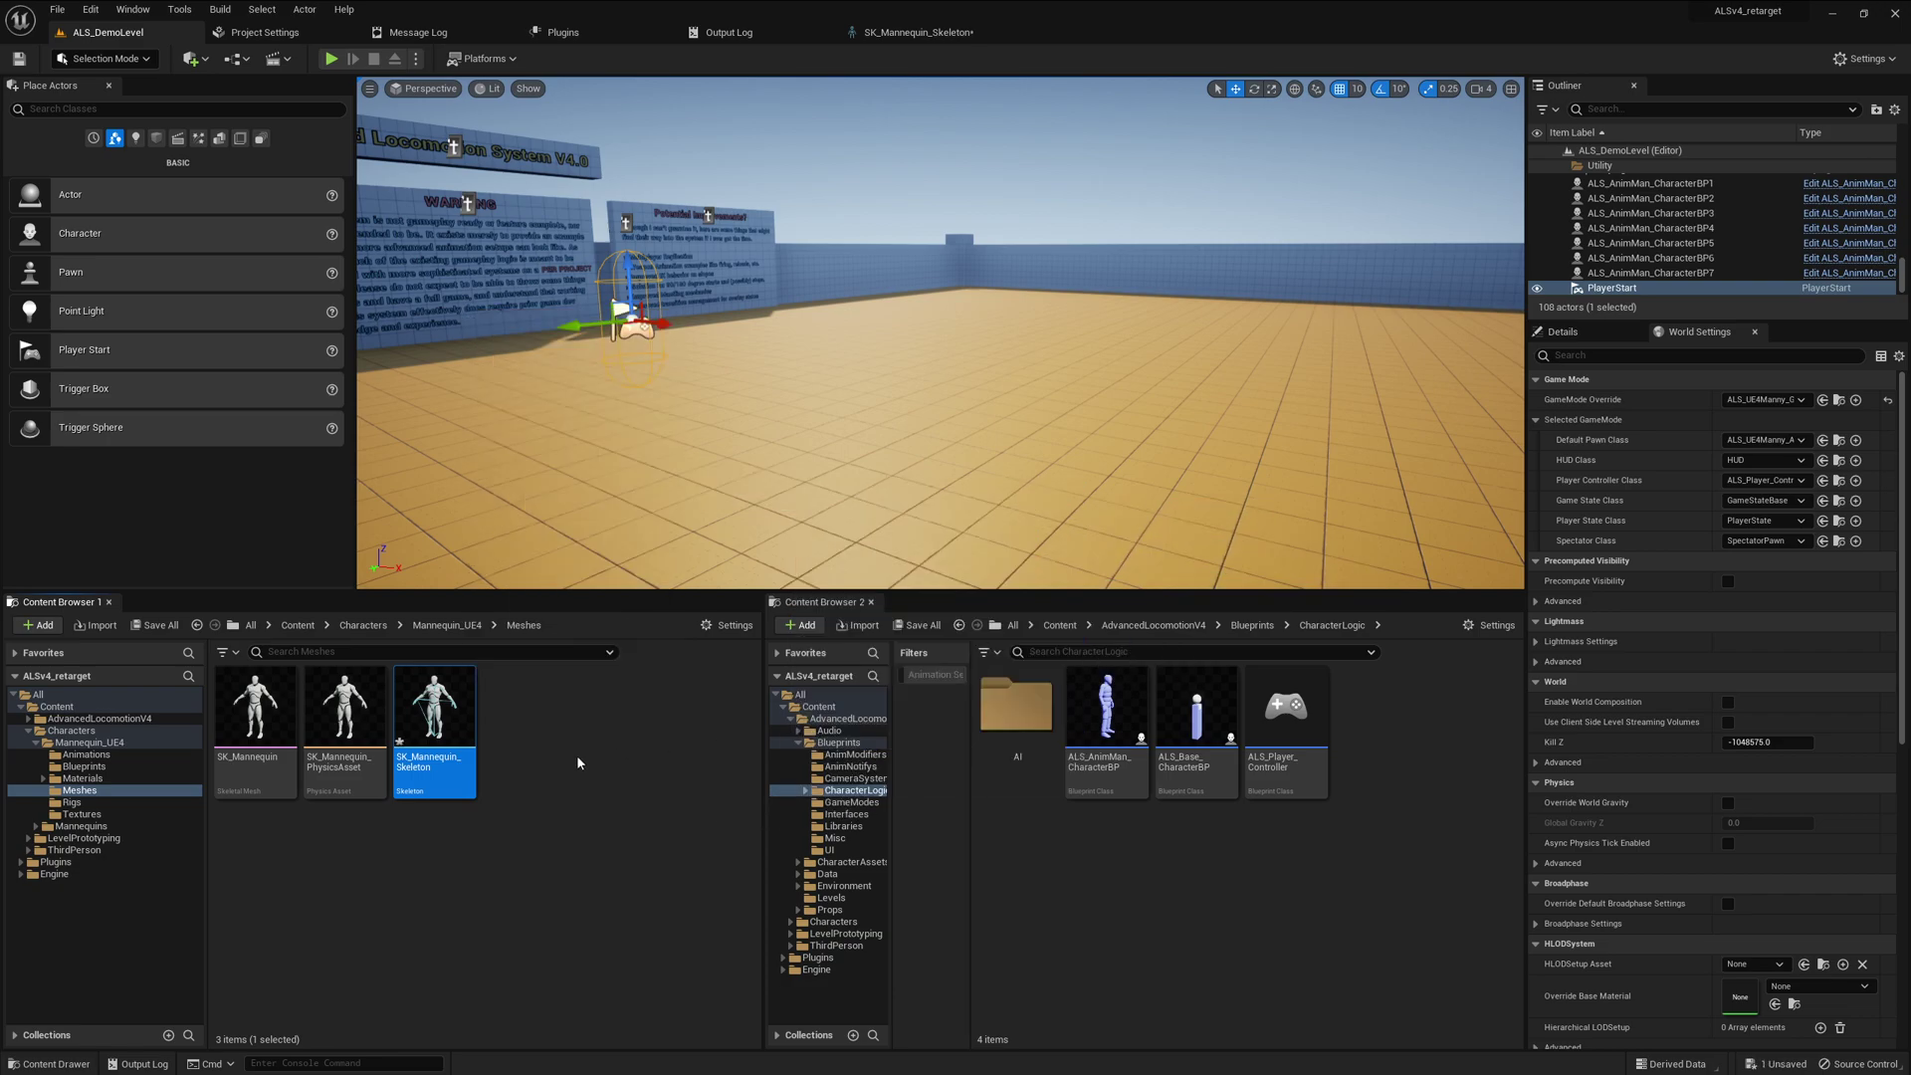
Test-play the level with the virtual bones added by running the mannequin character forward
{"action": "key", "text": "alt+p"}
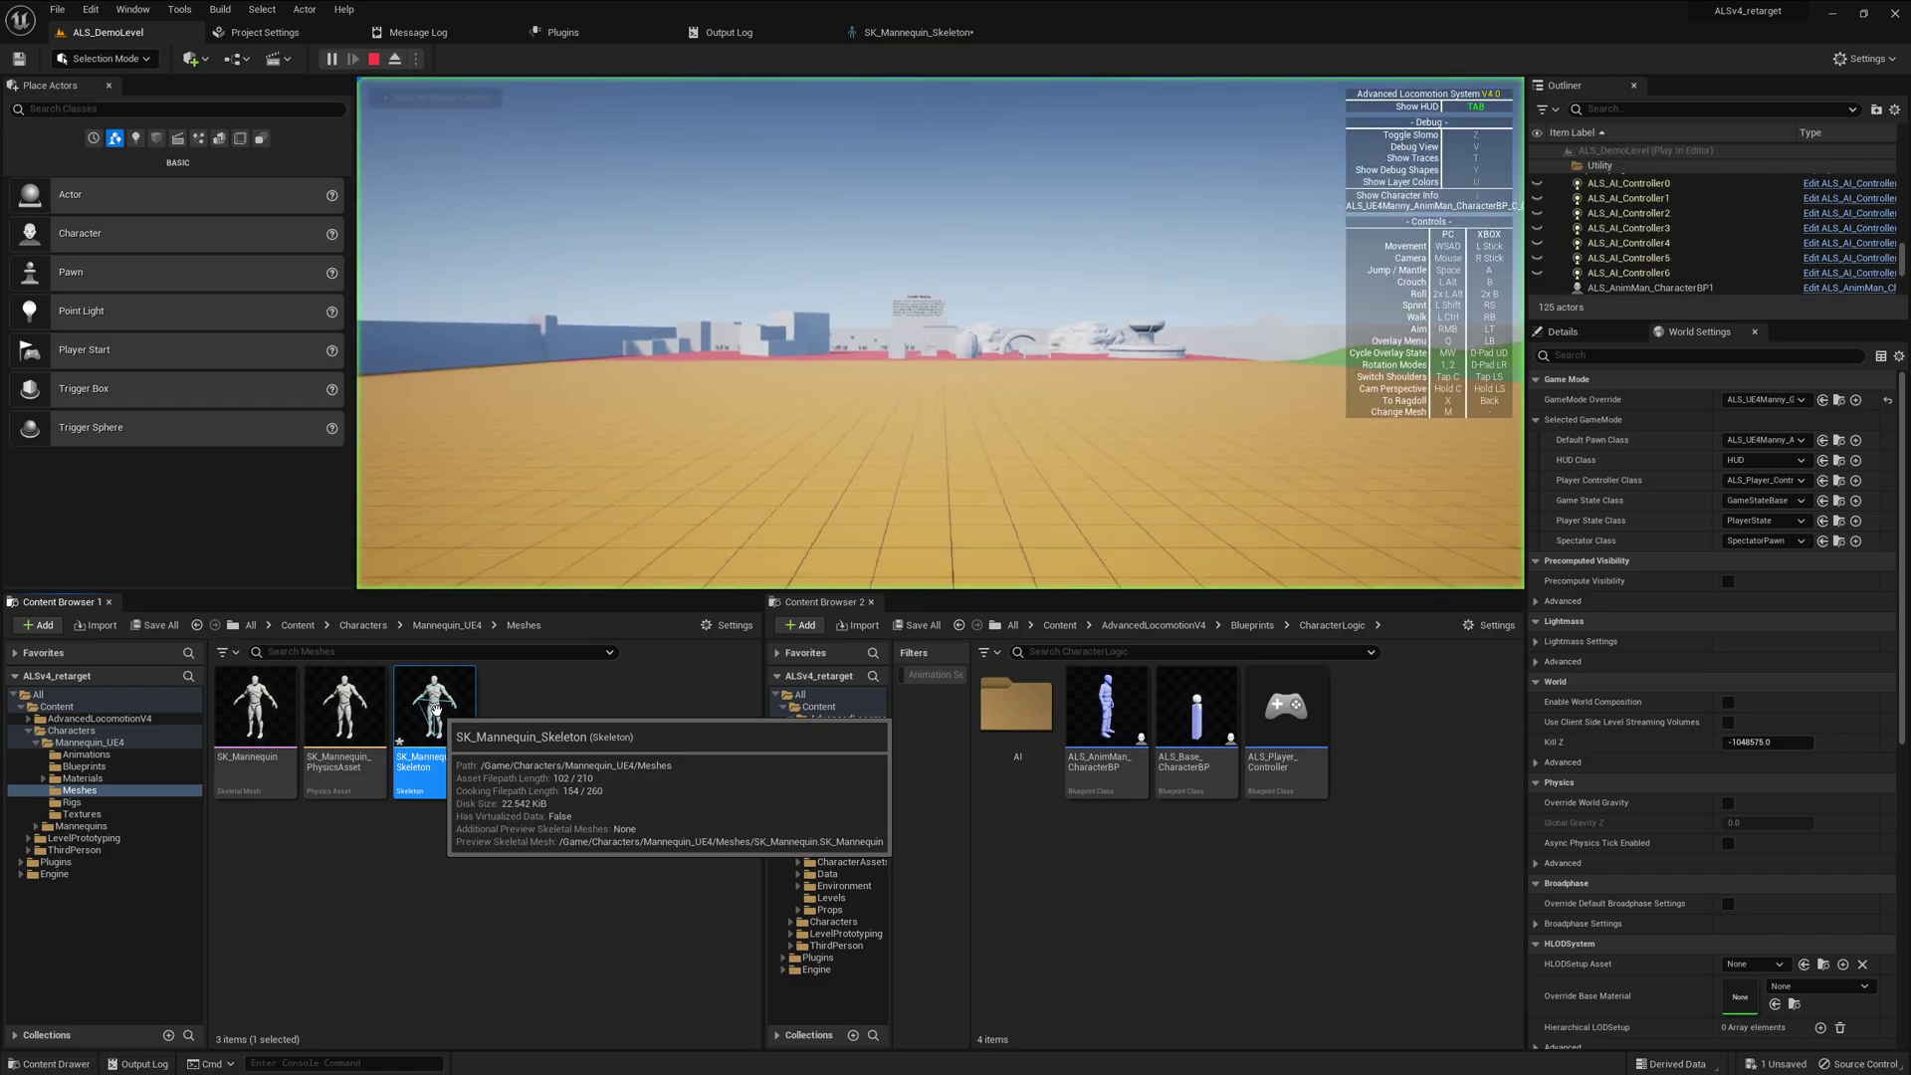
{"action": "key", "text": "w"}
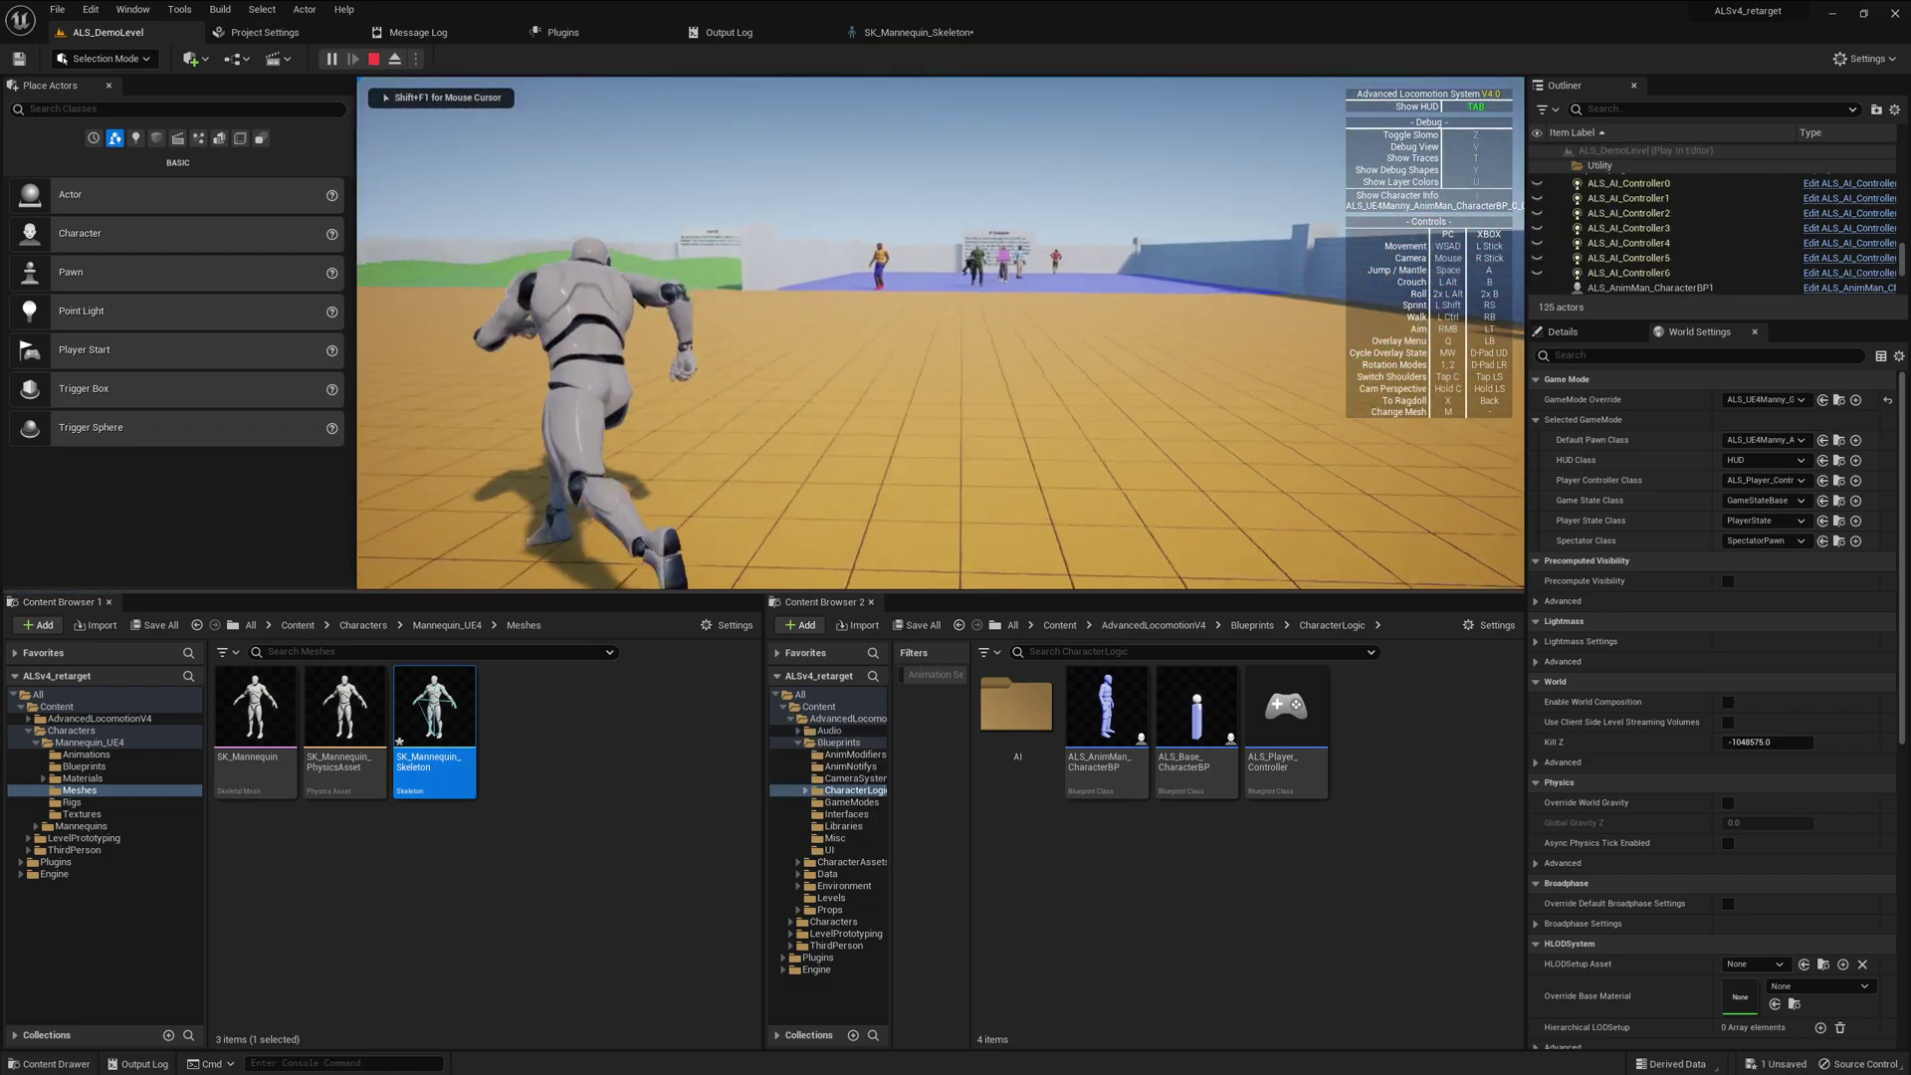
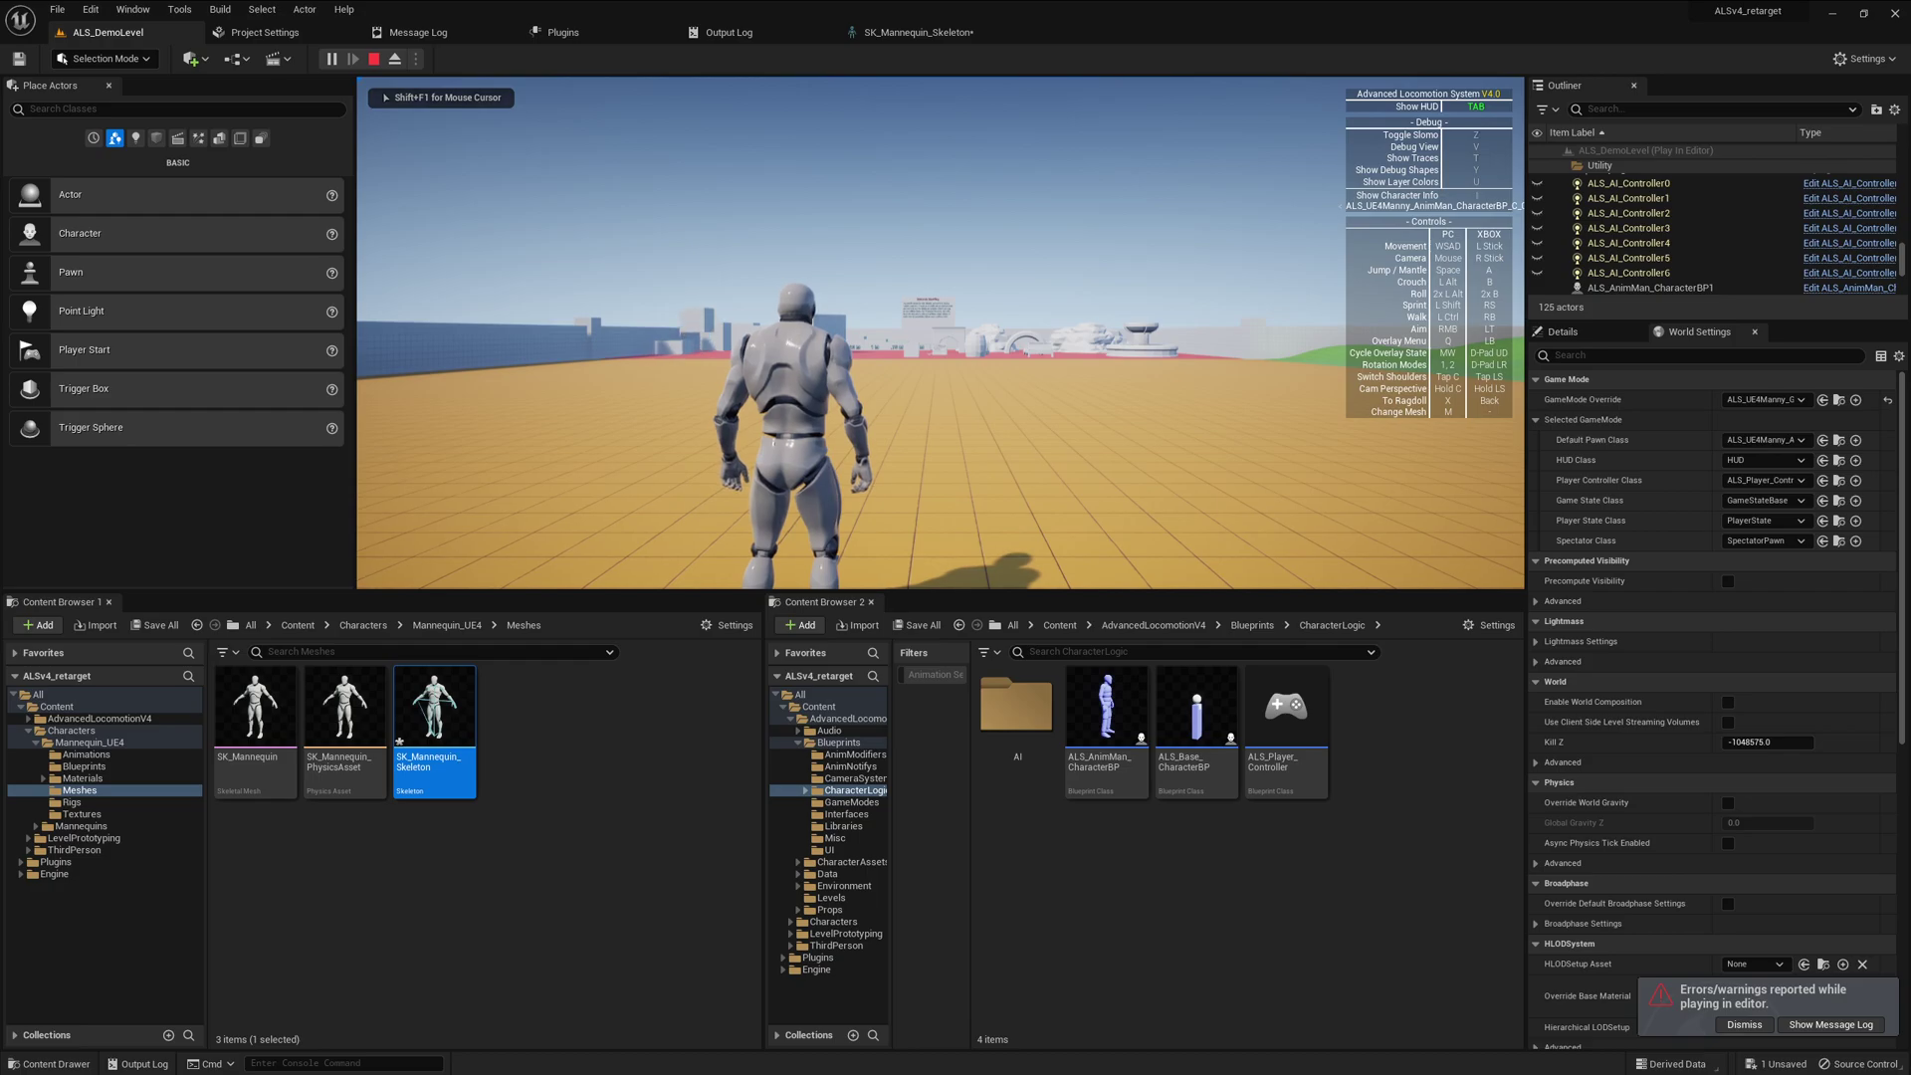
Test-play jumping, running and crouching the mannequin through the low arches, then end the session and return to the ALS_DemoLevel view
{"action": "key", "text": "w"}
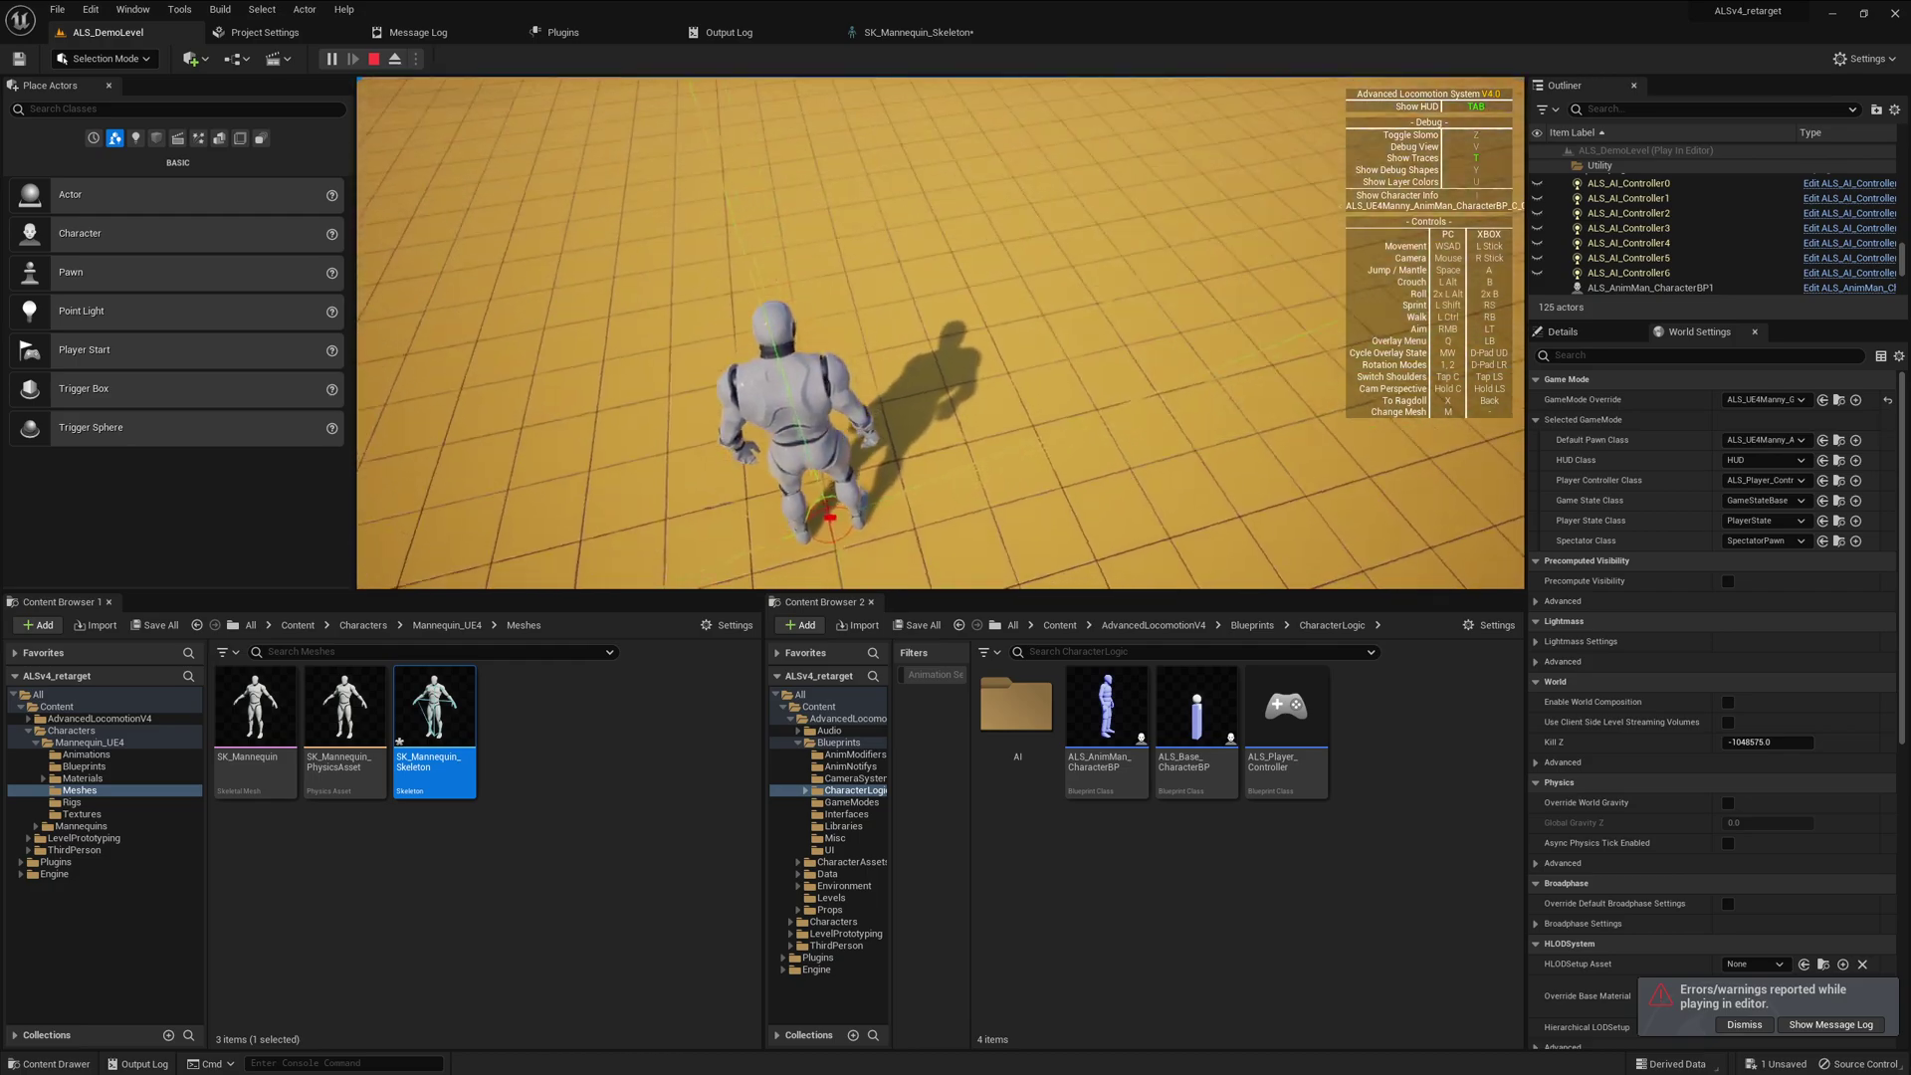
{"action": "key", "text": "space"}
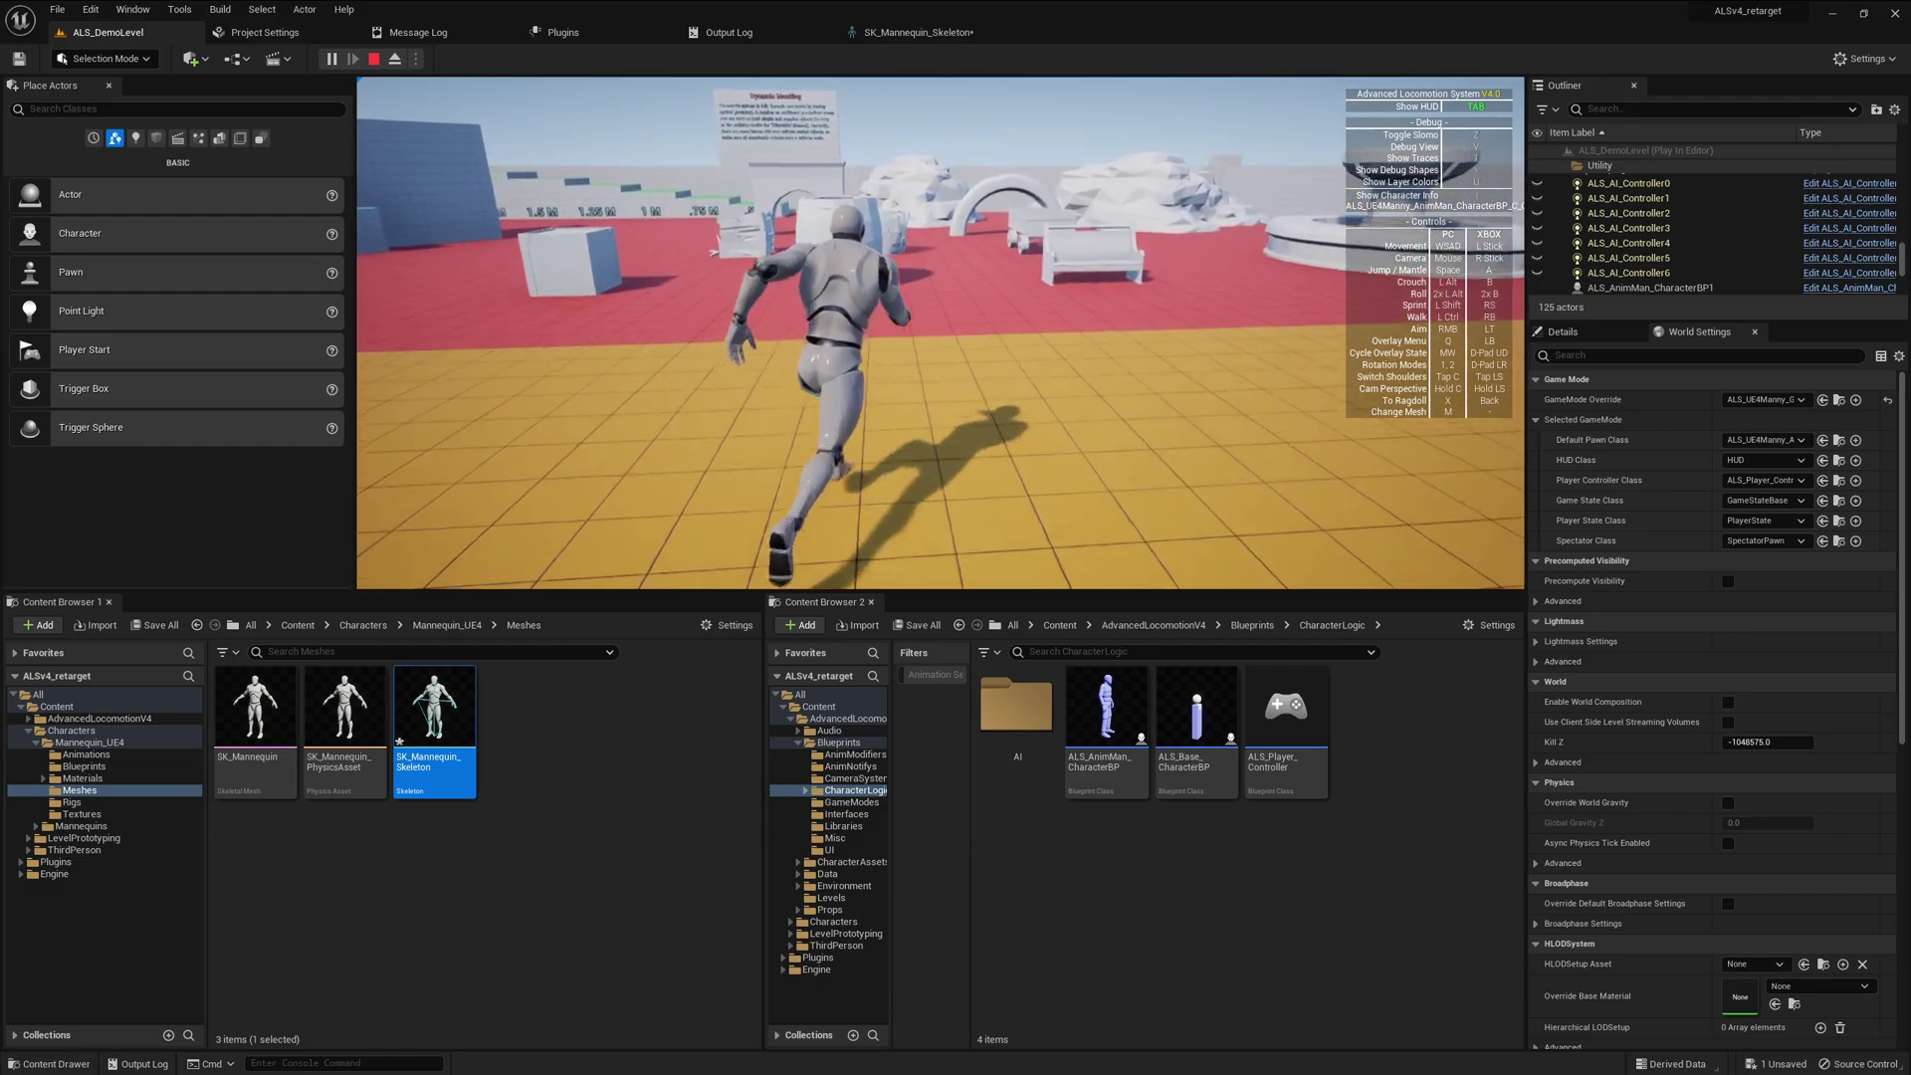
{"action": "key", "text": "w"}
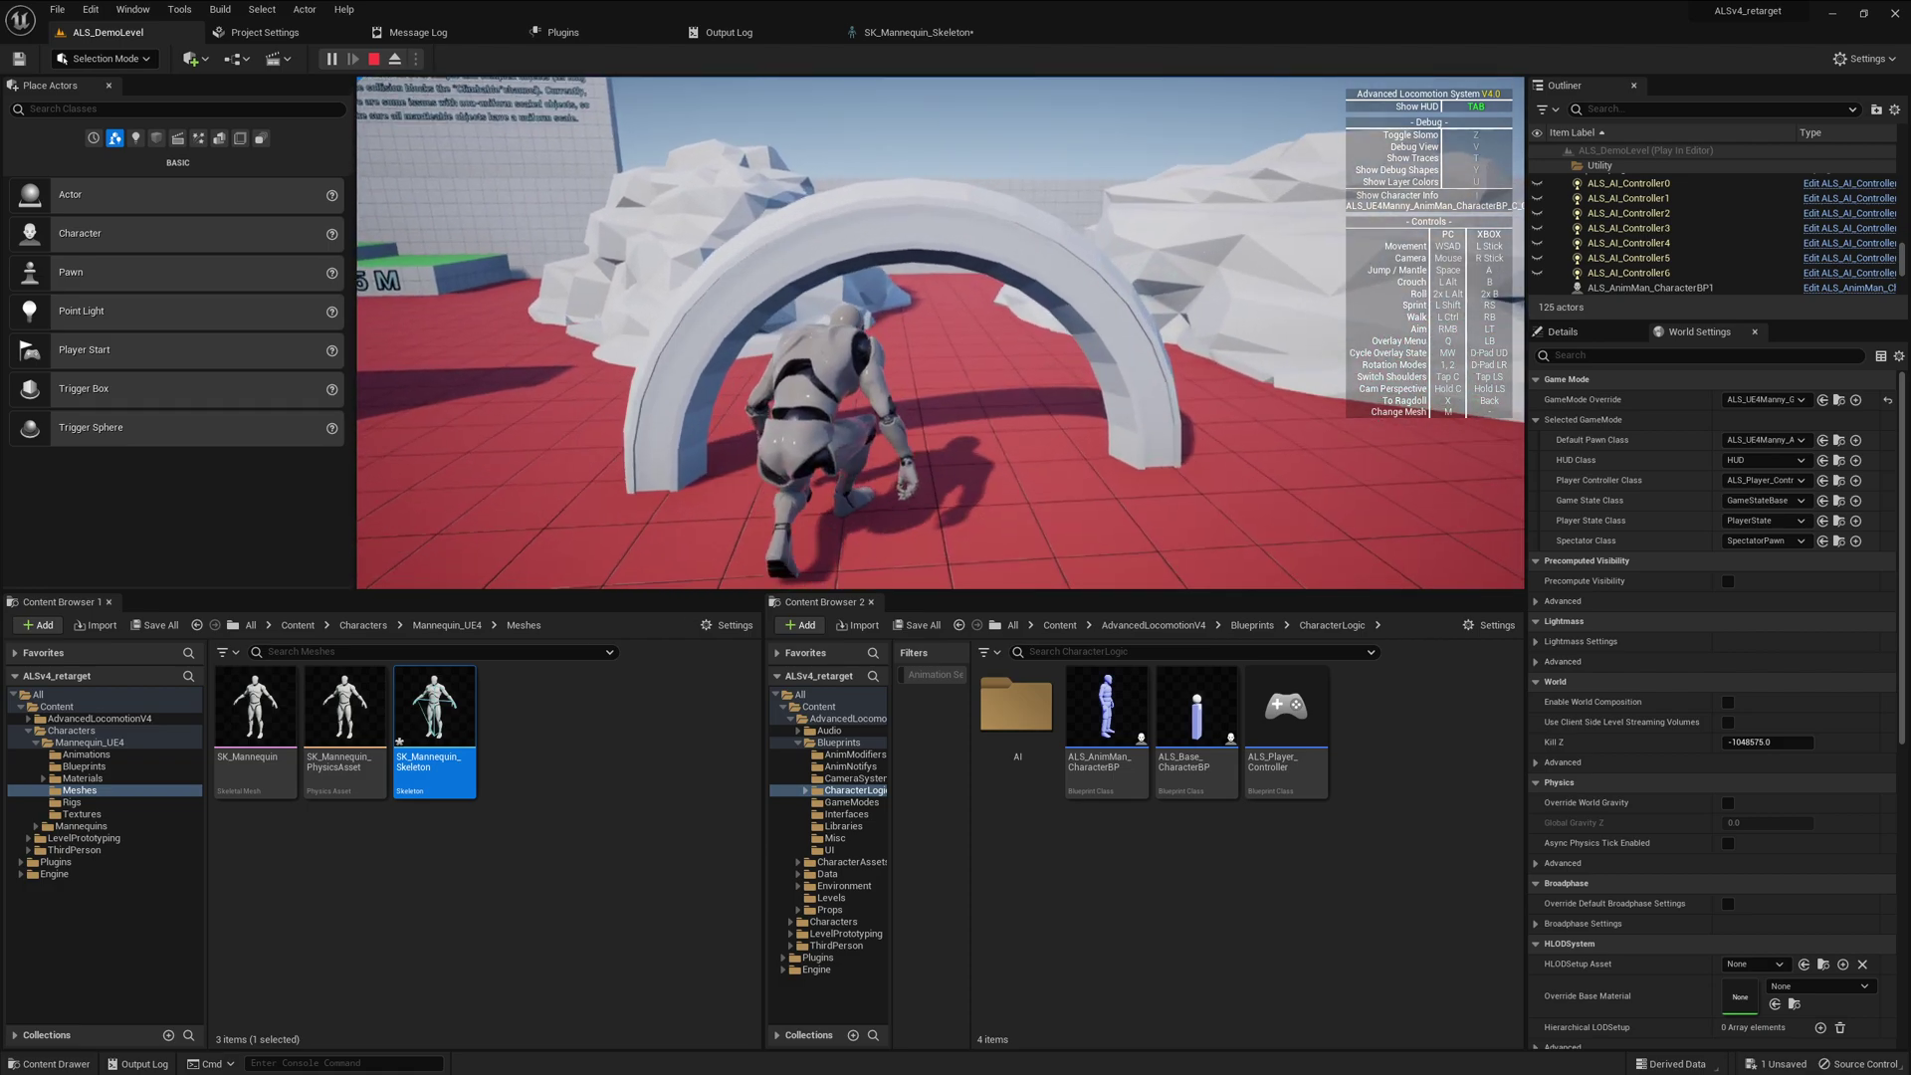
{"action": "key", "text": "w"}
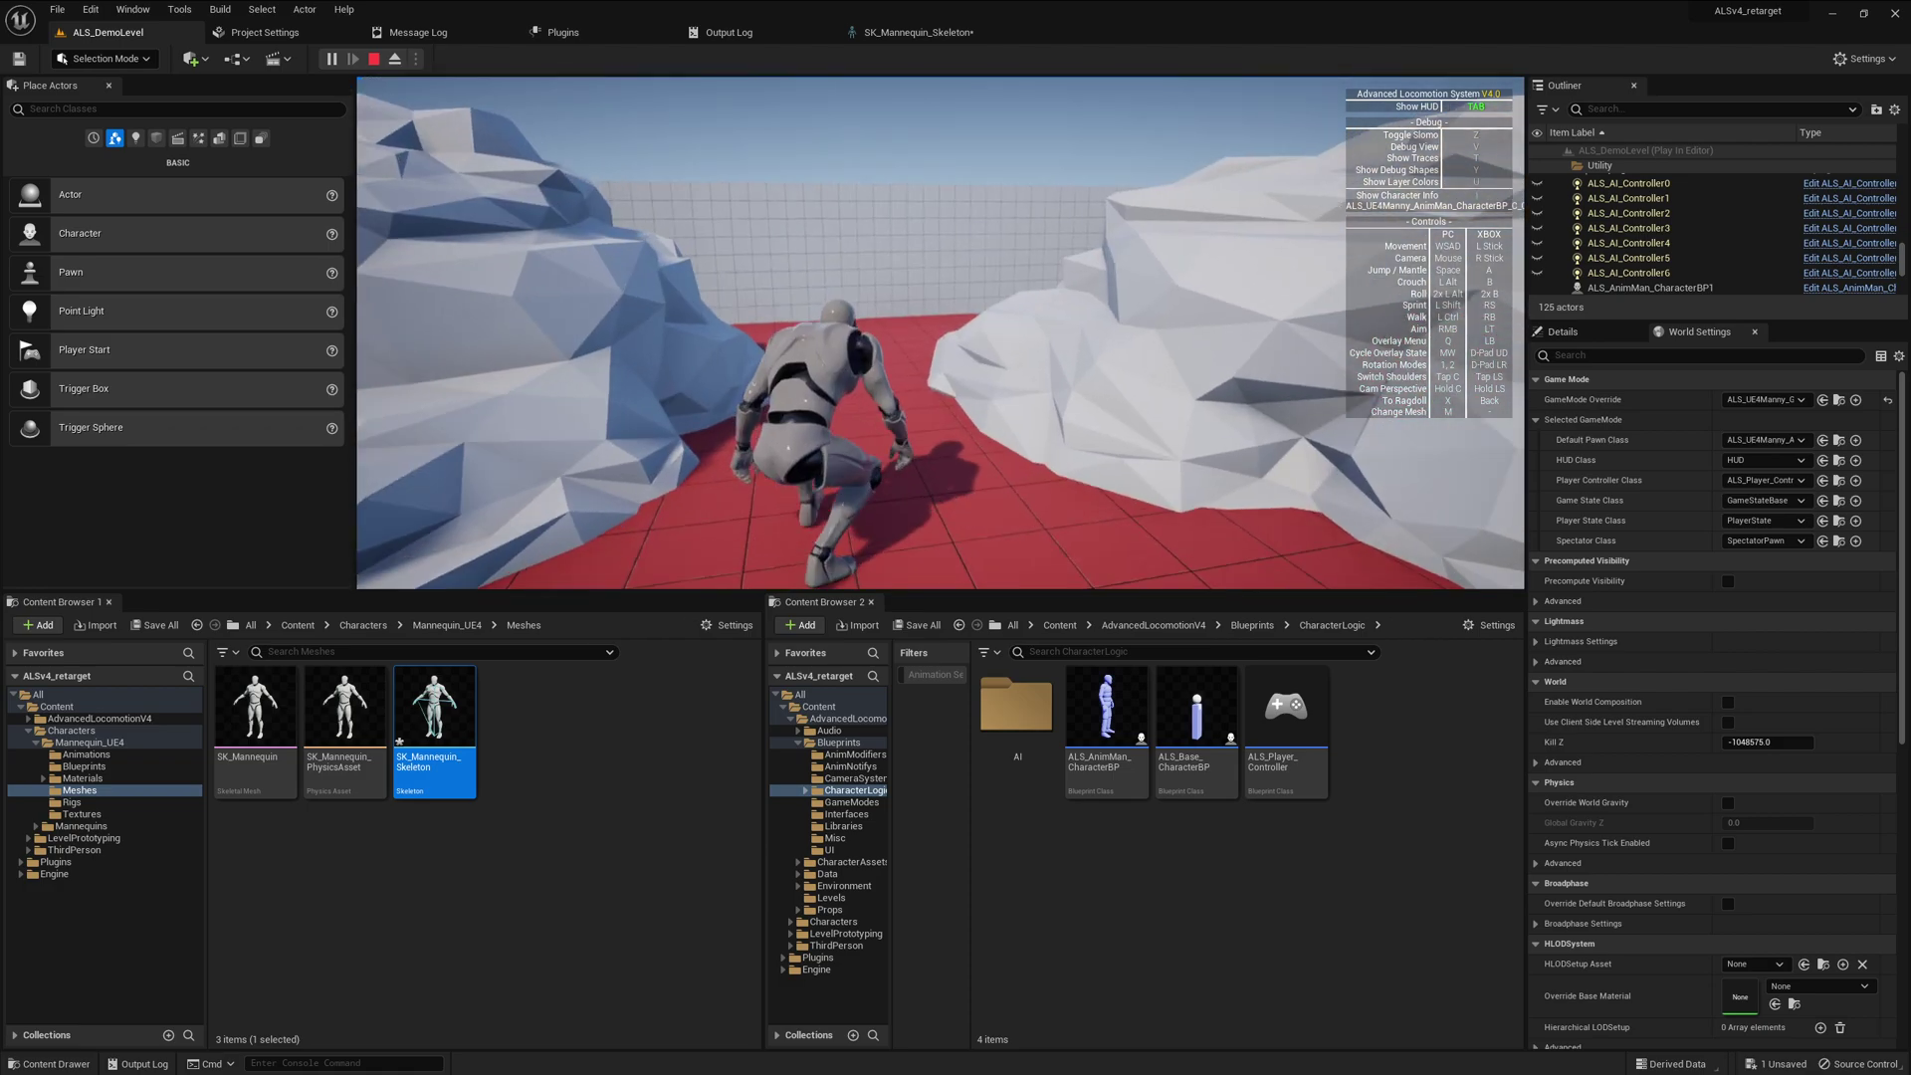
{"action": "key", "text": "w"}
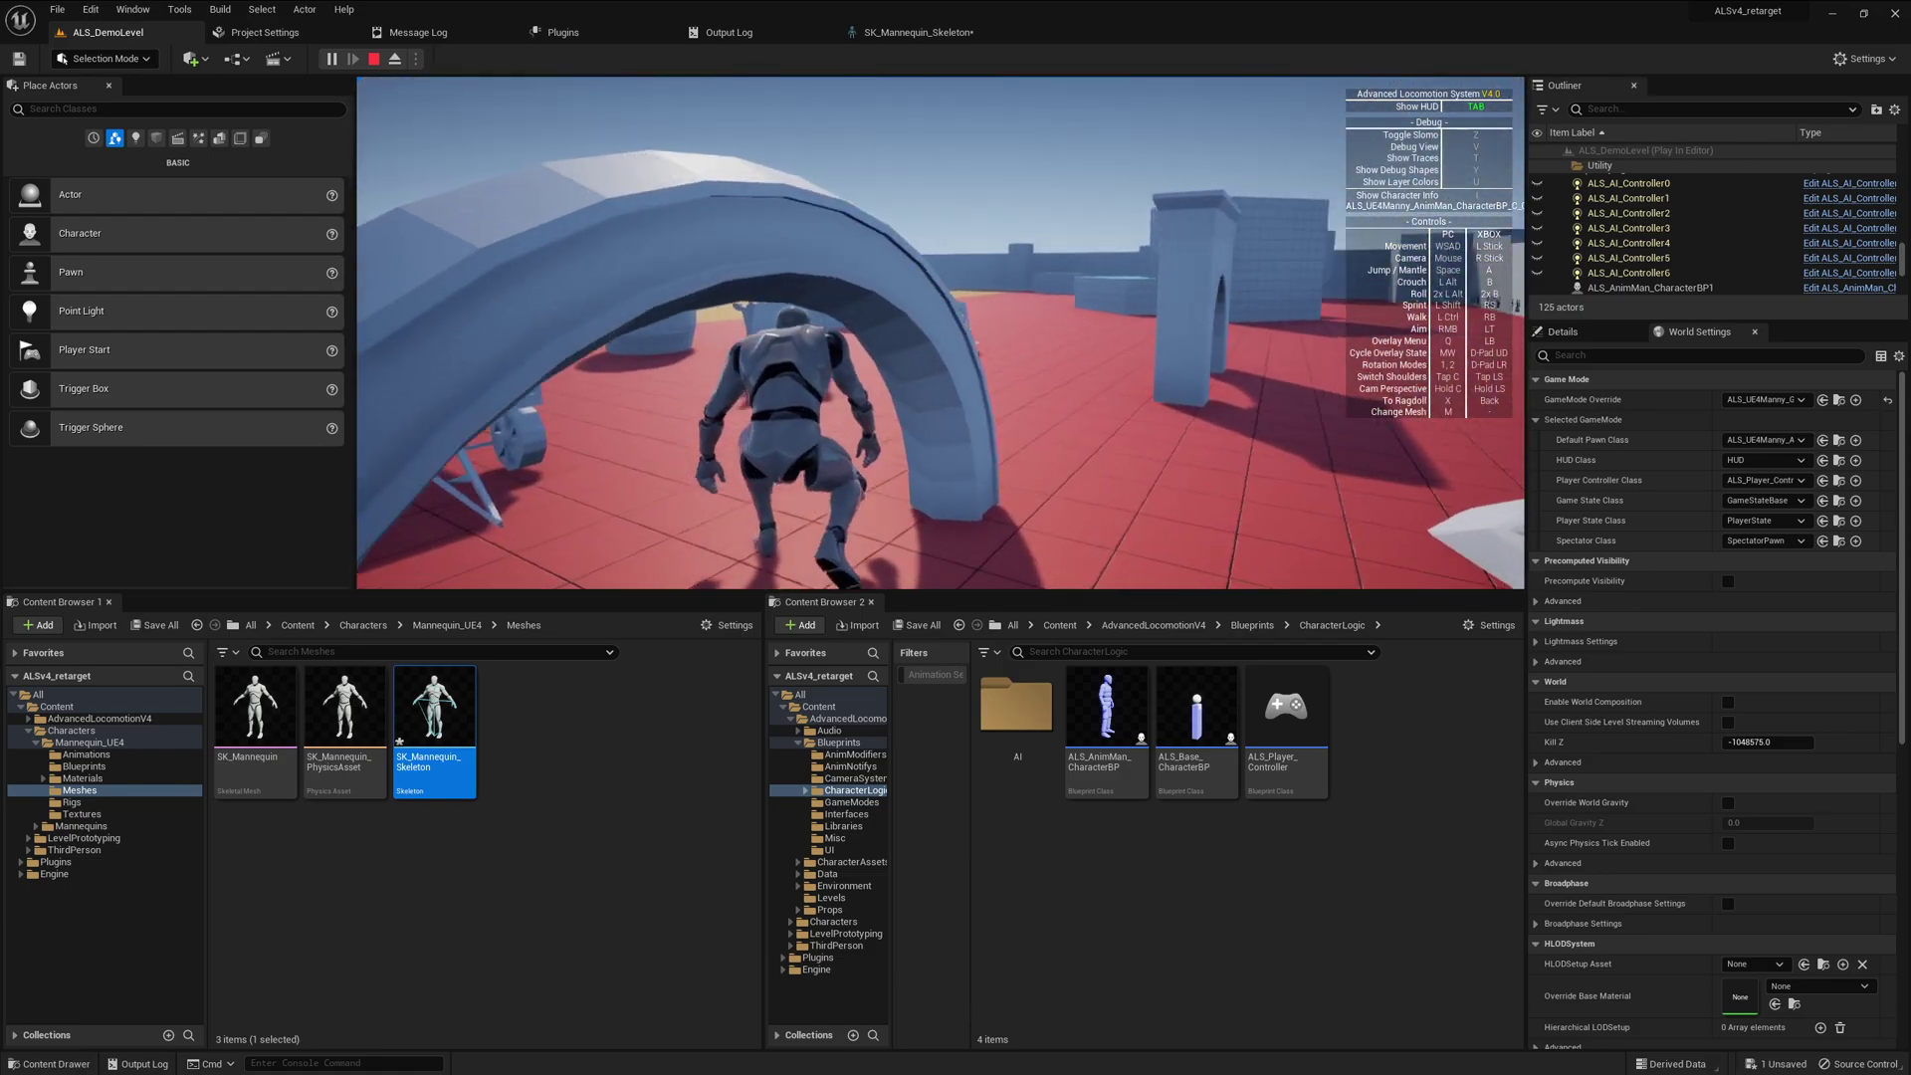
{"action": "key", "text": "w"}
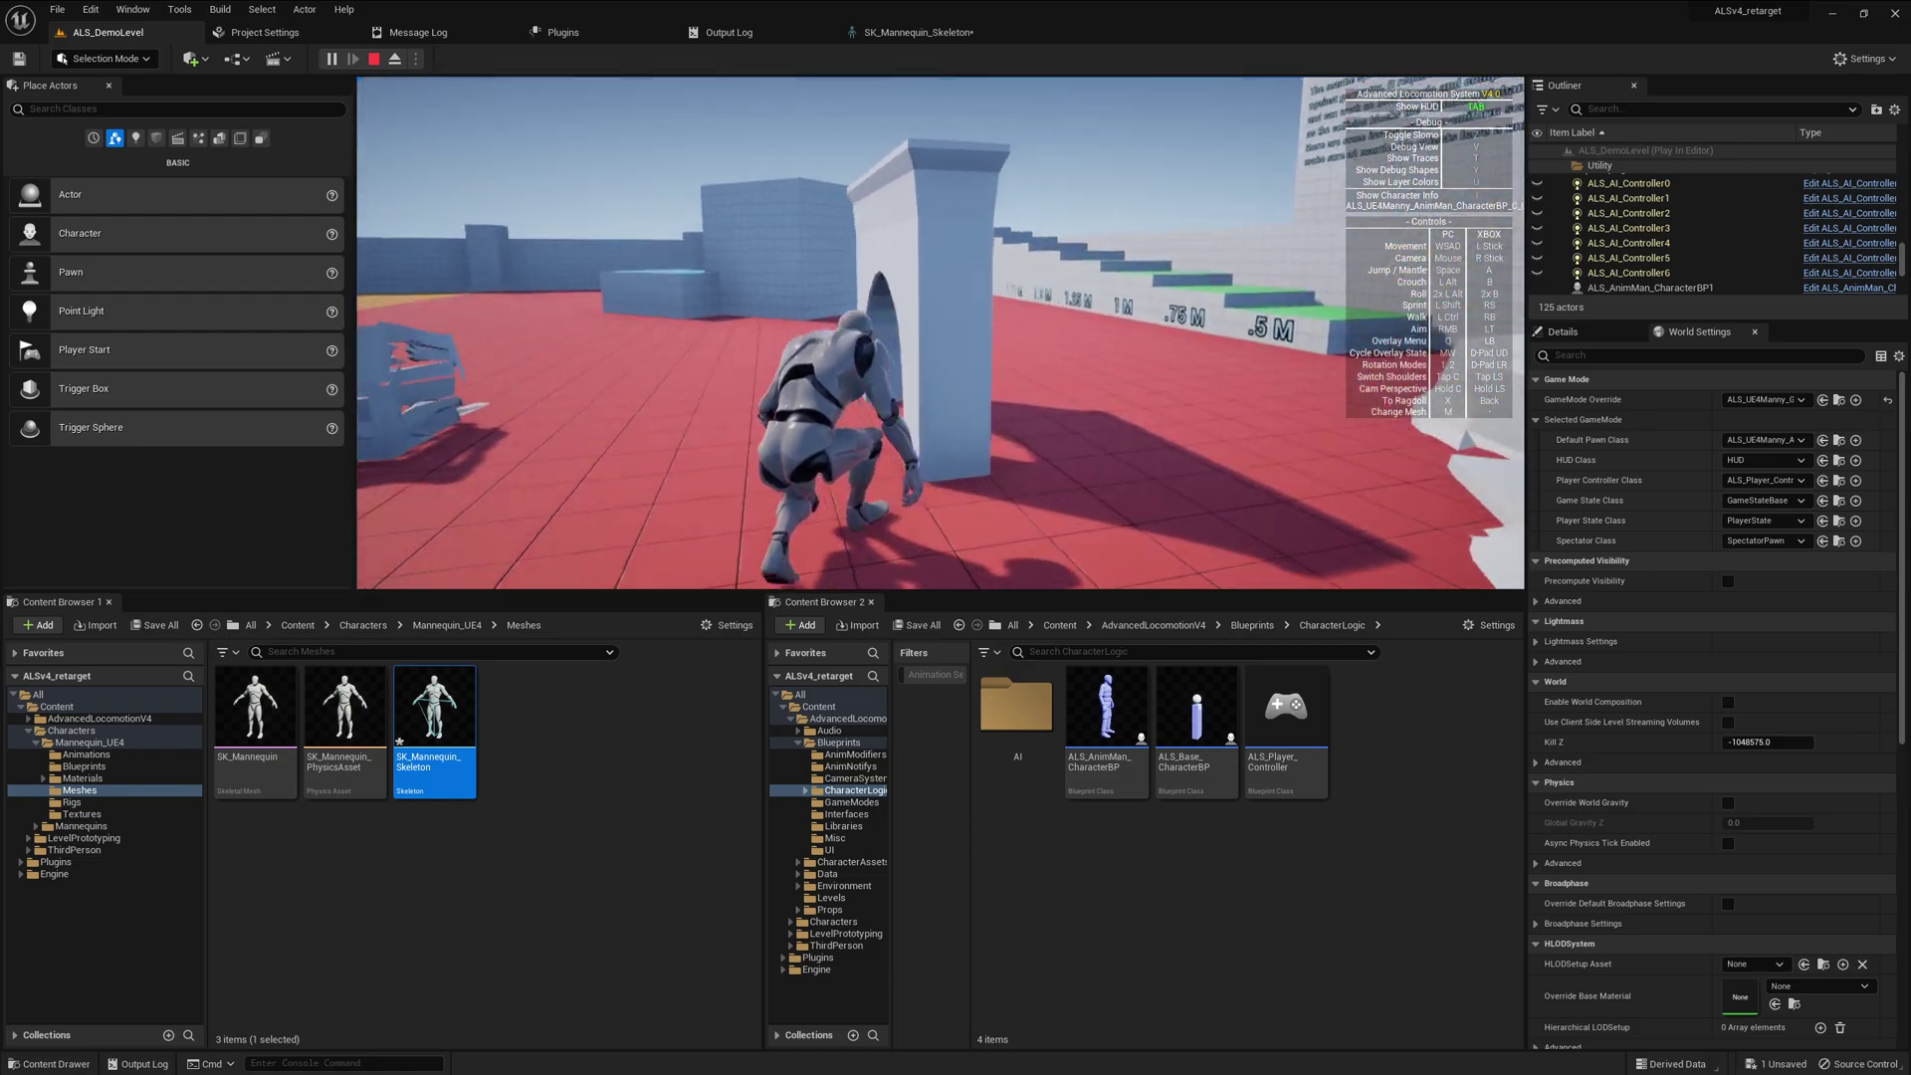
{"action": "key", "text": "w"}
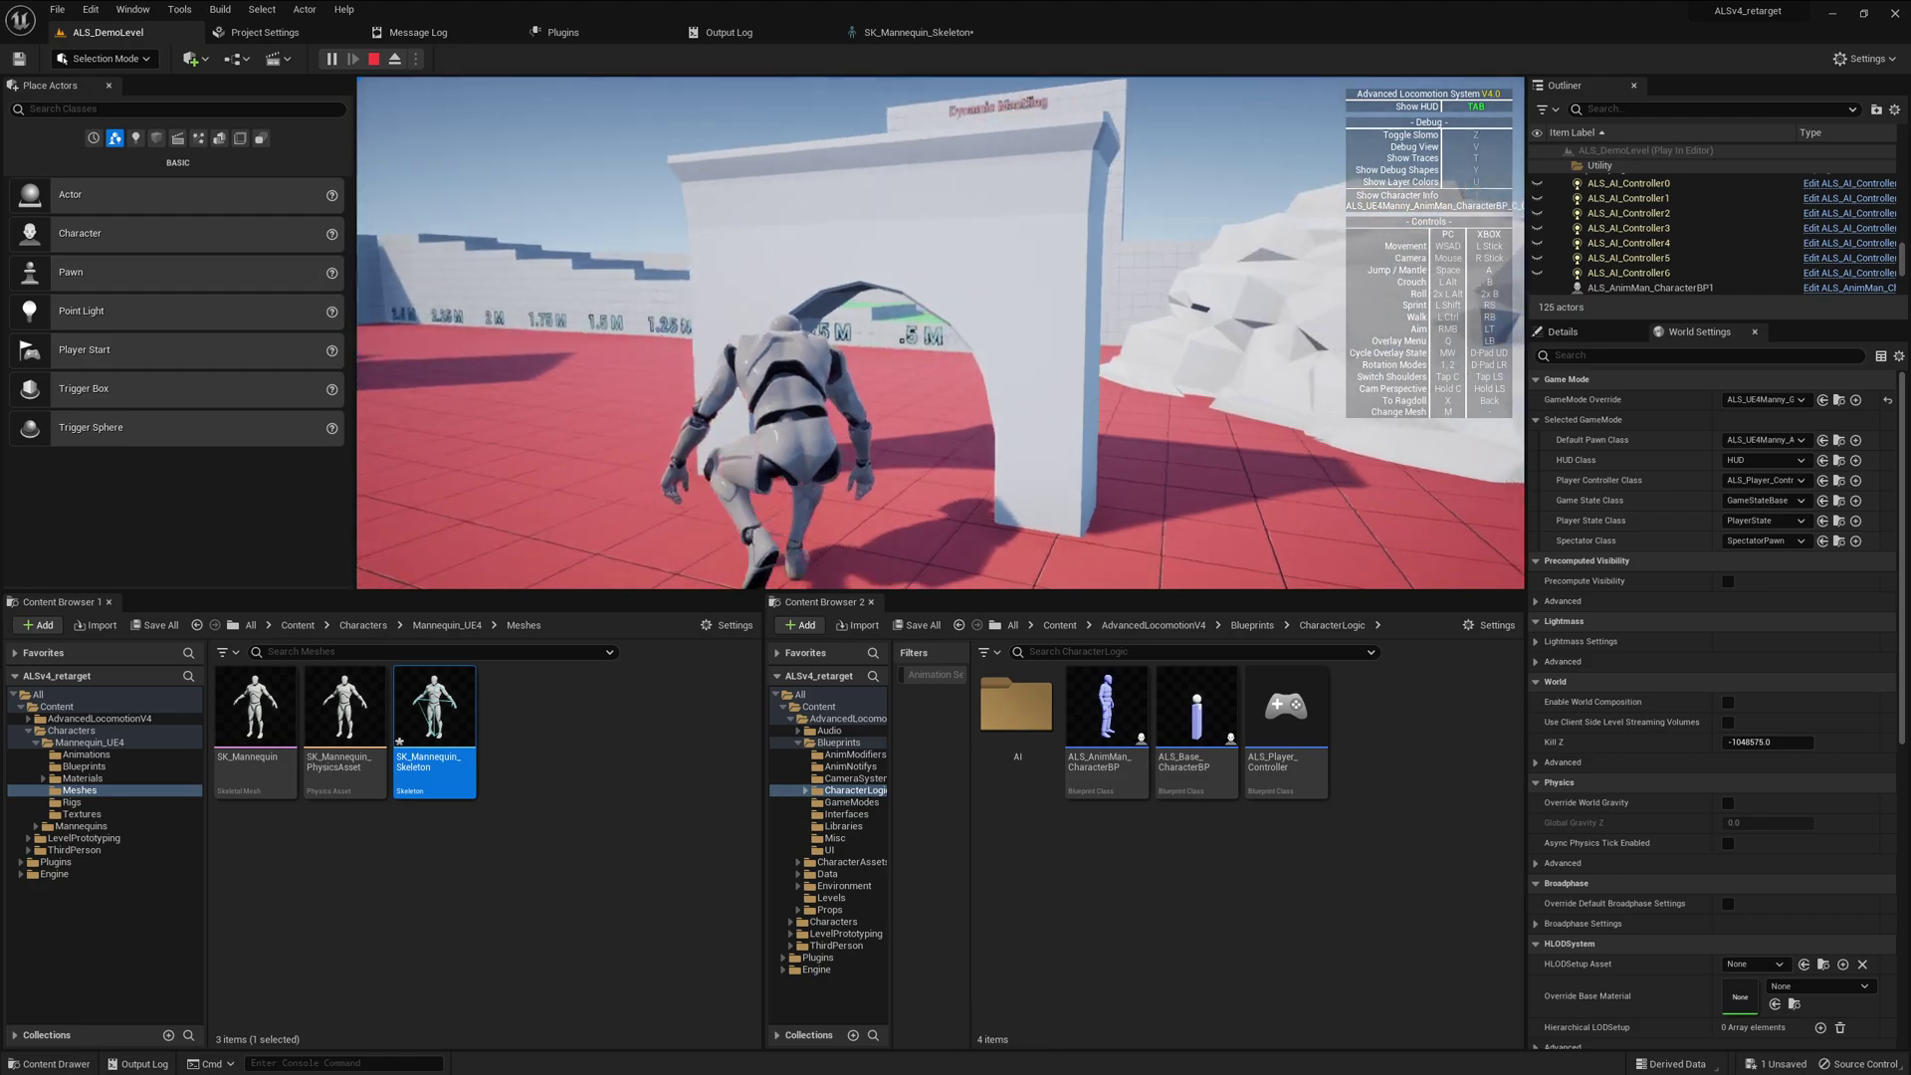
{"action": "key", "text": "w"}
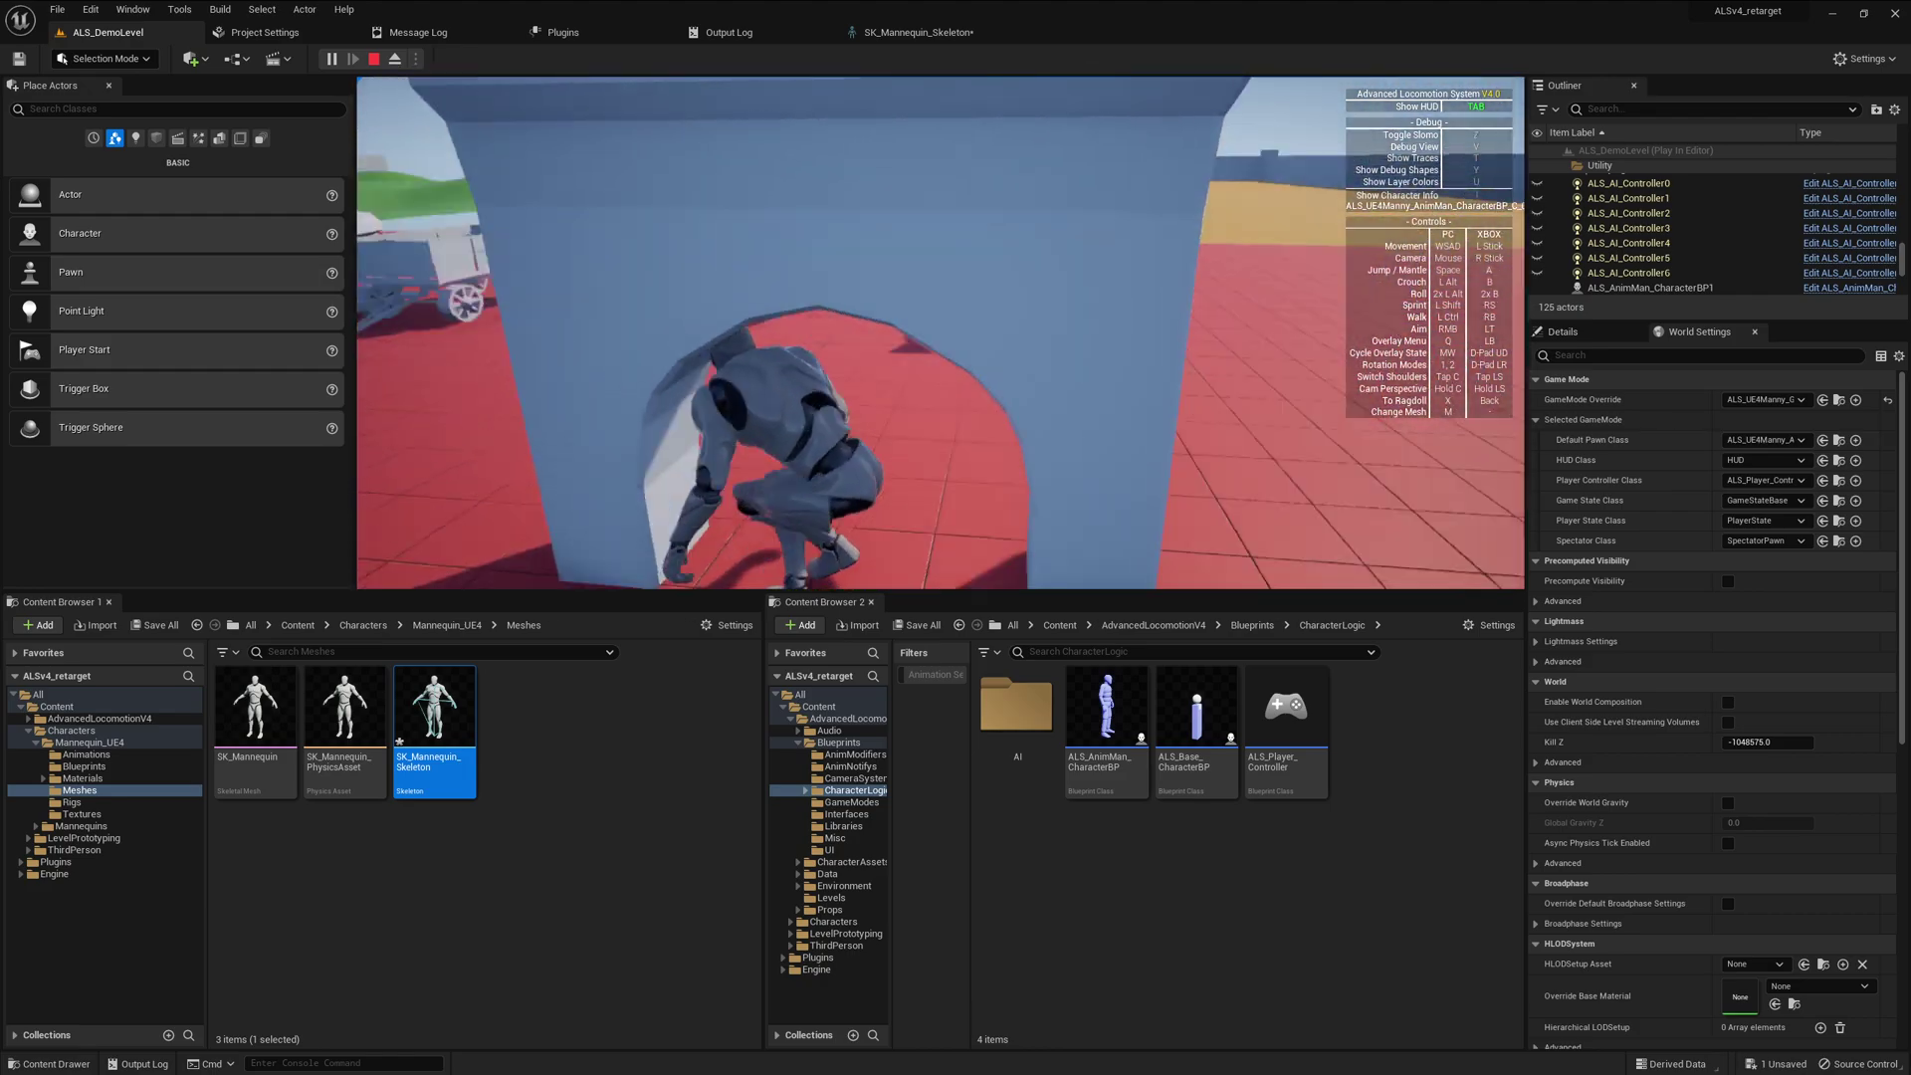
{"action": "key", "text": "w"}
{"action": "key", "text": "Escape"}
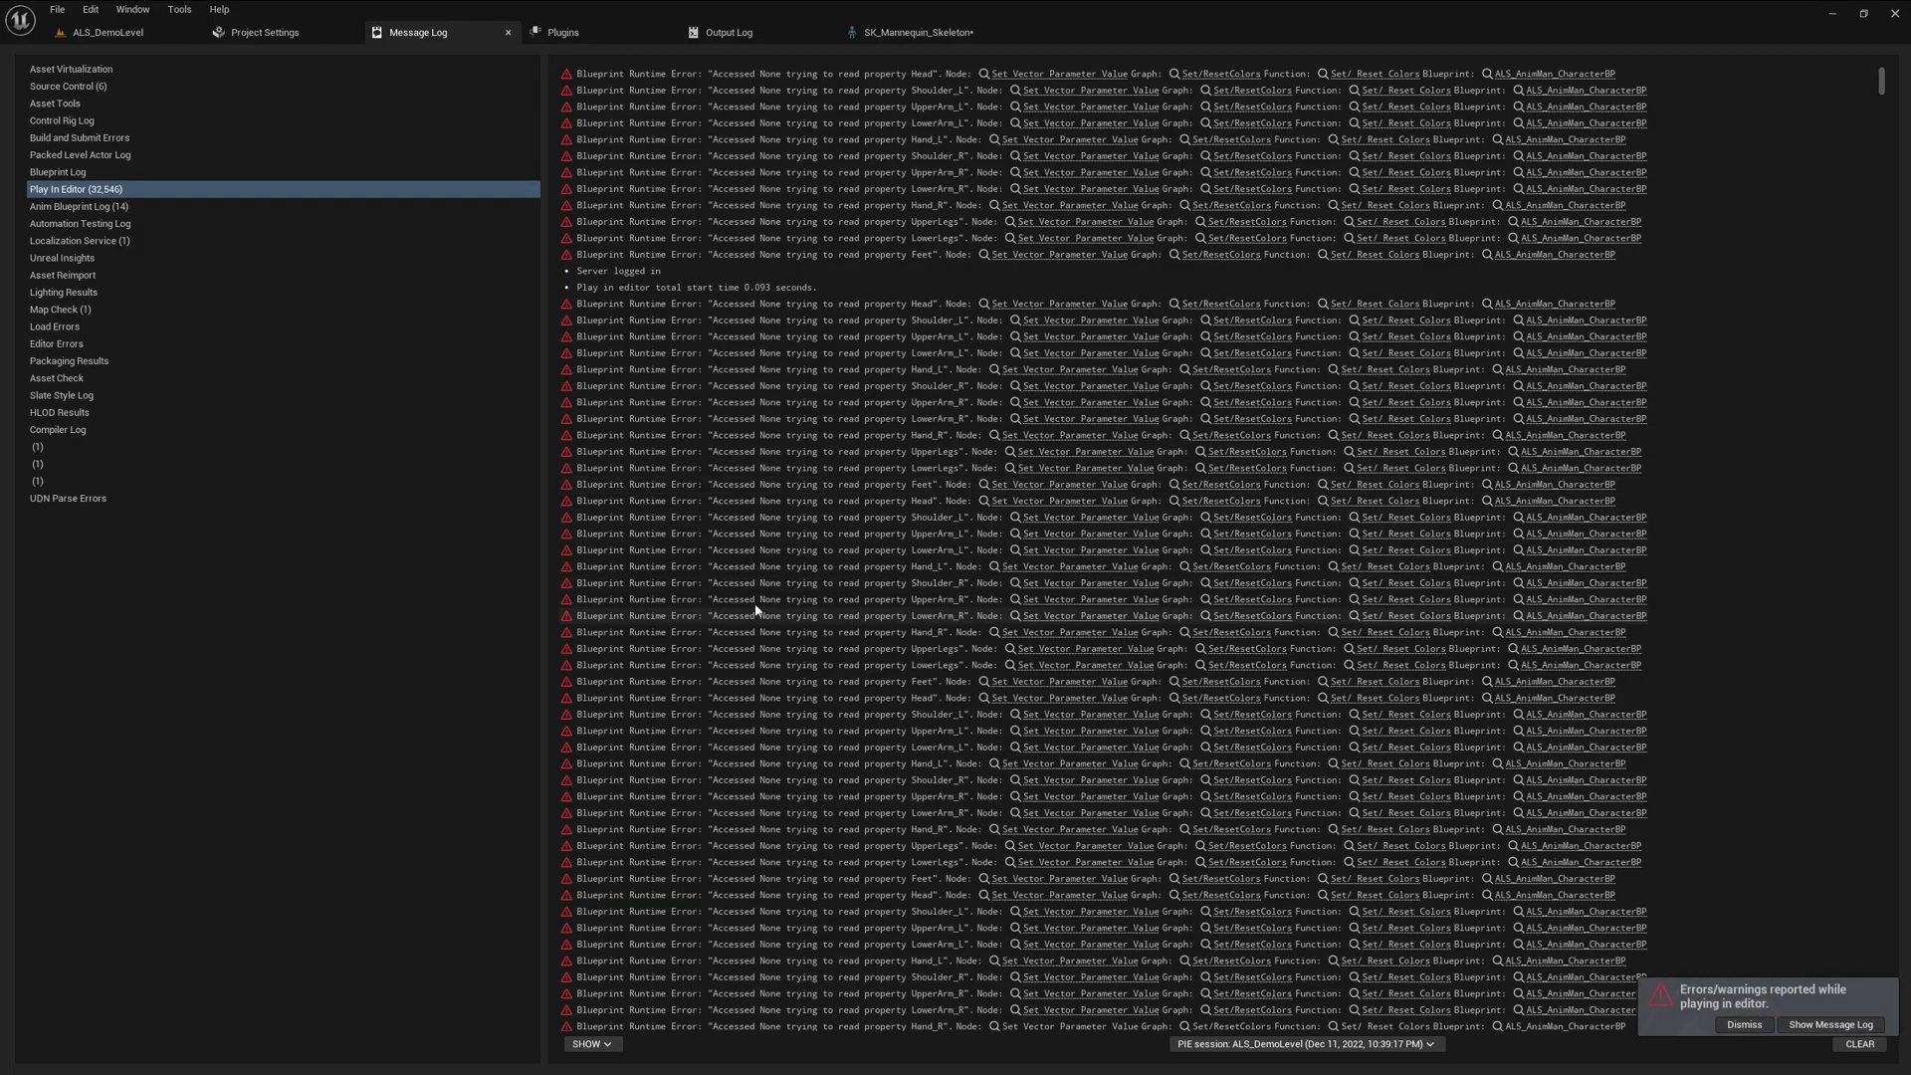
{"action": "left_click", "coordinate": [108, 32]}
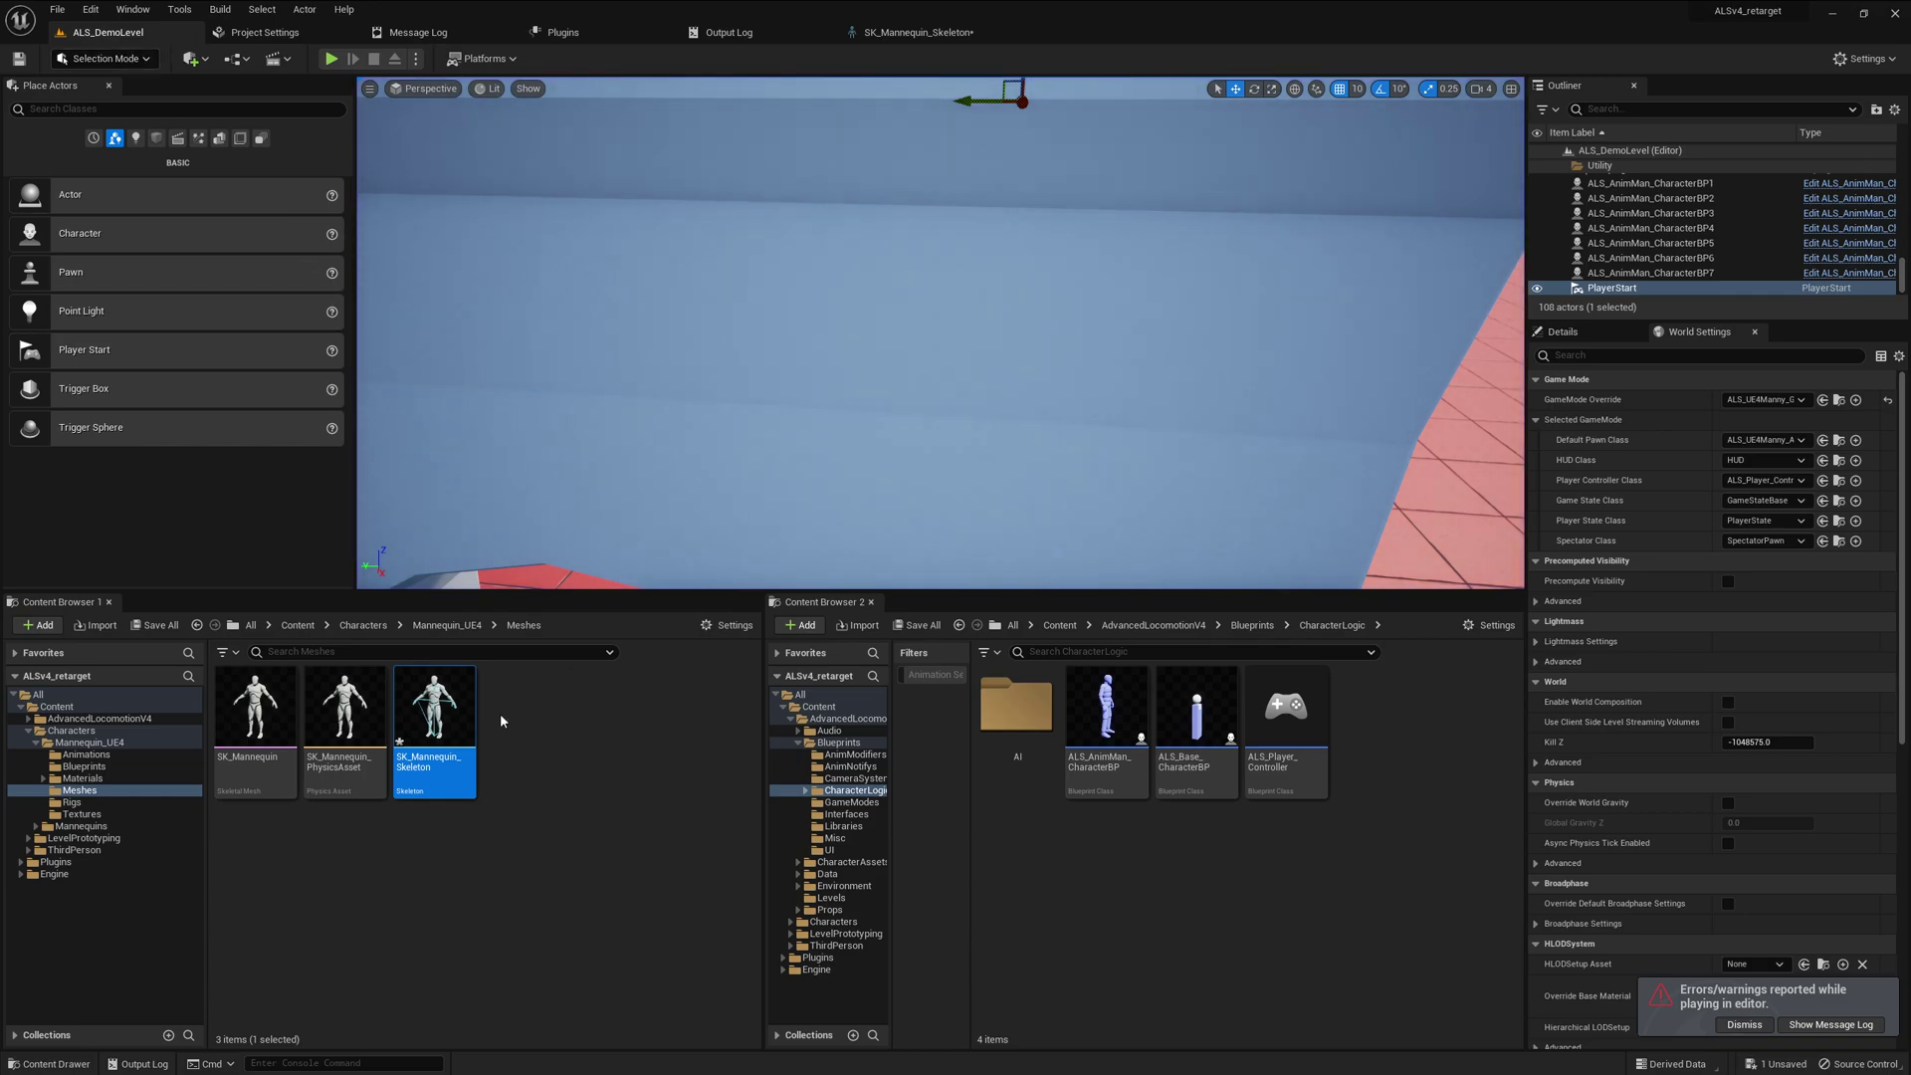
Open SK_Mannequin_Skeleton to examine which sockets its skeleton tree contains, and return to the ALS_DemoLevel view
{"action": "double_click", "coordinate": [470, 709]}
{"action": "scroll", "coordinate": [265, 782], "scroll_direction": "down", "scroll_amount": 3}
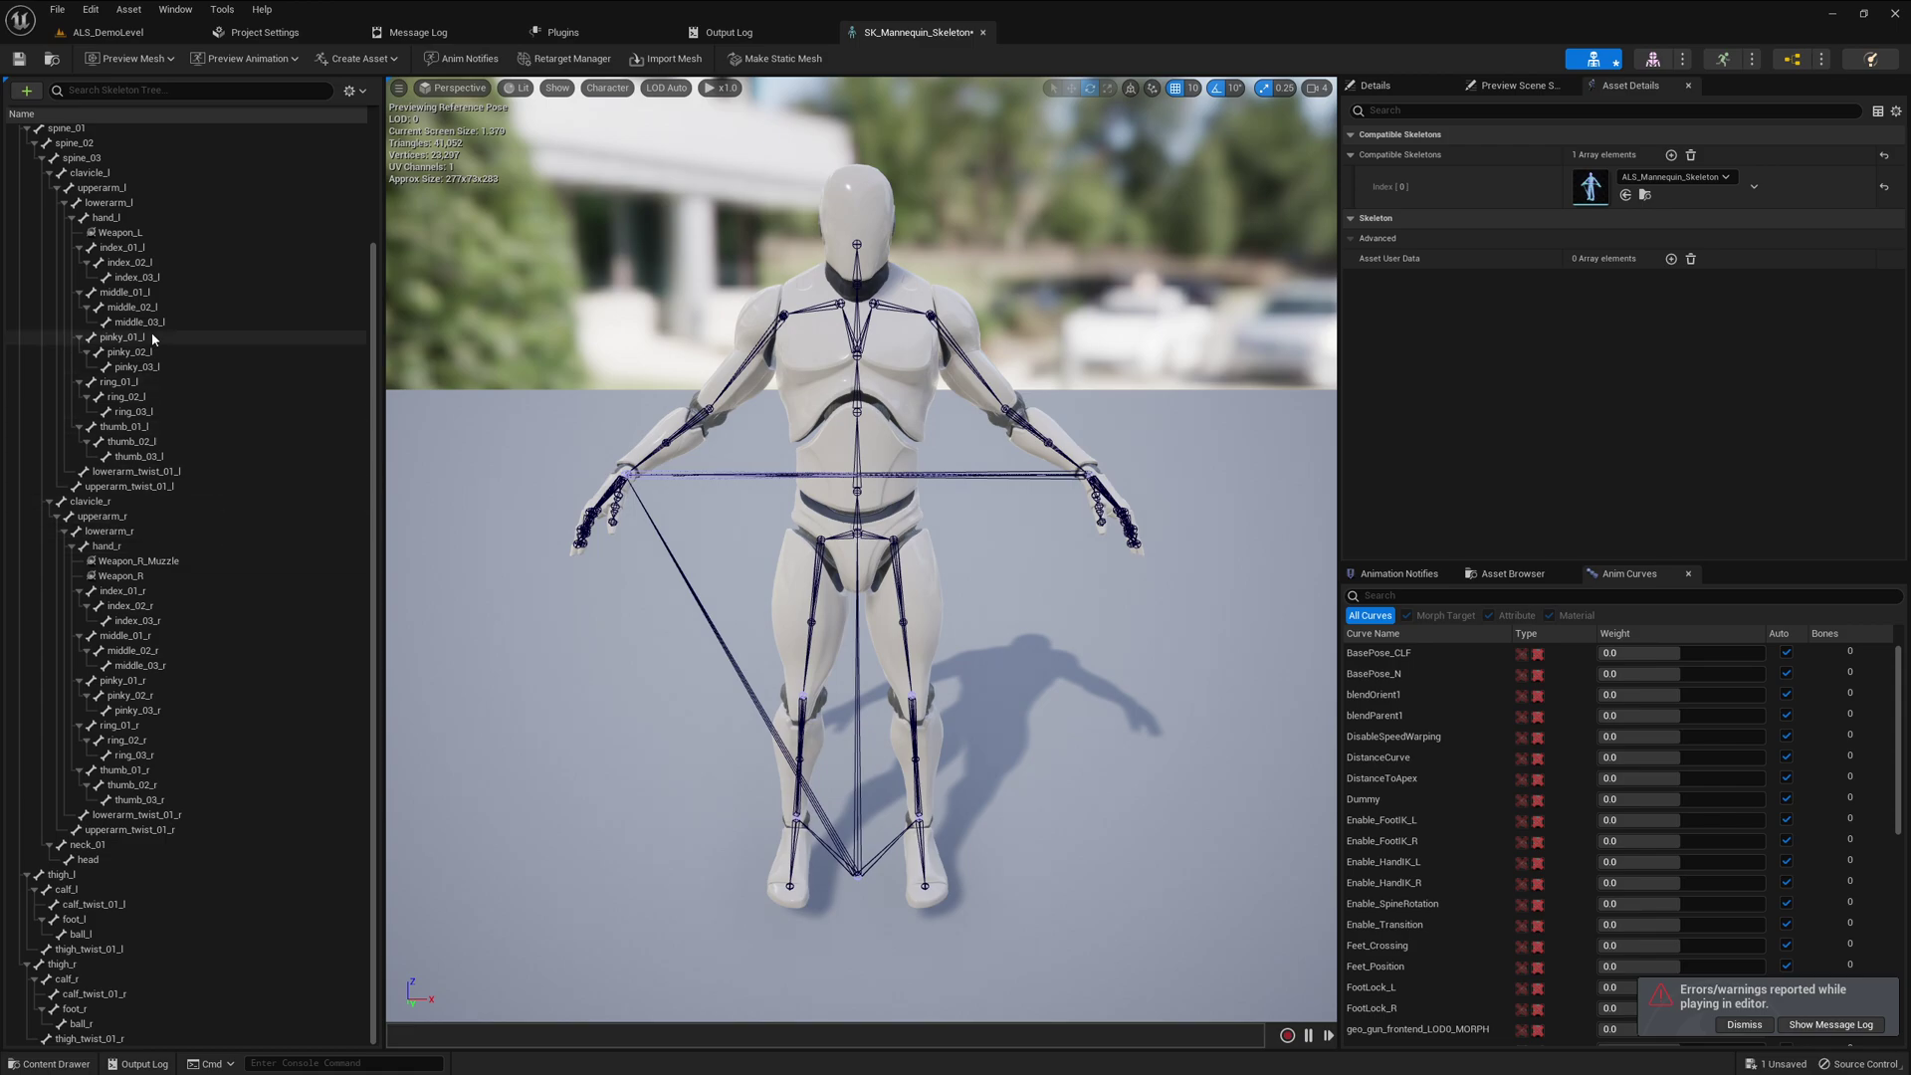
{"action": "left_click", "coordinate": [109, 33]}
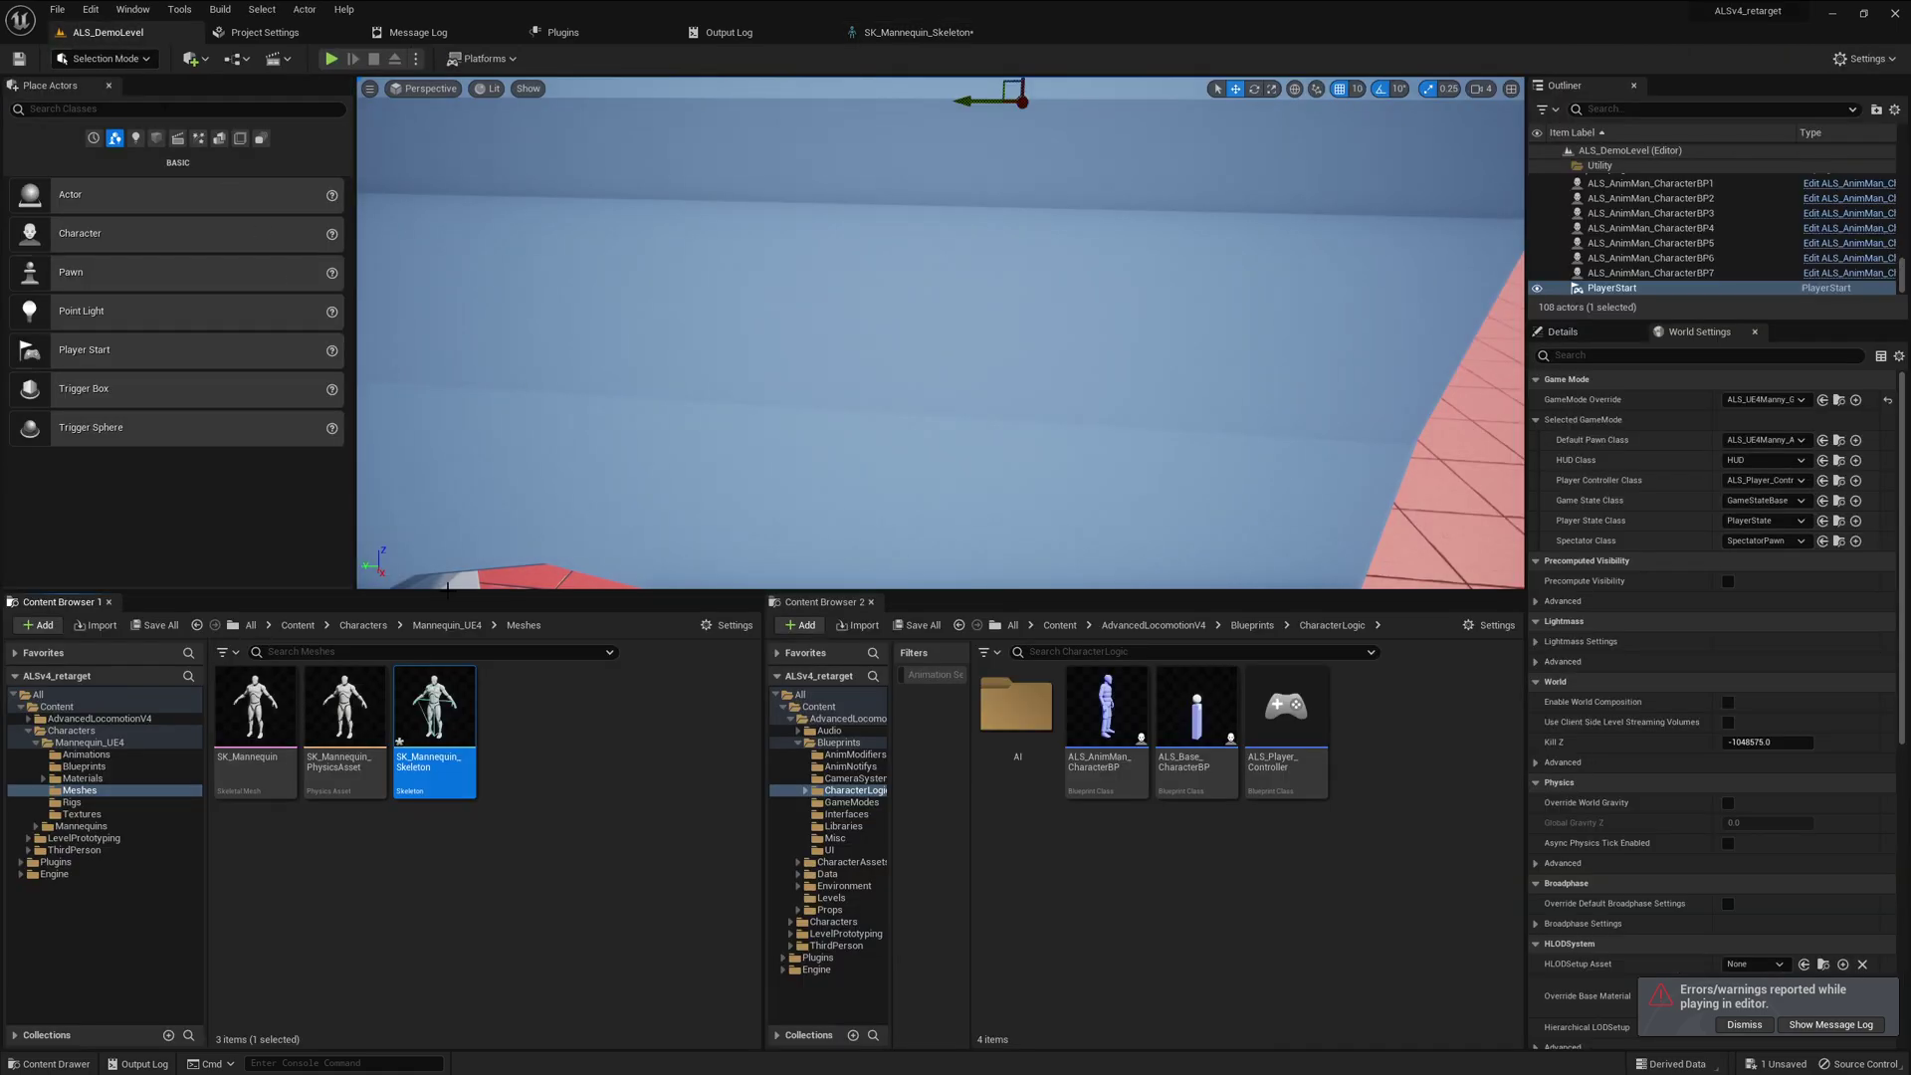
Run the Add Sockets character tool on SK_Mannequin_Skeleton and check the head and hand sockets in its skeleton tree
{"action": "right_click", "coordinate": [480, 737]}
{"action": "mouse_move", "coordinate": [599, 492]}
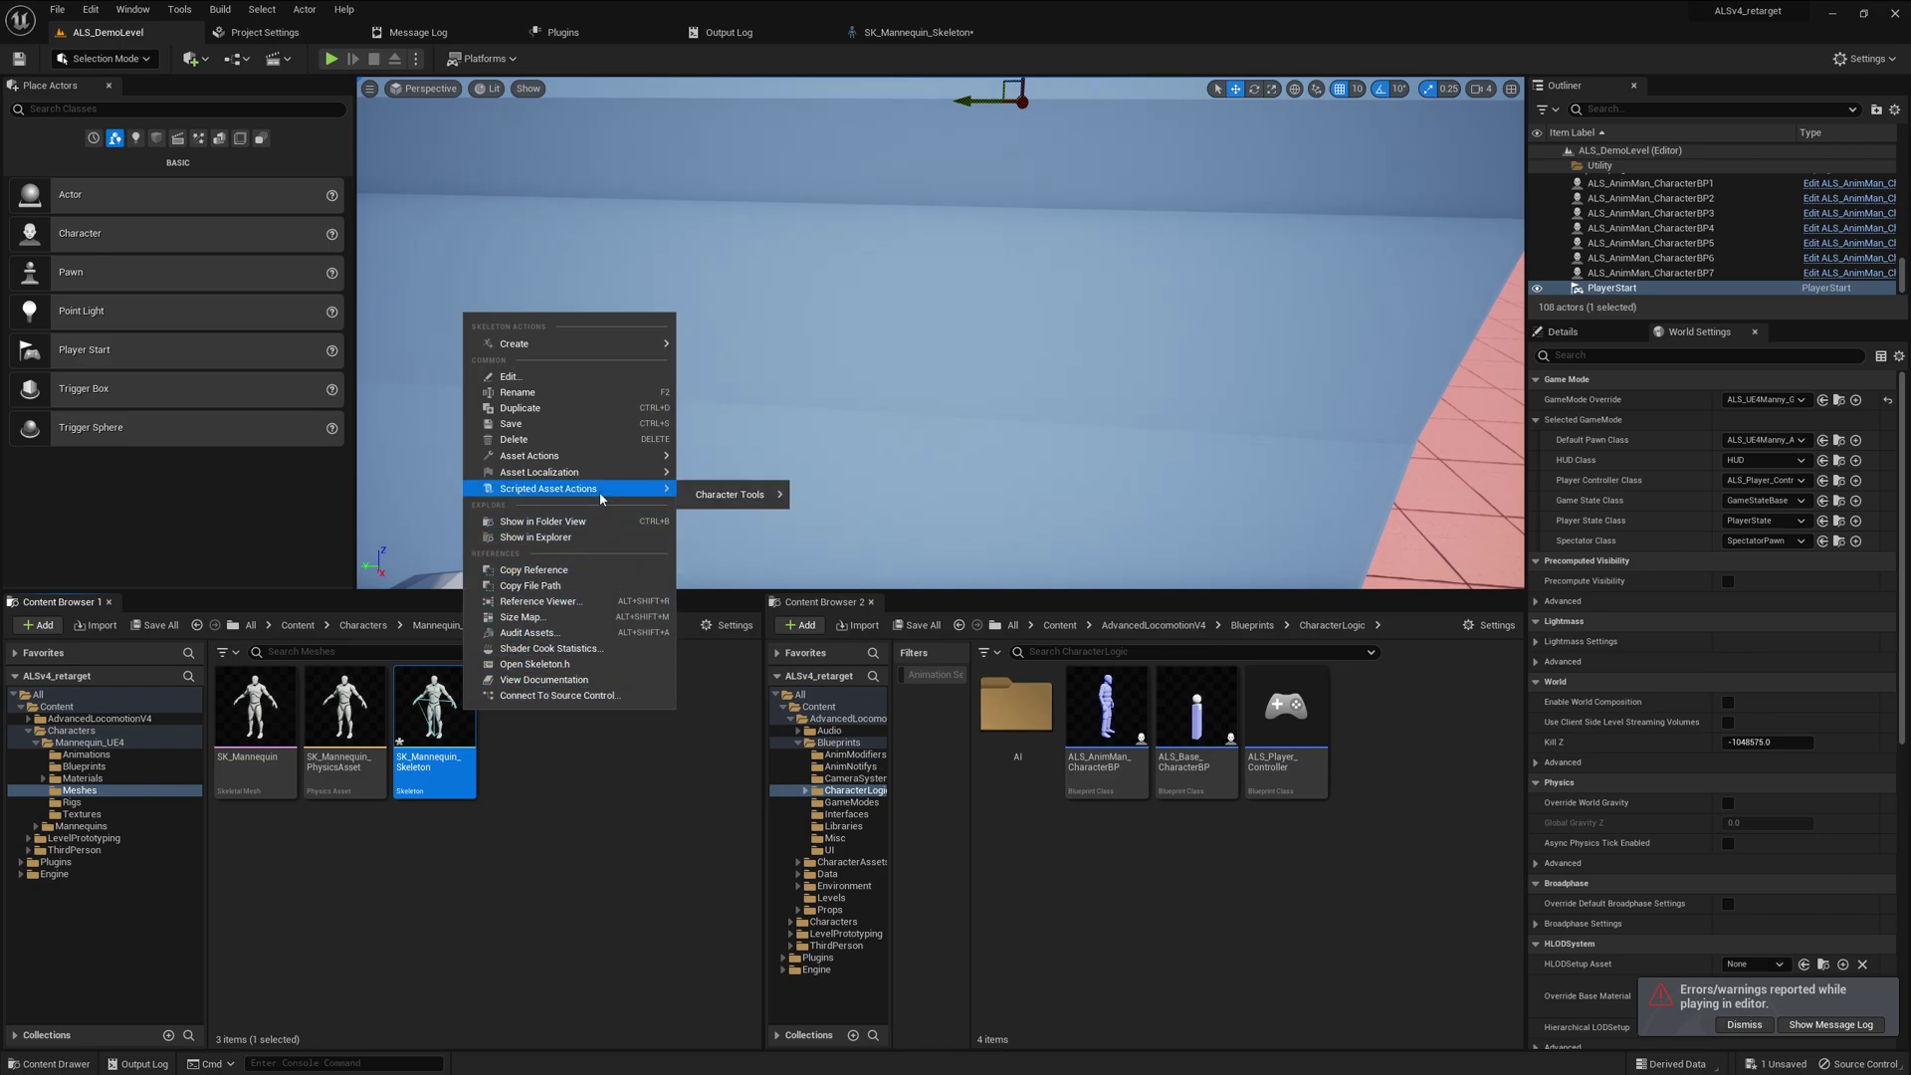
{"action": "mouse_move", "coordinate": [722, 501]}
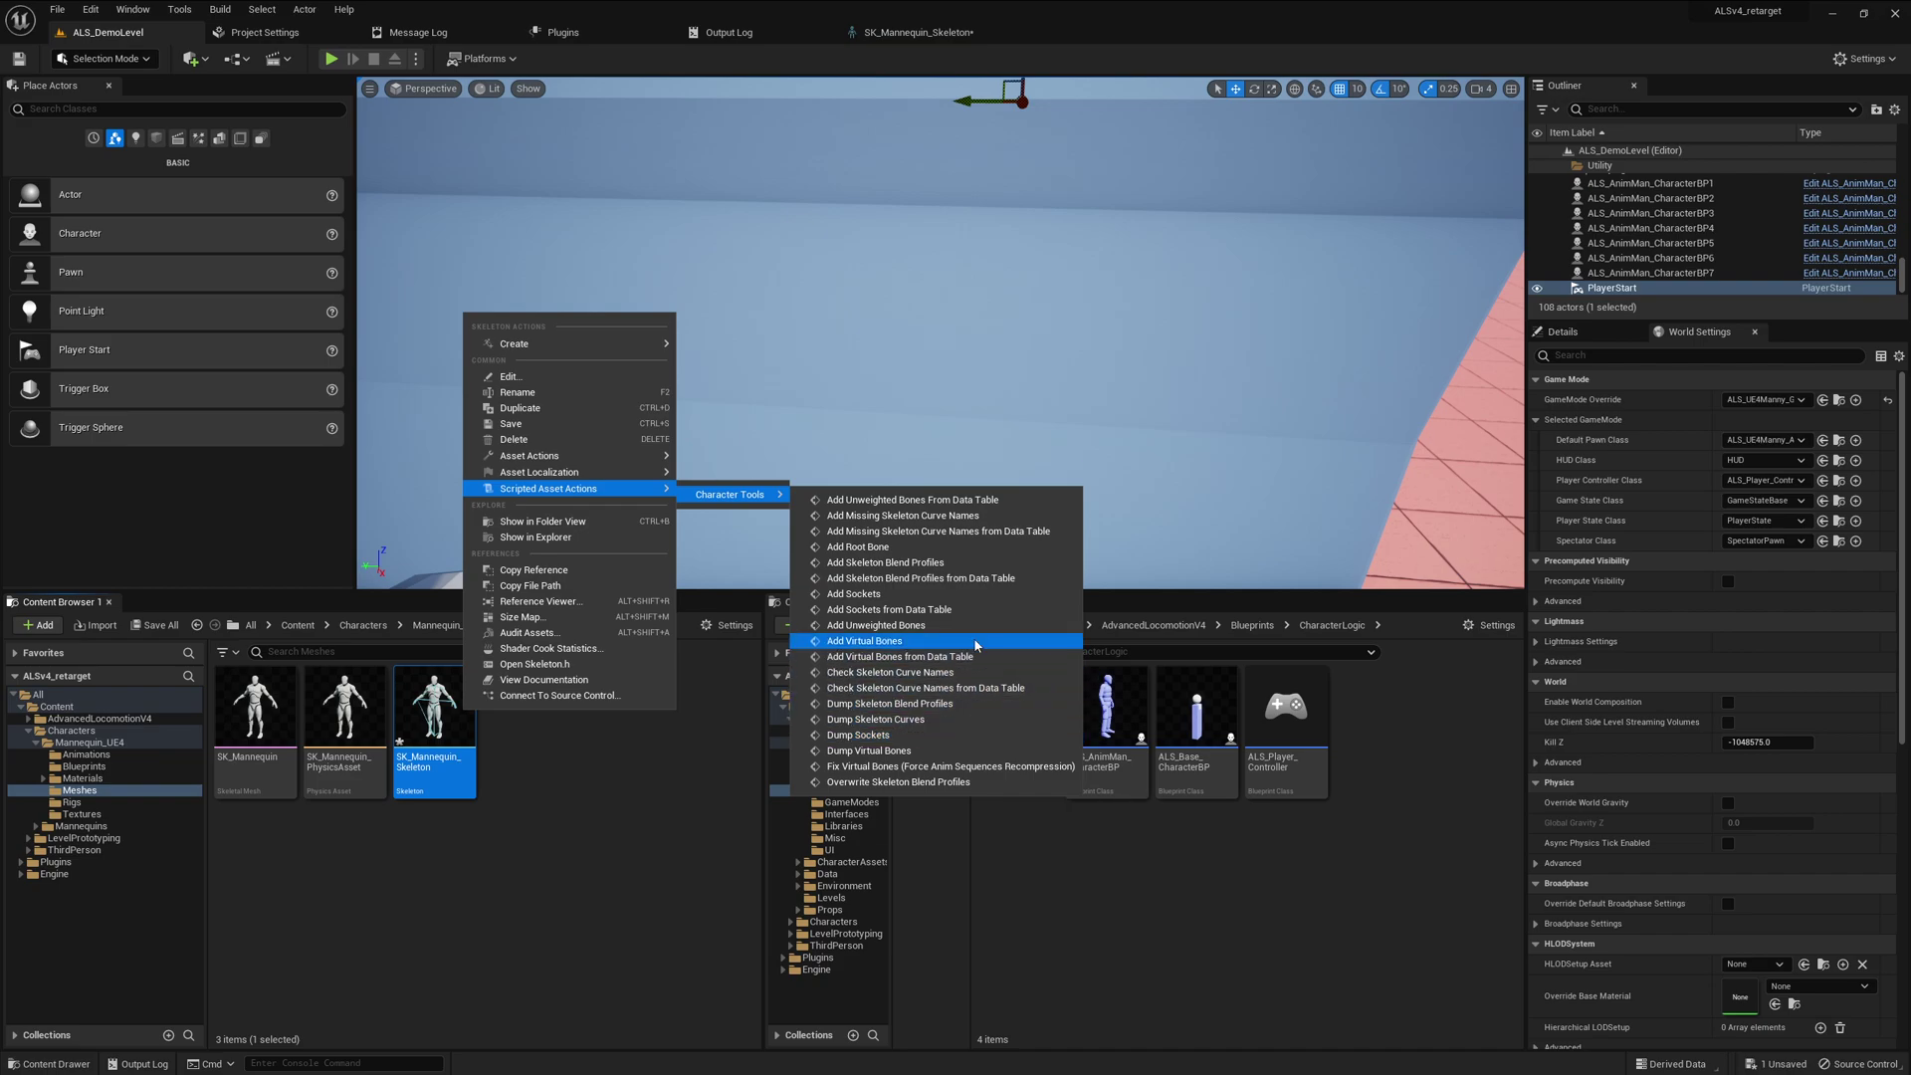
{"action": "left_click", "coordinate": [949, 594]}
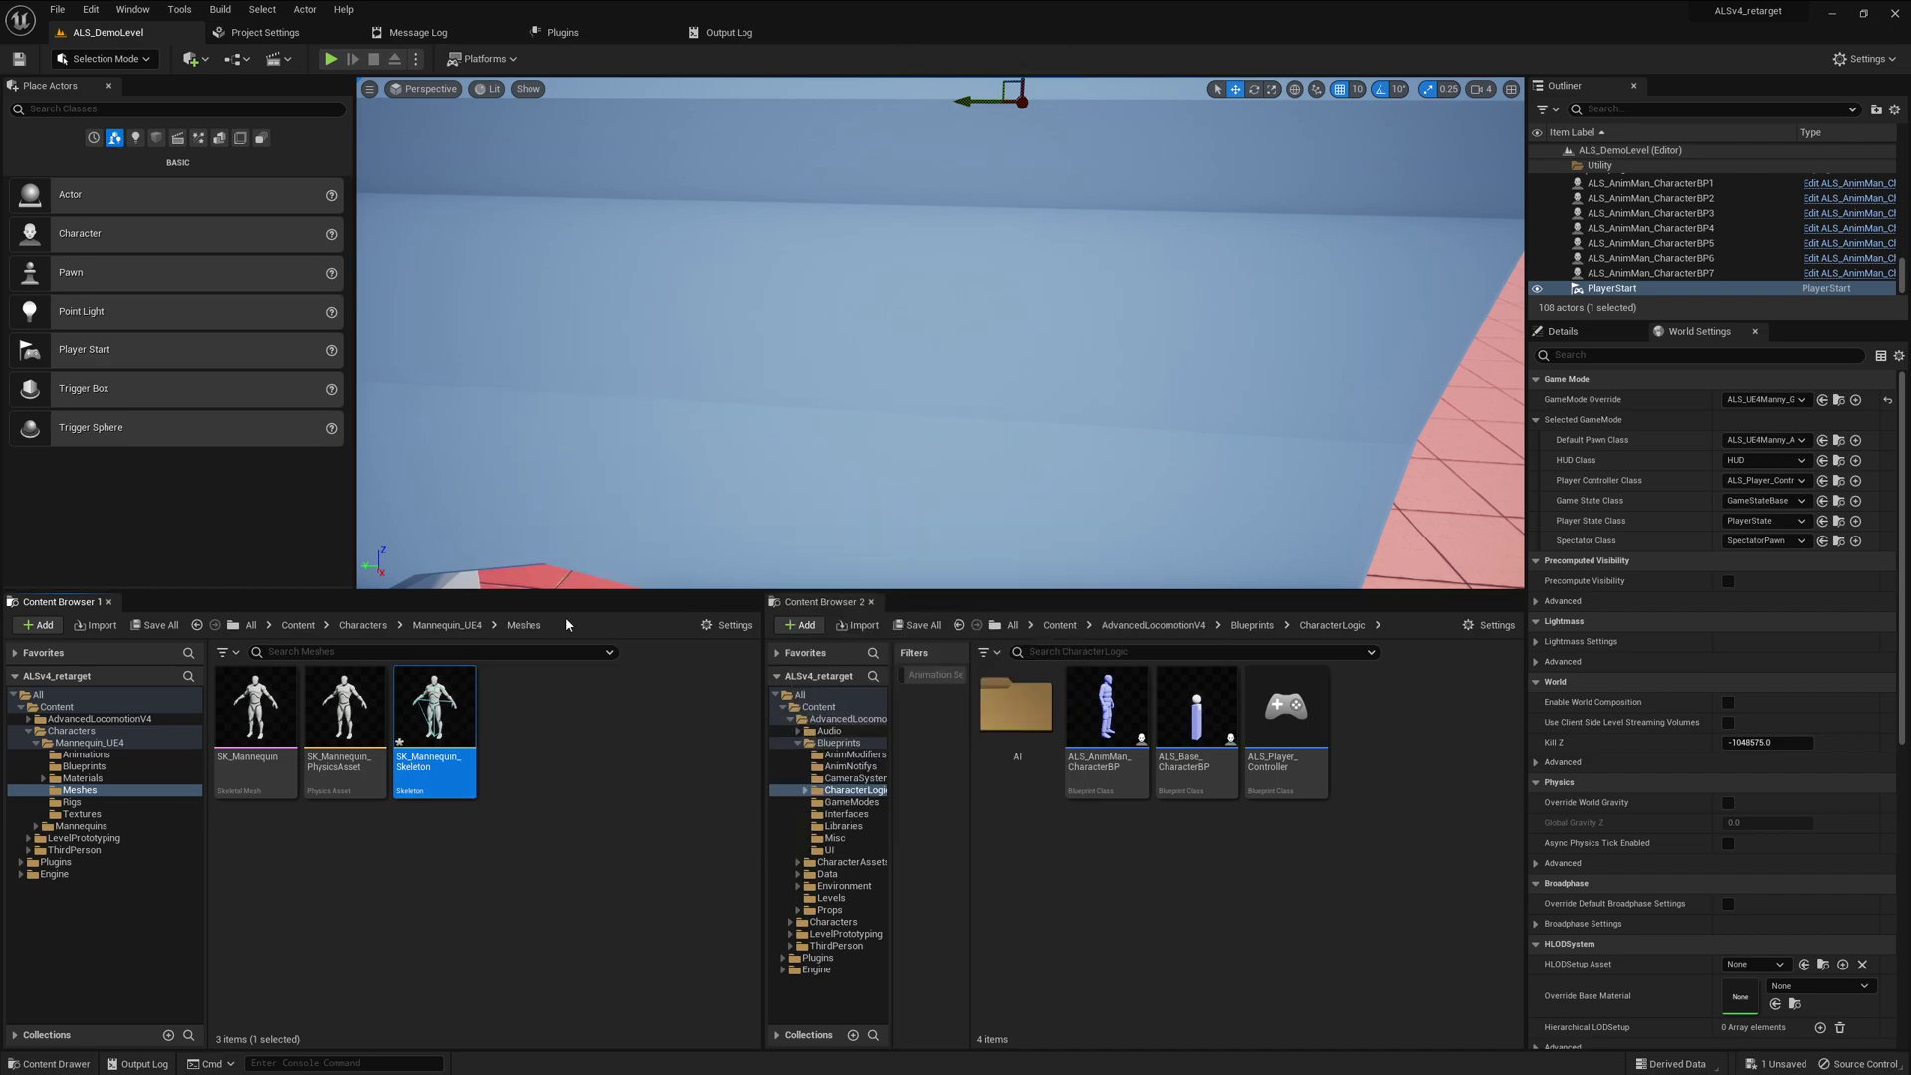
{"action": "double_click", "coordinate": [435, 717]}
{"action": "scroll", "coordinate": [323, 834], "scroll_direction": "down", "scroll_amount": 5}
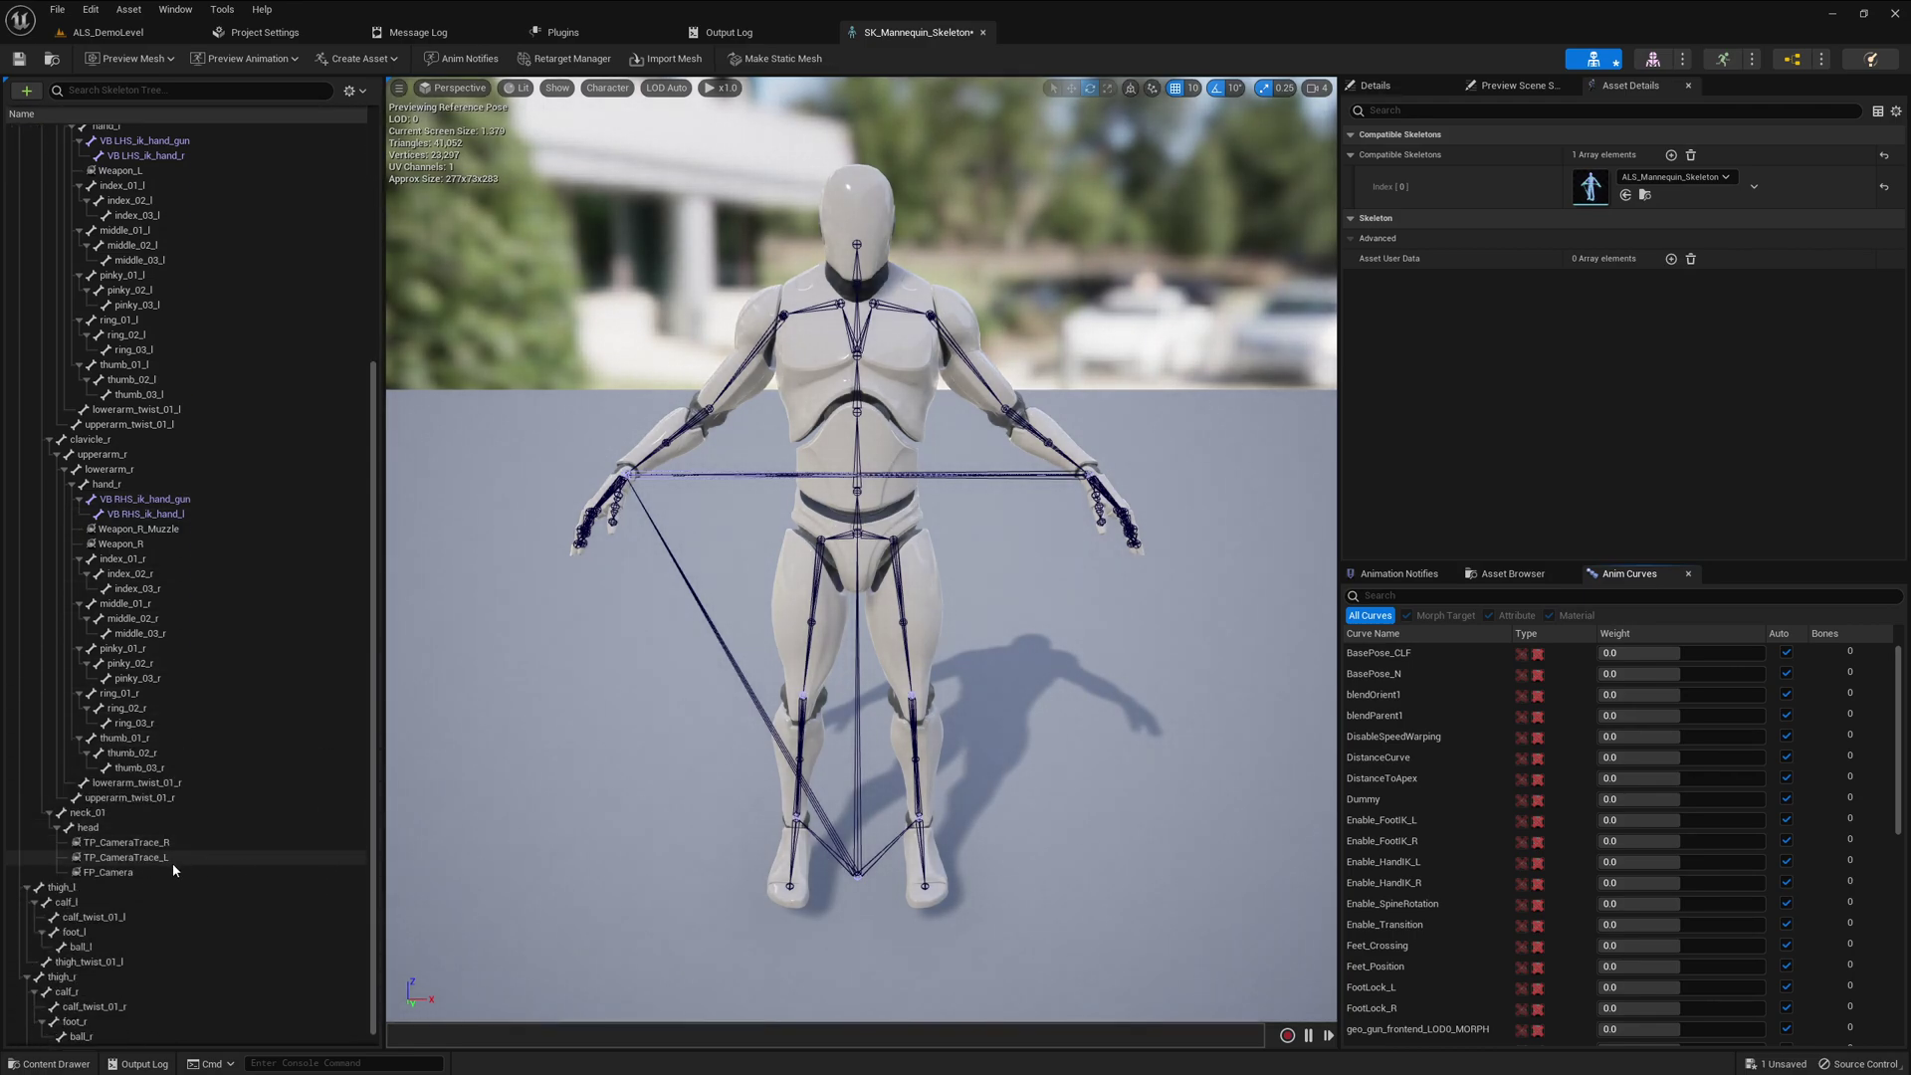
{"action": "left_click", "coordinate": [110, 33]}
Test-play the level, detach the camera from the mannequin to examine the camera trace around its shoulder, and resume control
{"action": "key", "text": "alt+p"}
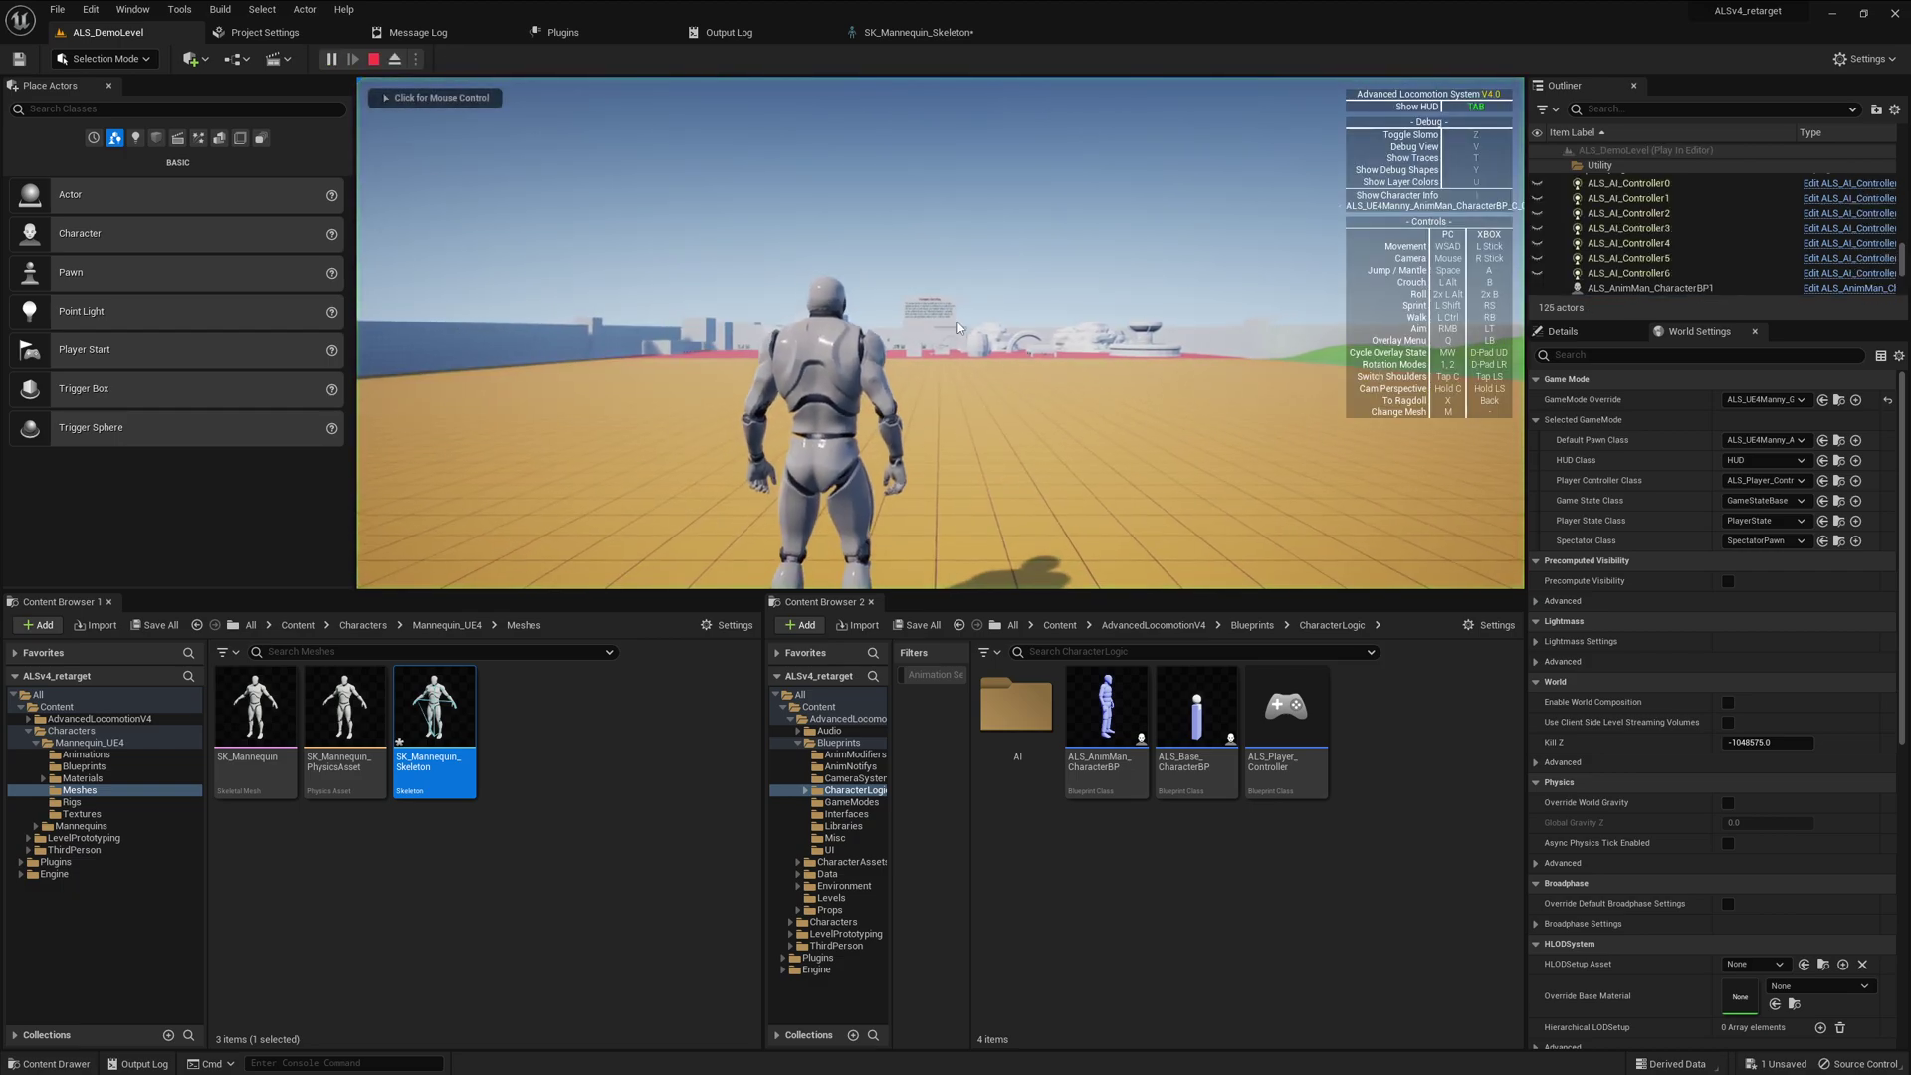
{"action": "mouse_move", "coordinate": [940, 332]}
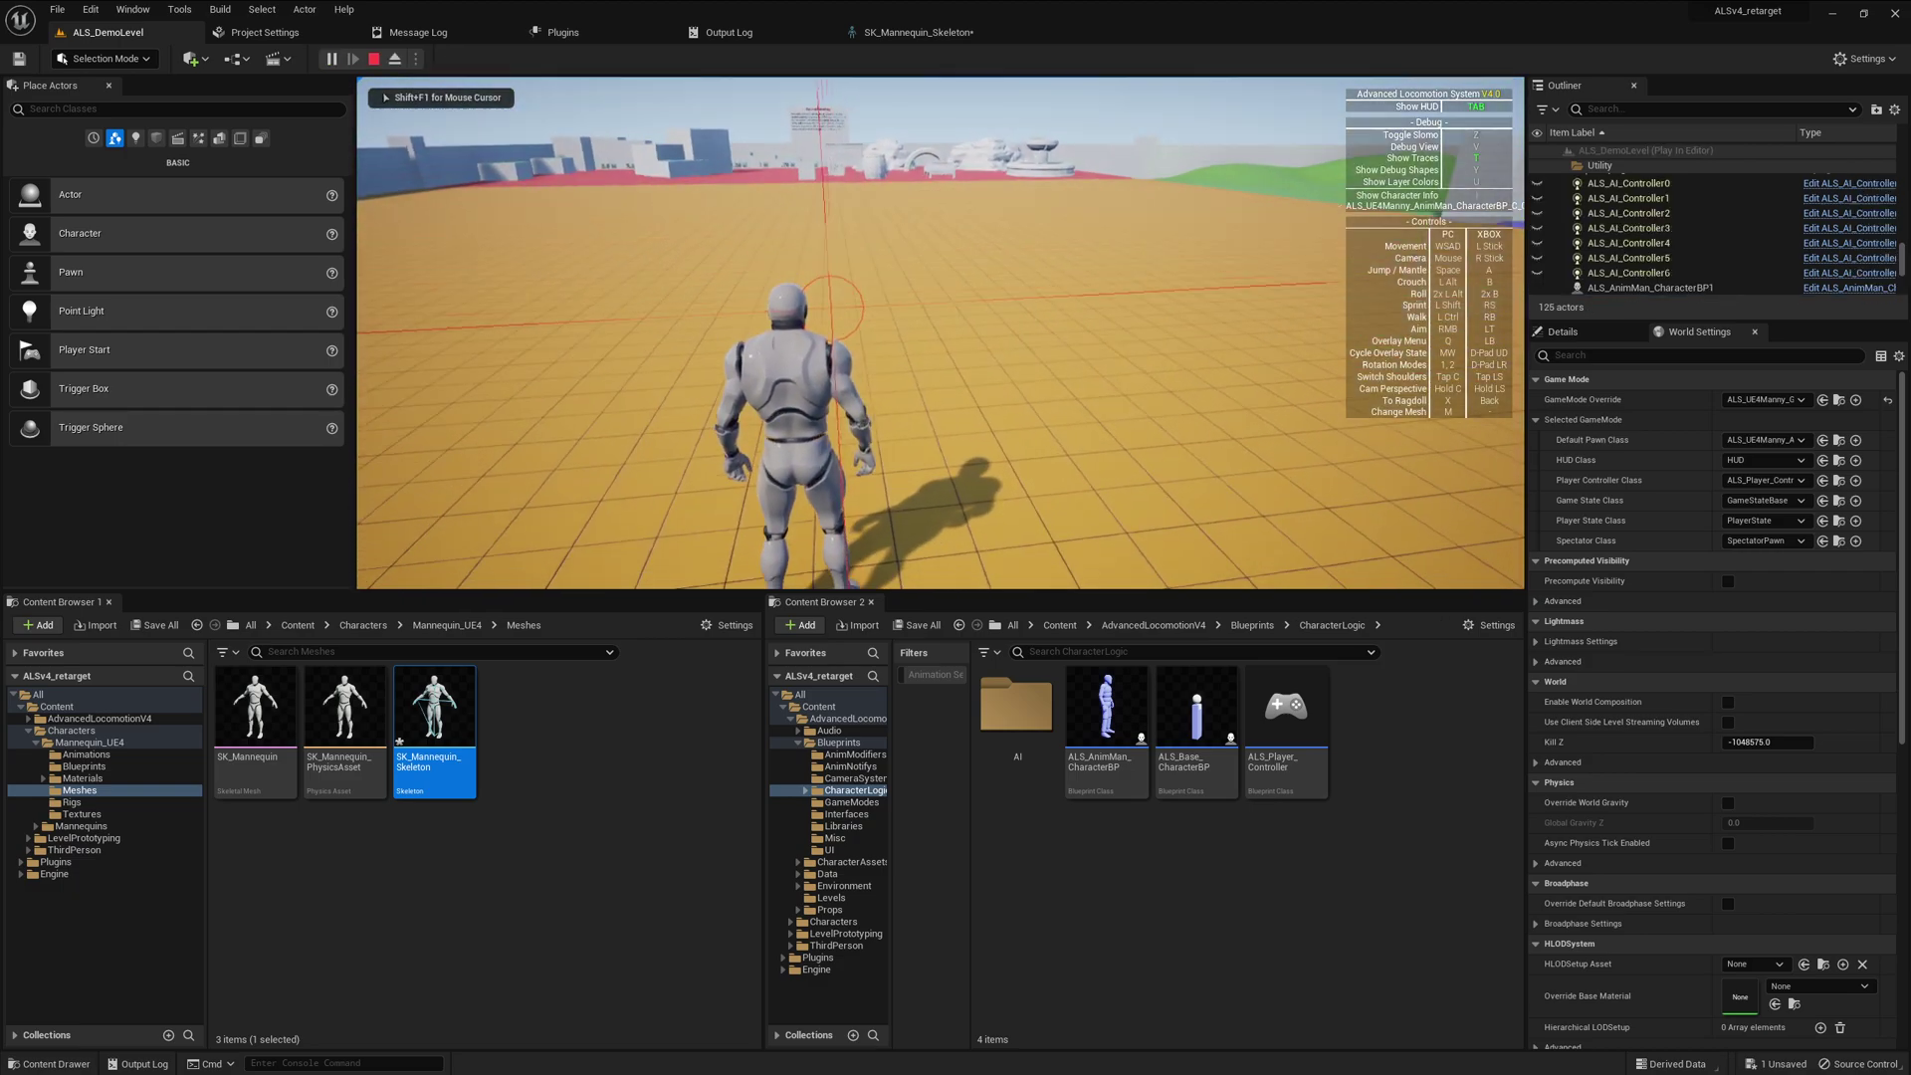
{"action": "key", "text": "F8"}
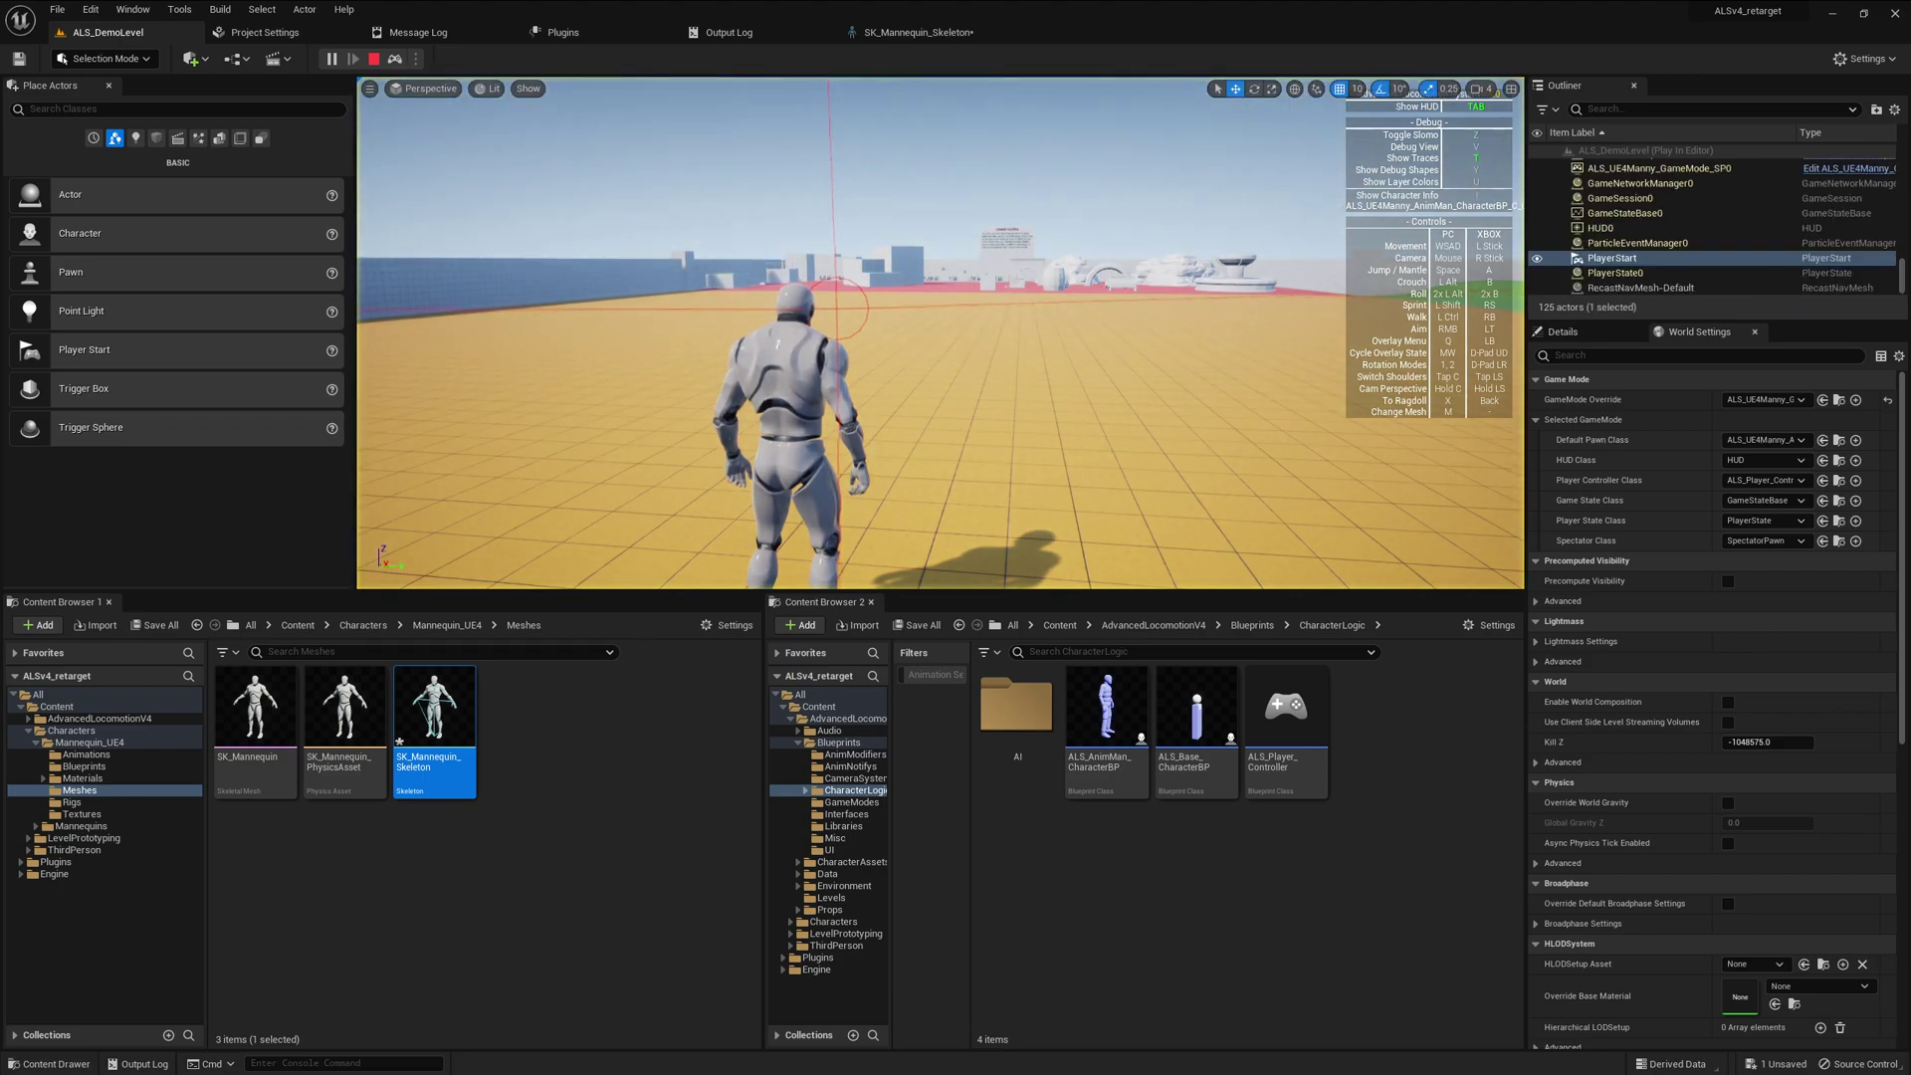
{"action": "right_click_drag", "start_coordinate": [940, 333], "coordinate": [490, 344]}
{"action": "key", "text": "s"}
{"action": "key", "text": "d"}
{"action": "key", "text": "d"}
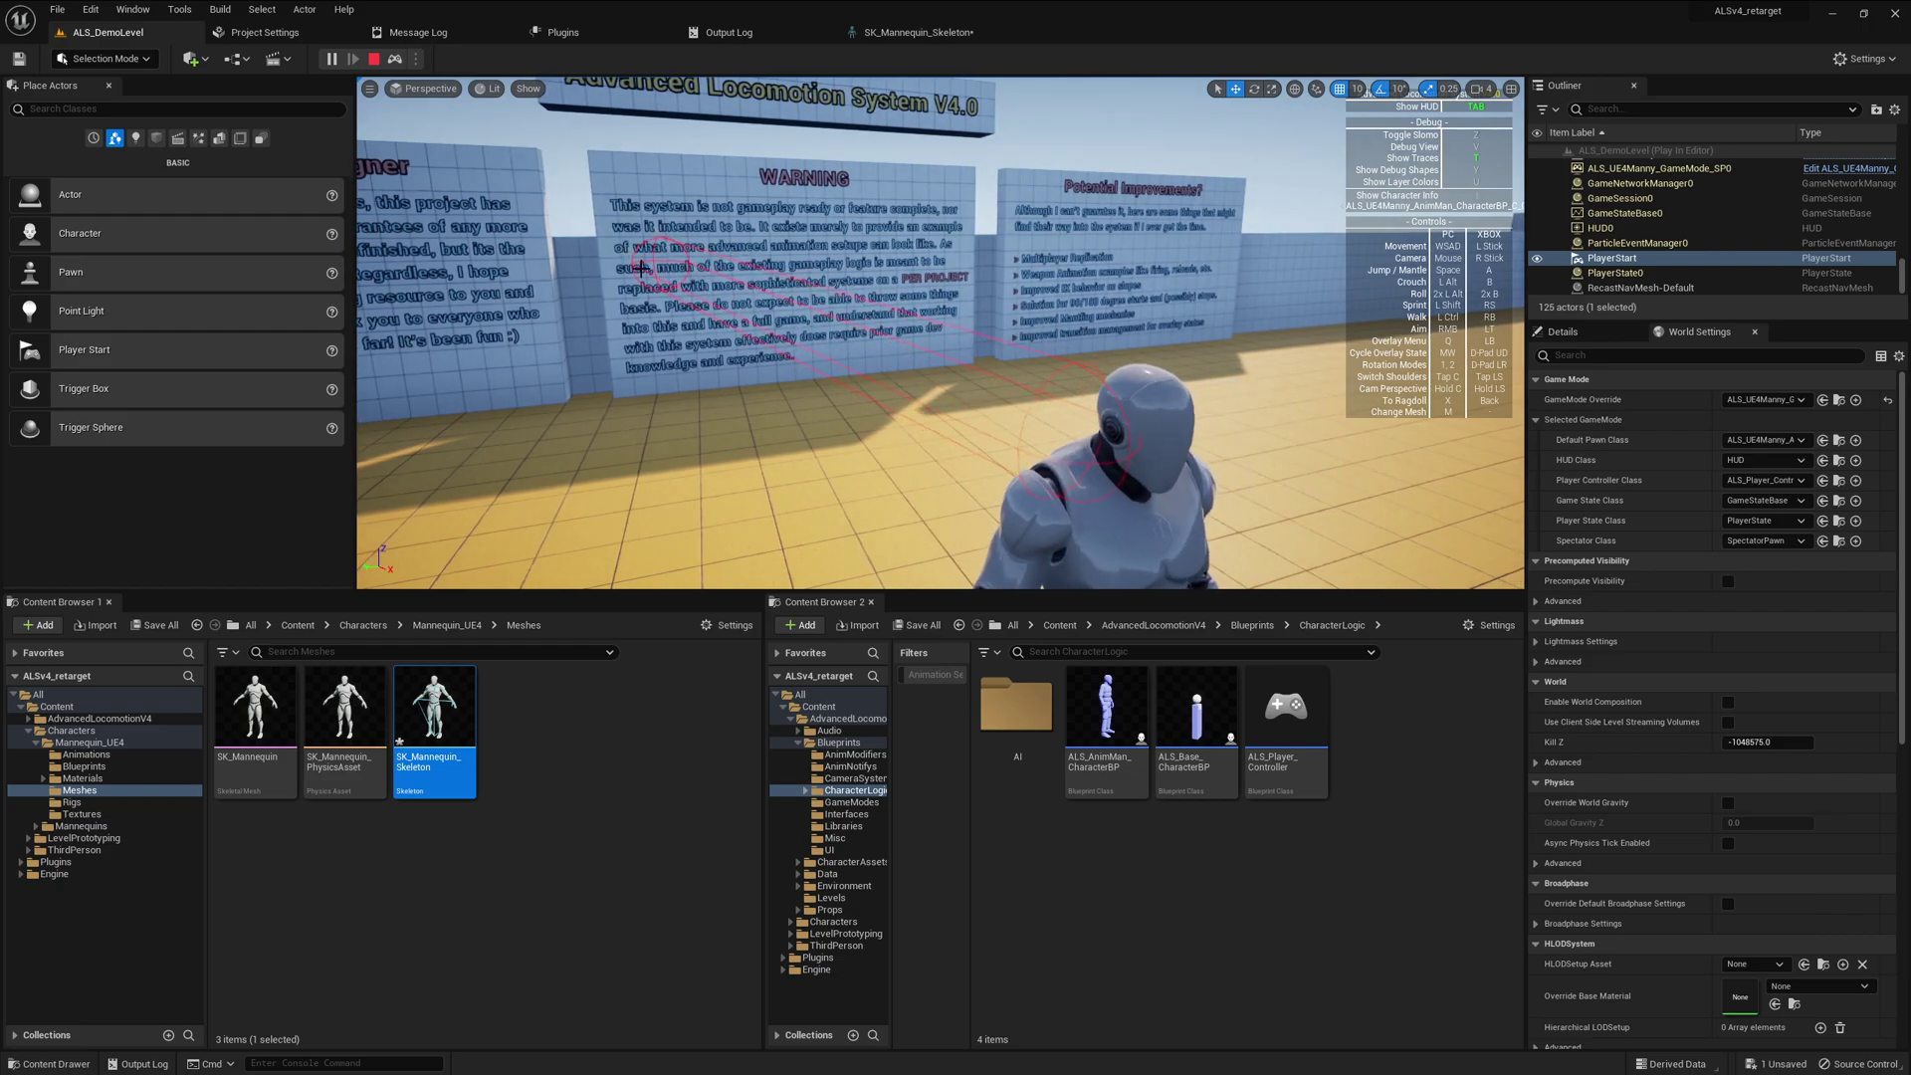
{"action": "right_click_drag", "start_coordinate": [693, 330], "coordinate": [681, 330]}
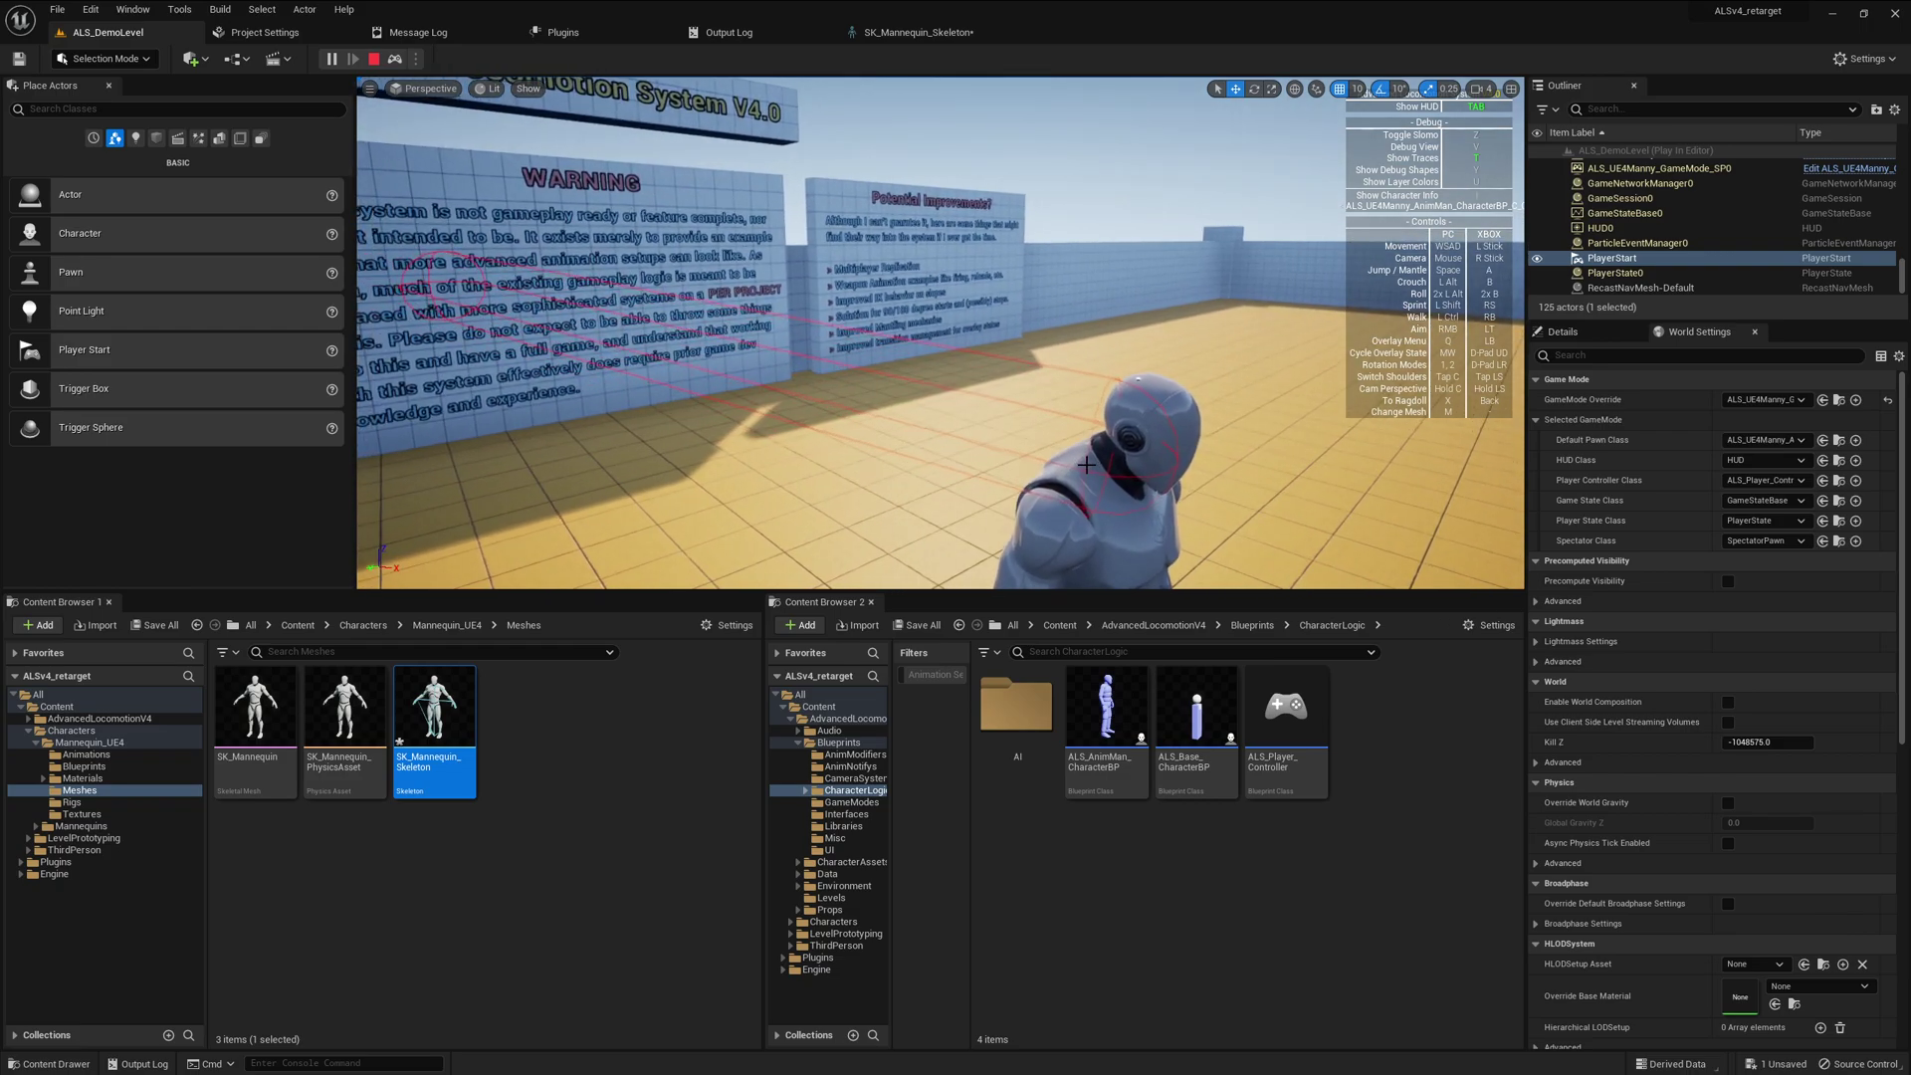
{"action": "key", "text": "F8"}
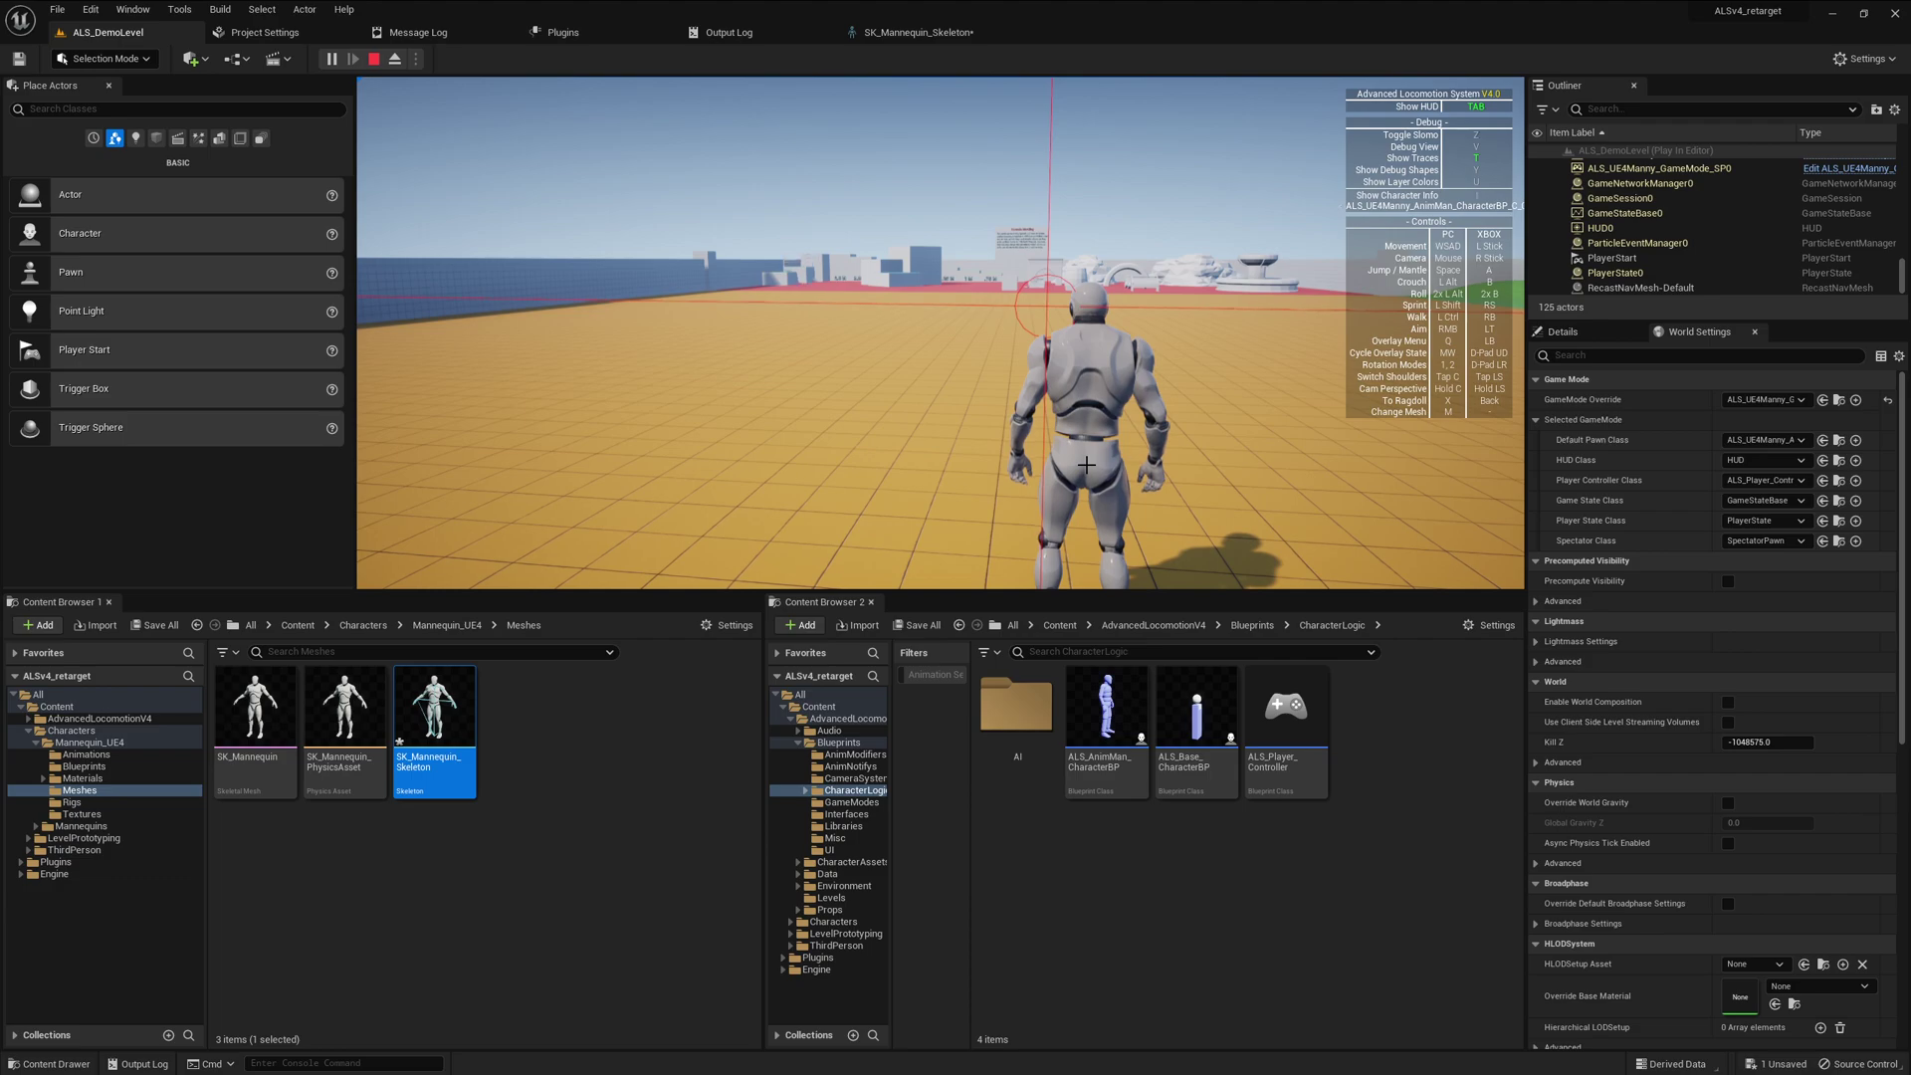
Detach the camera during play to examine the mannequin's legs and feet up close, and retake control of the character
{"action": "left_click", "coordinate": [940, 332]}
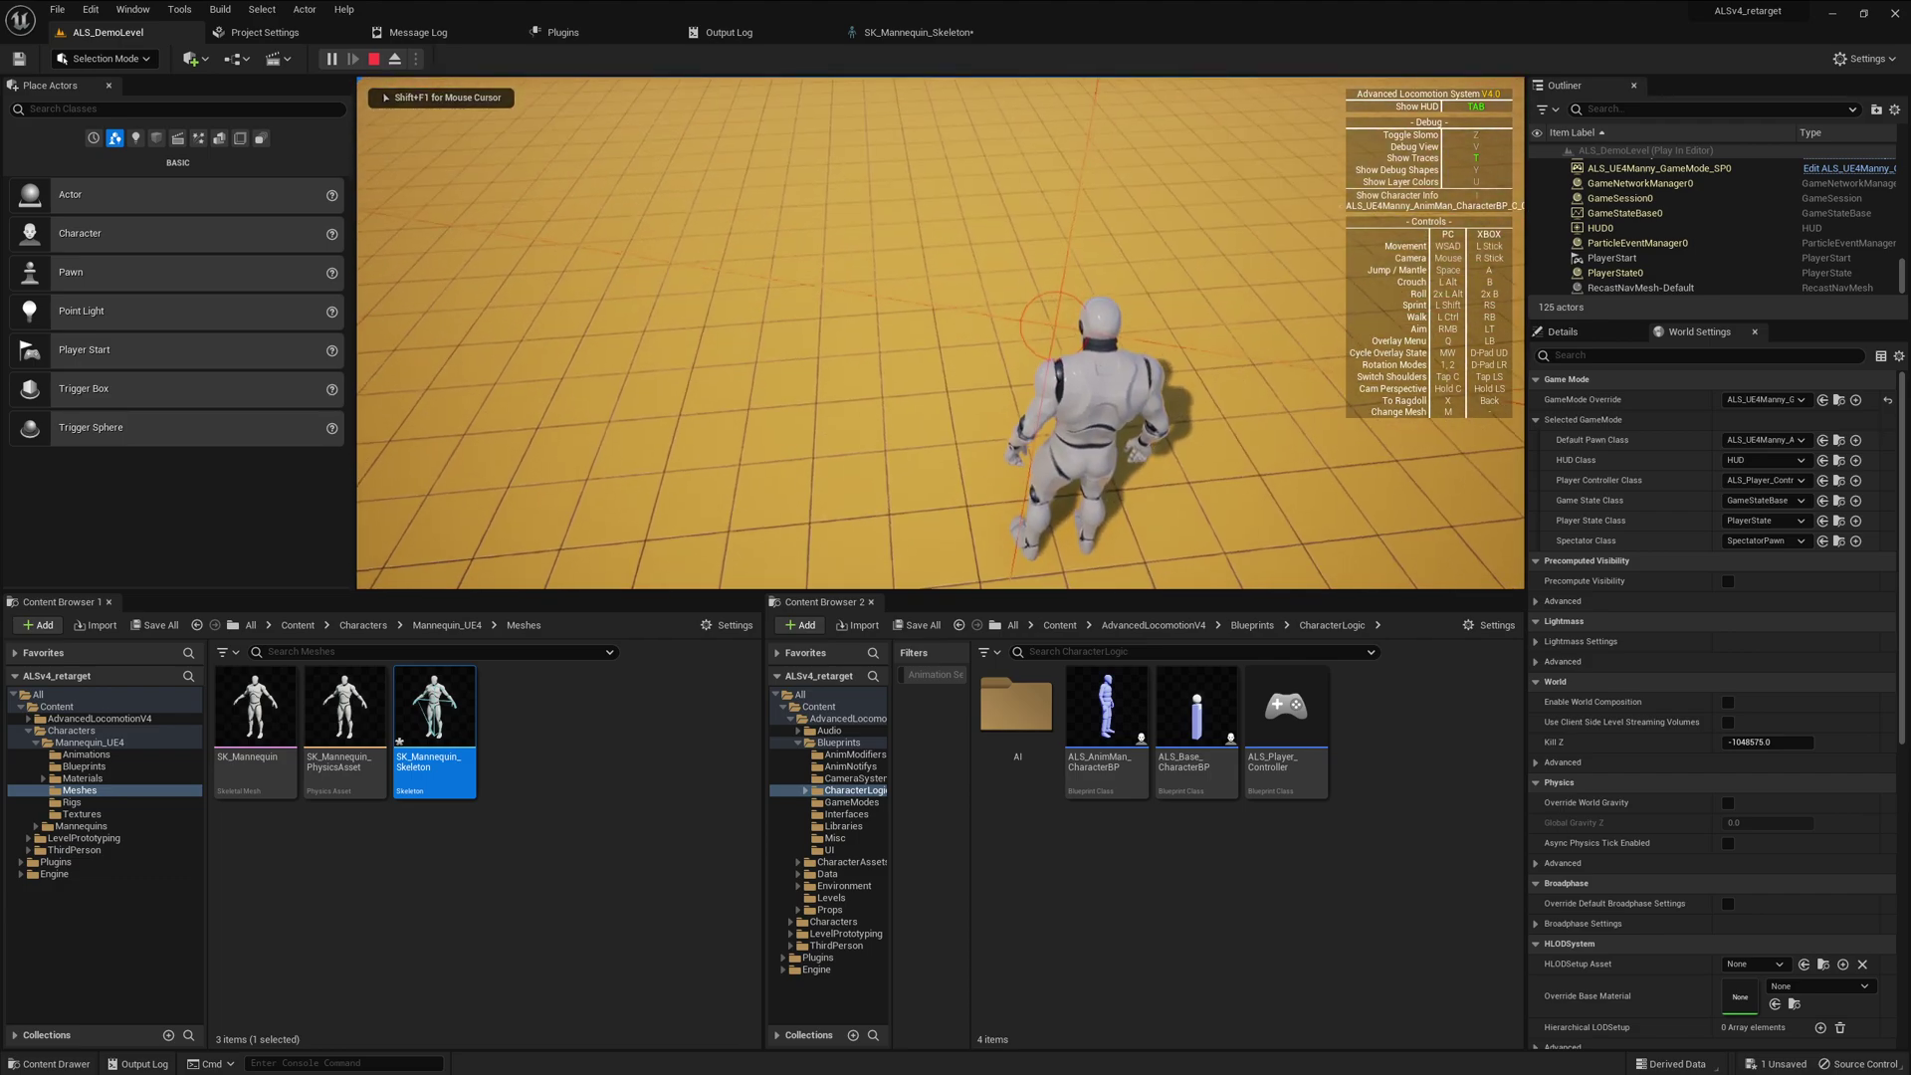
{"action": "key", "text": "F8"}
{"action": "right_click_drag", "start_coordinate": [1182, 499], "coordinate": [1264, 527]}
{"action": "right_click_drag", "start_coordinate": [920, 333], "coordinate": [945, 337]}
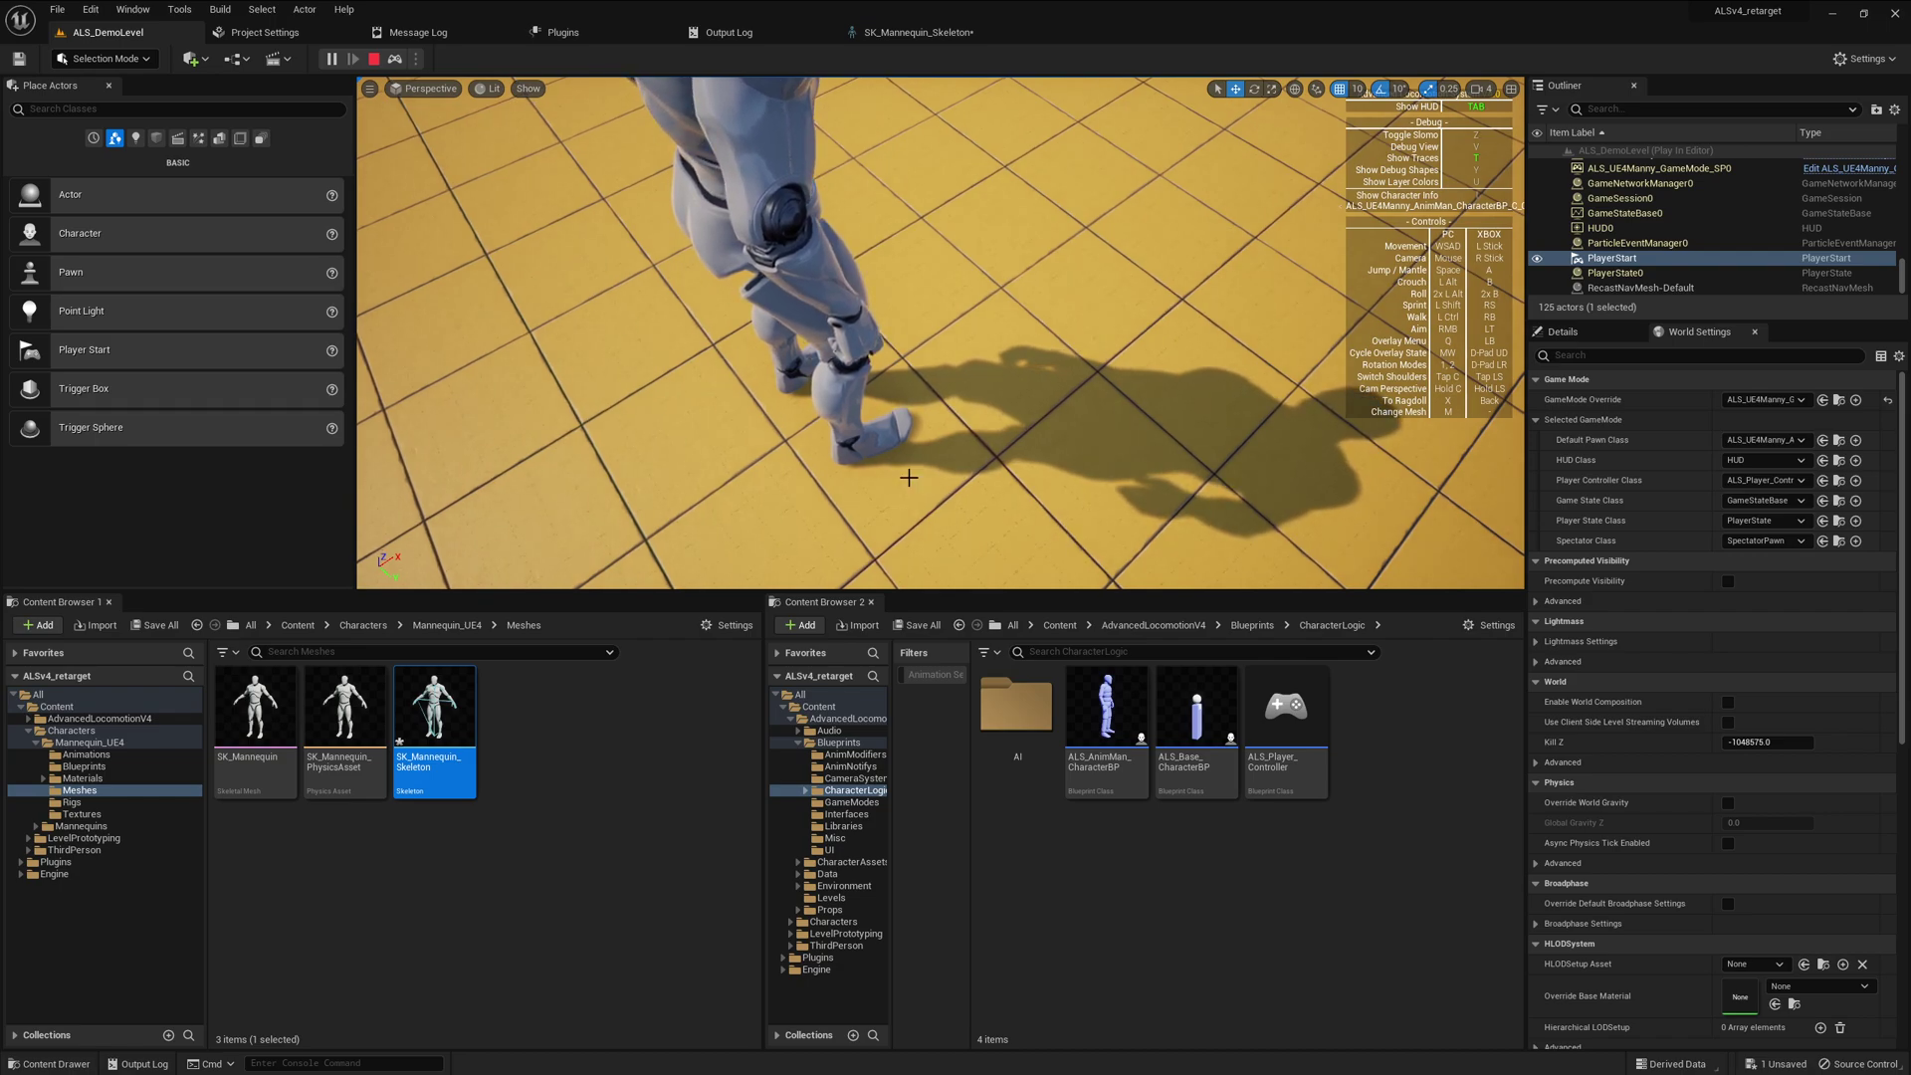
{"action": "right_click_drag", "start_coordinate": [756, 409], "coordinate": [896, 422]}
{"action": "left_click", "coordinate": [909, 406]}
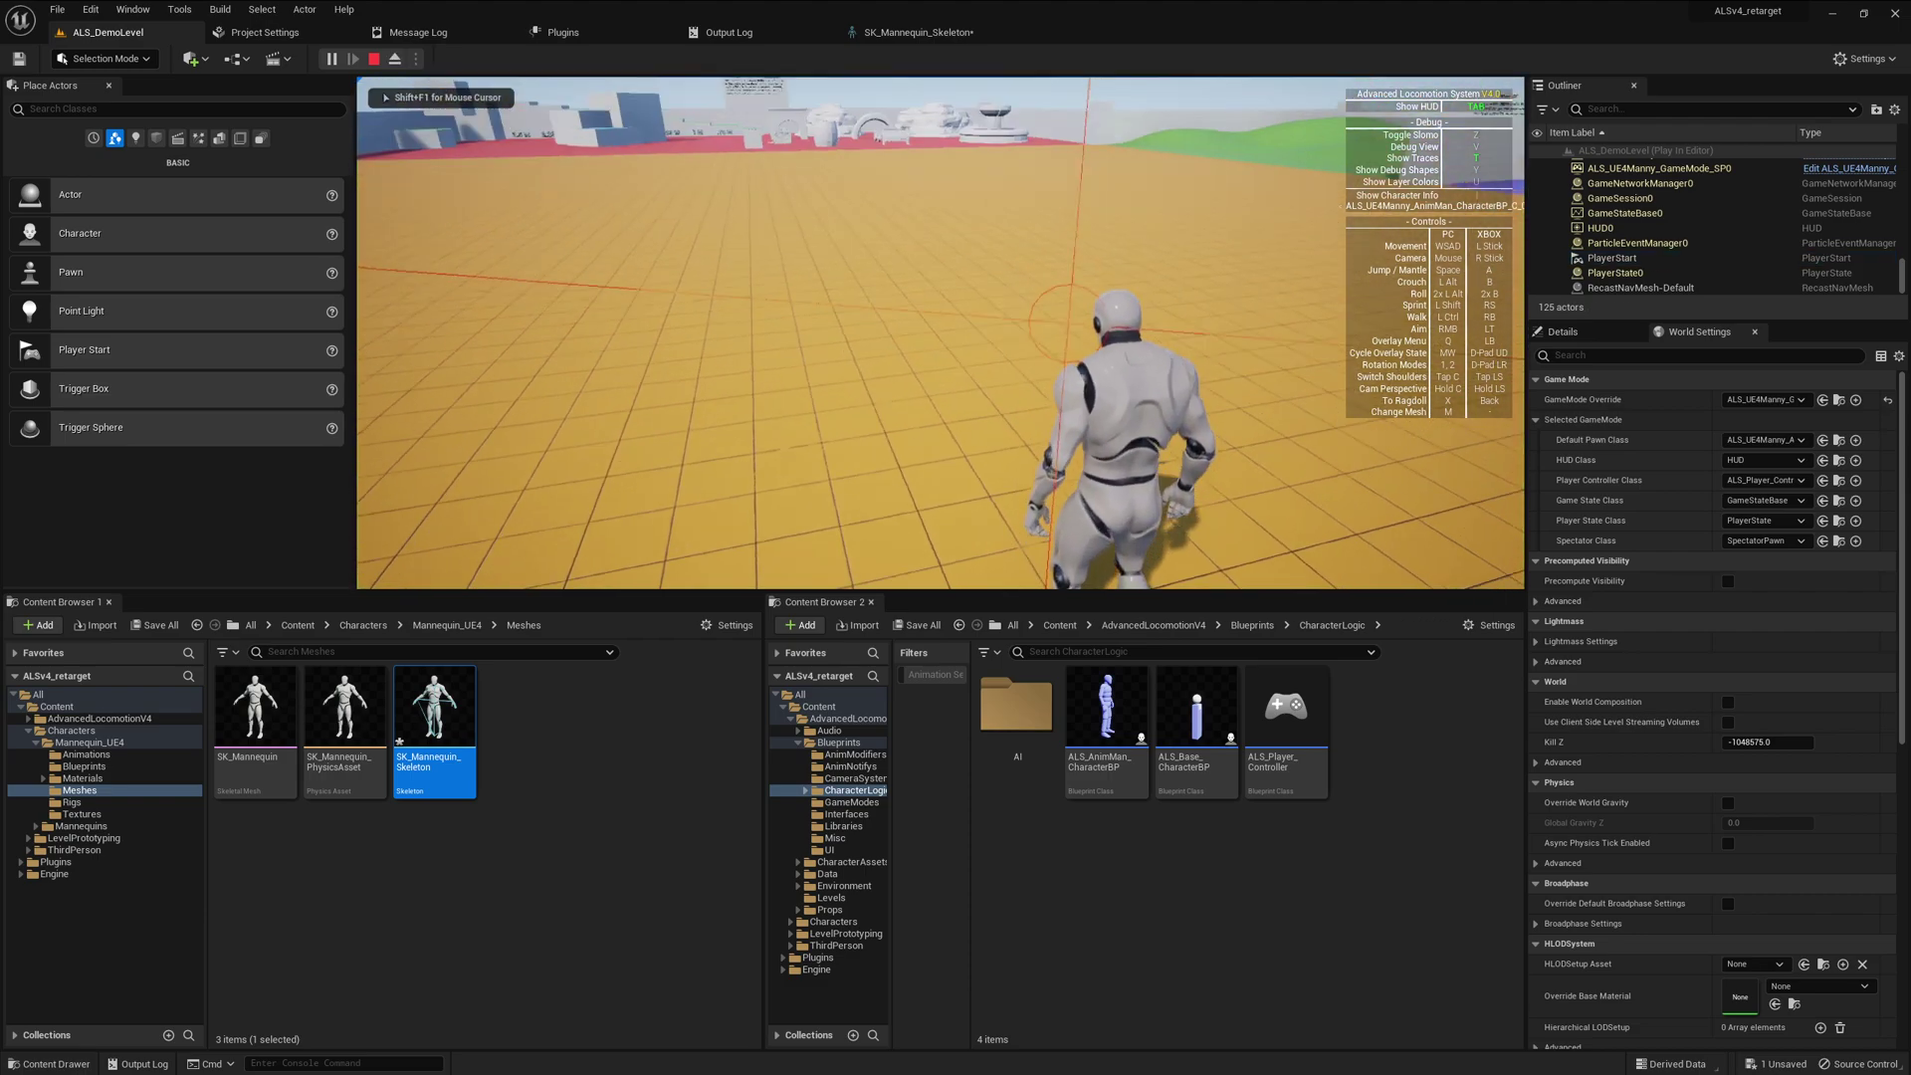
Run and jump the mannequin across the yellow floor, then end the play session and return to the level view
{"action": "key", "text": "w"}
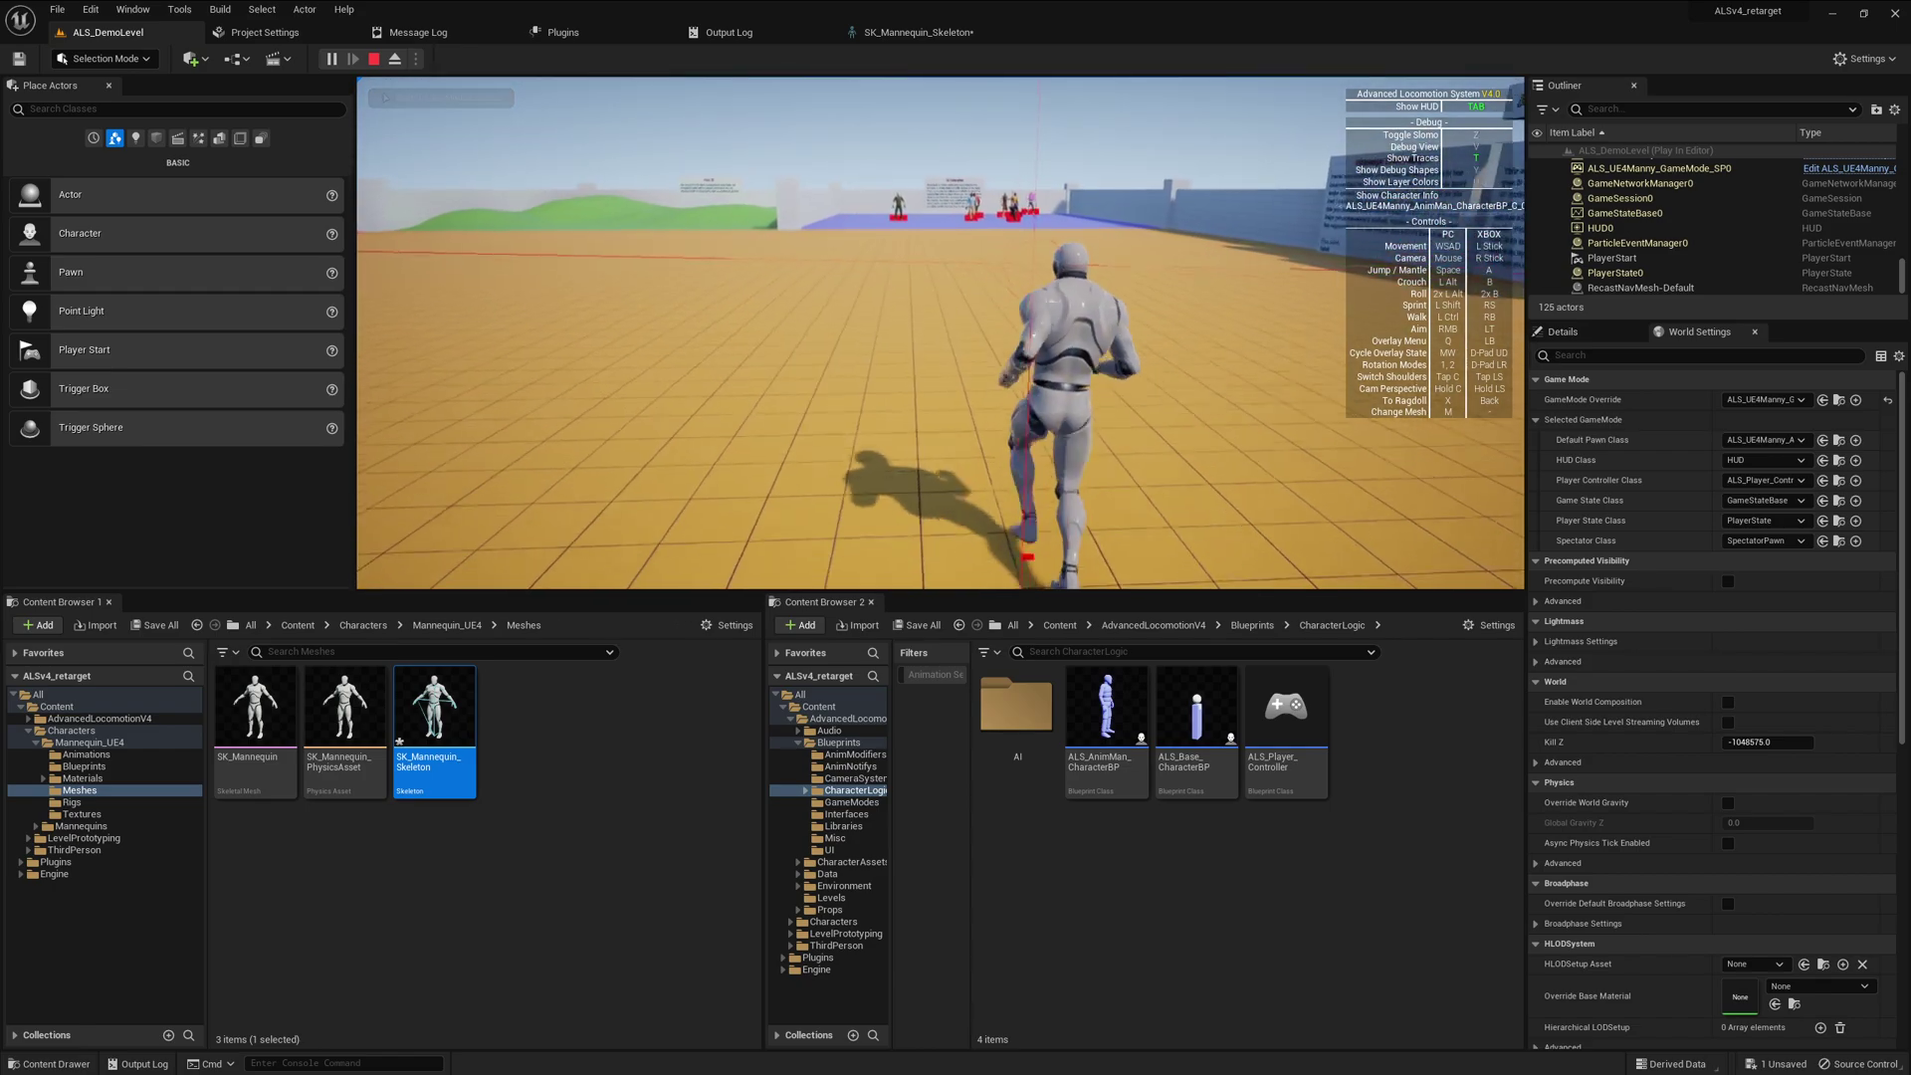
{"action": "key", "text": "space"}
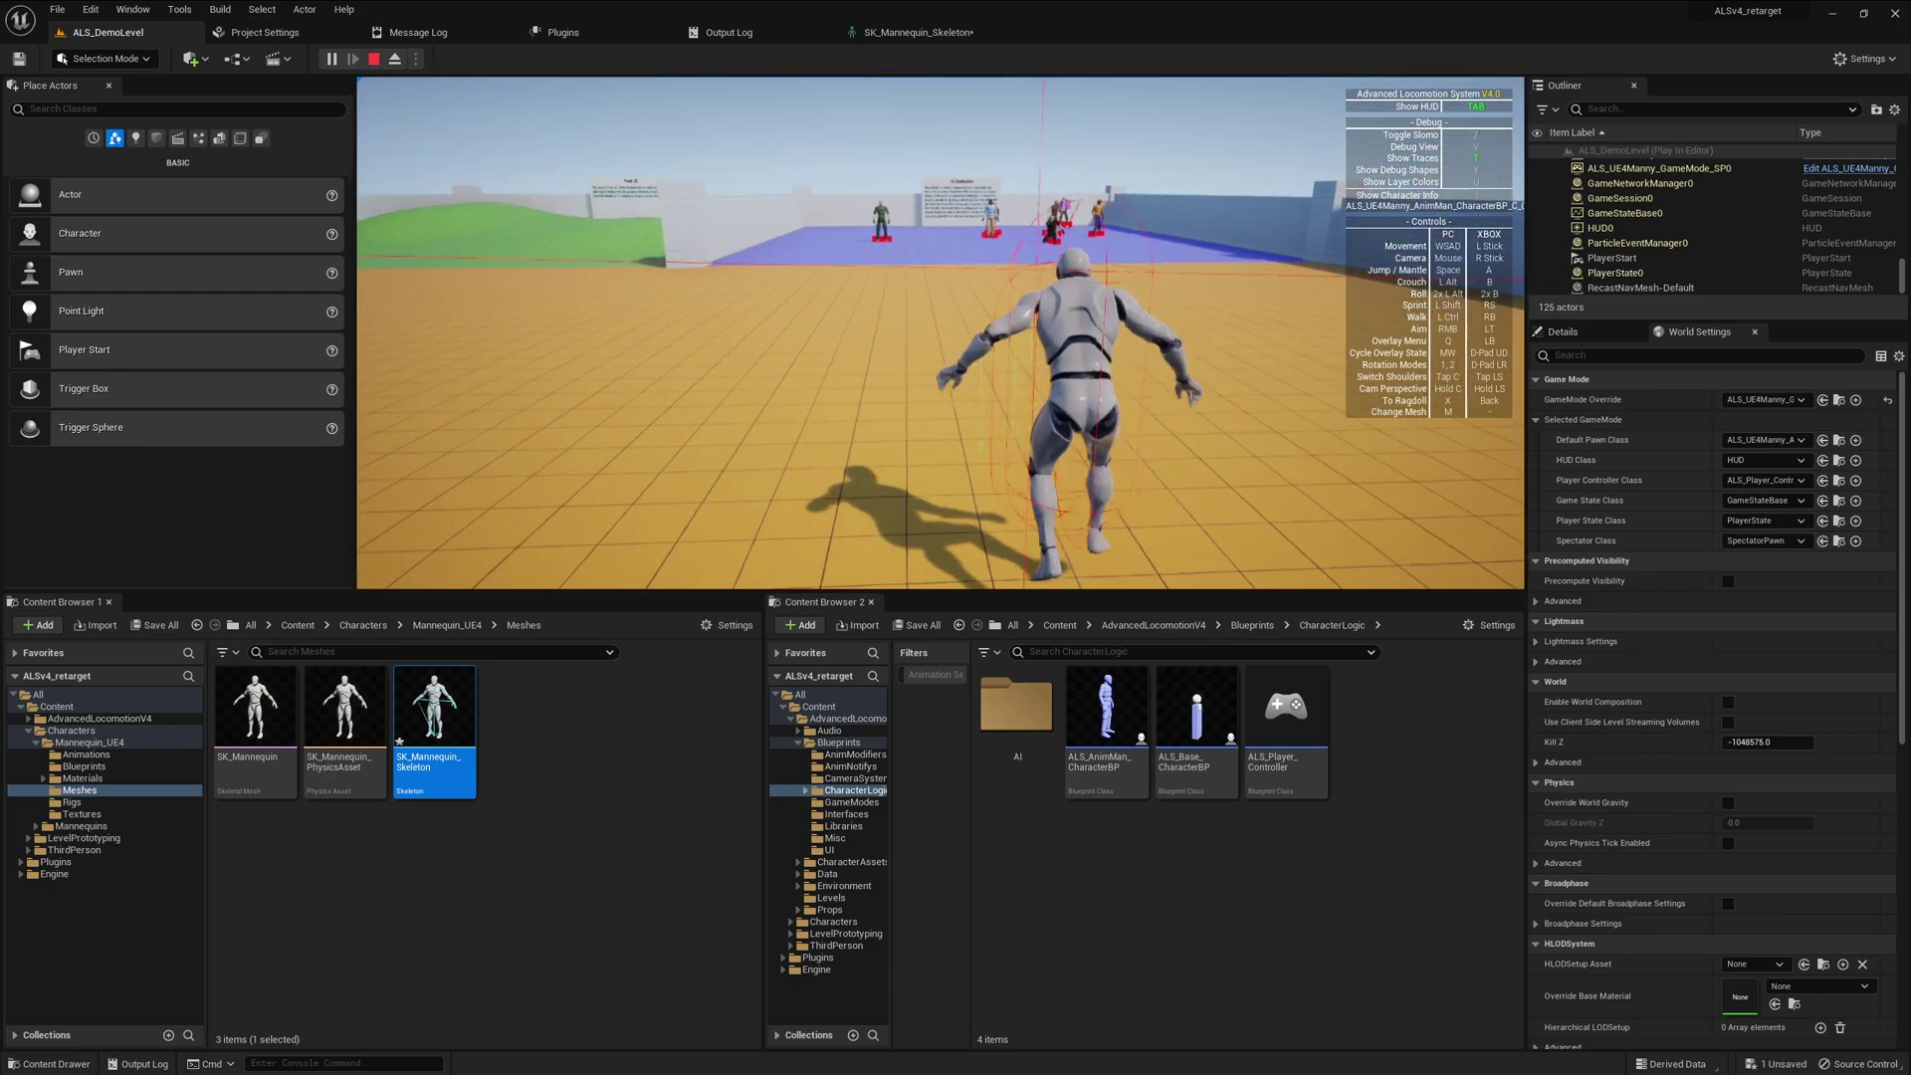
{"action": "key", "text": "v"}
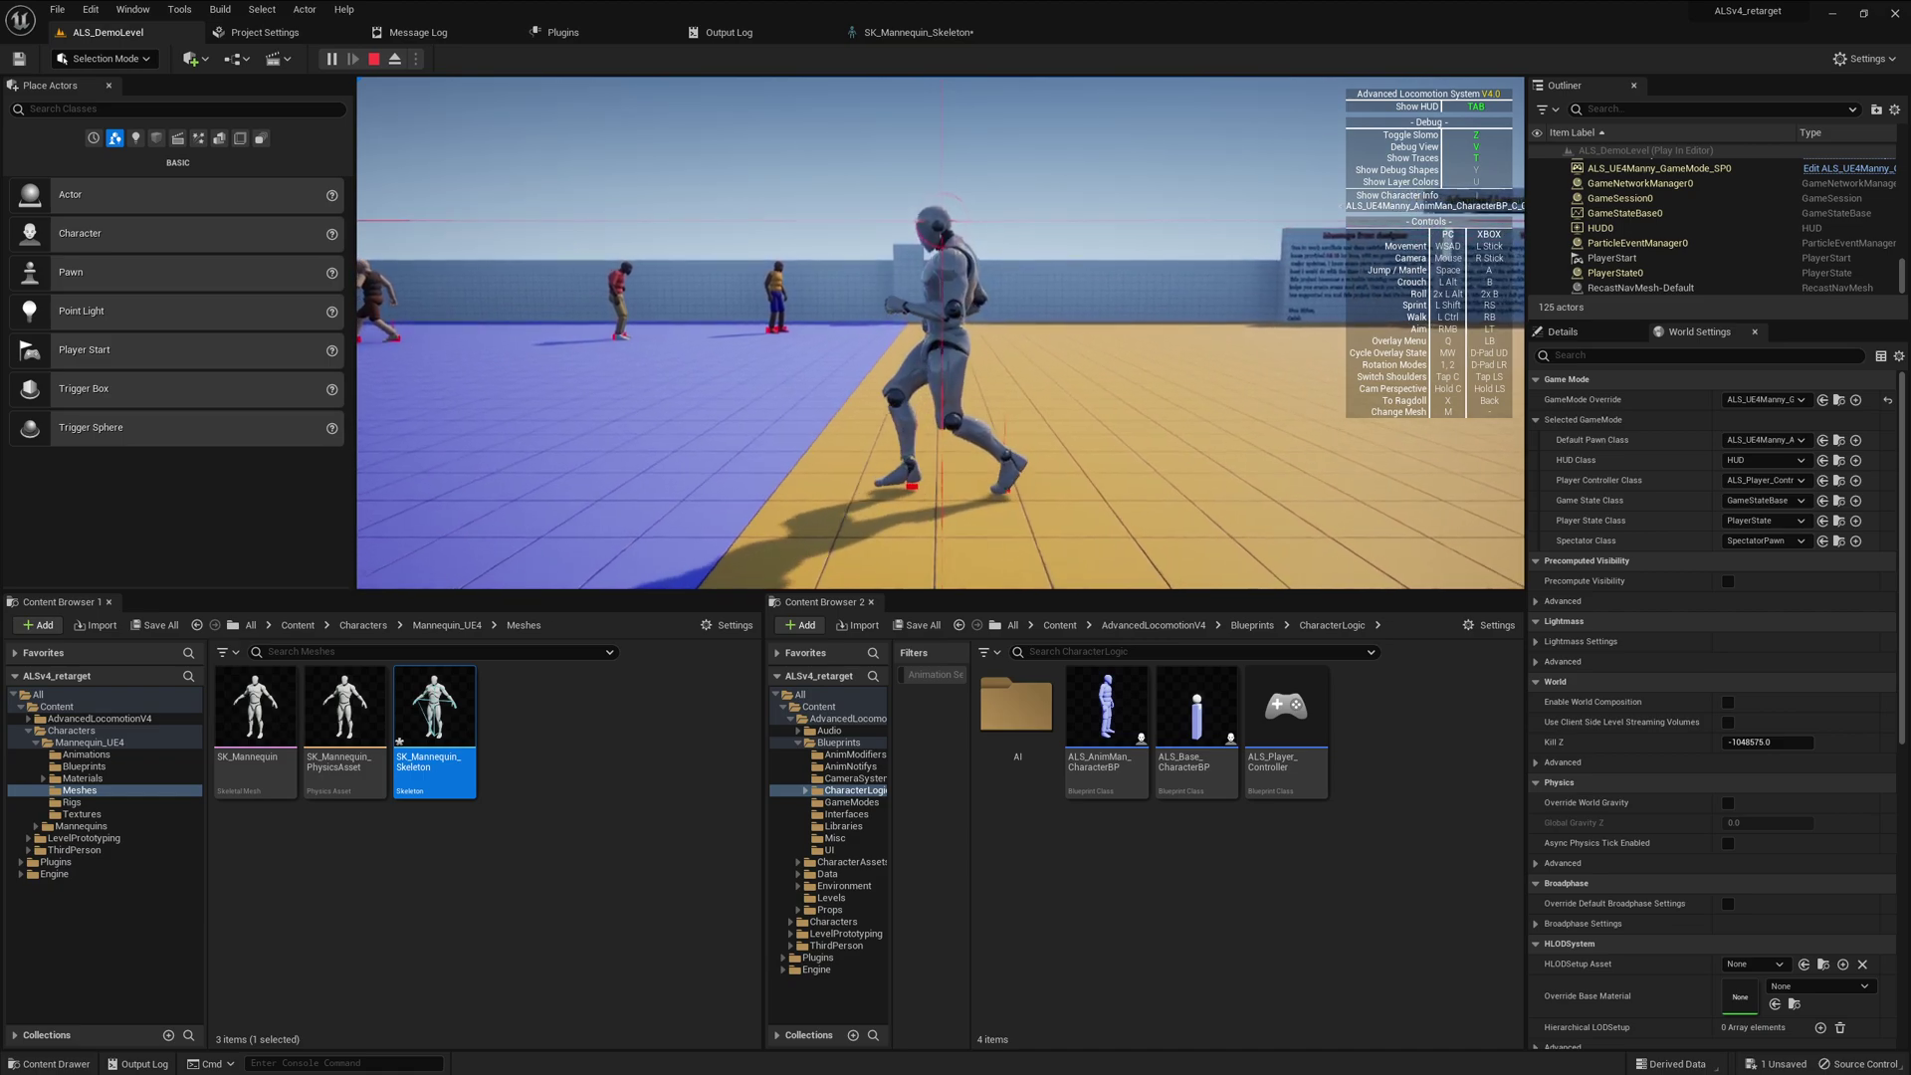
{"action": "key", "text": "Escape"}
{"action": "left_click", "coordinate": [92, 36]}
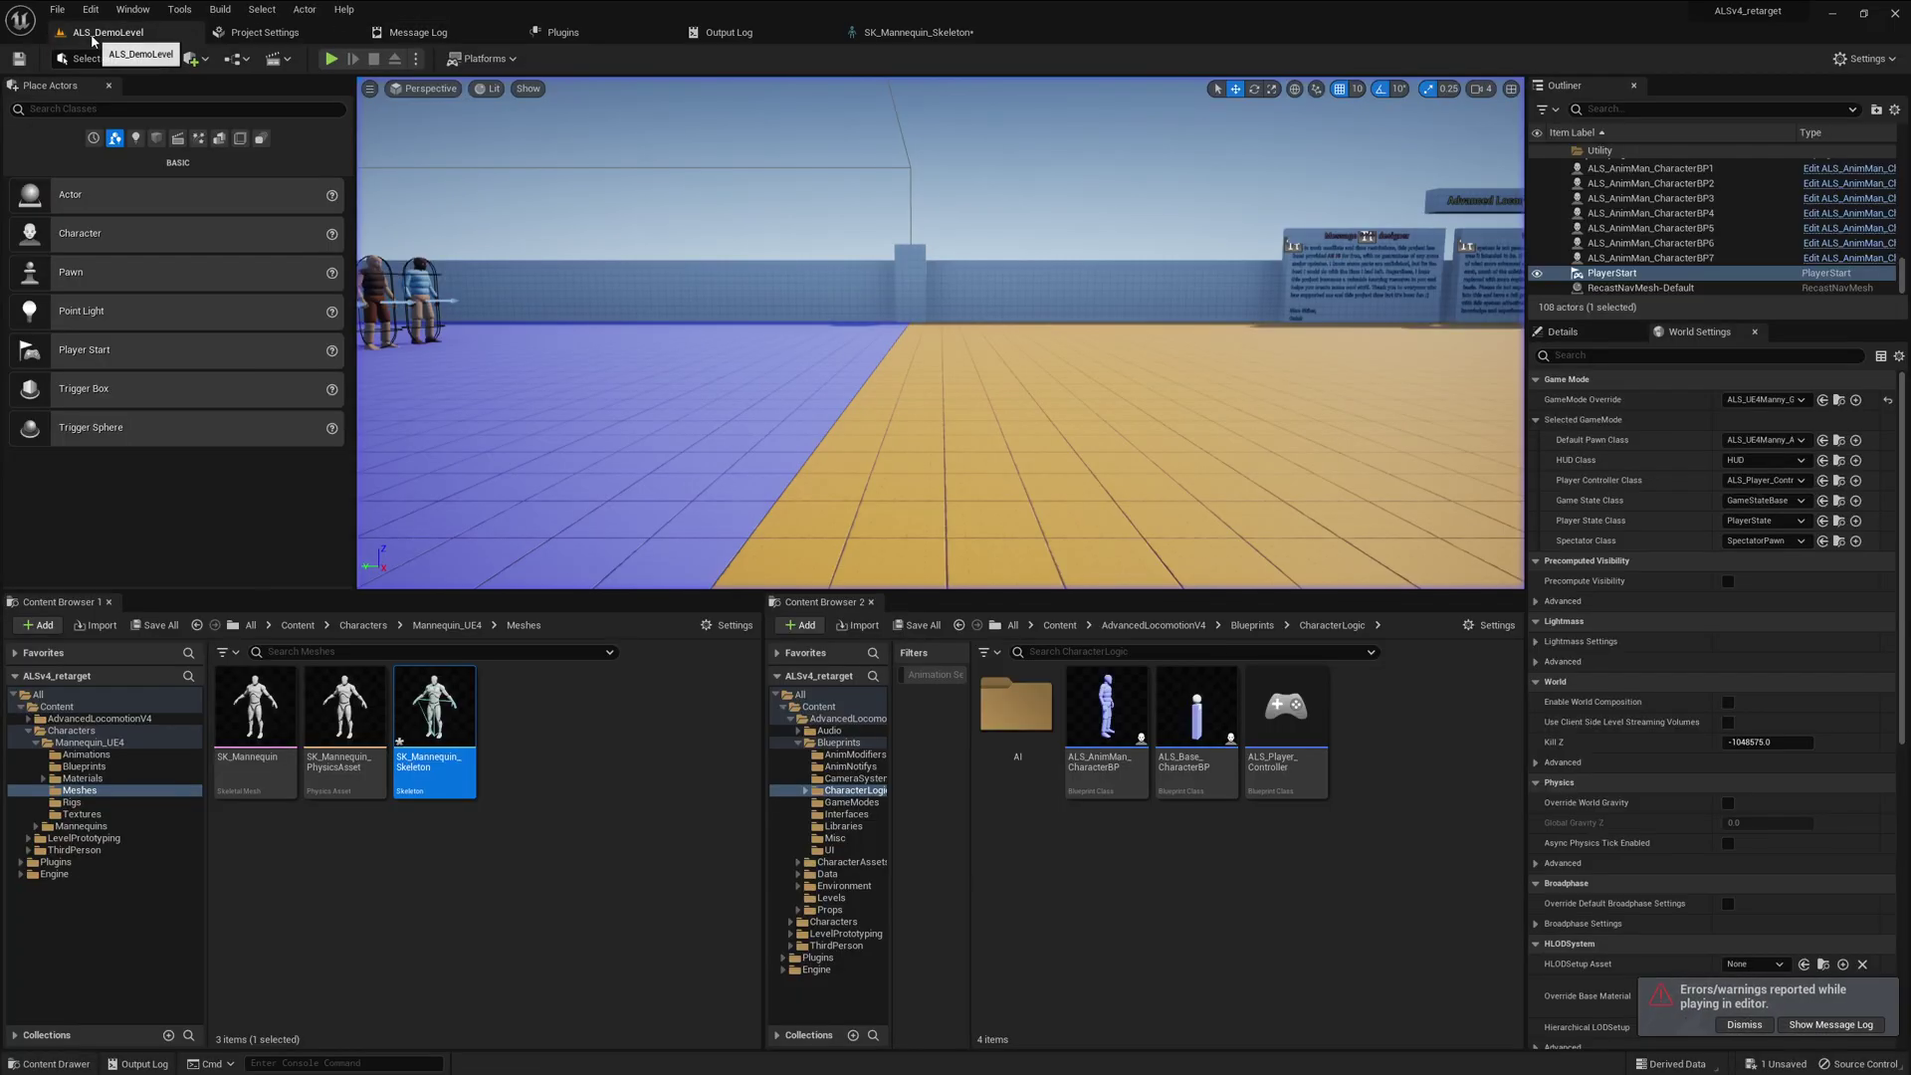
Set play sessions to spawn at the current camera location beside the Dynamic Mantling steps and start playing
{"action": "right_click_drag", "start_coordinate": [673, 217], "coordinate": [553, 186]}
{"action": "key", "text": "w"}
{"action": "left_click", "coordinate": [419, 58]}
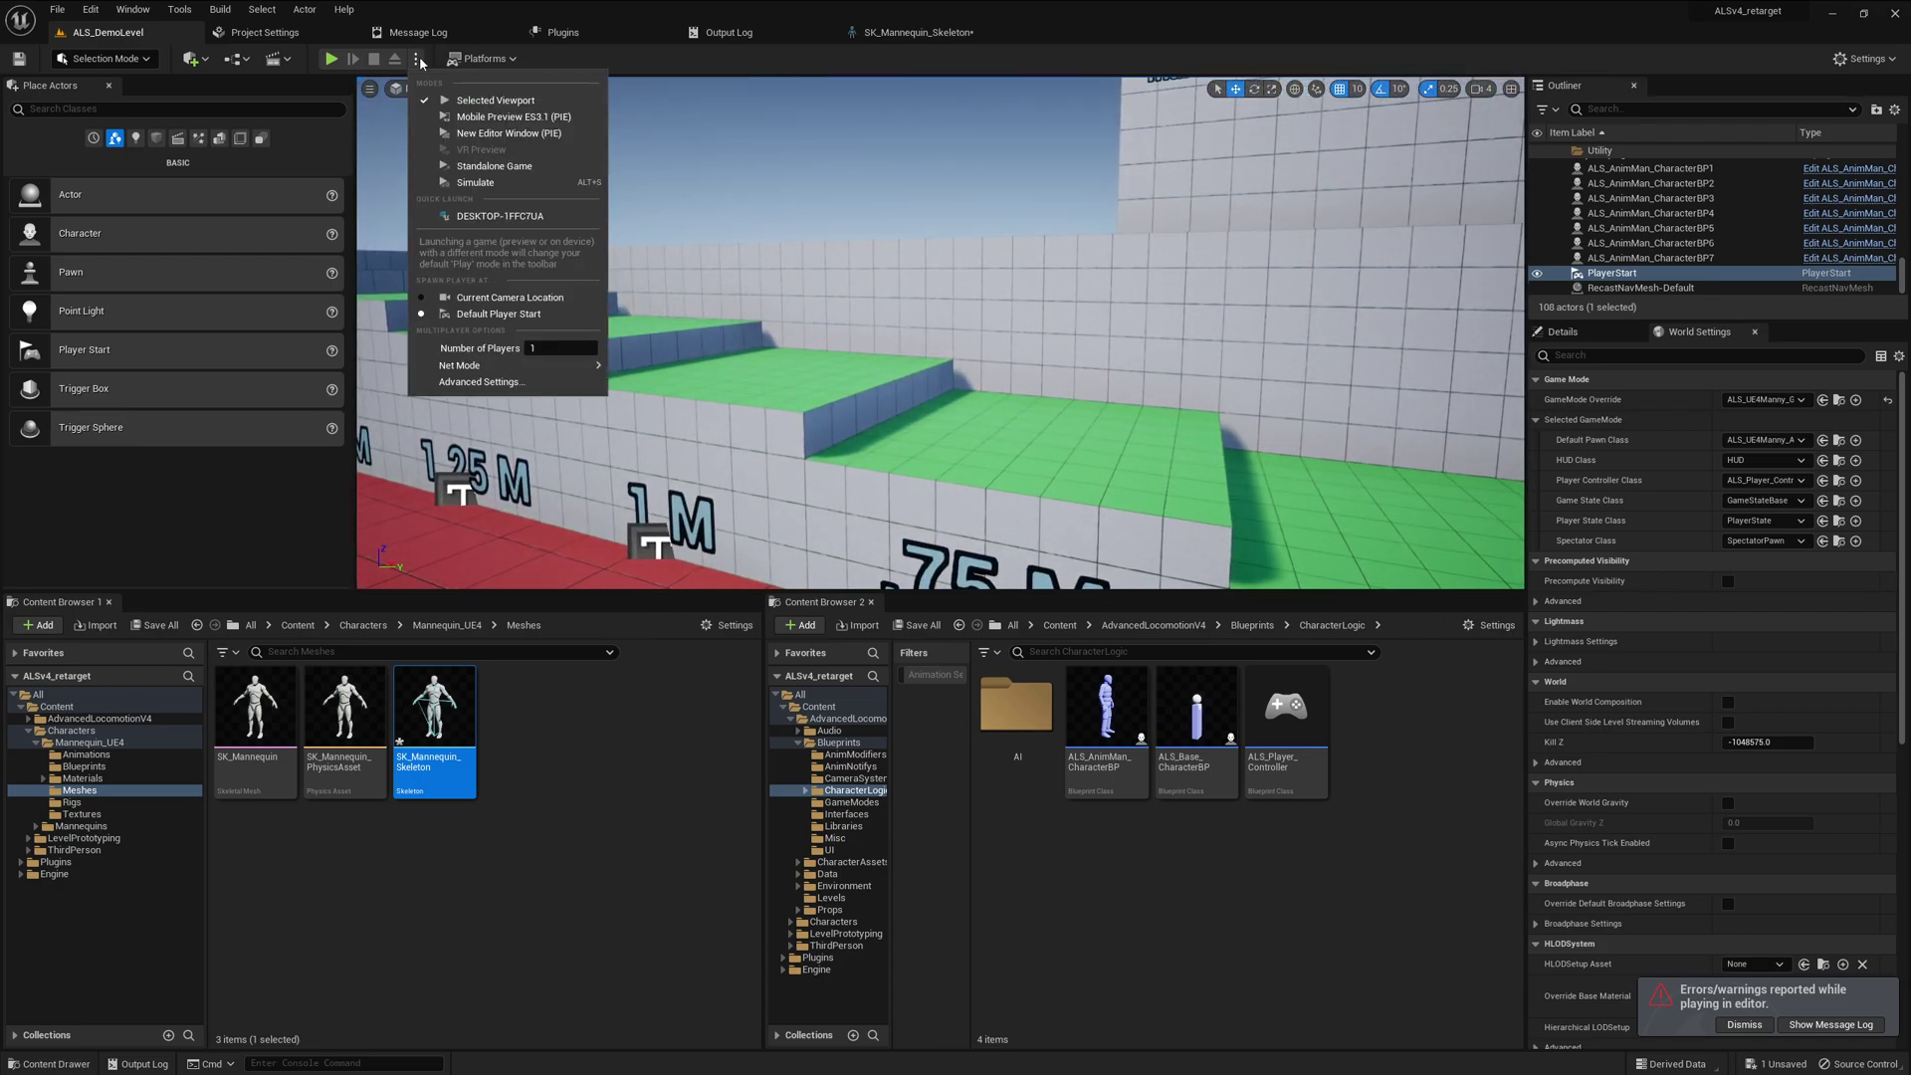
{"action": "left_click", "coordinate": [500, 297]}
{"action": "left_click", "coordinate": [332, 60]}
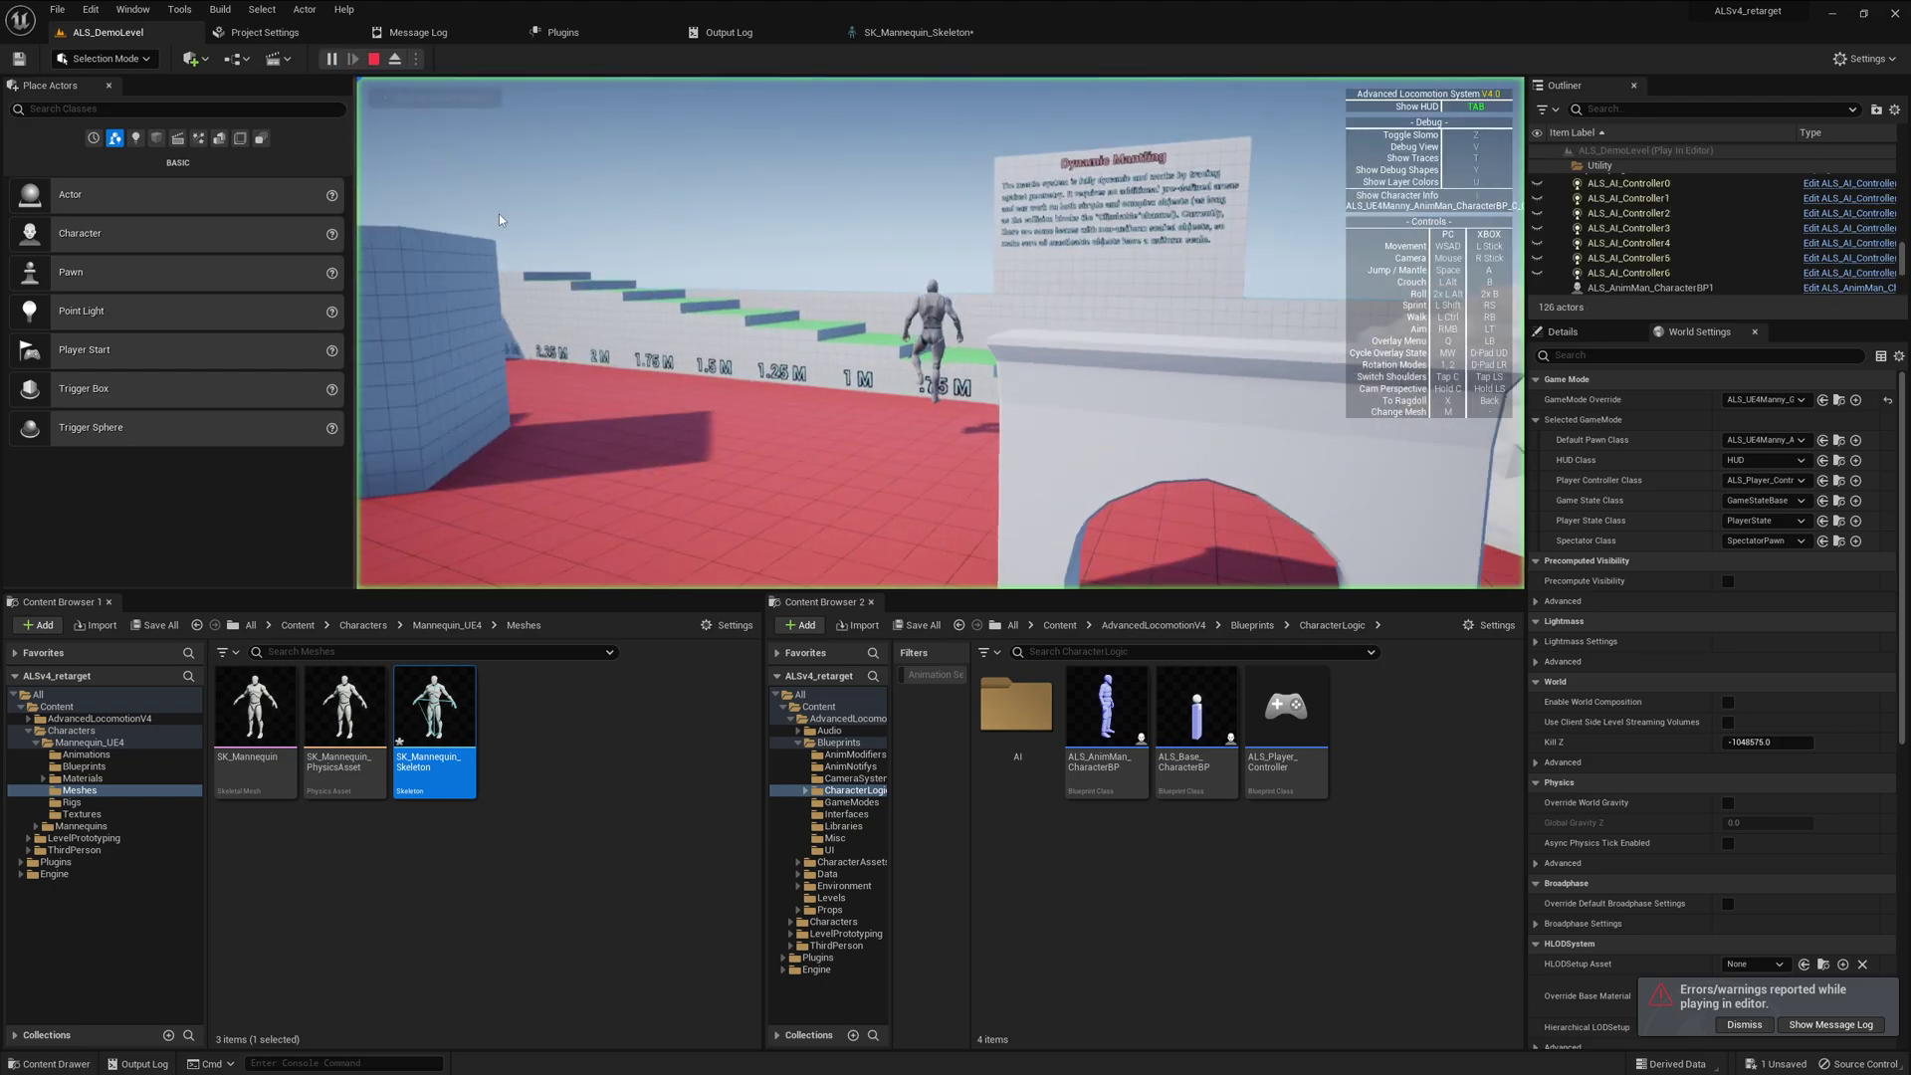
Move the mannequin onto the green mantling steps and detach the camera to examine its foot placement across the ledge
{"action": "key", "text": "w"}
{"action": "key", "text": "space"}
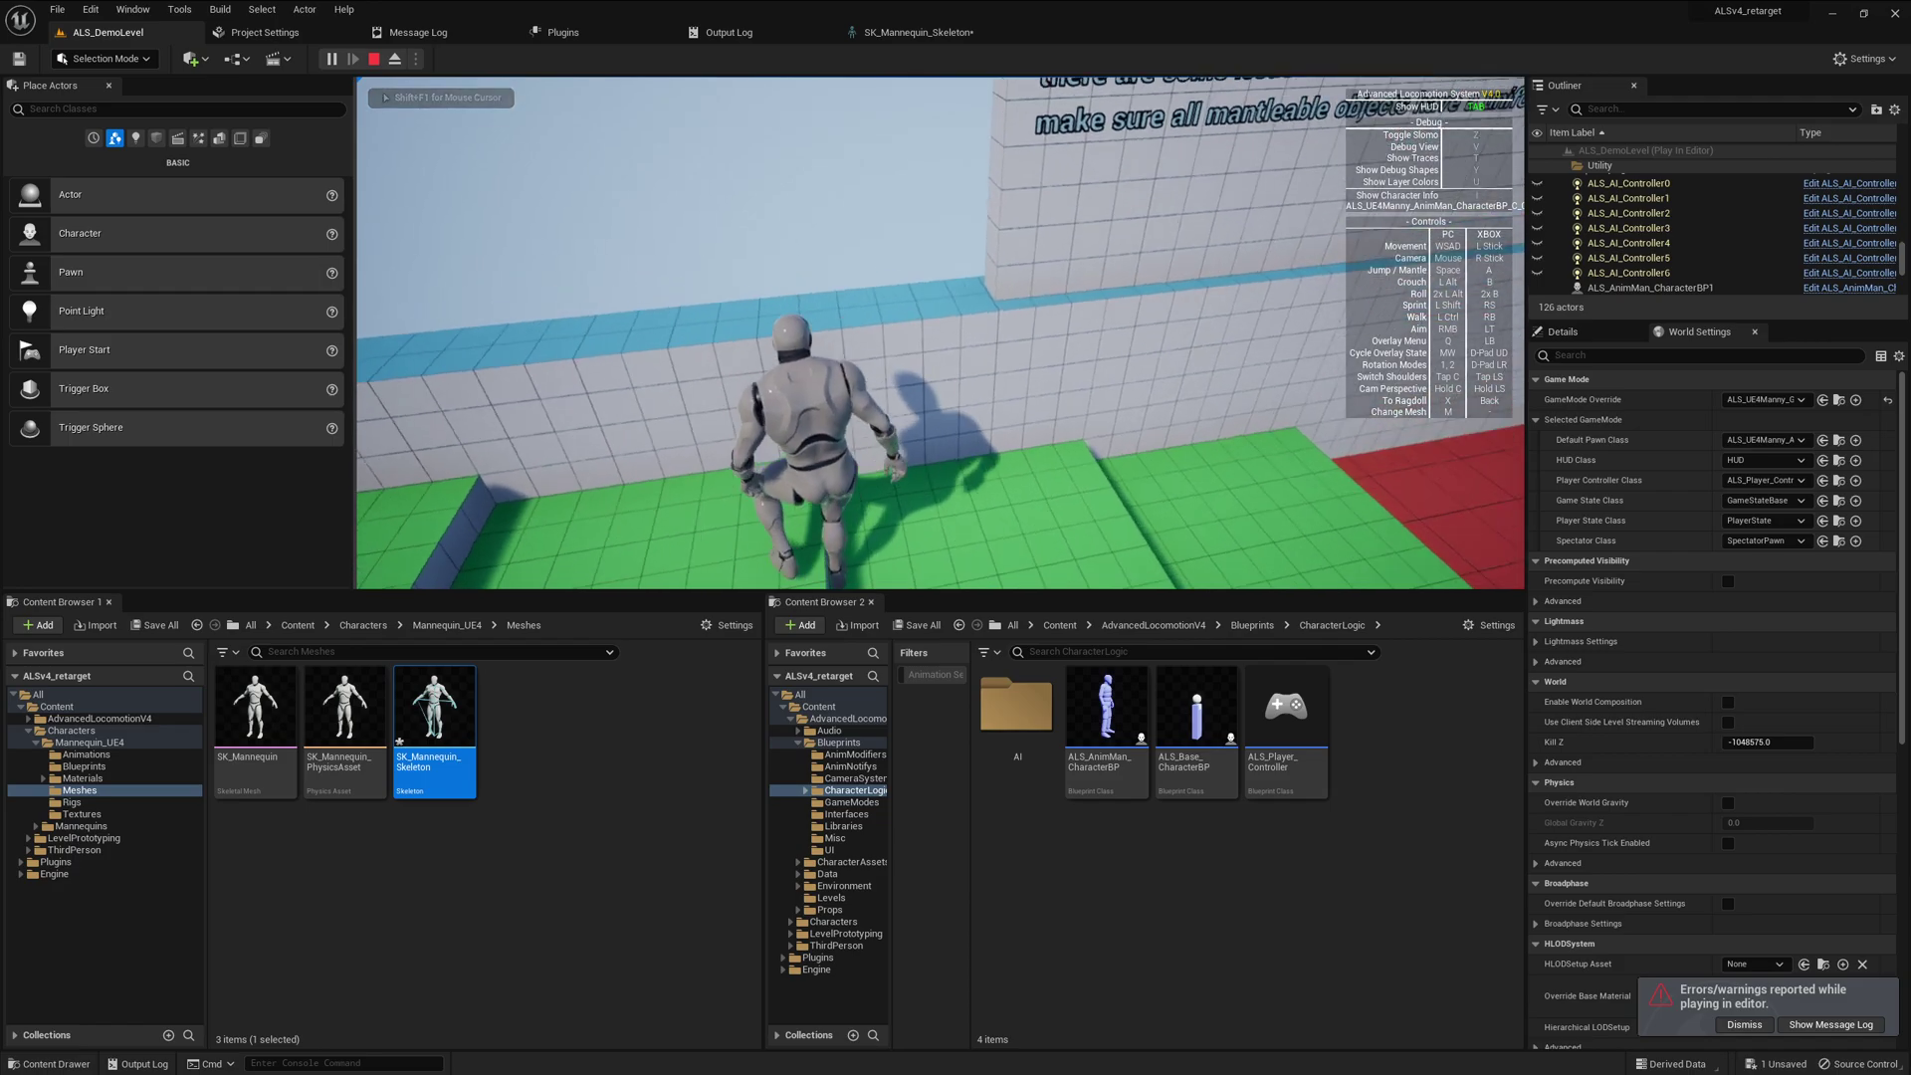
{"action": "key", "text": "F8"}
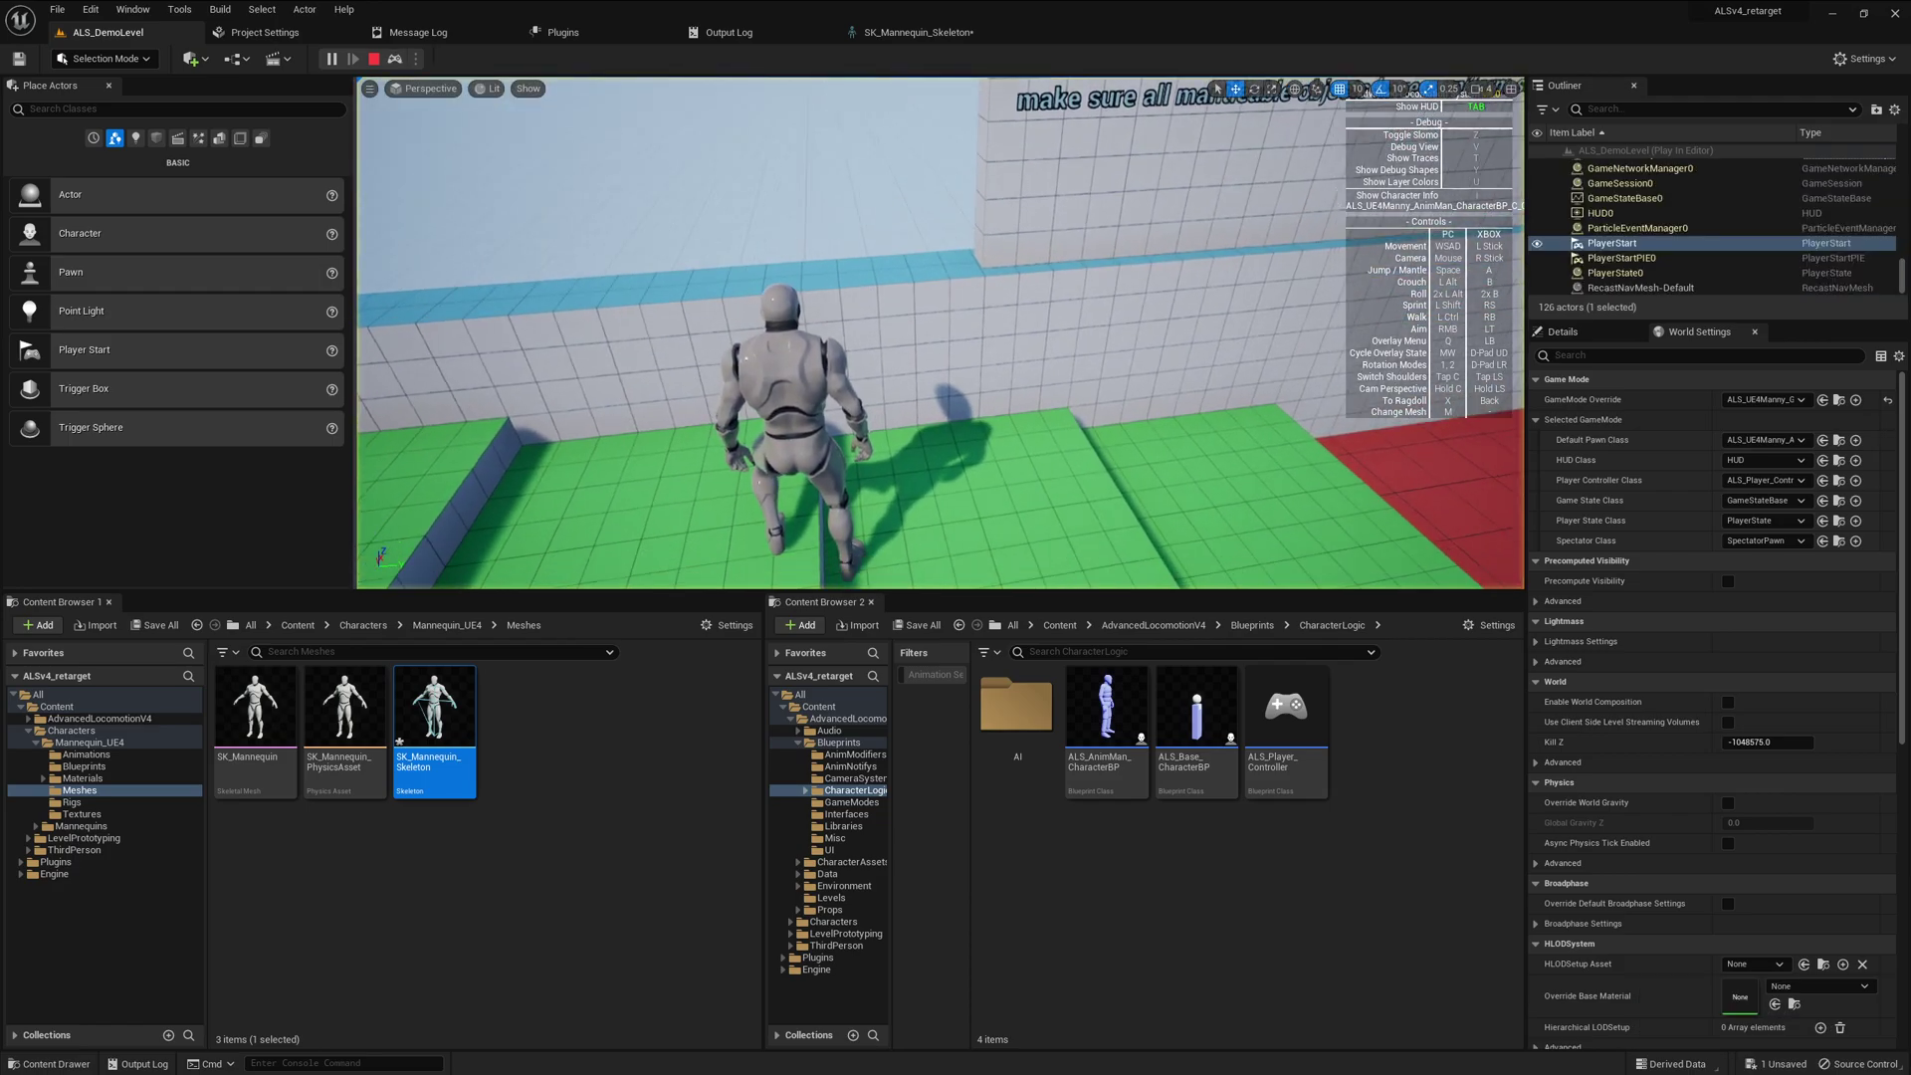
{"action": "key", "text": "w"}
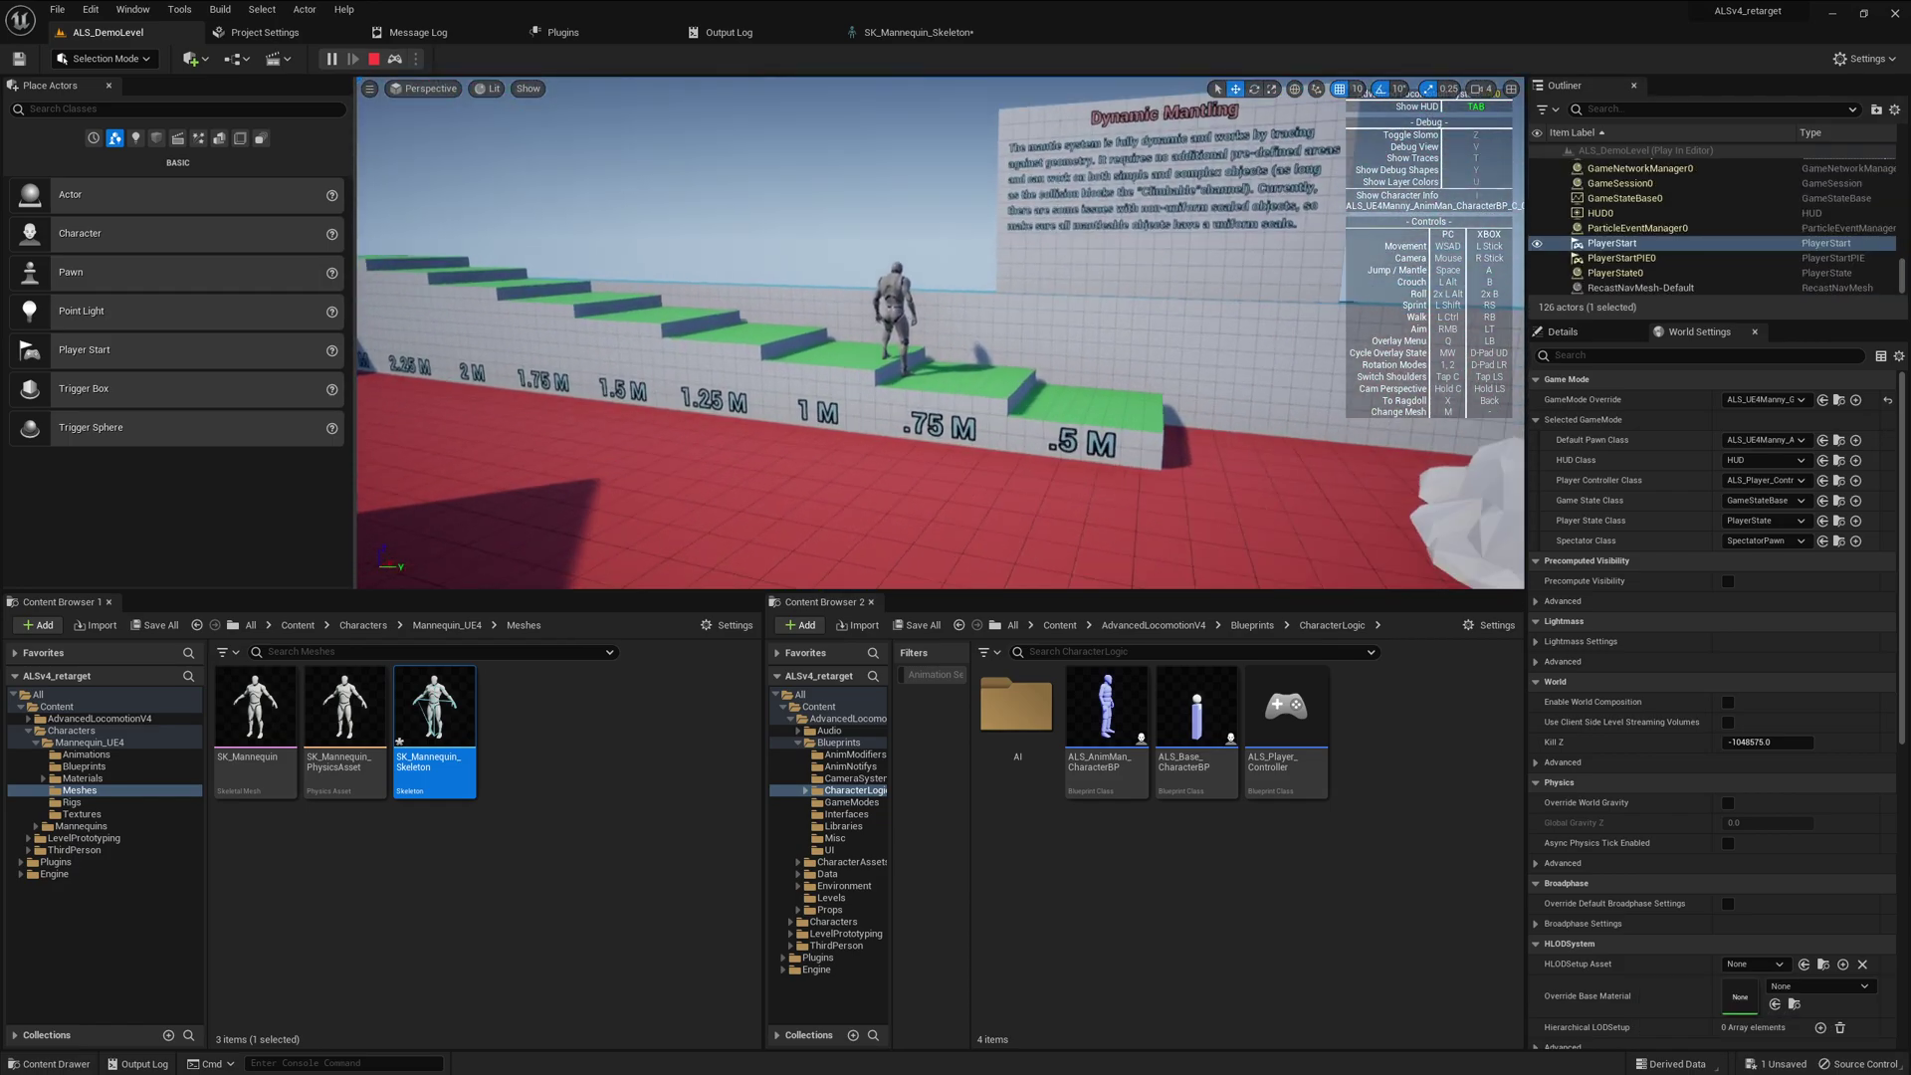
{"action": "key", "text": "w"}
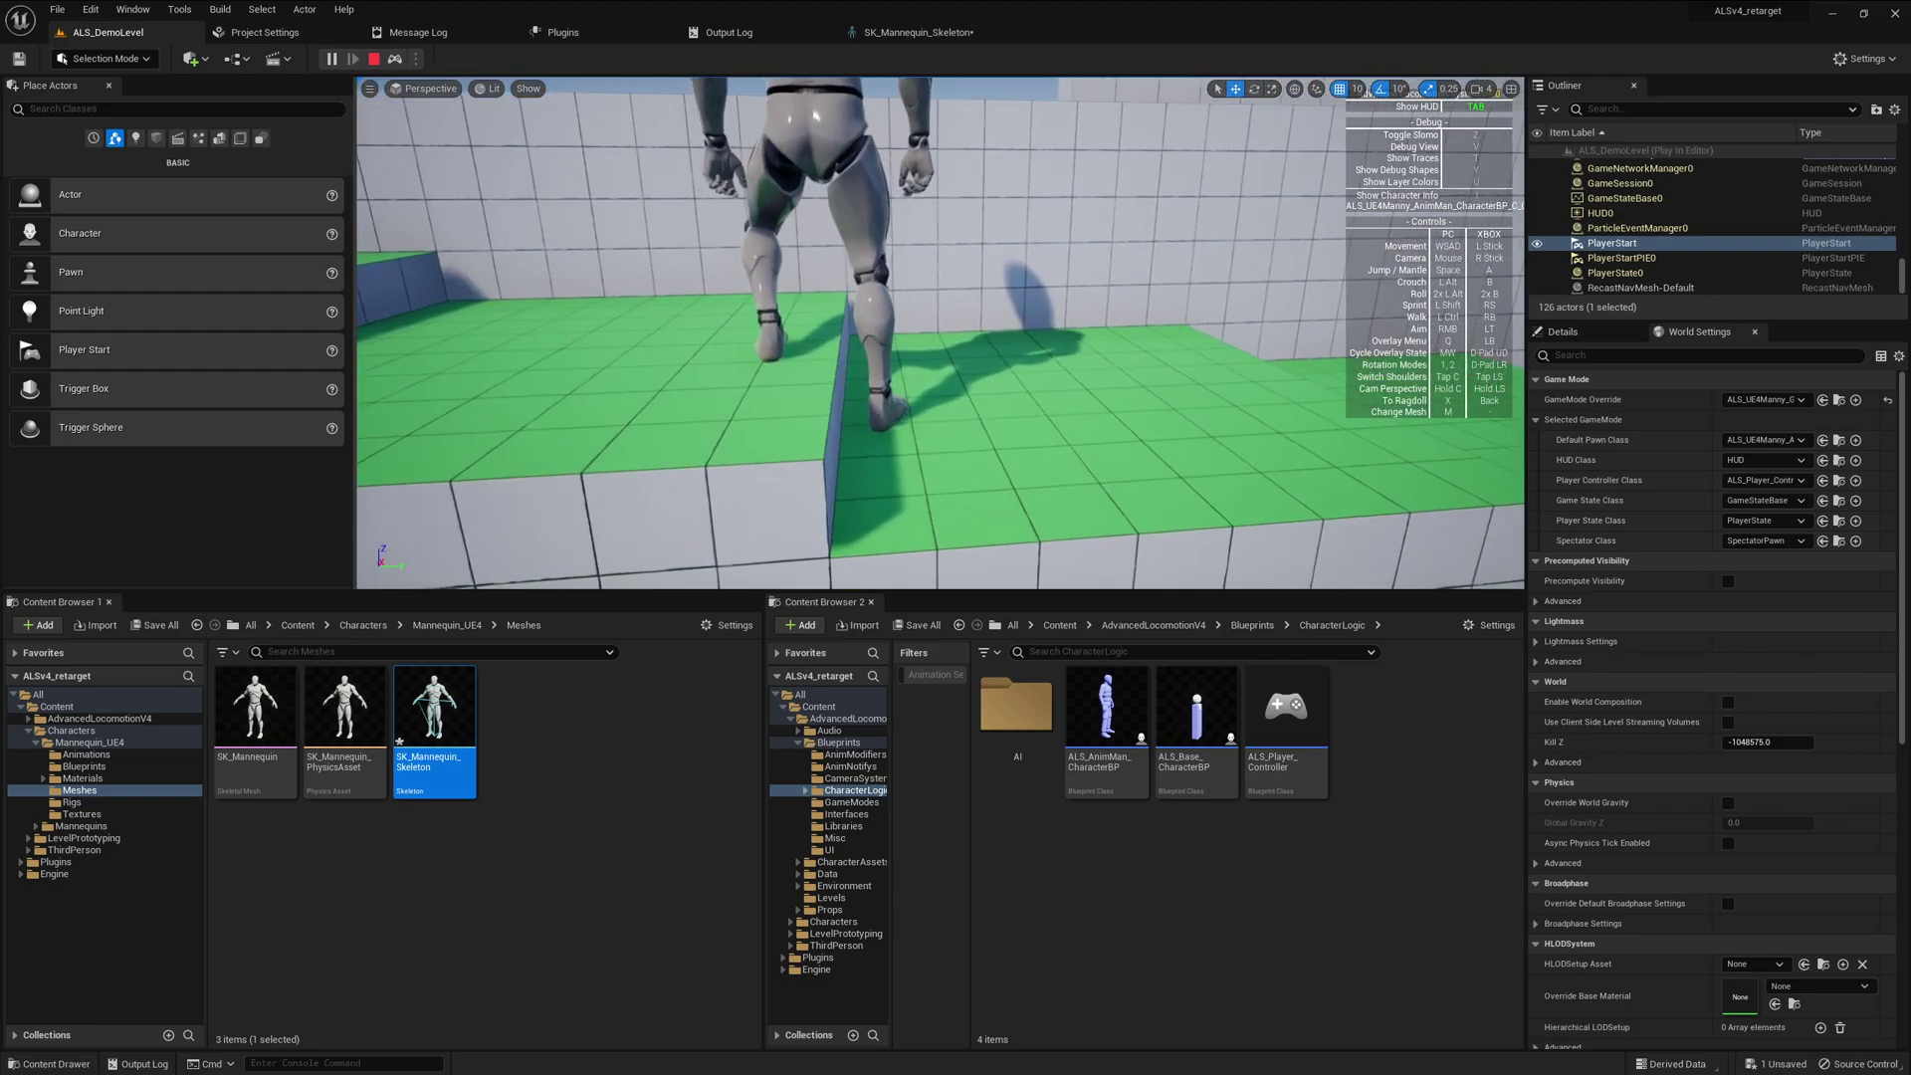
End the play session on the mantling steps, return to the ALS_DemoLevel view and save all modified assets
{"action": "key", "text": "d"}
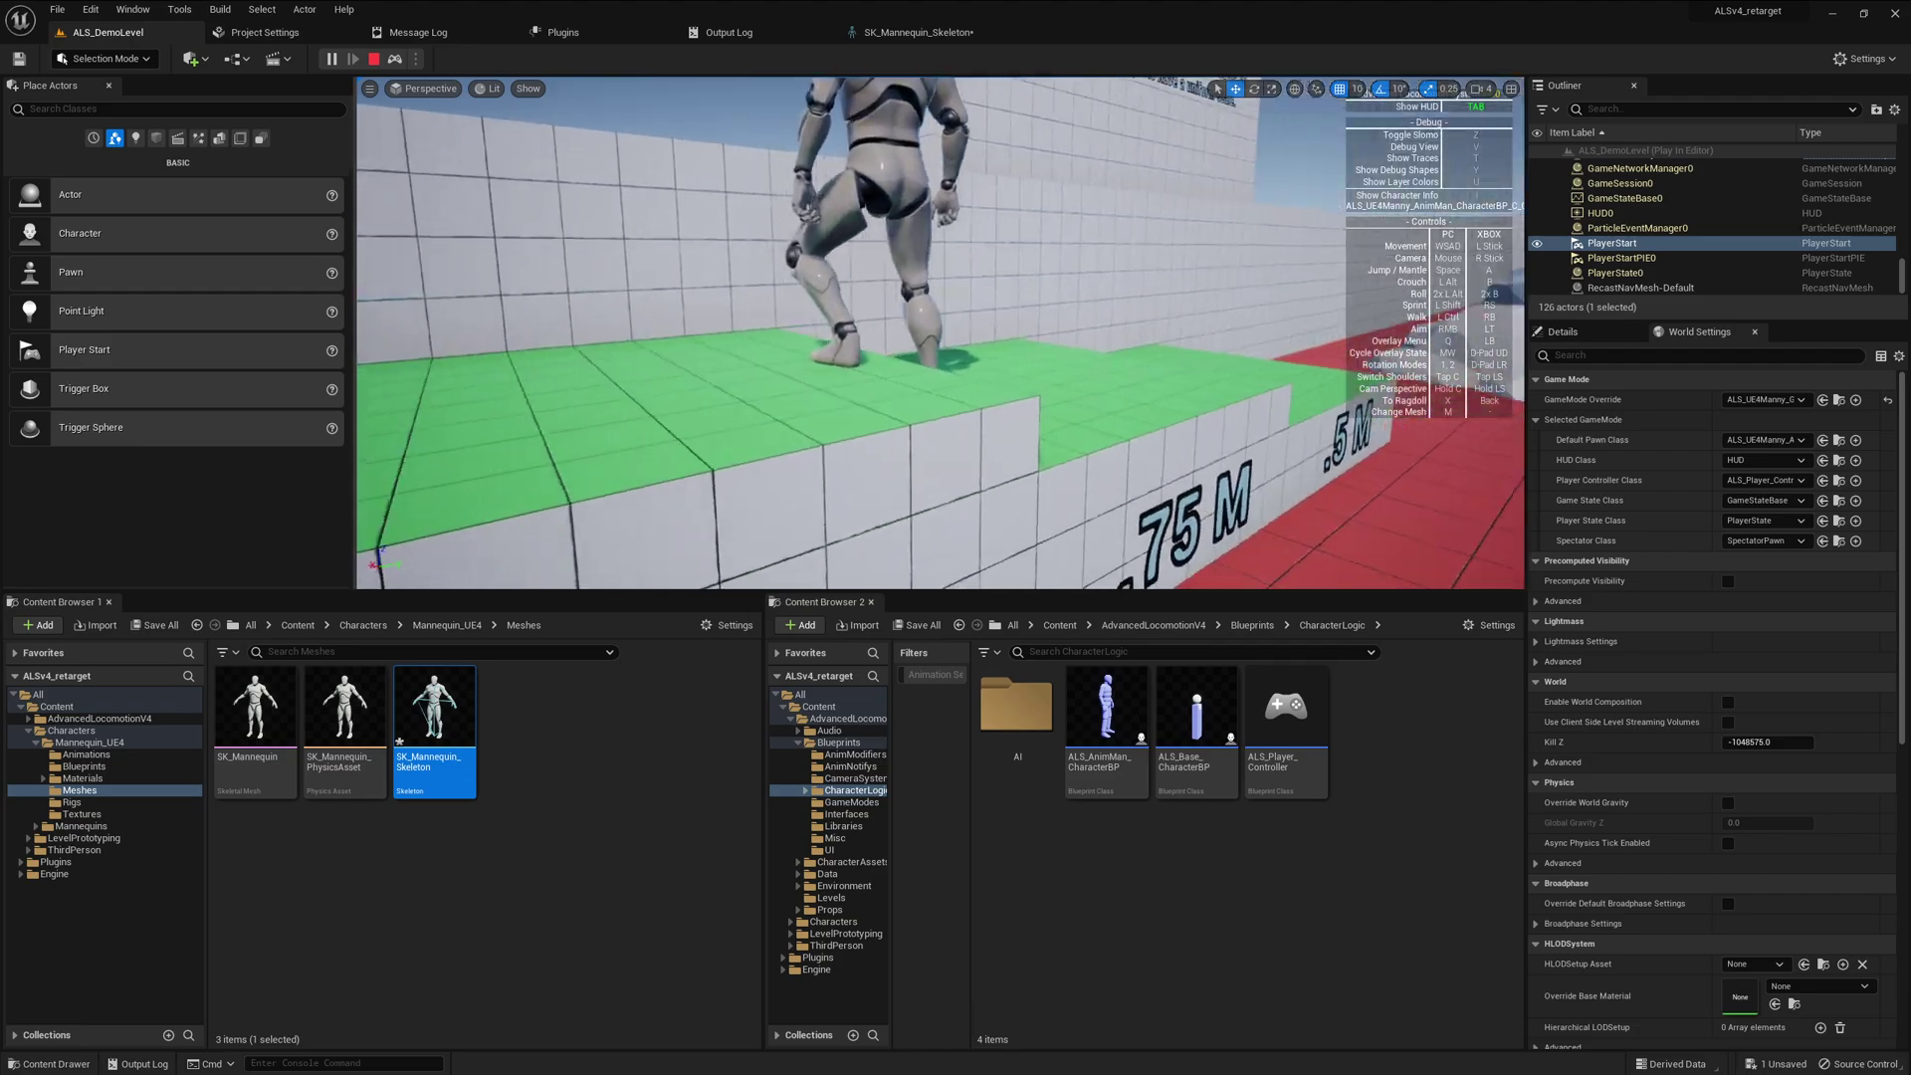
{"action": "key", "text": "Escape"}
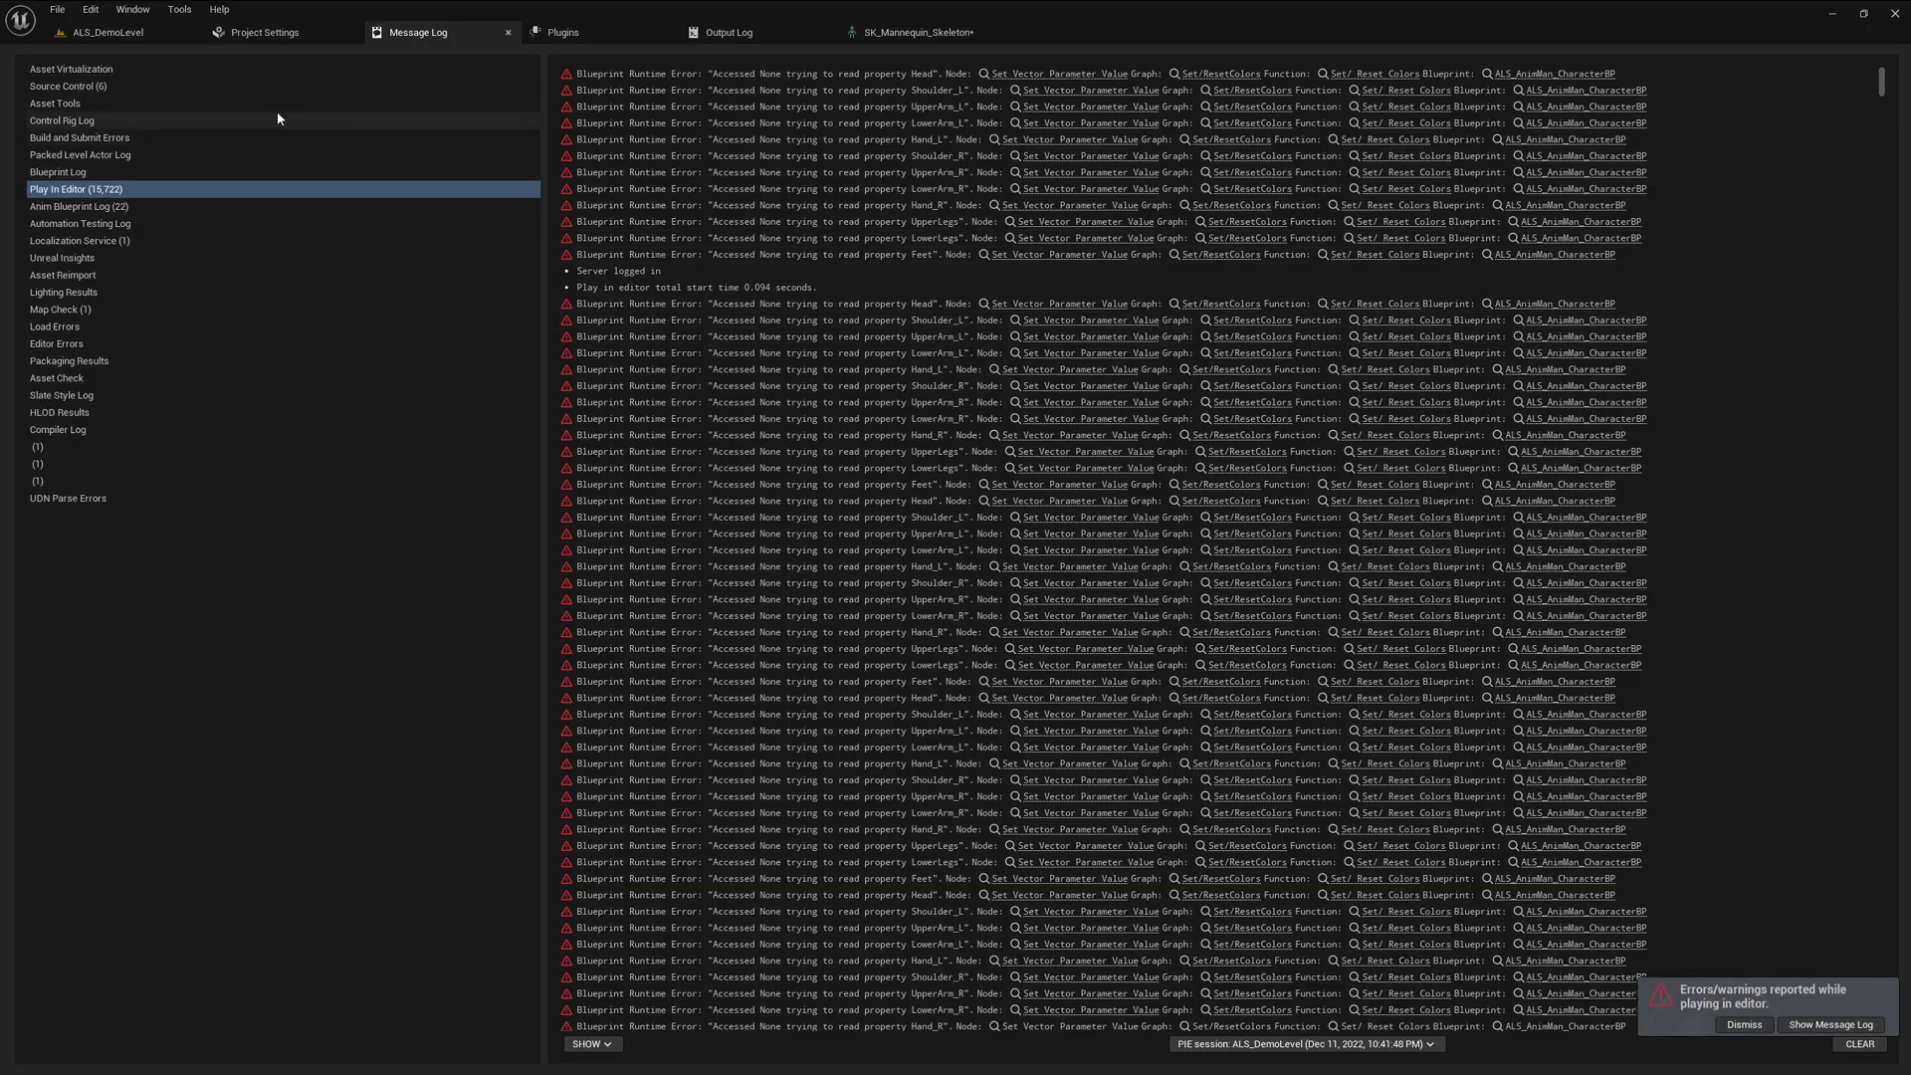
{"action": "left_click", "coordinate": [125, 36]}
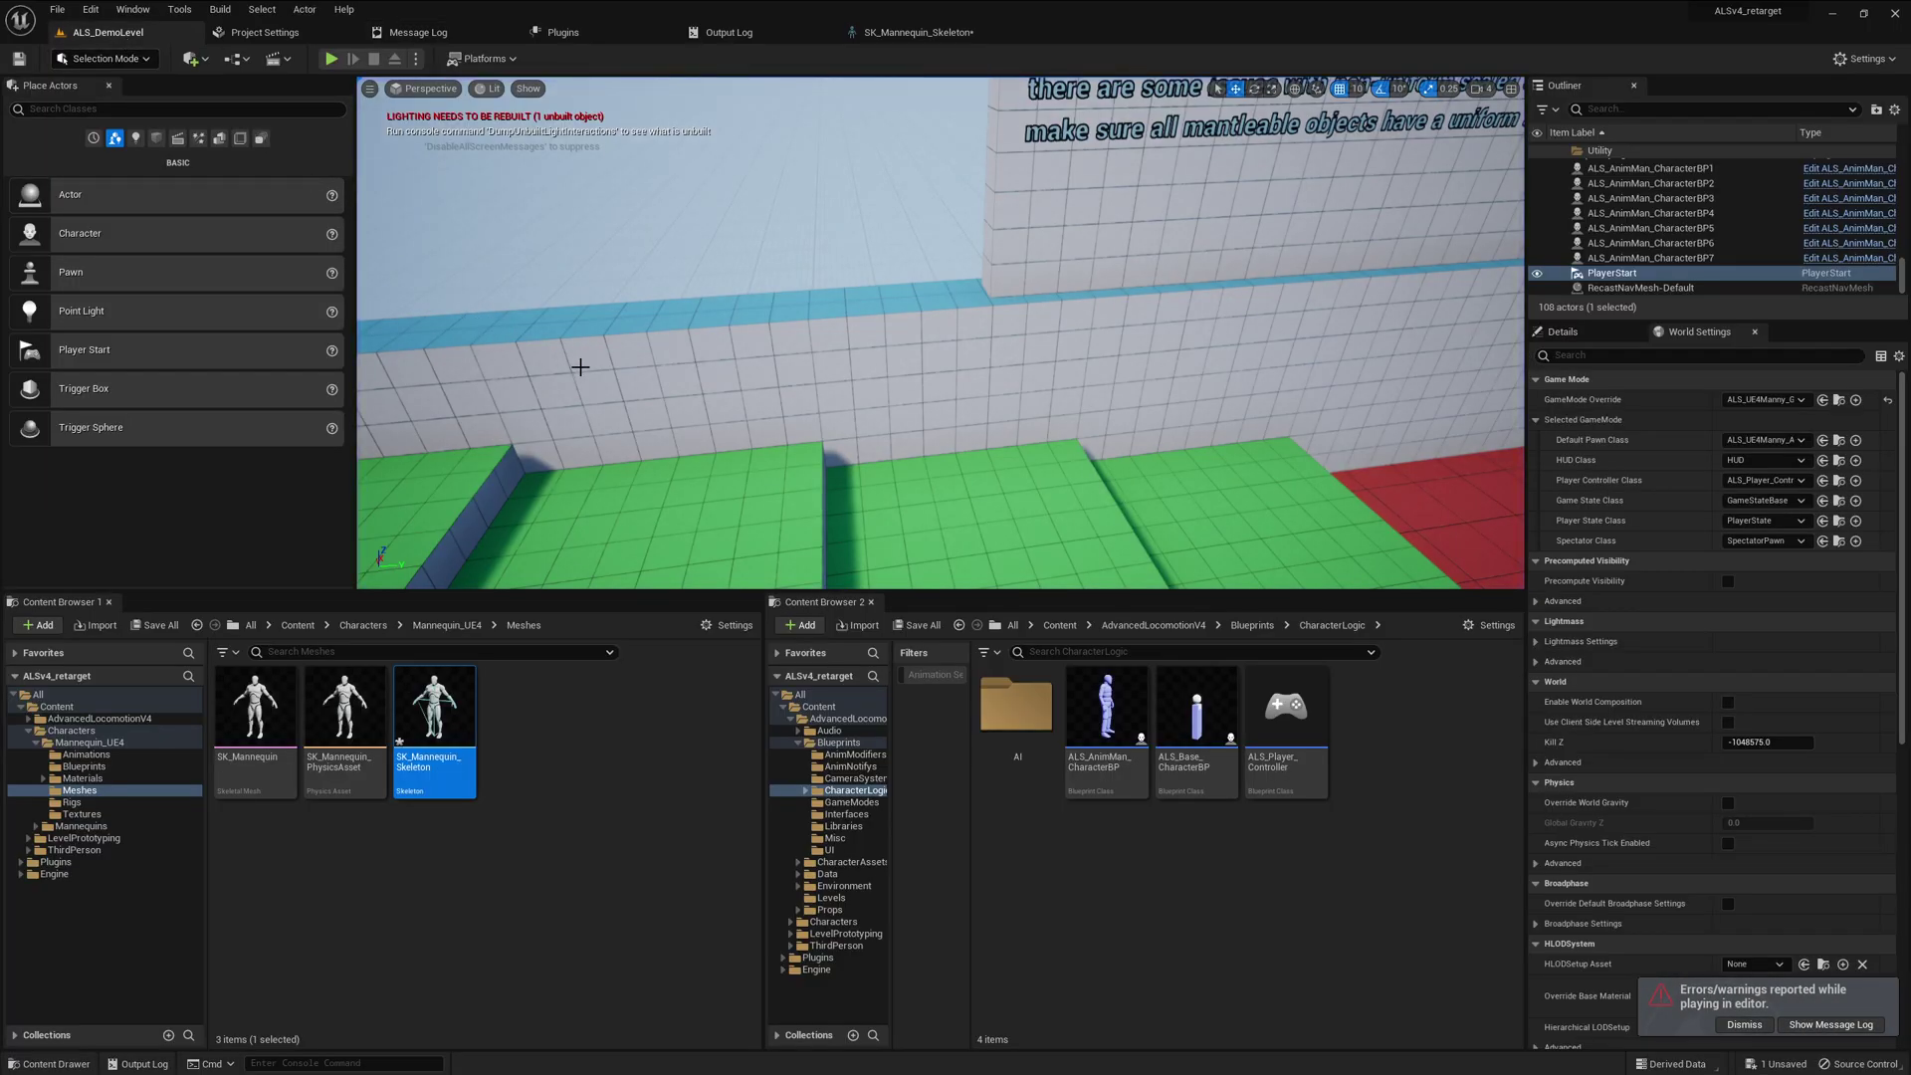
{"action": "mouse_move", "coordinate": [453, 705]}
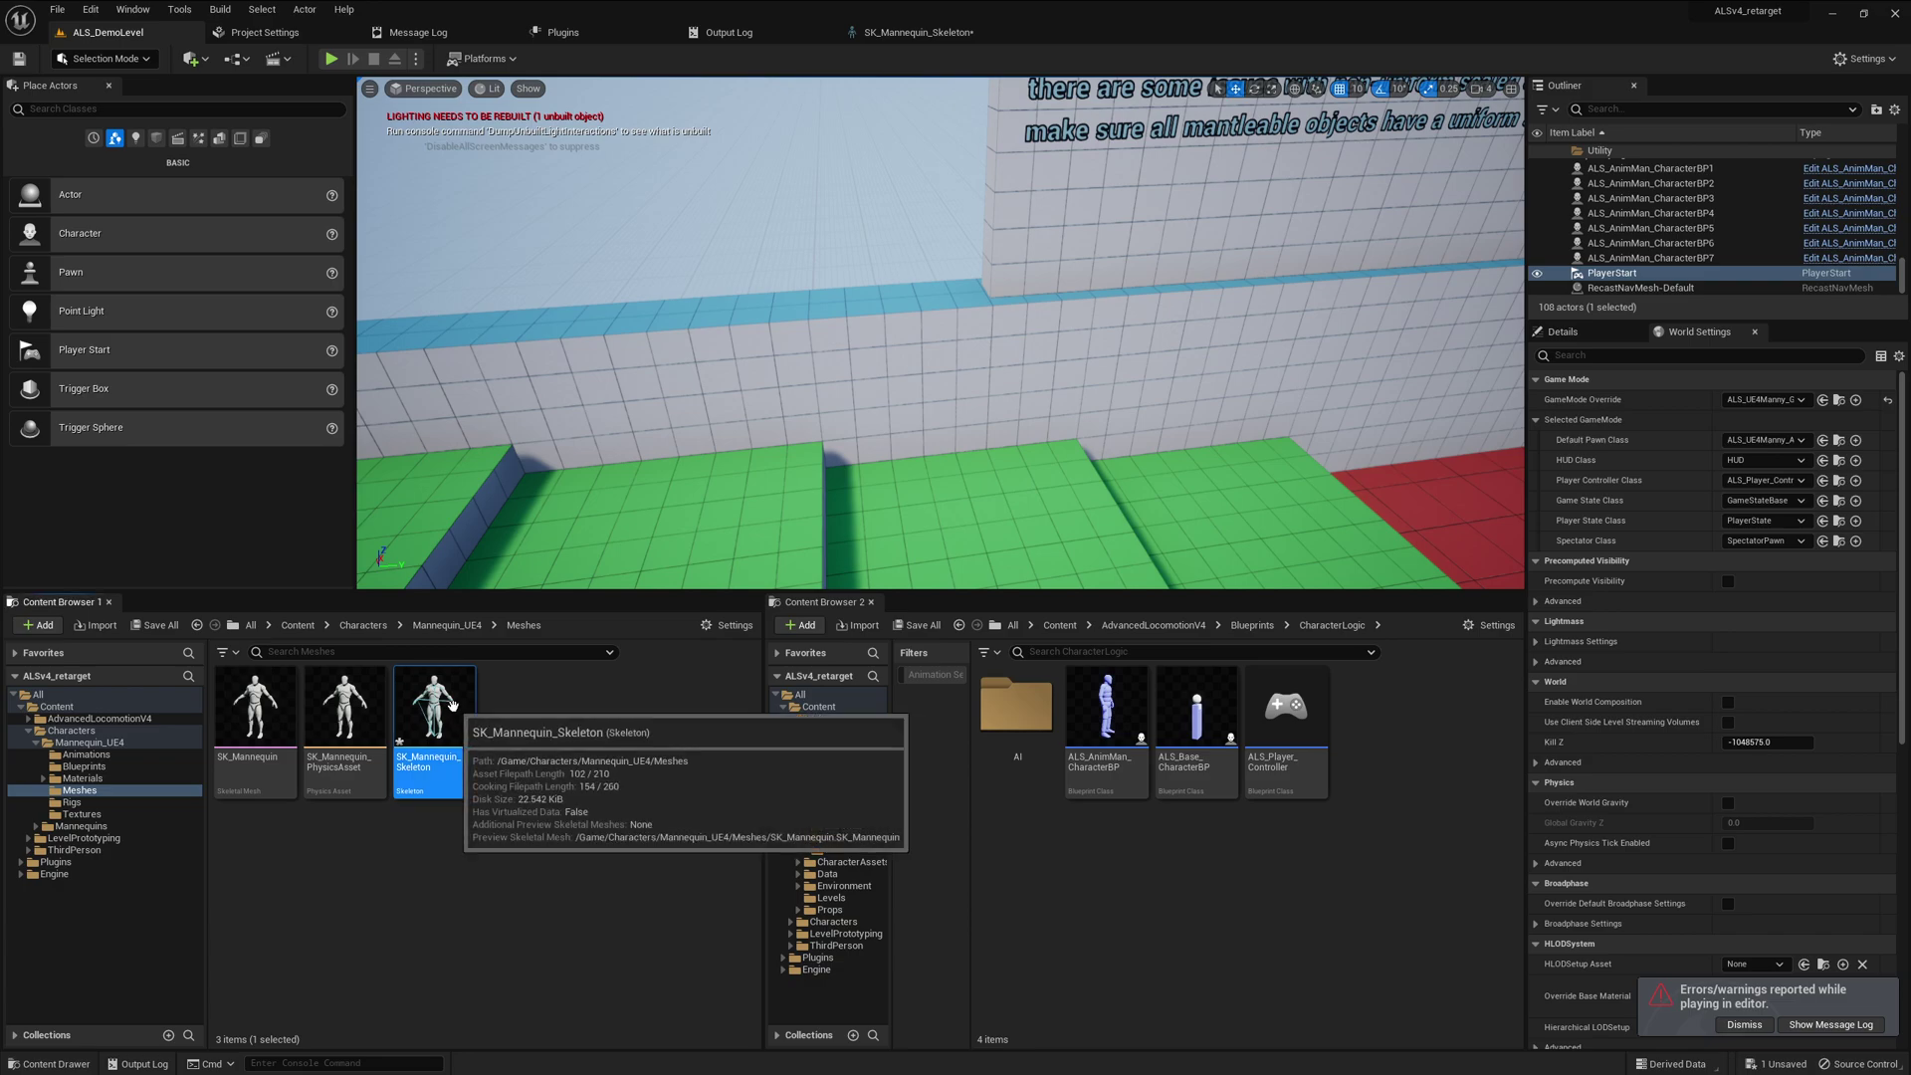
{"action": "key", "text": "ctrl+shift+s"}
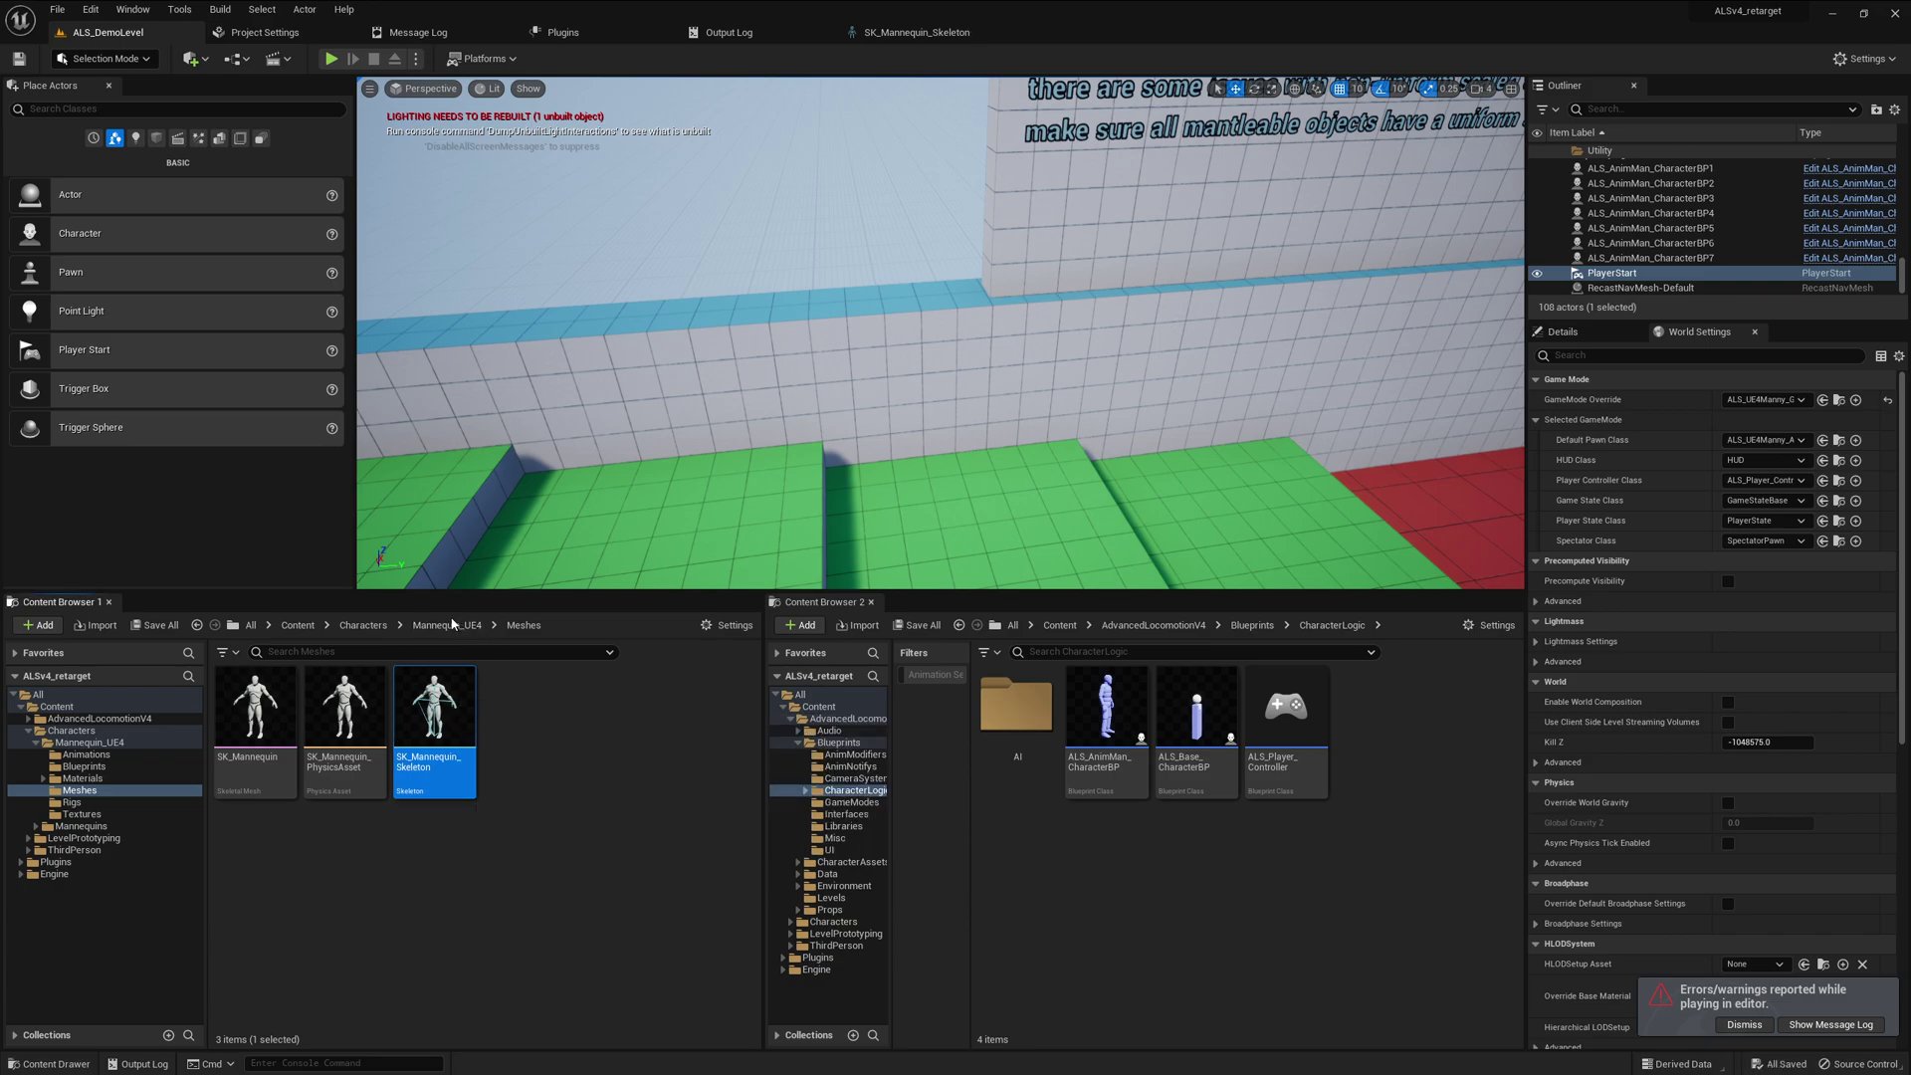
Open the RTG_UE4Manny_UE5Manny IK Retargeter from the Rigs folder of Mannequin_UE4
{"action": "left_click", "coordinate": [452, 626]}
{"action": "double_click", "coordinate": [617, 706]}
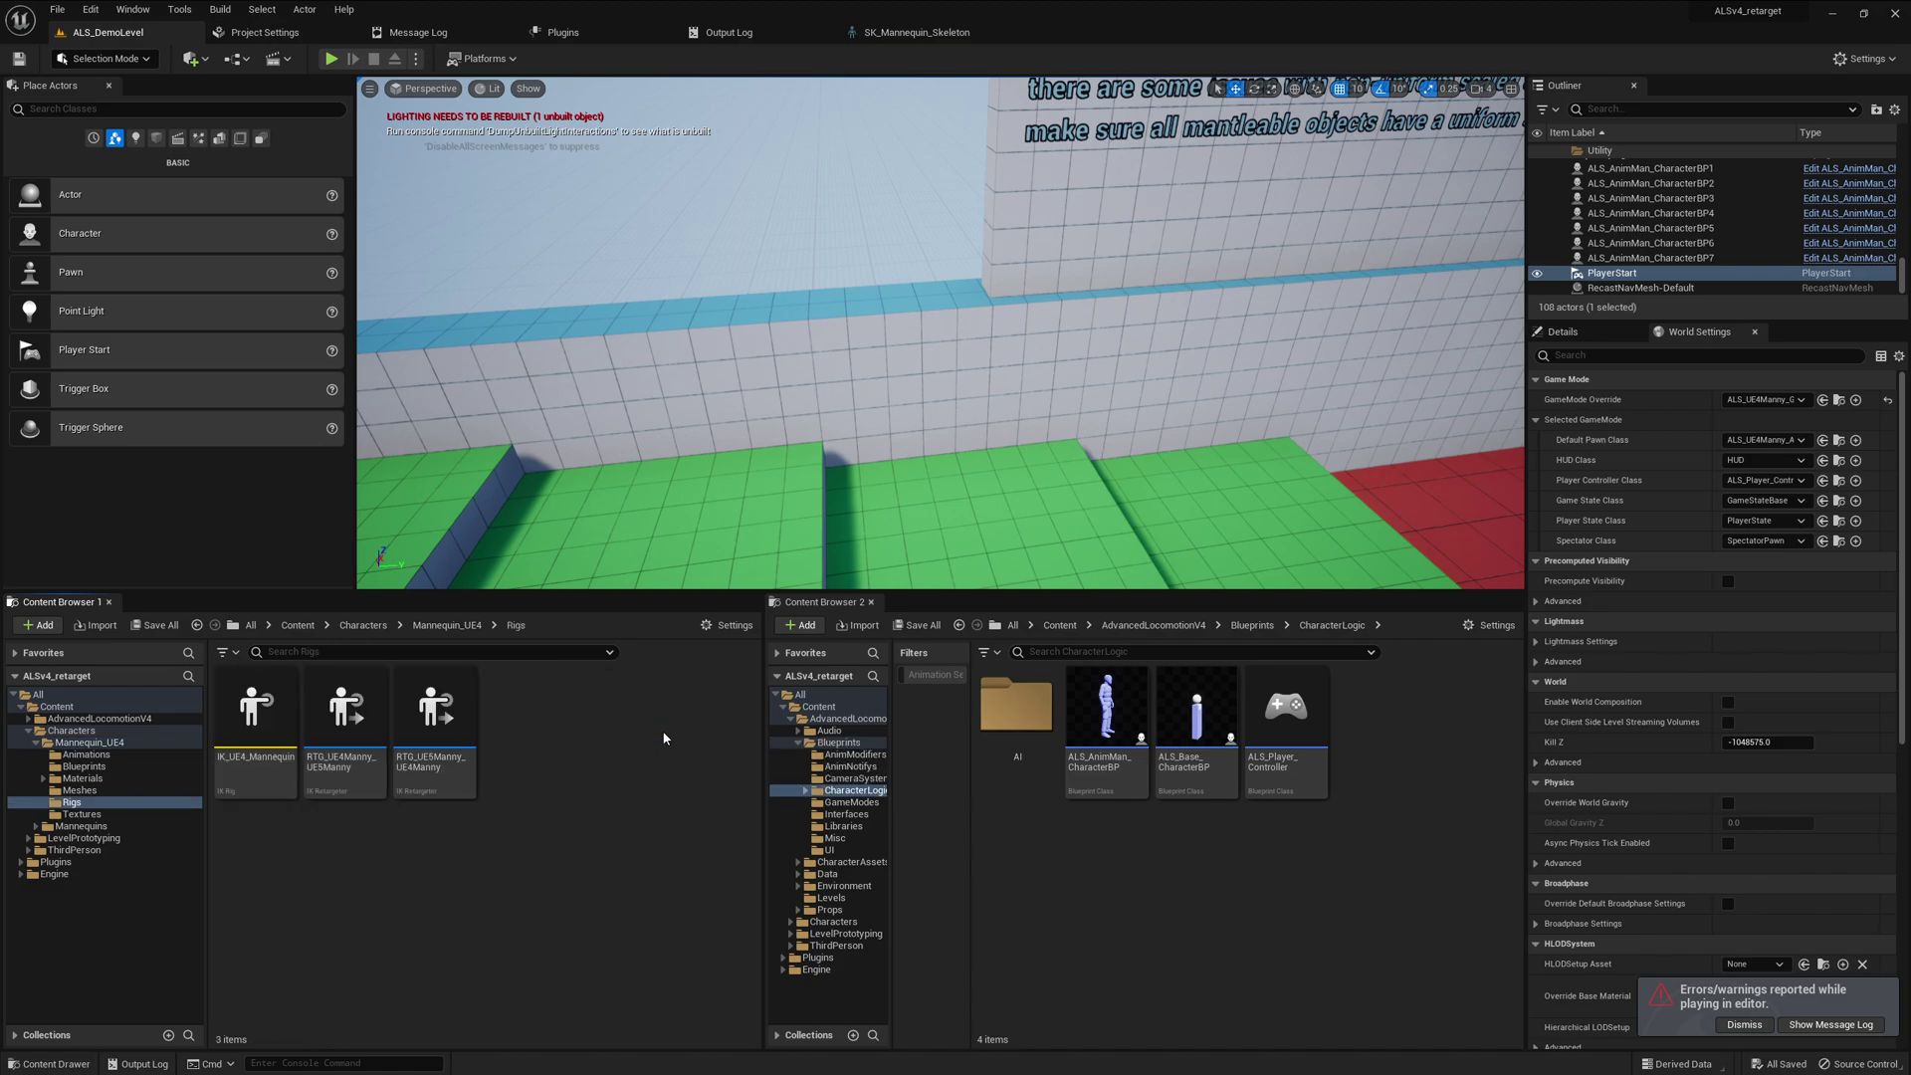
{"action": "left_click", "coordinate": [339, 707]}
{"action": "double_click", "coordinate": [340, 707]}
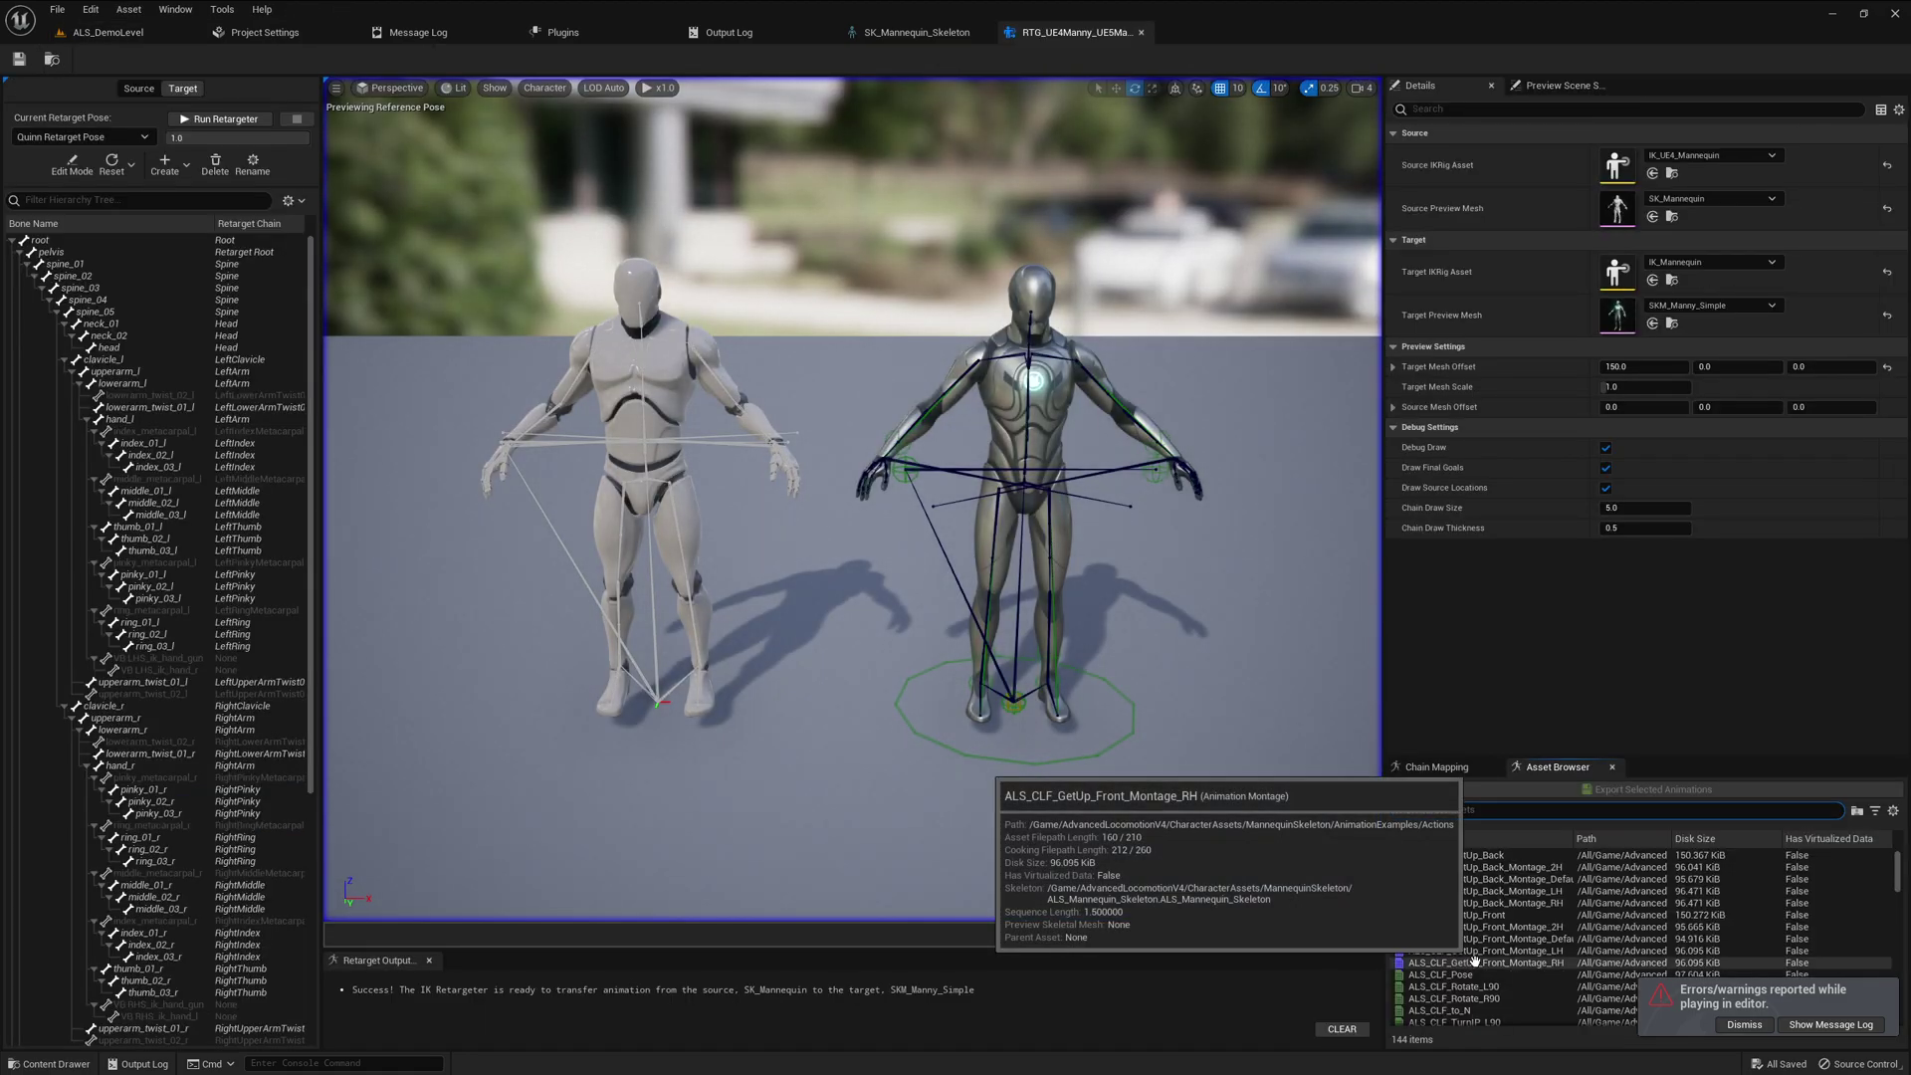
Preview the ALS_CLF_Rotate_L90 and ALS_CRF_Walk_B animations in the retargeter and examine the target mannequin's pose up close
{"action": "left_click", "coordinate": [1479, 986]}
{"action": "scroll", "coordinate": [1483, 985], "scroll_direction": "down", "scroll_amount": 4}
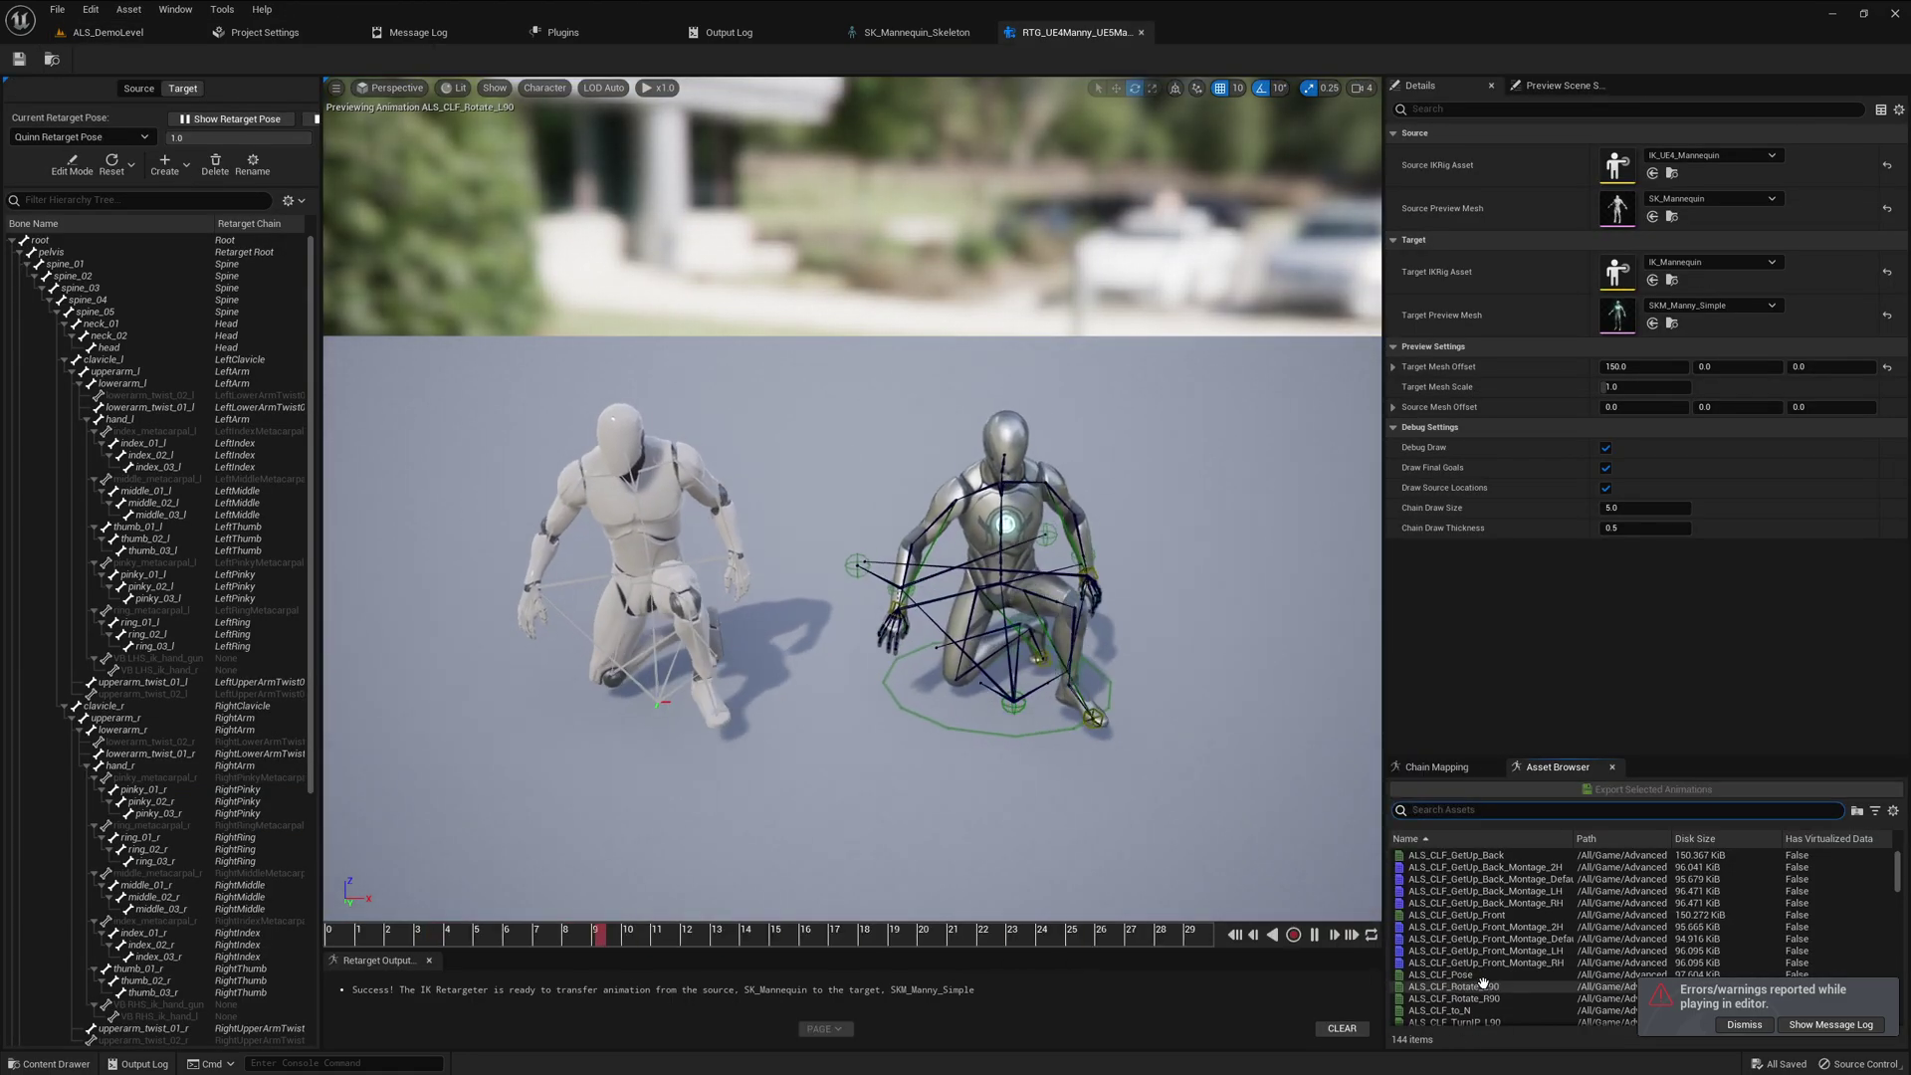
{"action": "left_click", "coordinate": [1491, 986]}
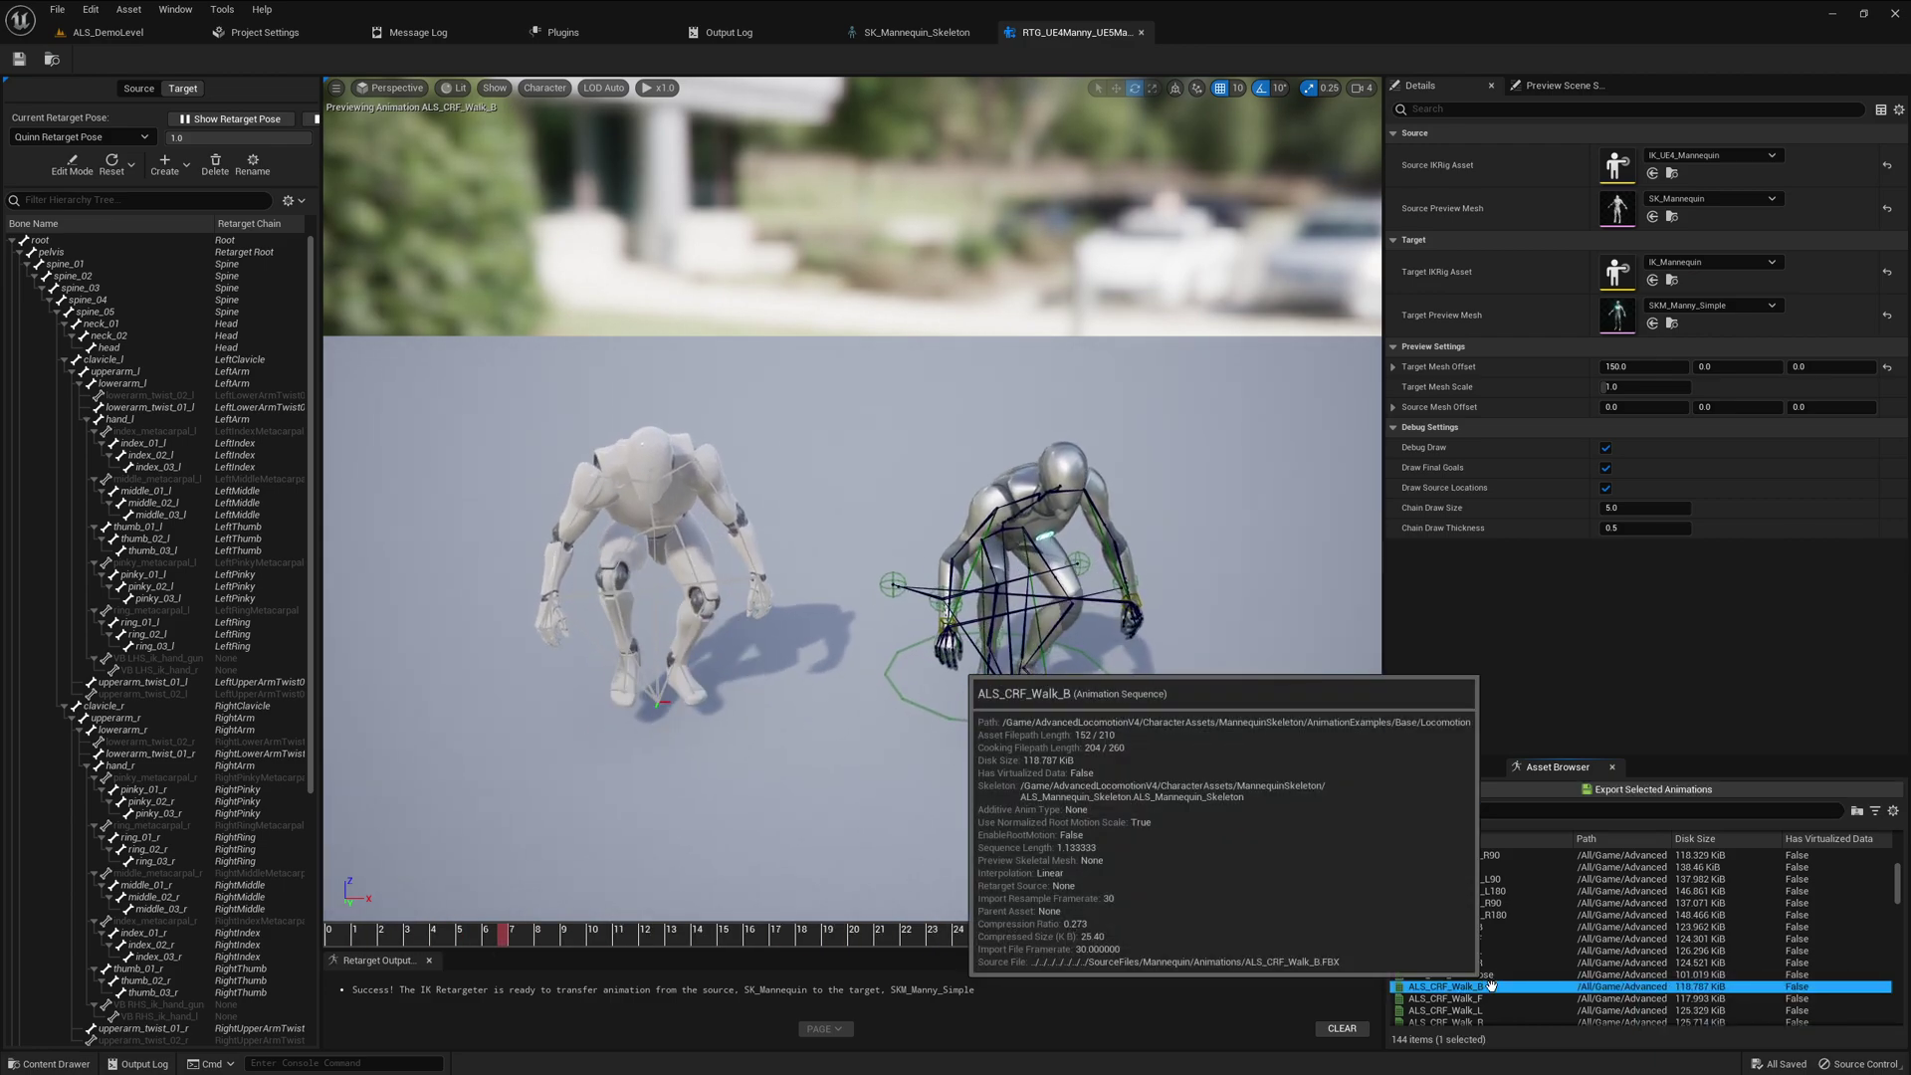
{"action": "left_click", "coordinate": [1470, 604]}
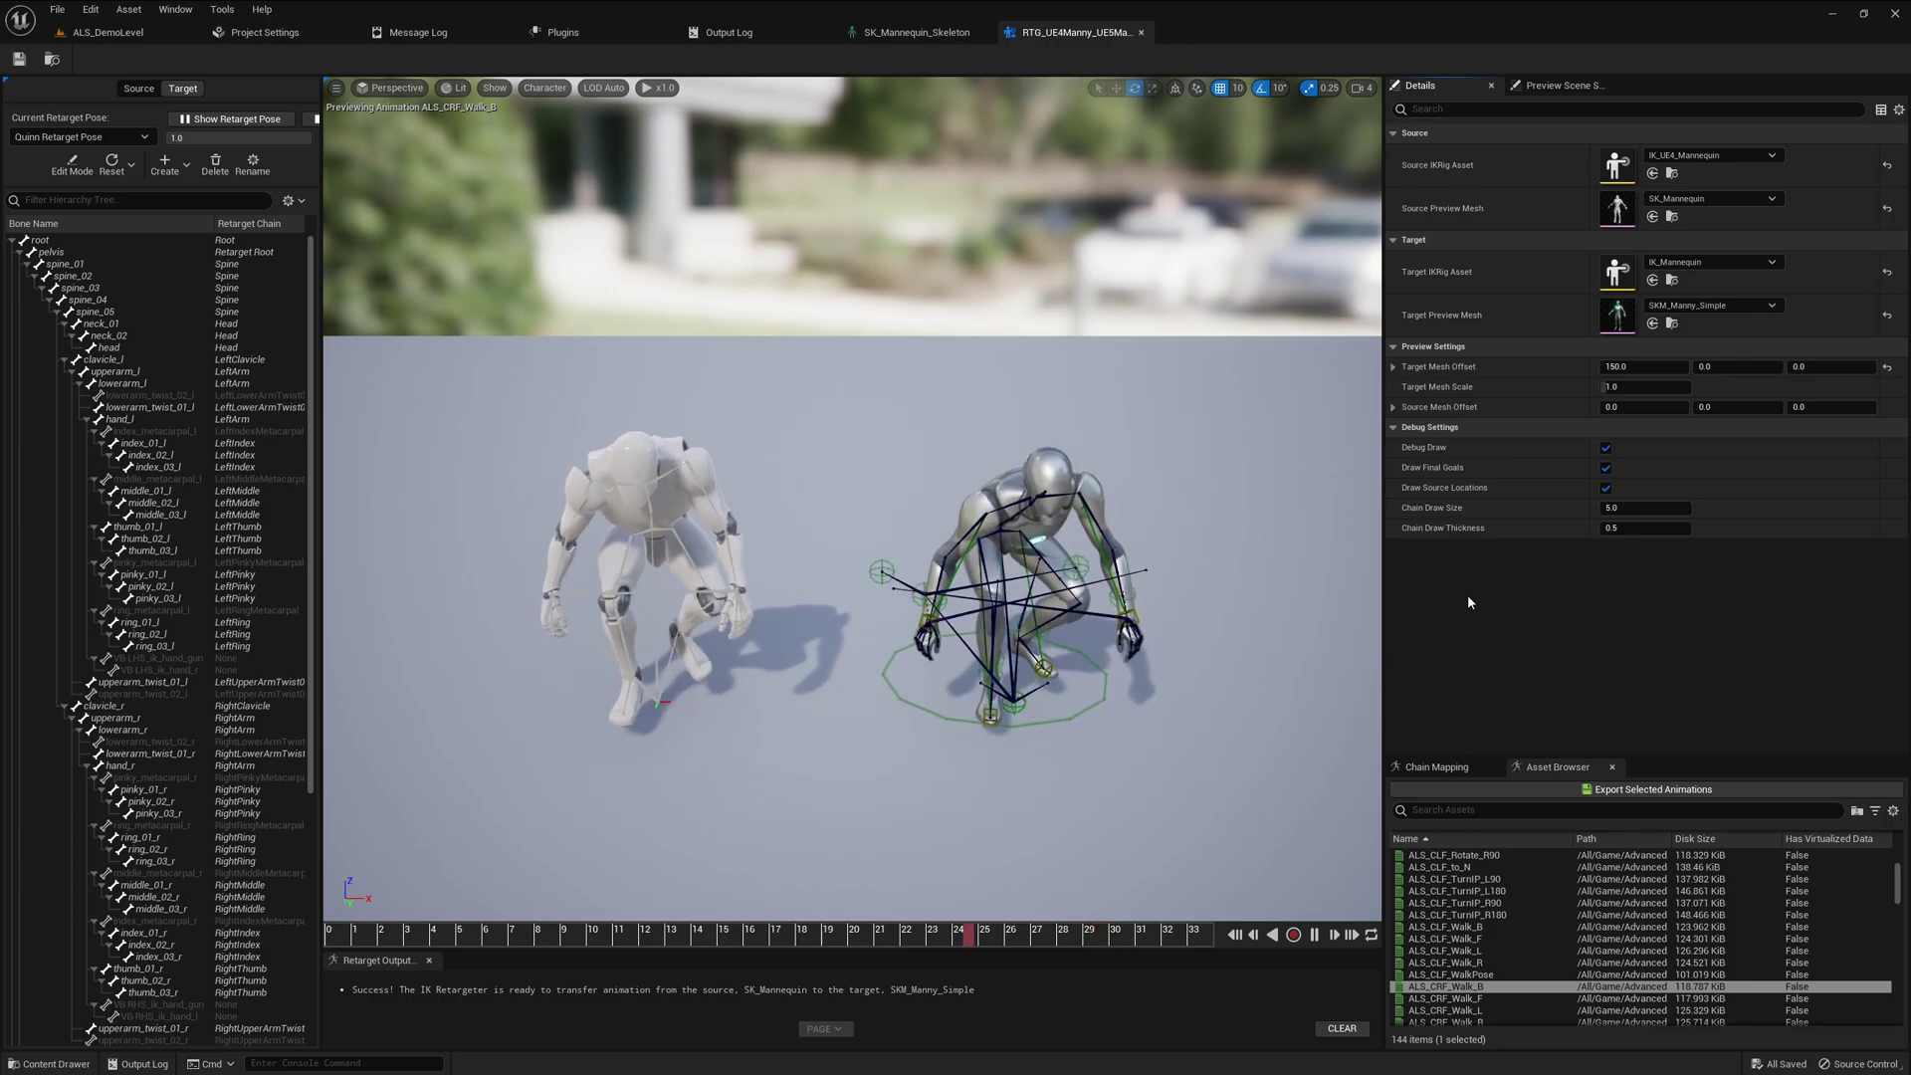
{"action": "right_click_drag", "start_coordinate": [1173, 567], "coordinate": [1255, 737]}
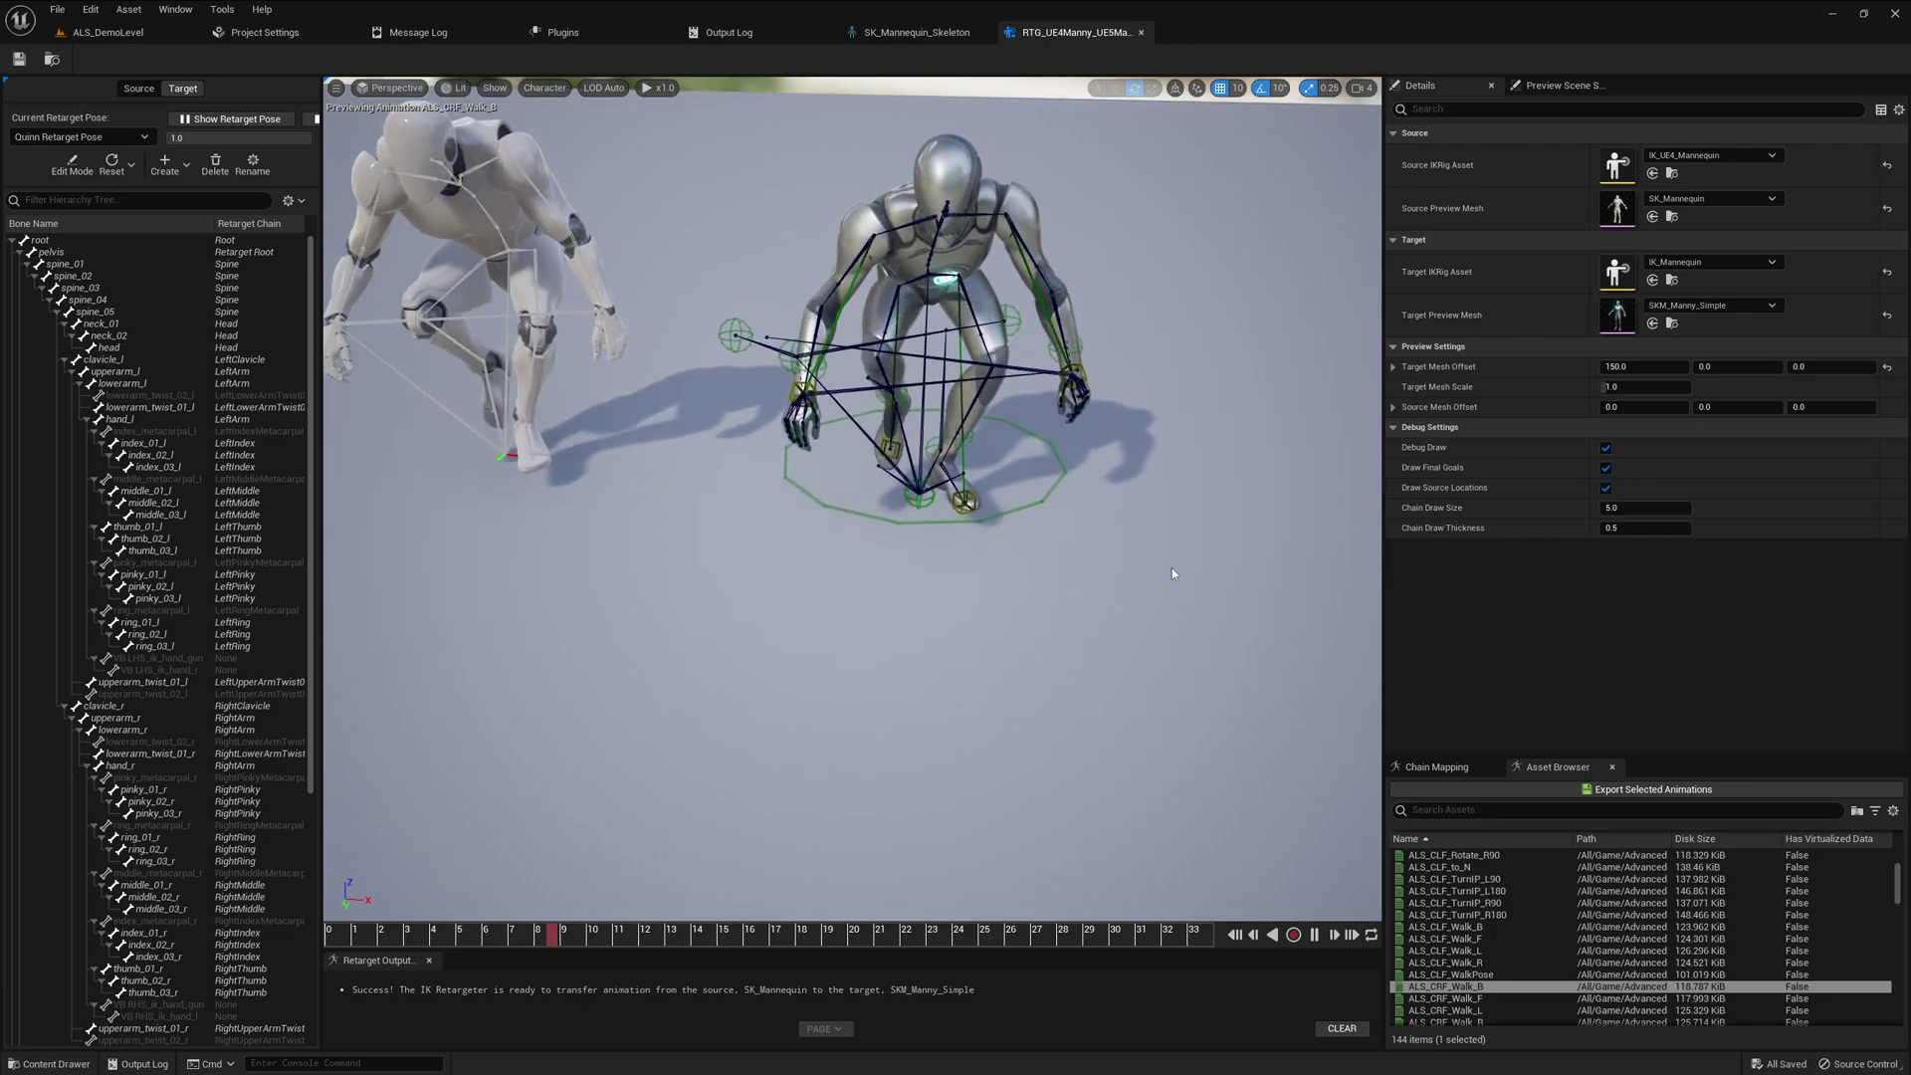